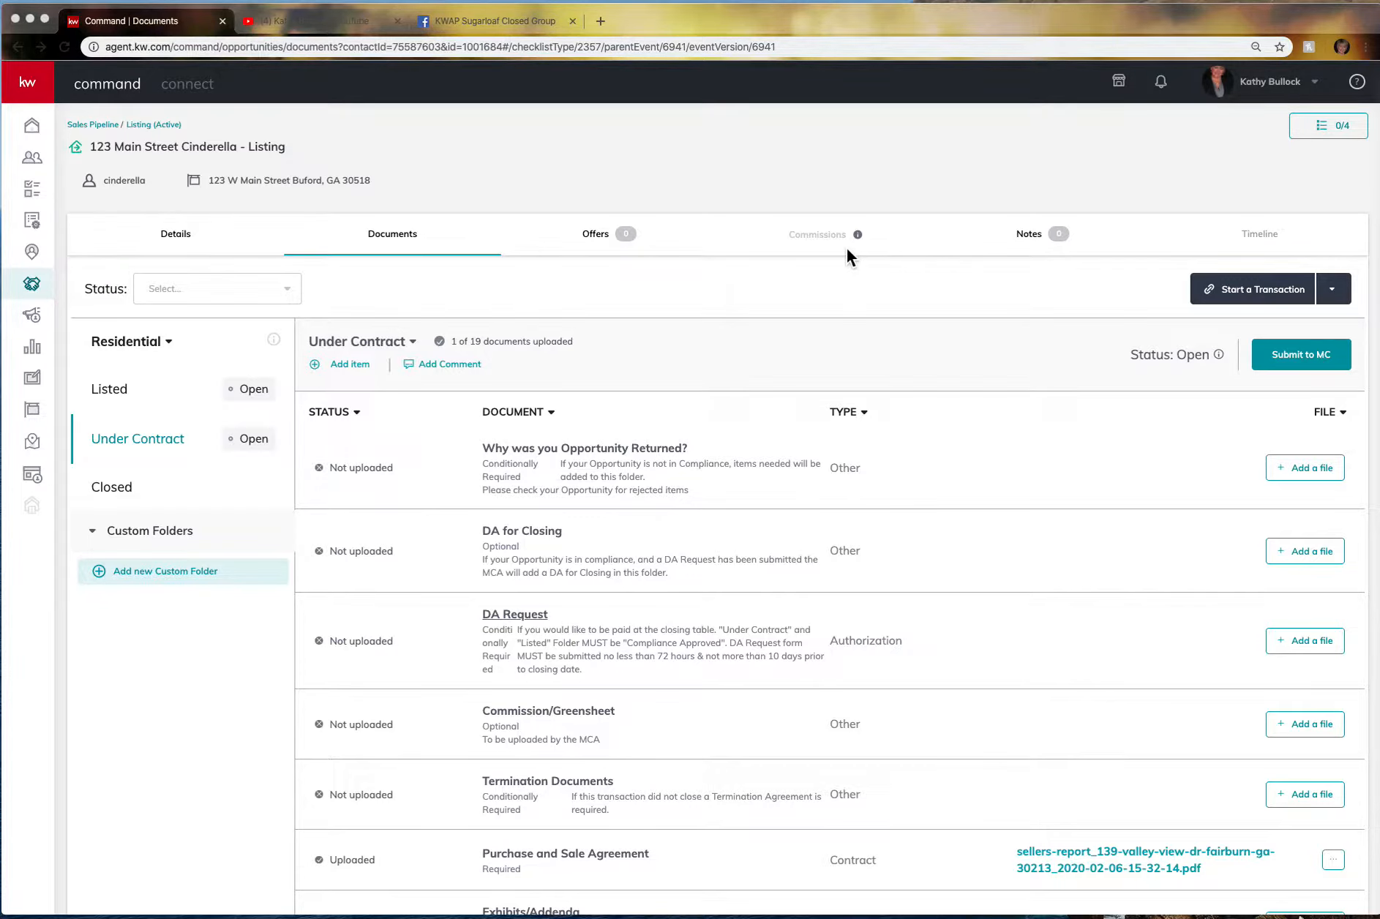
# Open the Offers page of the 123 Main Street Cinderella listing's opportunity.
pyautogui.click(599, 242)
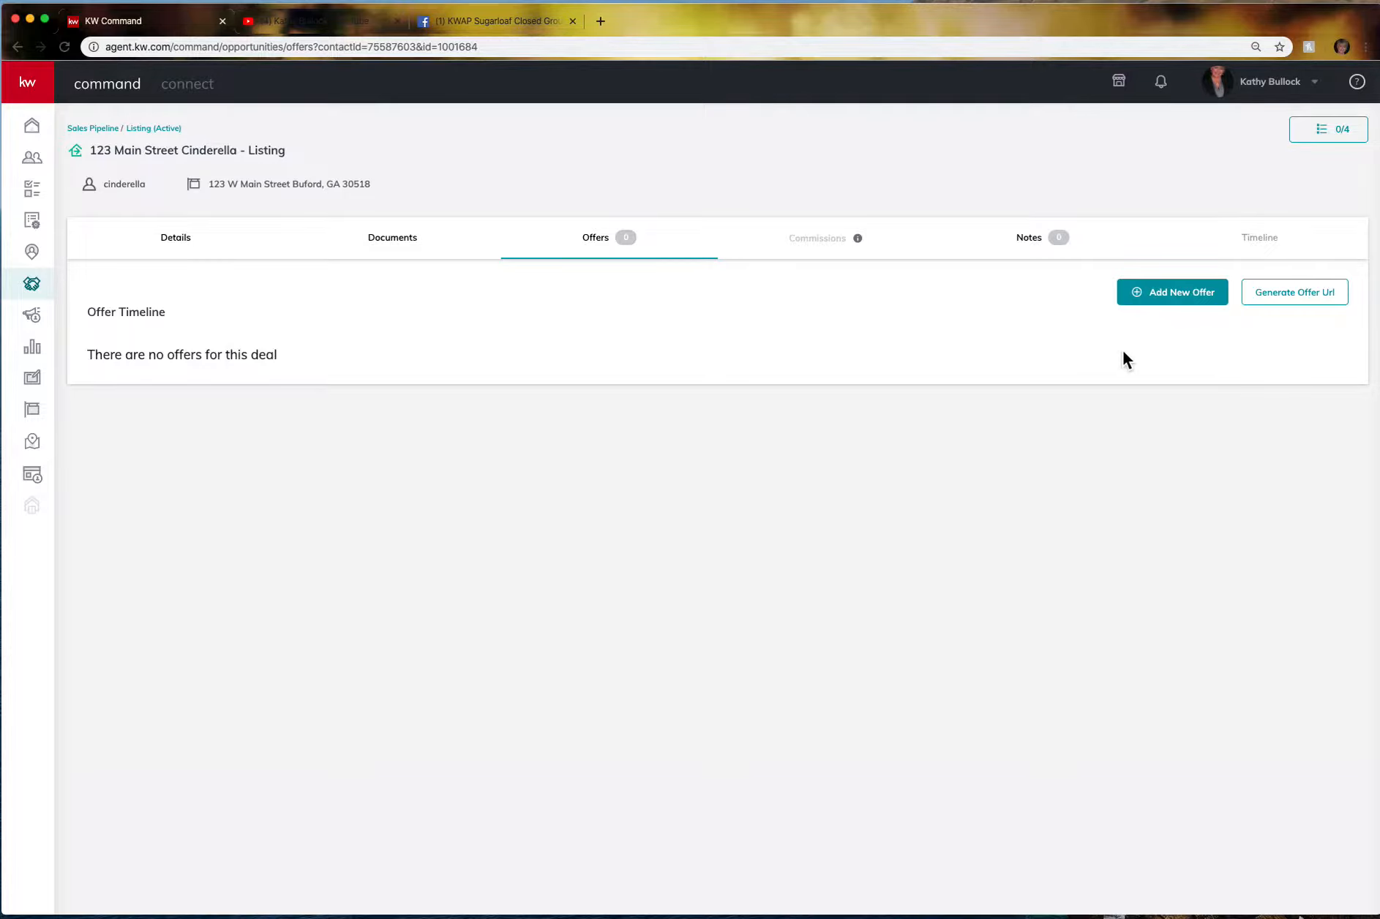
# Add a new offer version and rename 'Initial Offer' to 'Offer 1' plus the buyer's surname.
pyautogui.click(1207, 296)
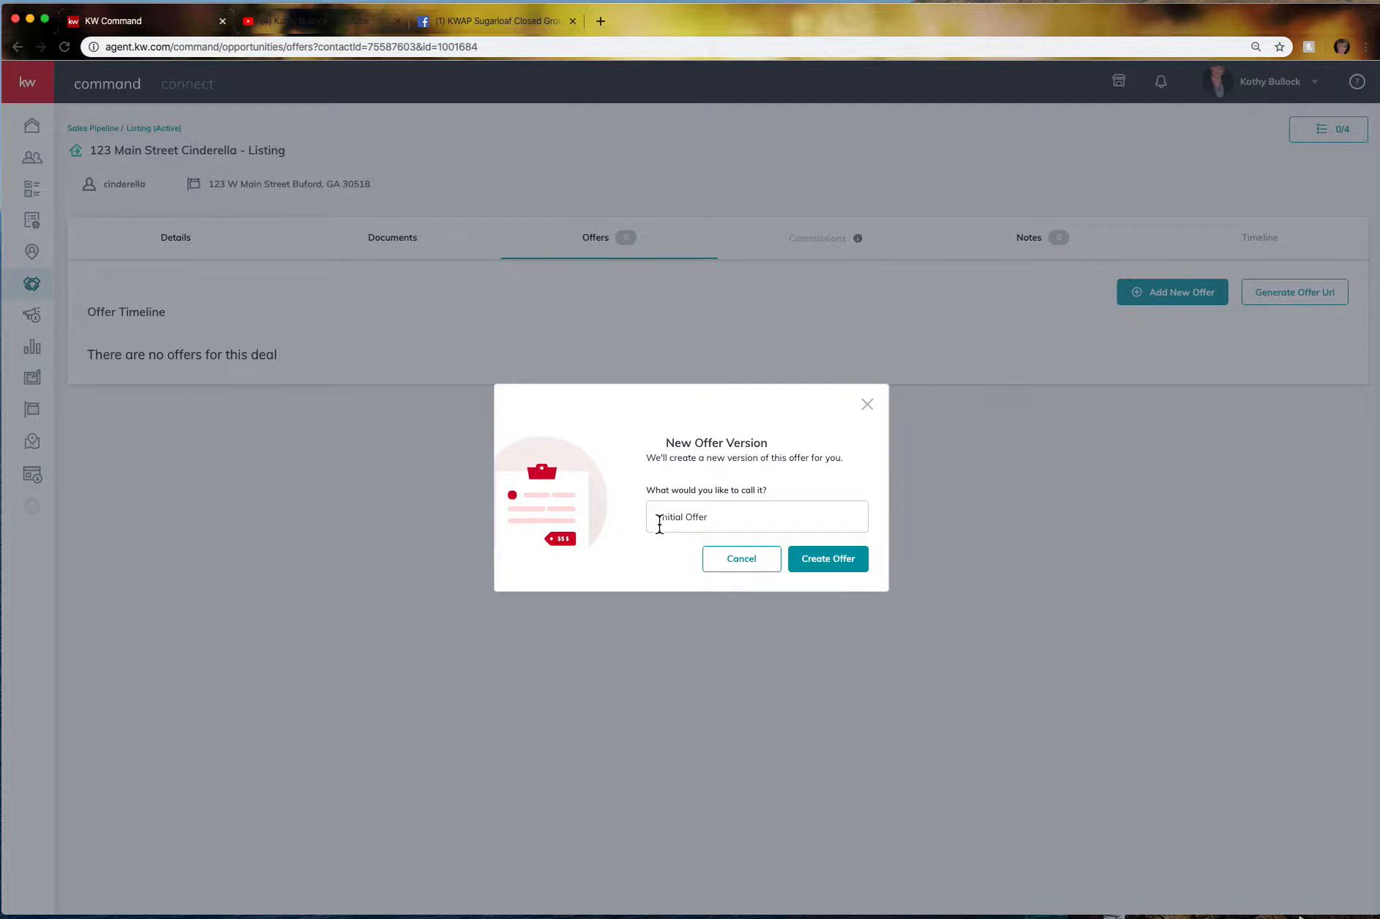
pyautogui.click(659, 523)
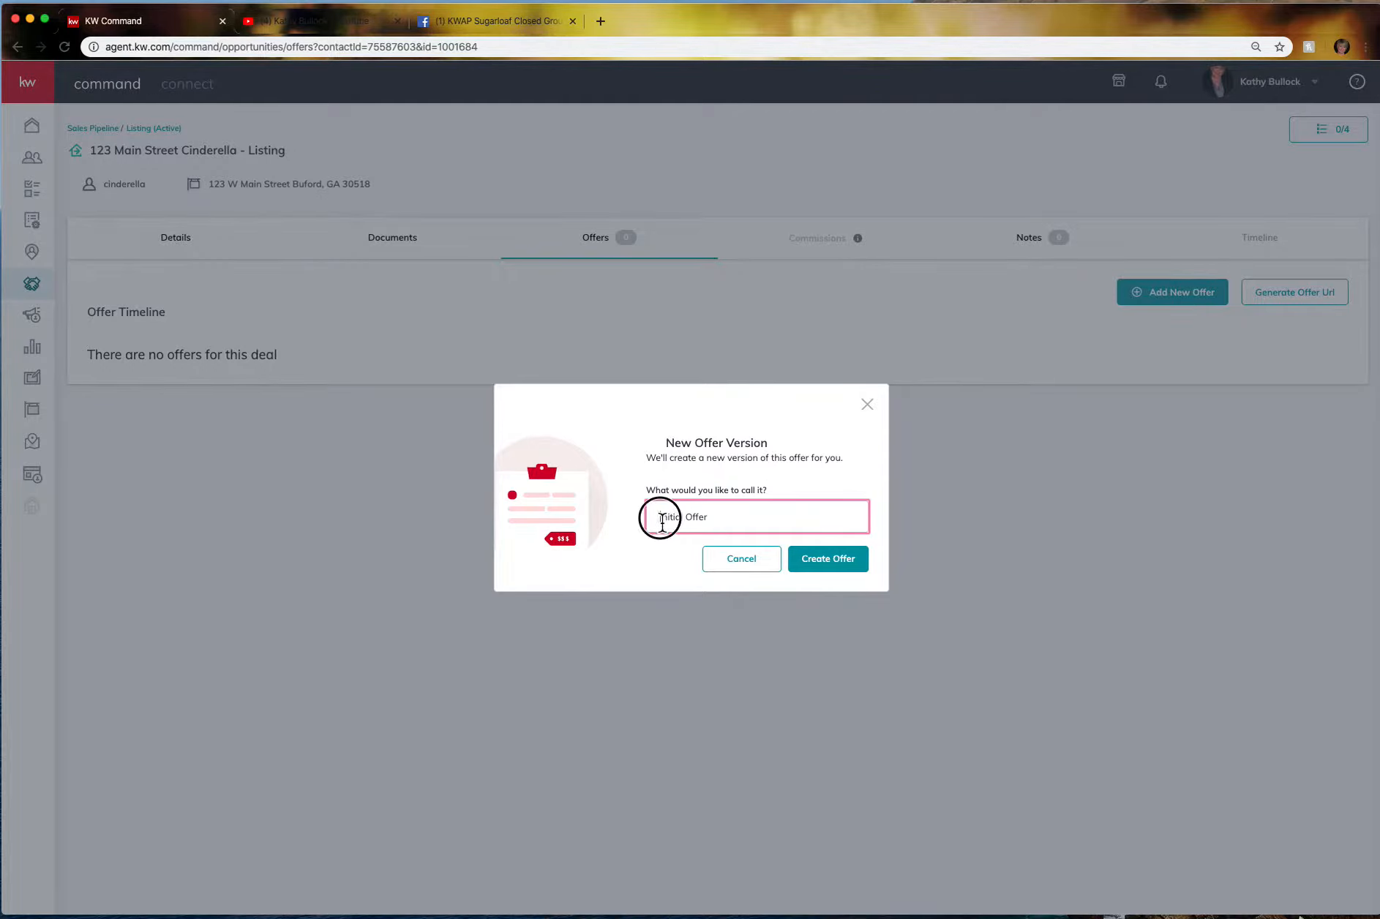
pyautogui.moveTo(657, 516); pyautogui.dragTo(760, 516)
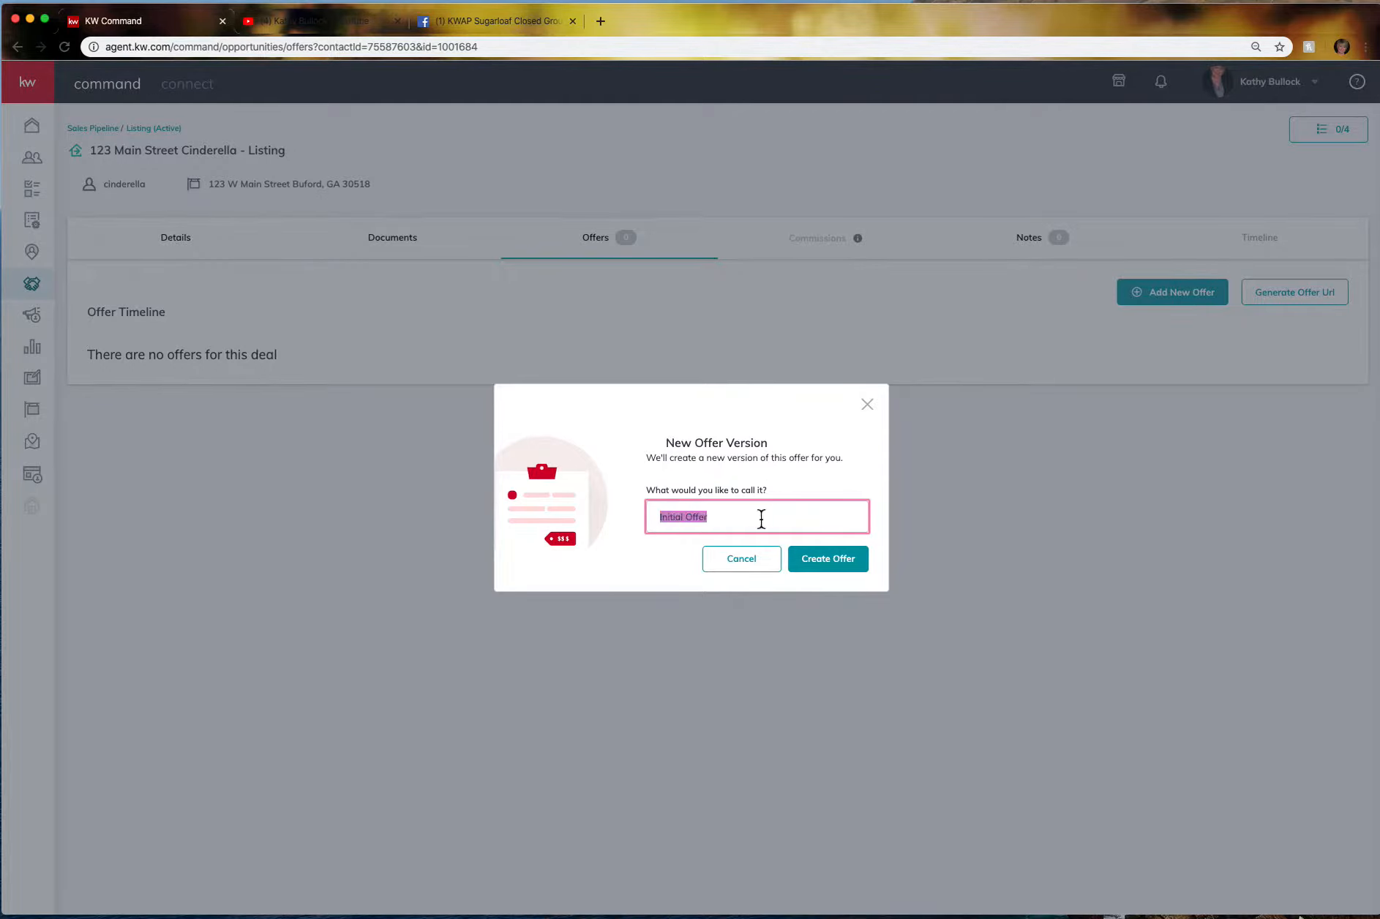
pyautogui.write('Offer 1 Smith')
# Create the offer with a close date of 2/28/2020 and move on to Parties.
pyautogui.click(834, 558)
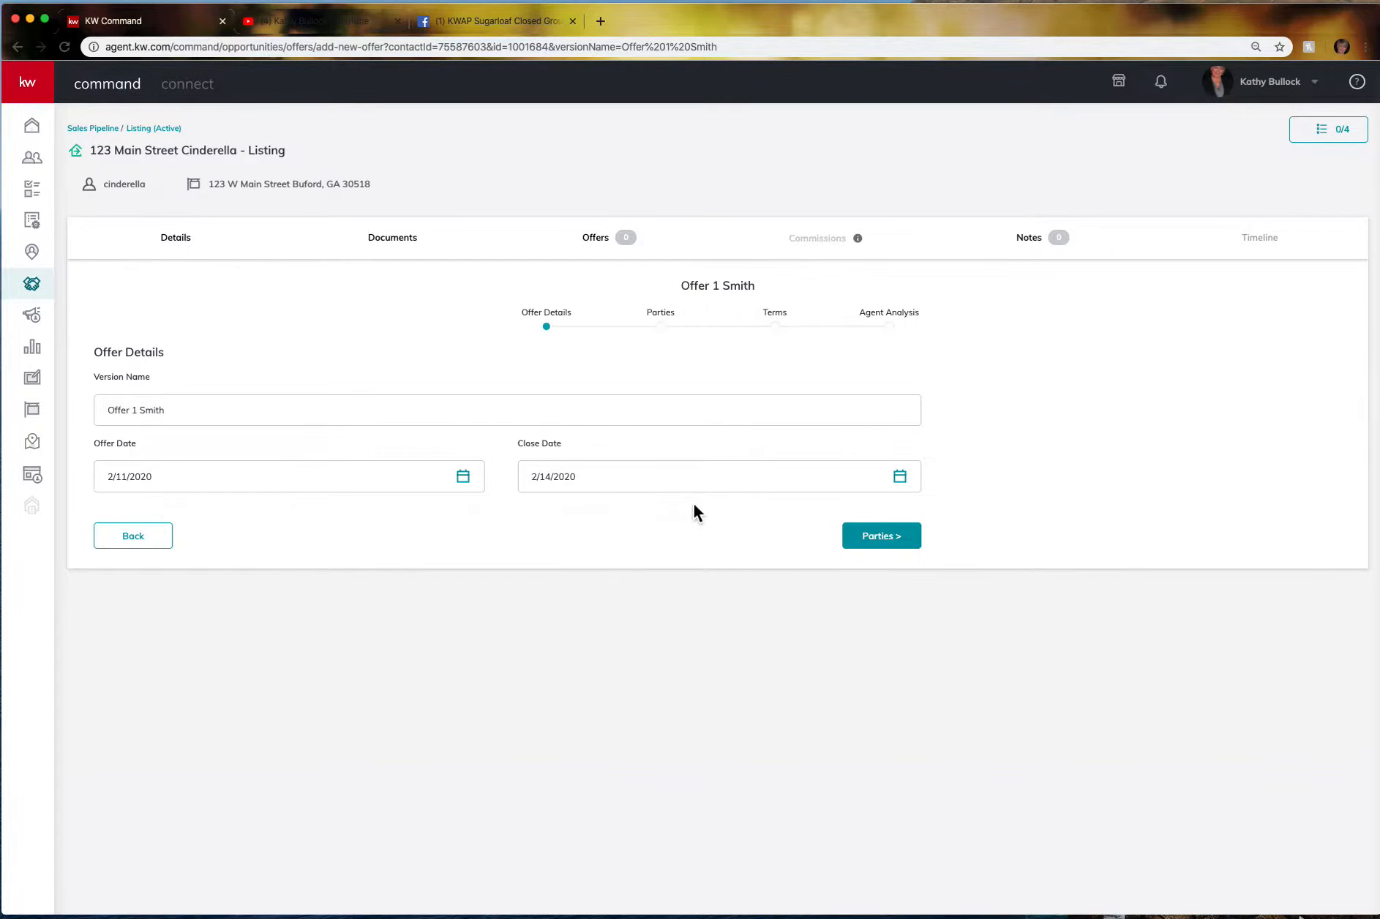
pyautogui.click(899, 477)
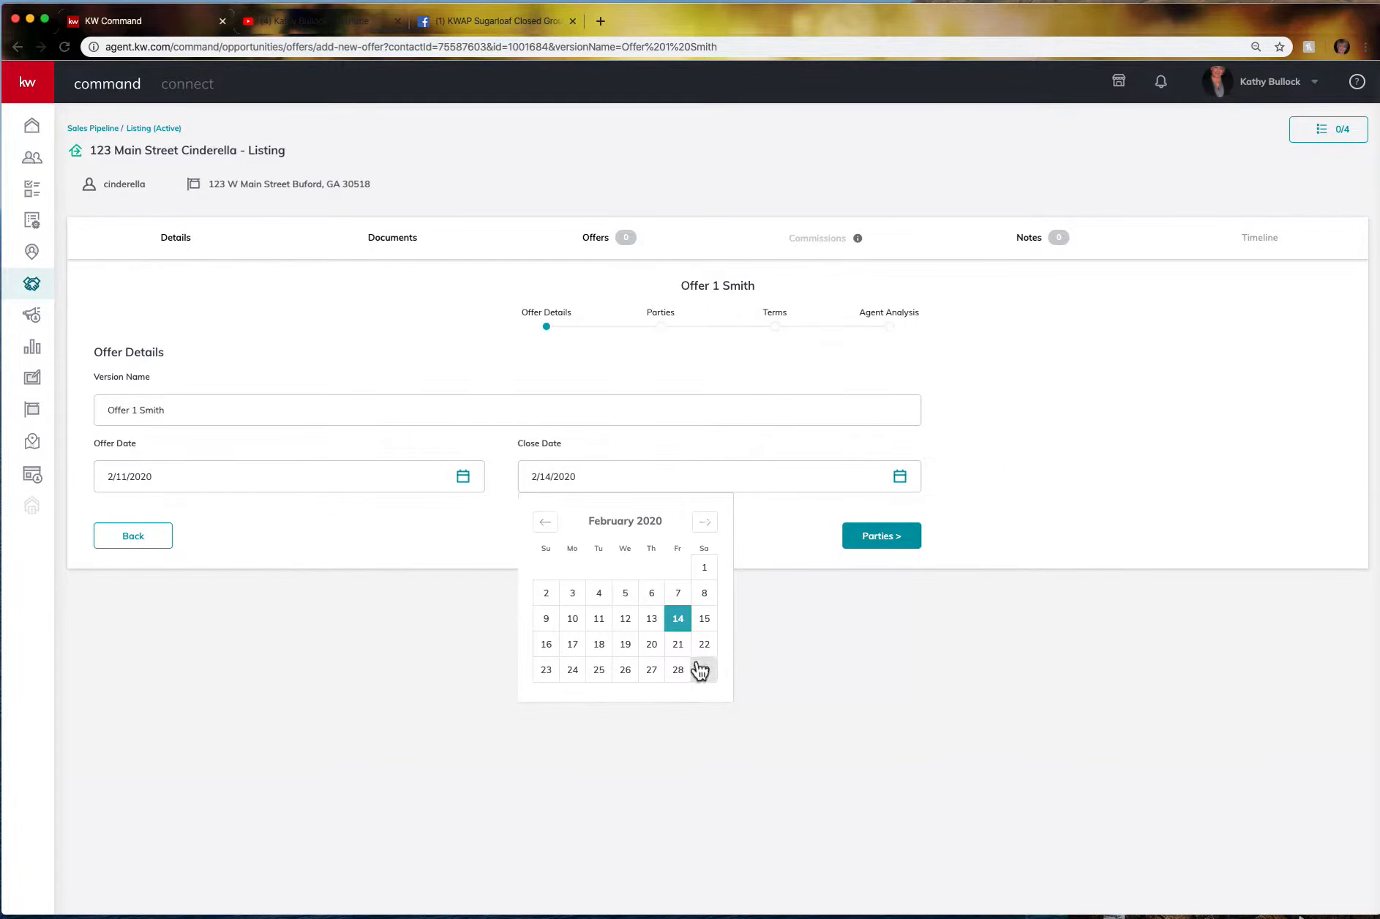
pyautogui.click(675, 667)
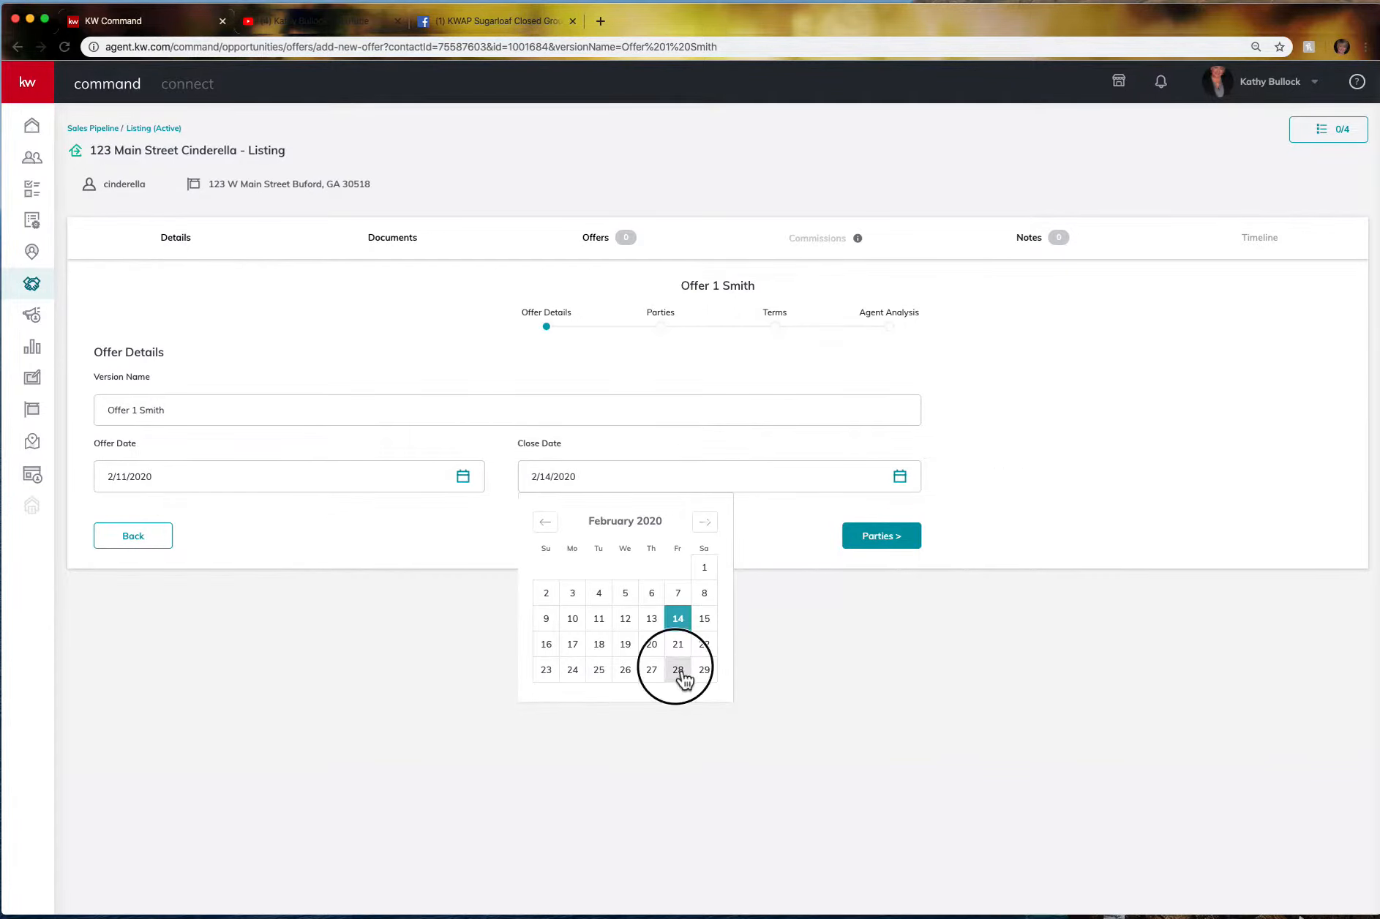
pyautogui.click(886, 540)
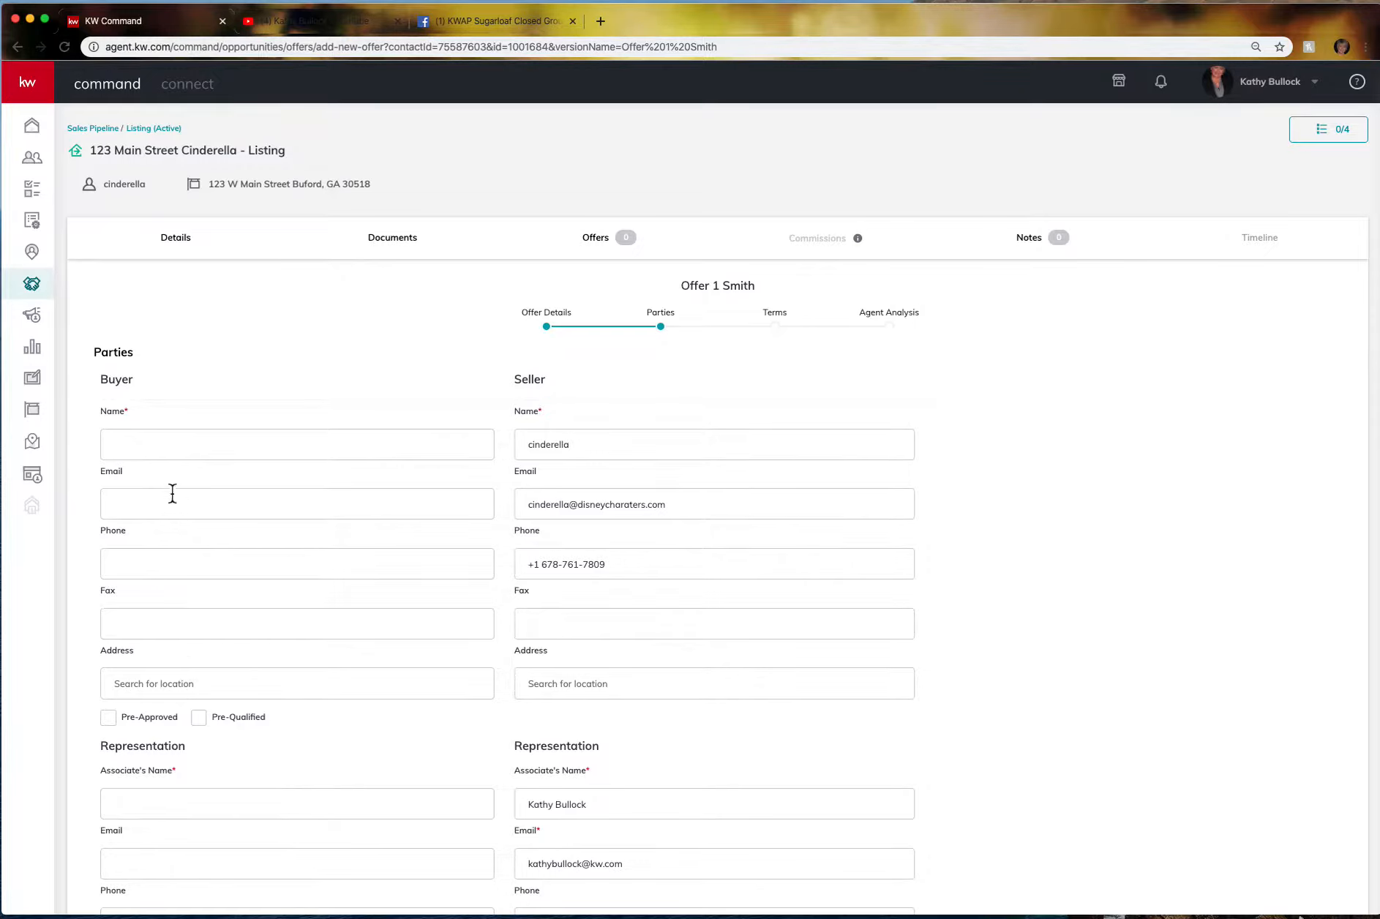
# Enter the buyer's name and the buyer's agent's name on the Parties step.
pyautogui.click(140, 447)
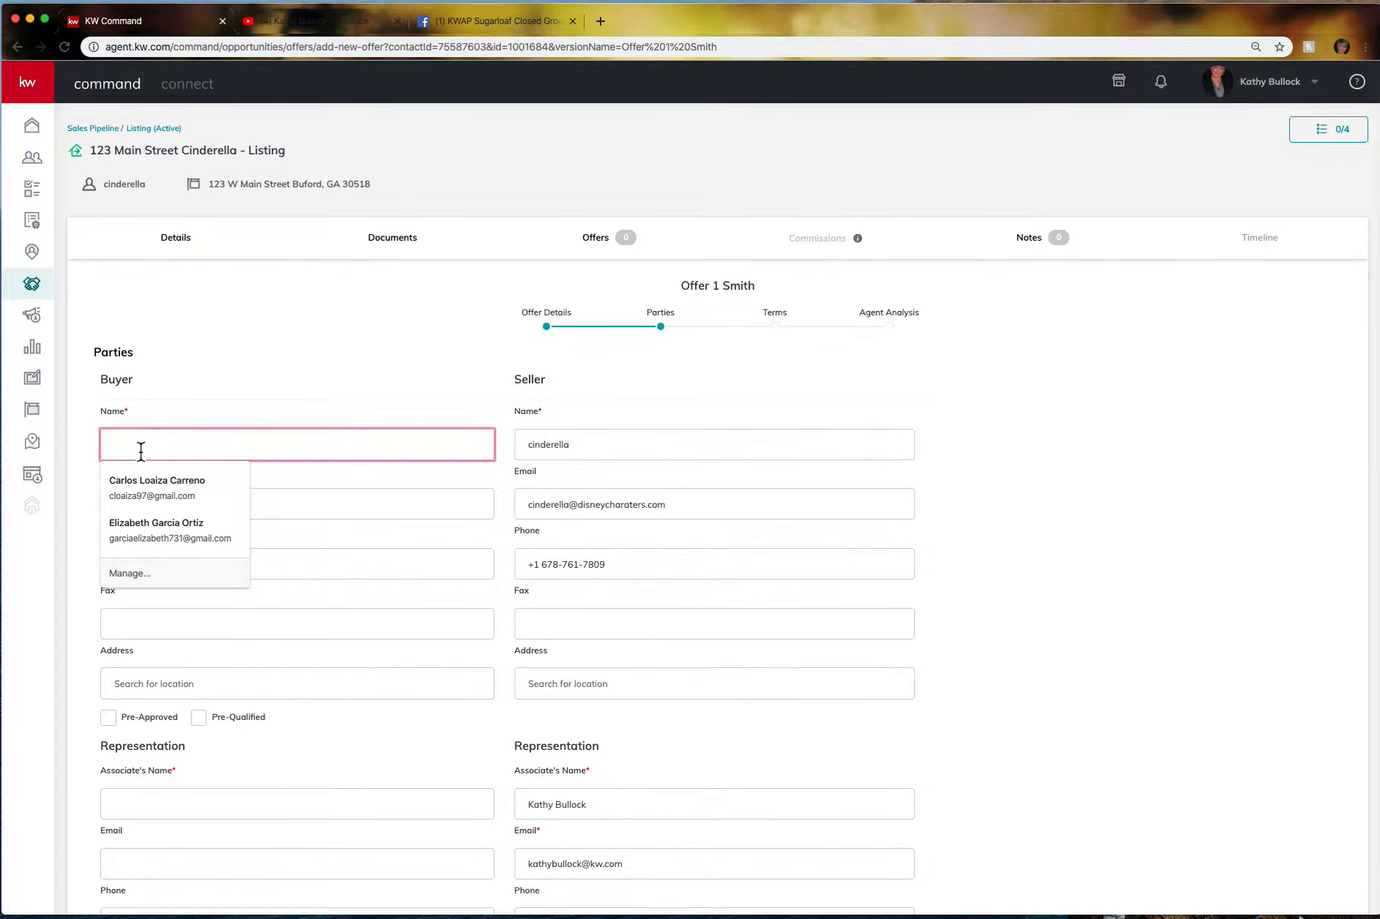
pyautogui.write('Smith')
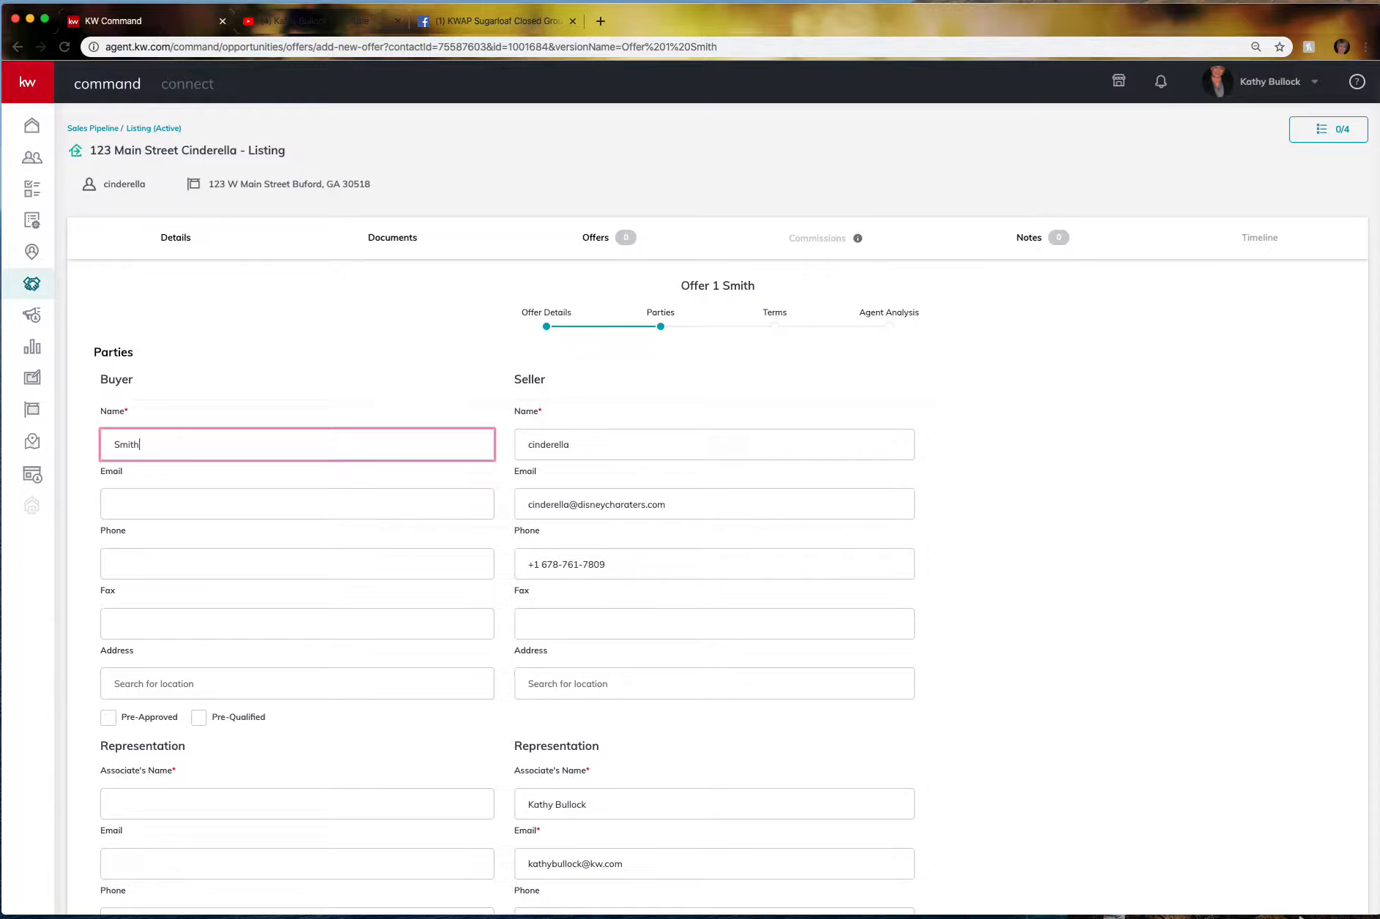
pyautogui.scroll(-2, 221, 557)
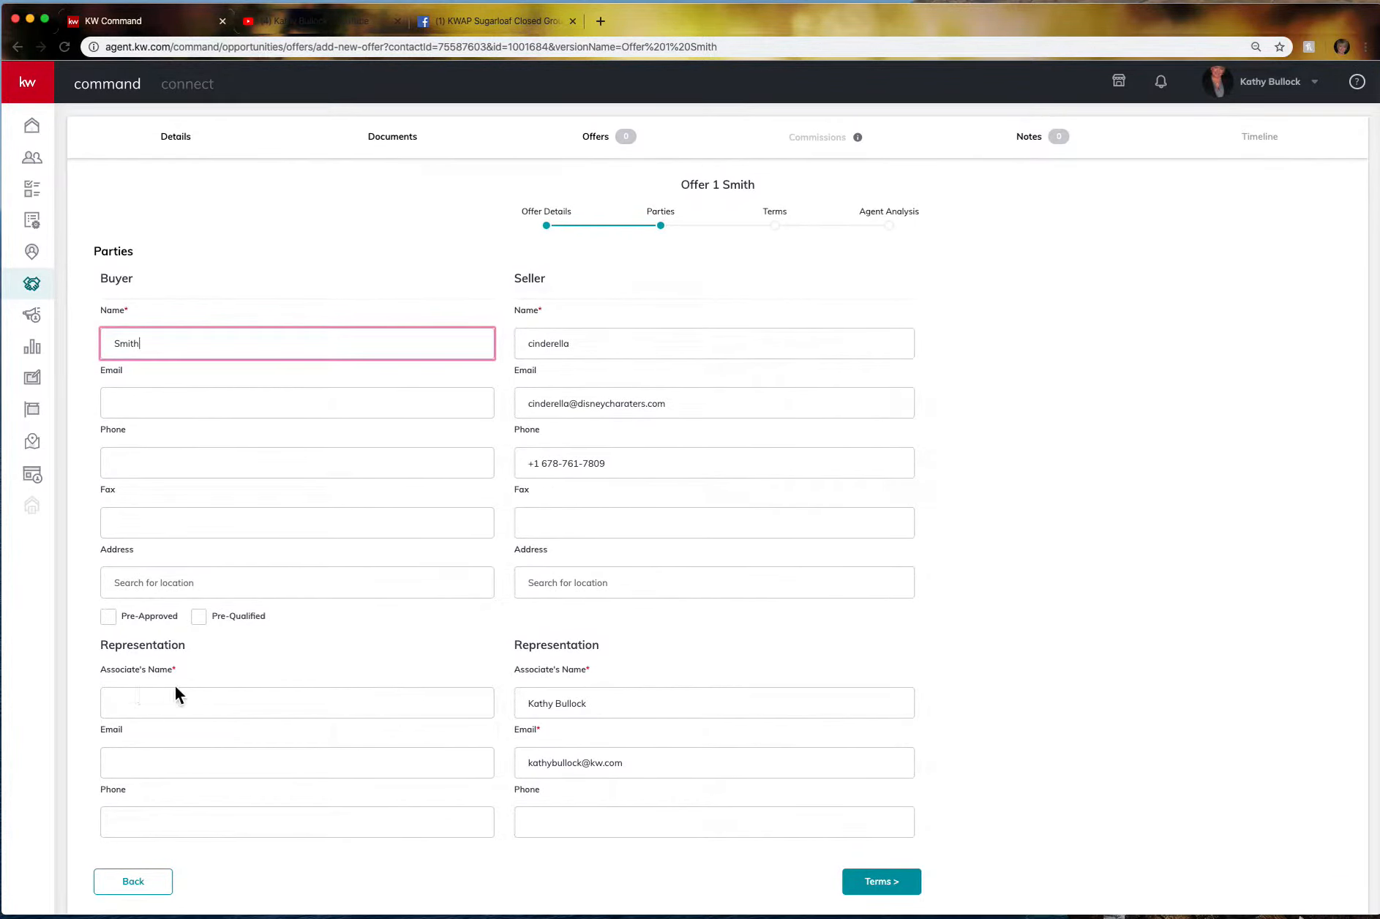
pyautogui.click(145, 703)
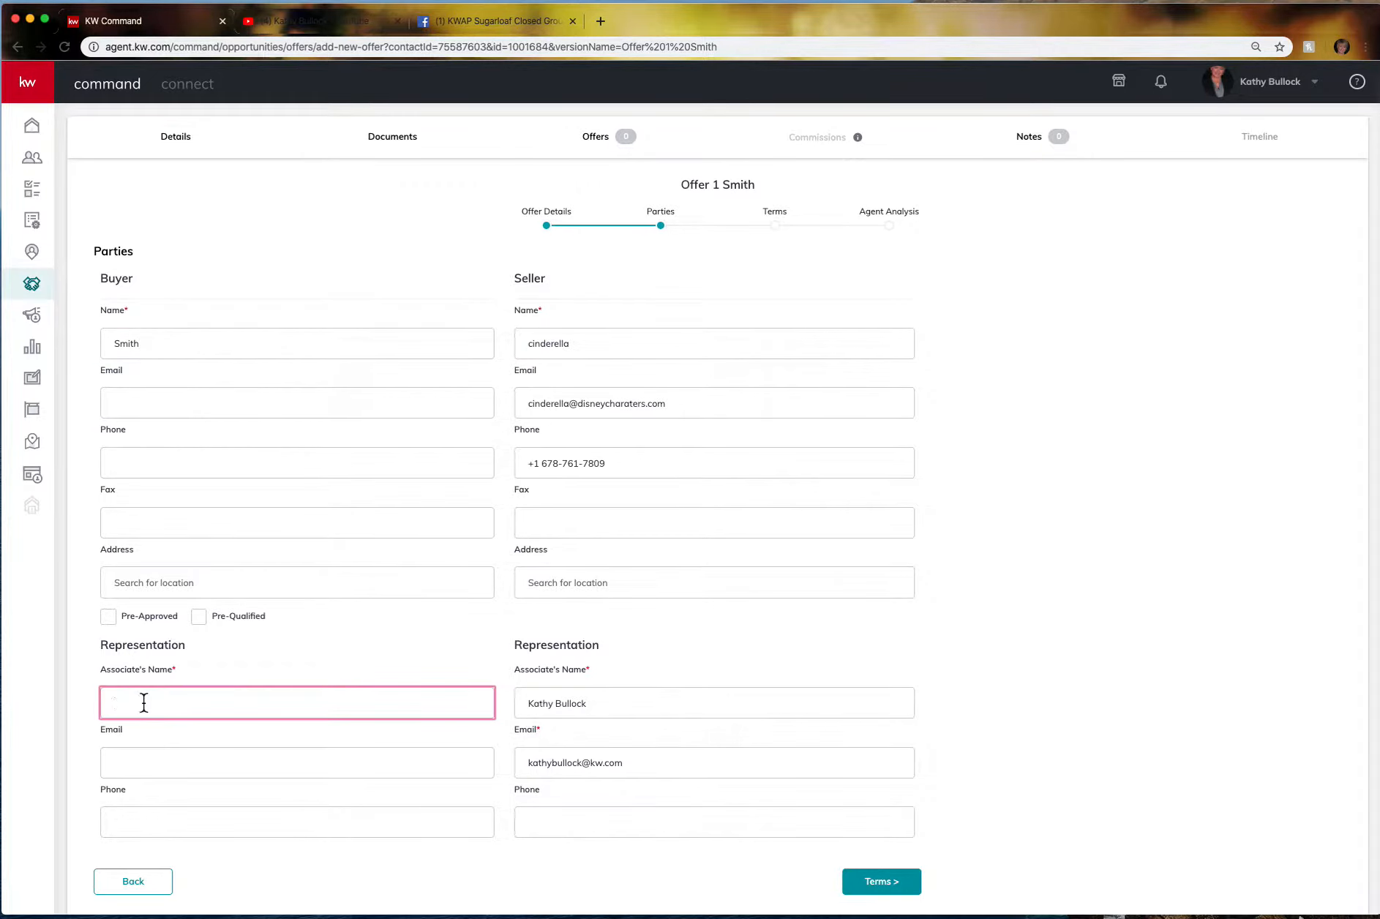
pyautogui.write('John V')
pyautogui.click(907, 886)
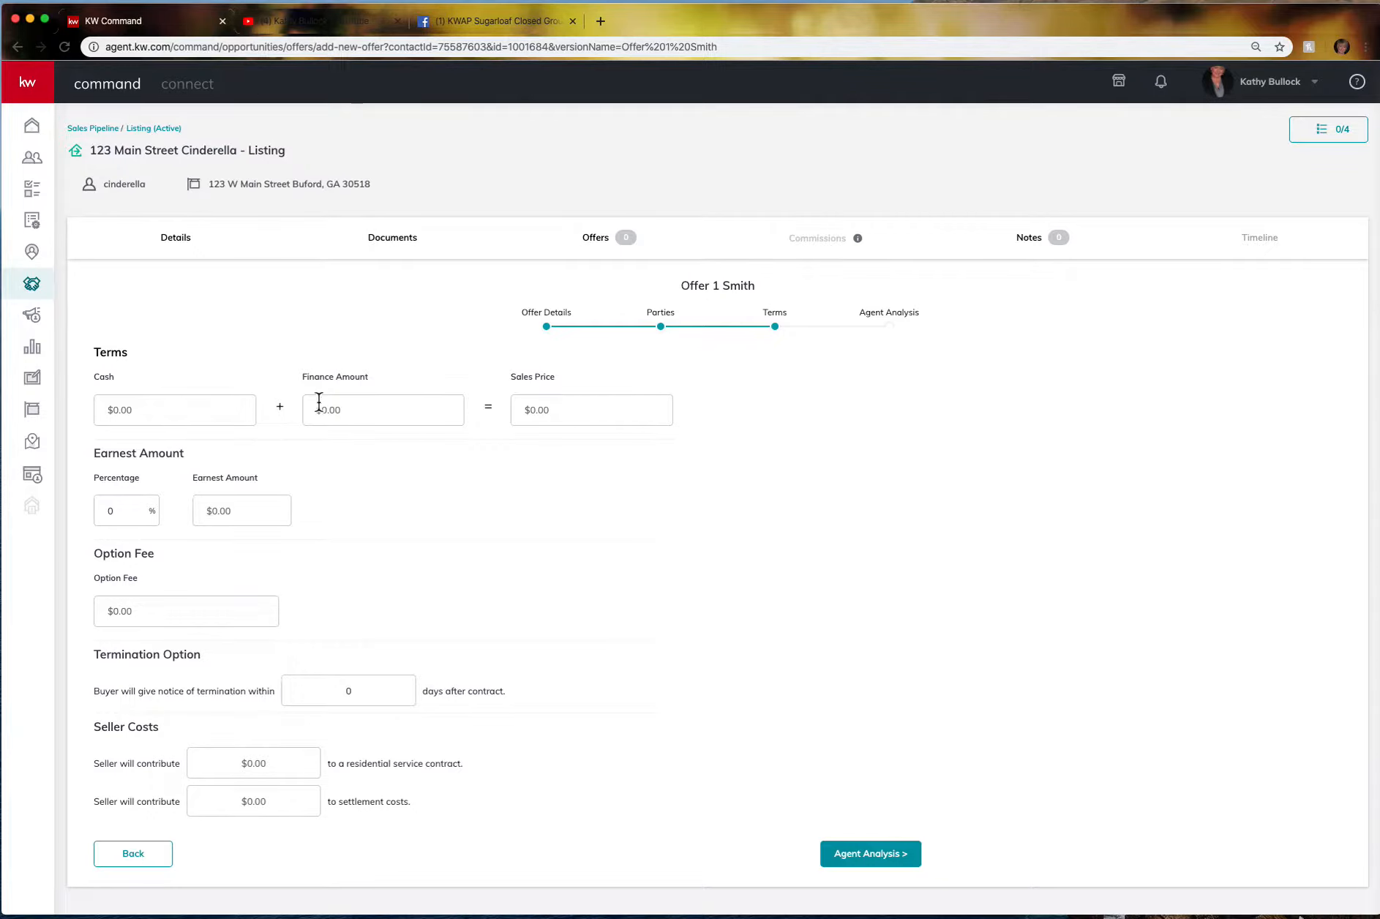
# Enter $500,000 financed, $5,000 earnest, 10 termination days, and $550 and $5,000 seller contributions.
pyautogui.click(354, 414)
pyautogui.write('$500')
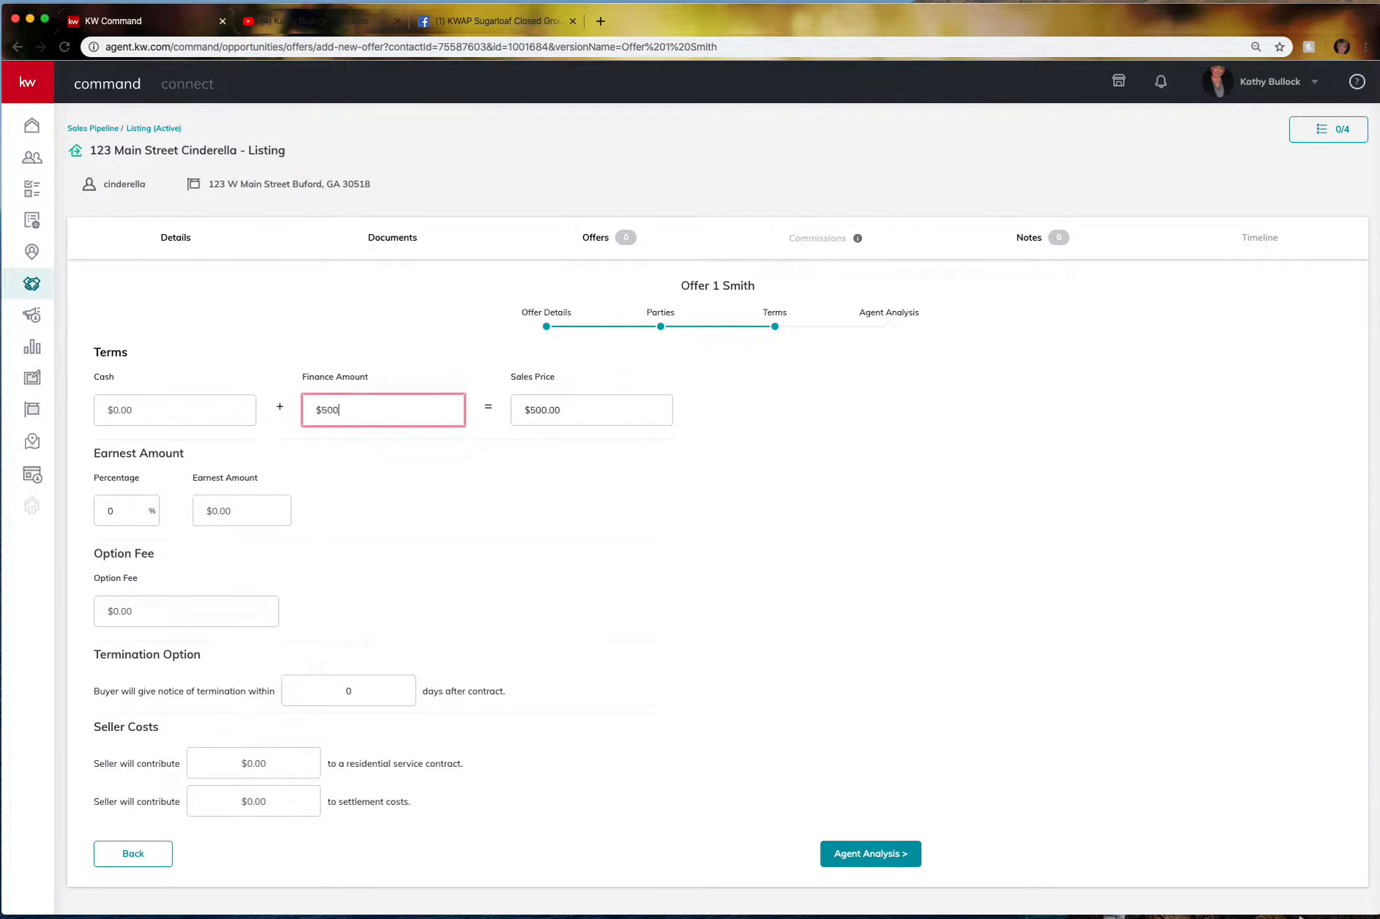
pyautogui.write(',000')
pyautogui.click(246, 510)
pyautogui.write('5000')
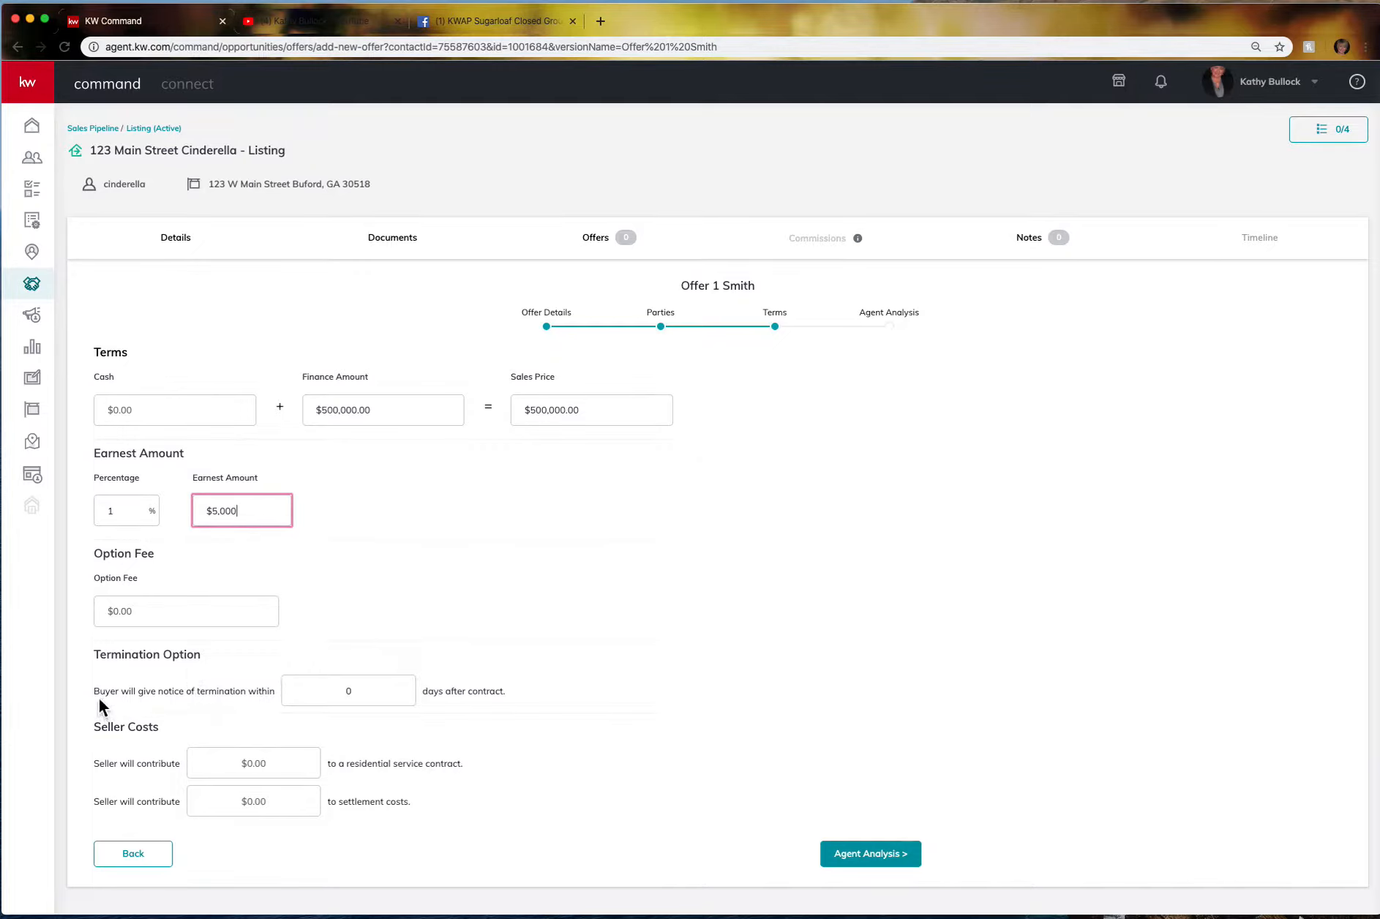
pyautogui.click(347, 691)
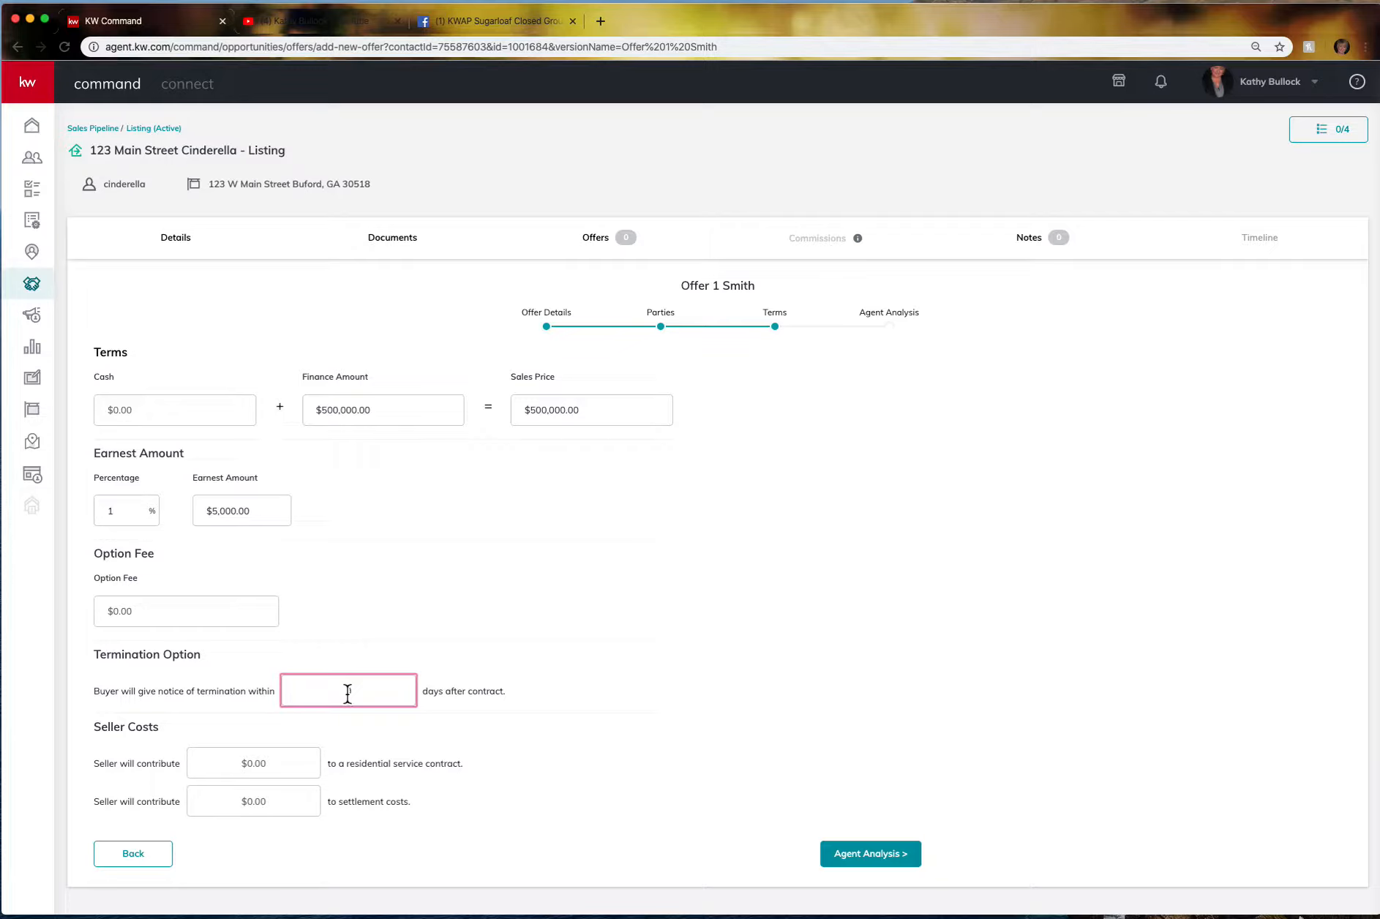
pyautogui.write('10')
pyautogui.click(269, 768)
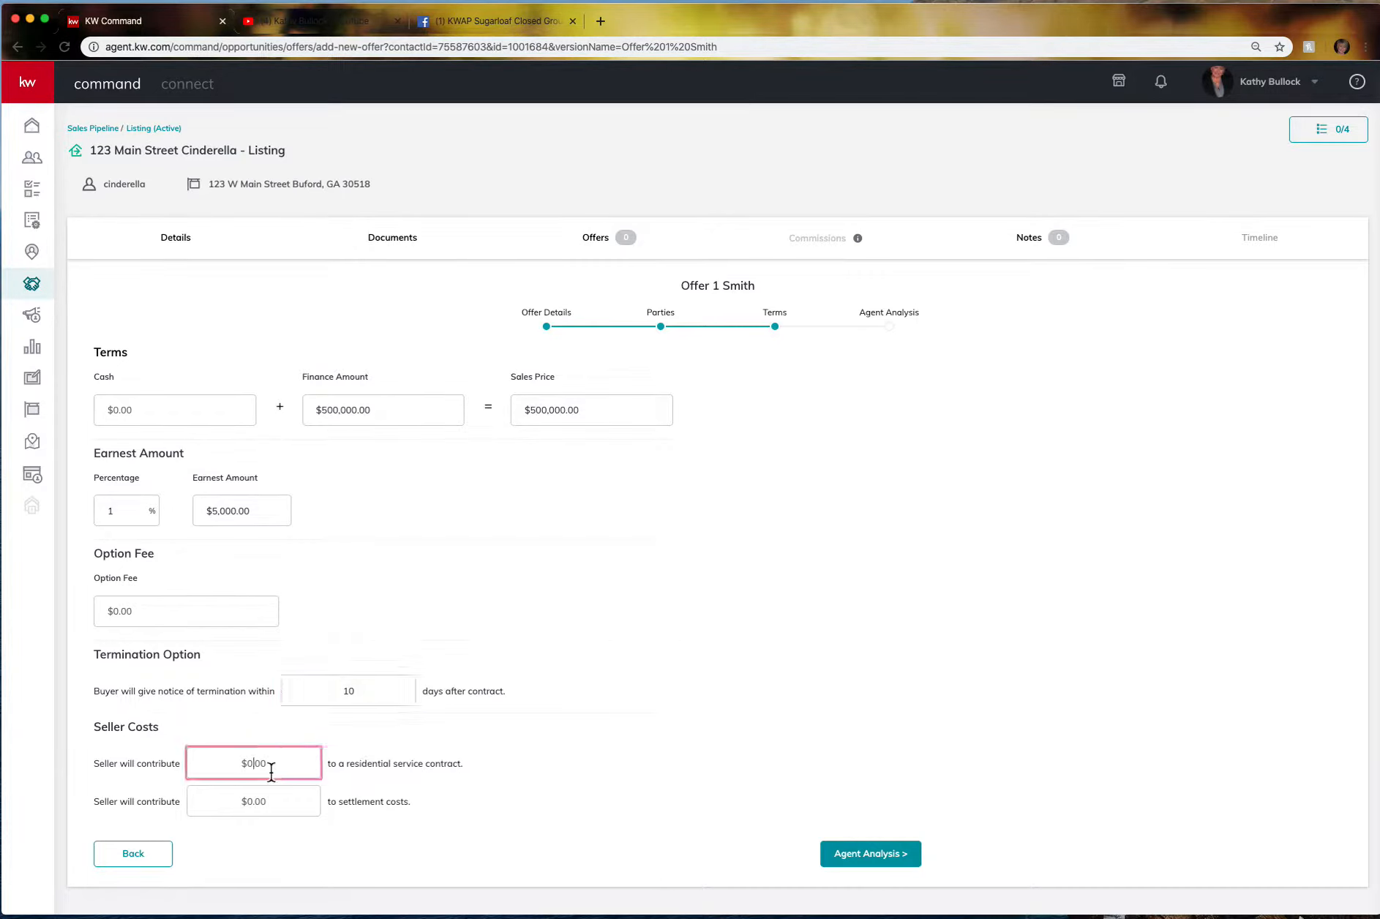
pyautogui.write('550')
pyautogui.click(280, 802)
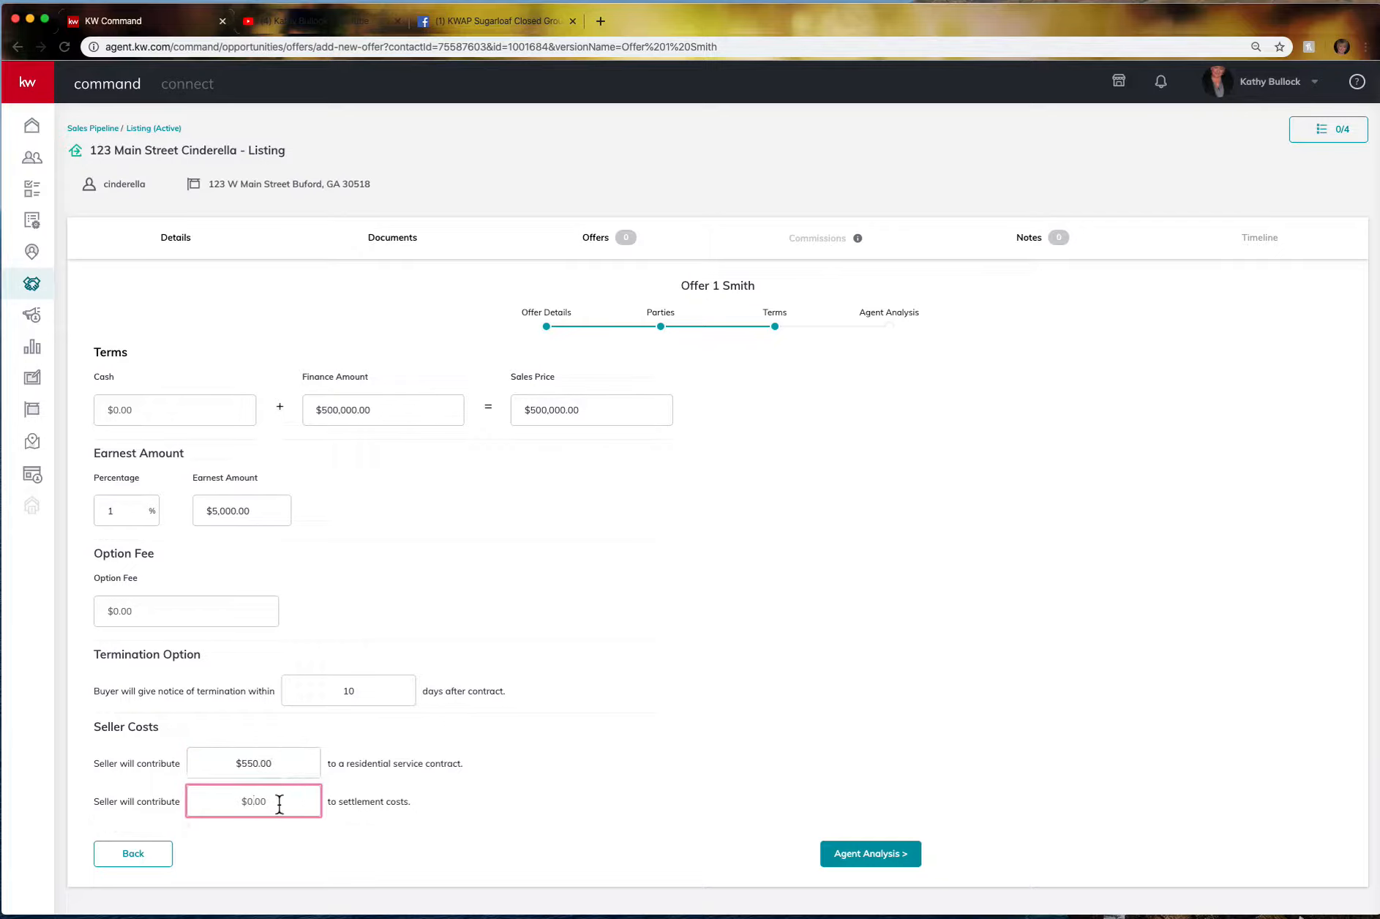
pyautogui.write('5000')
pyautogui.click(321, 837)
# Save the offer with Pros, Cons and Summary left blank in Agent Analysis.
pyautogui.click(884, 864)
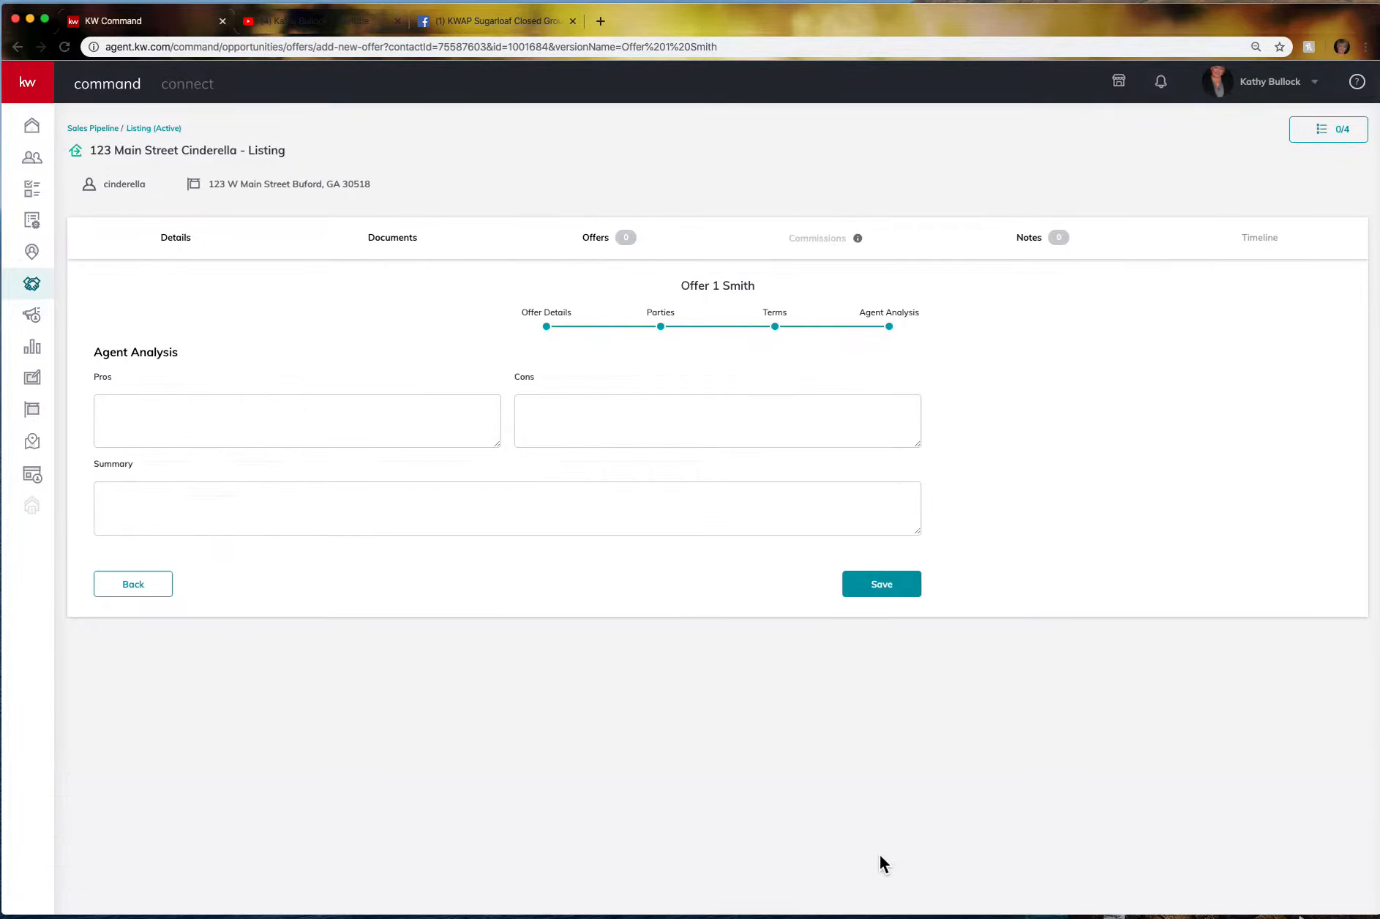
pyautogui.click(253, 420)
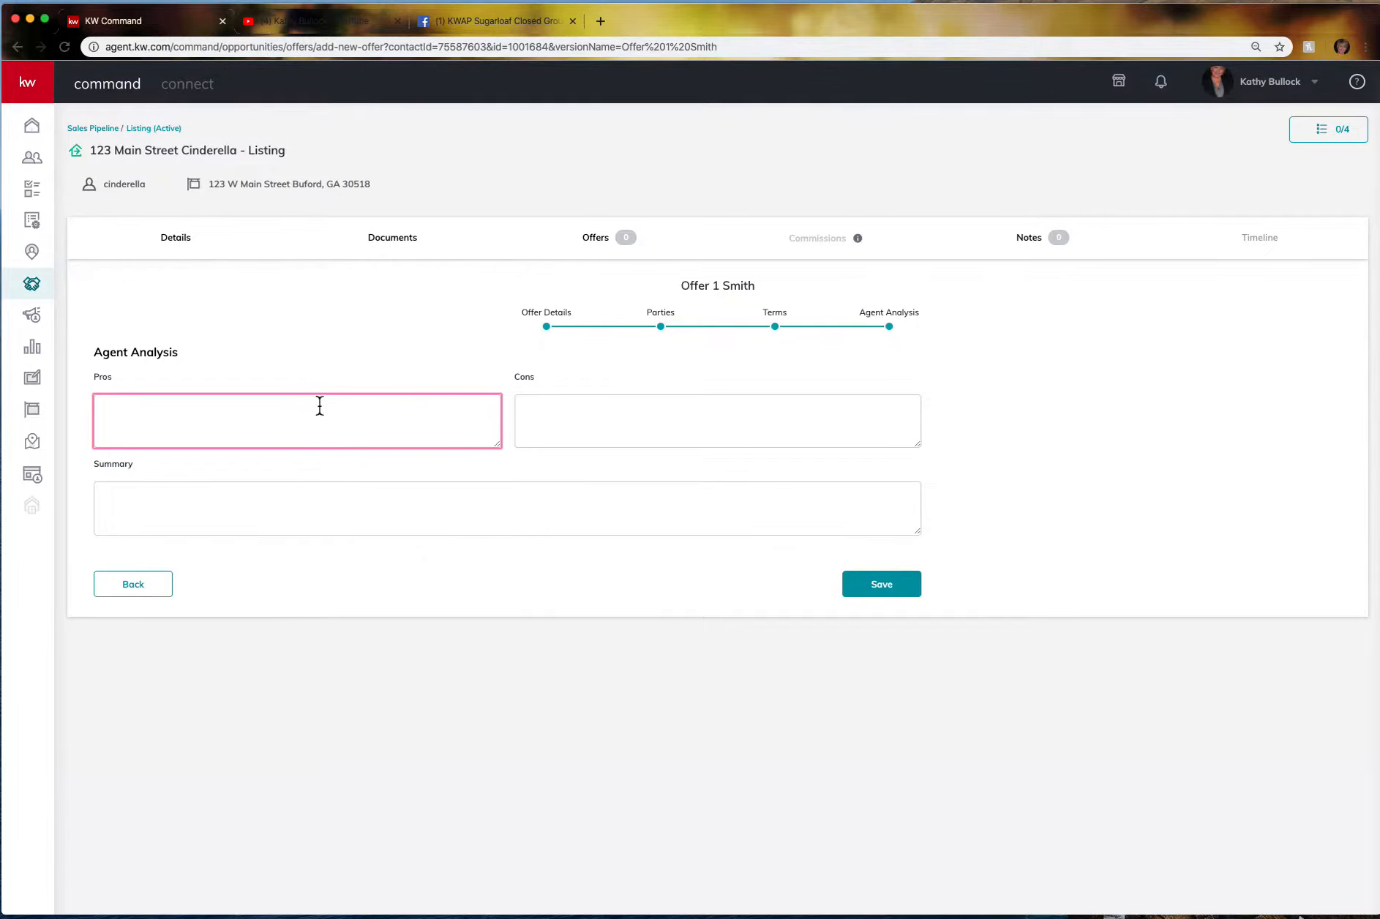
pyautogui.click(885, 594)
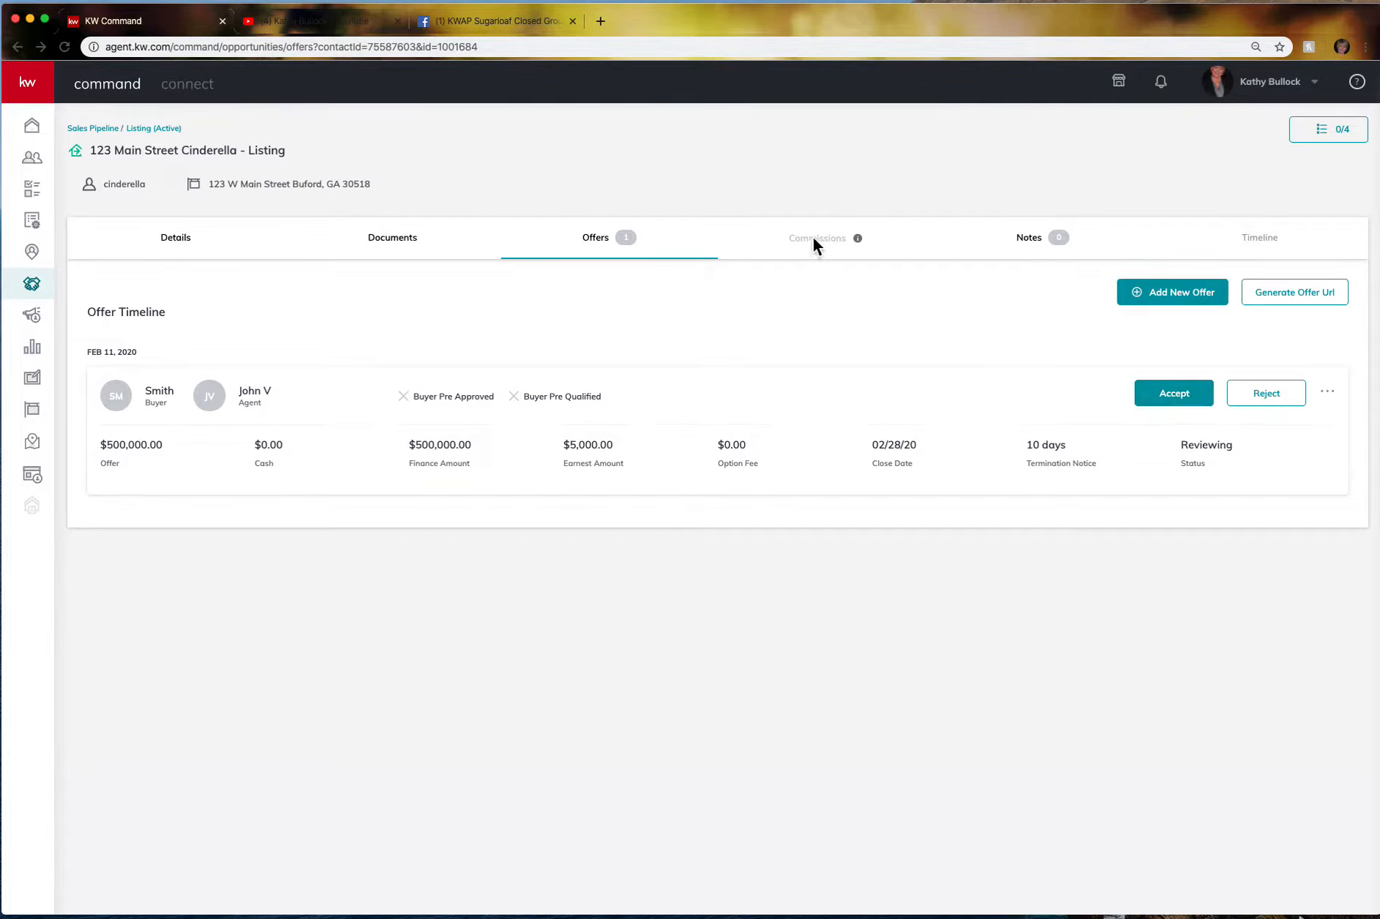
# Generate the listing's offer URL, select the link, and open a new browser tab.
pyautogui.click(1313, 298)
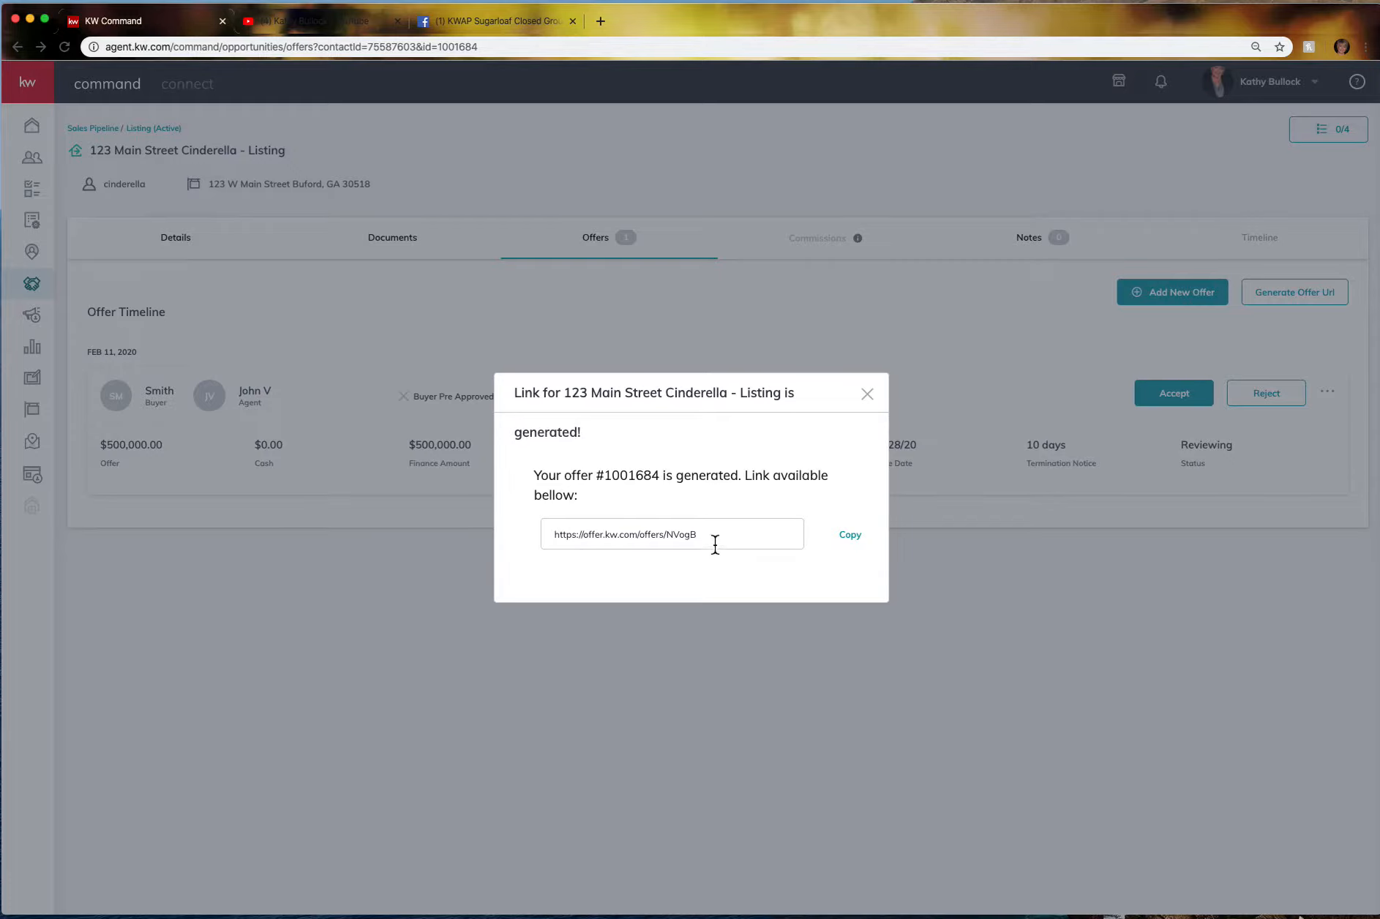
pyautogui.moveTo(715, 544); pyautogui.dragTo(545, 539)
pyautogui.press('super+c')
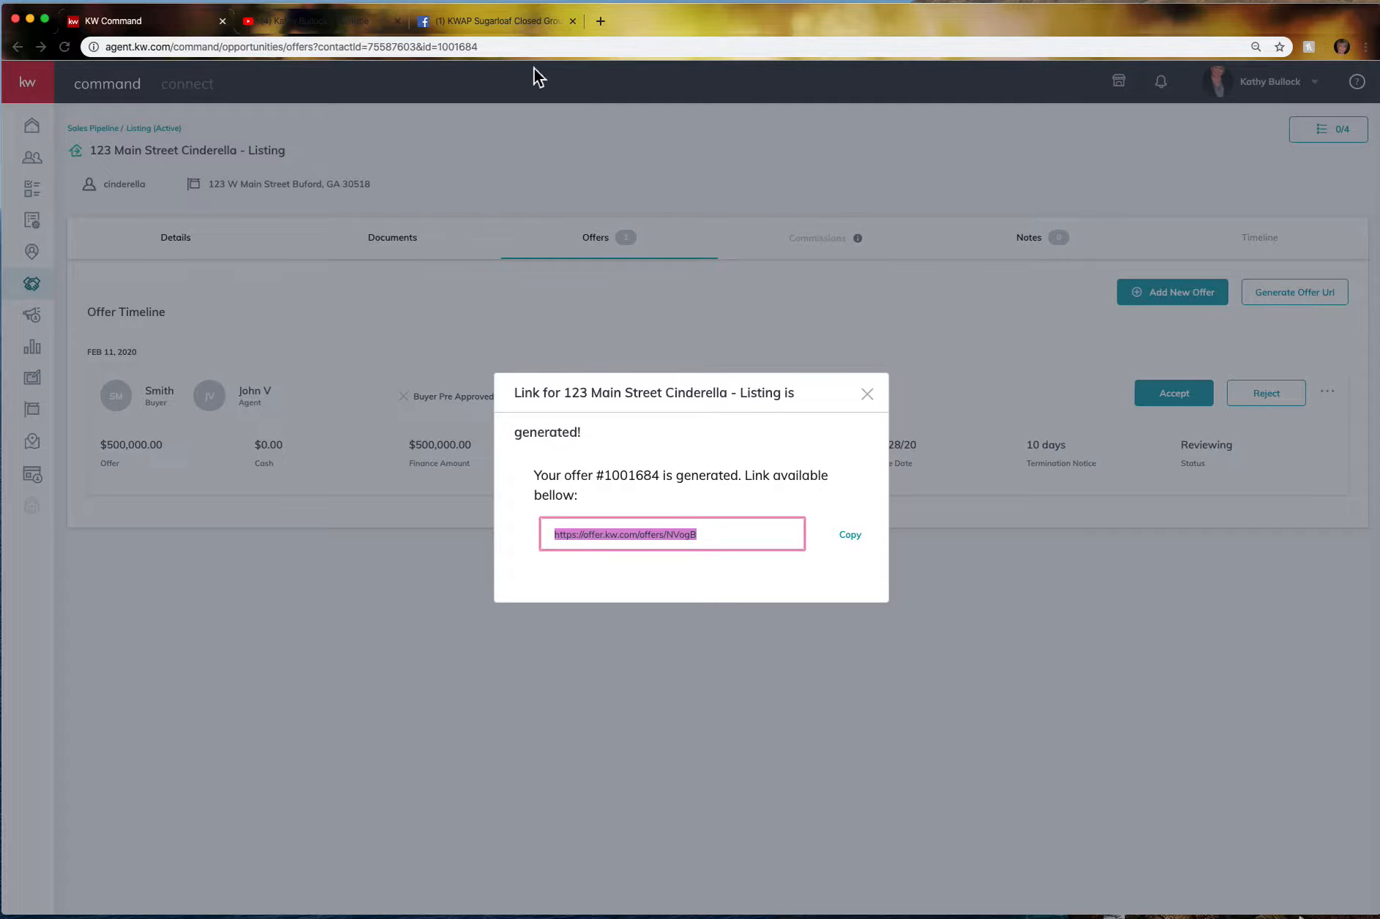
pyautogui.click(606, 21)
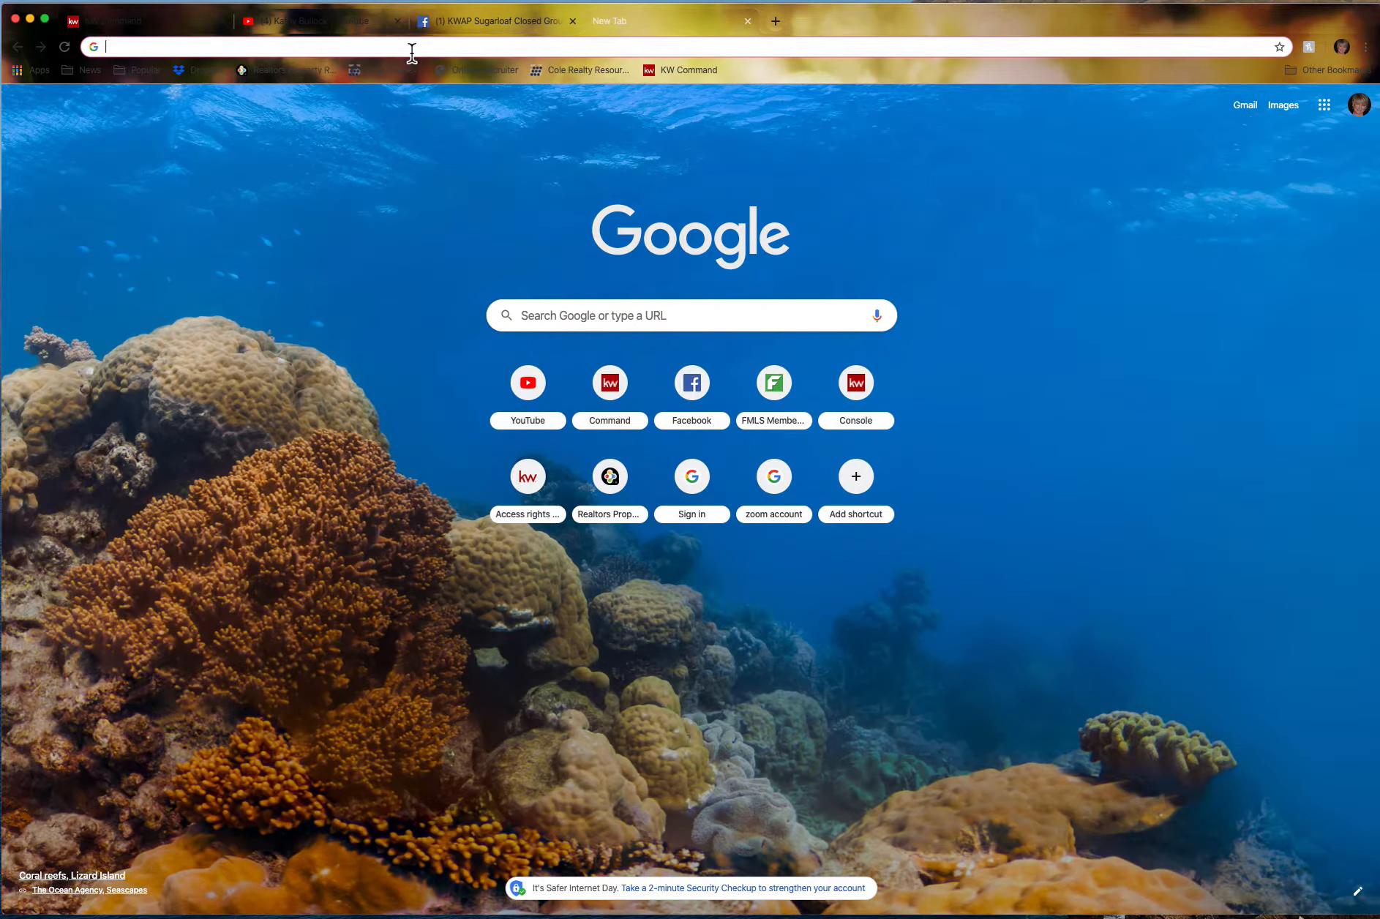
pyautogui.press('super+v')
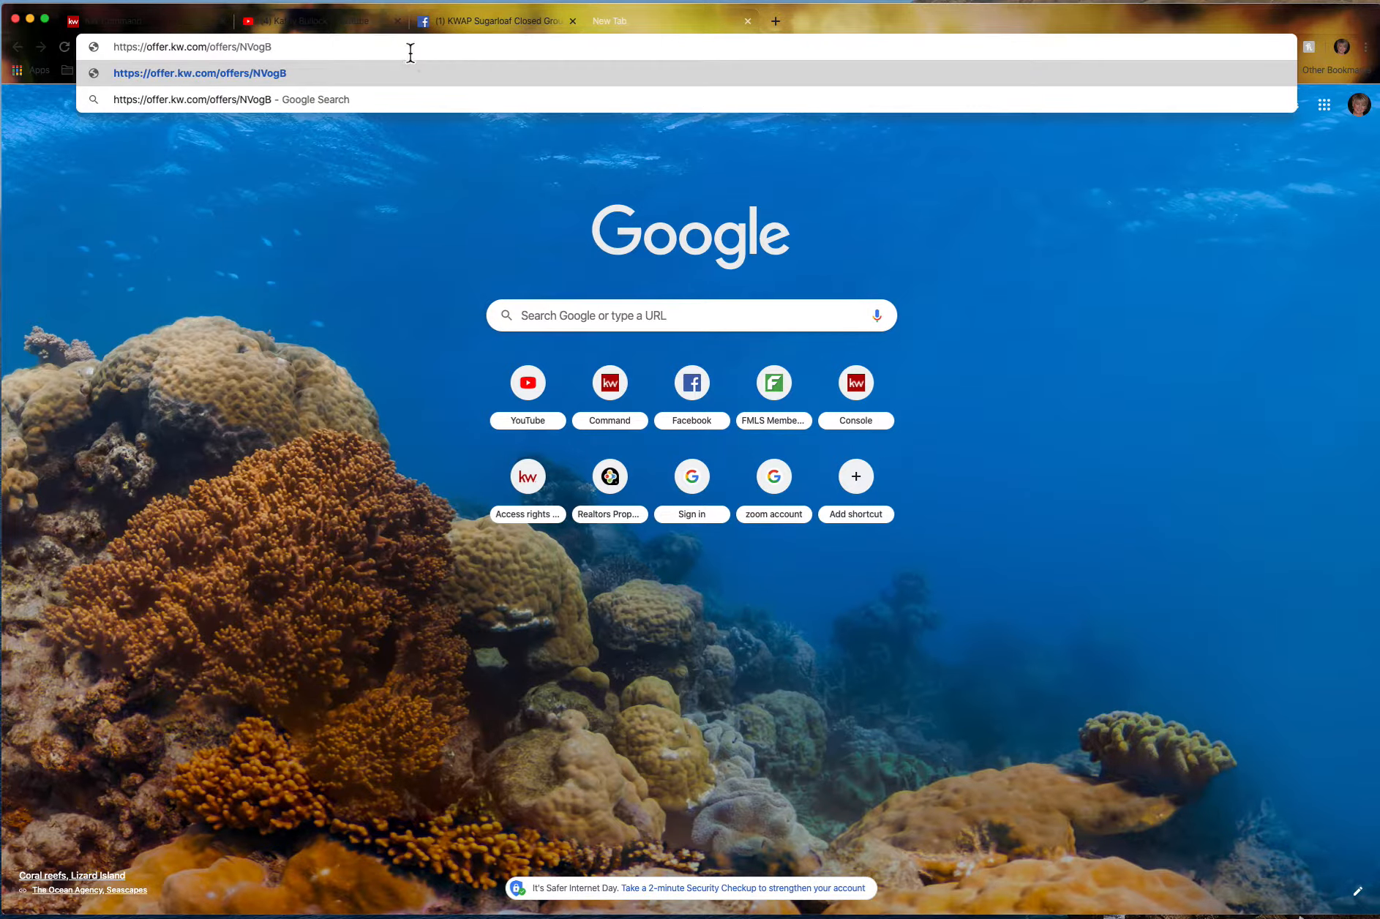
pyautogui.press('Return')
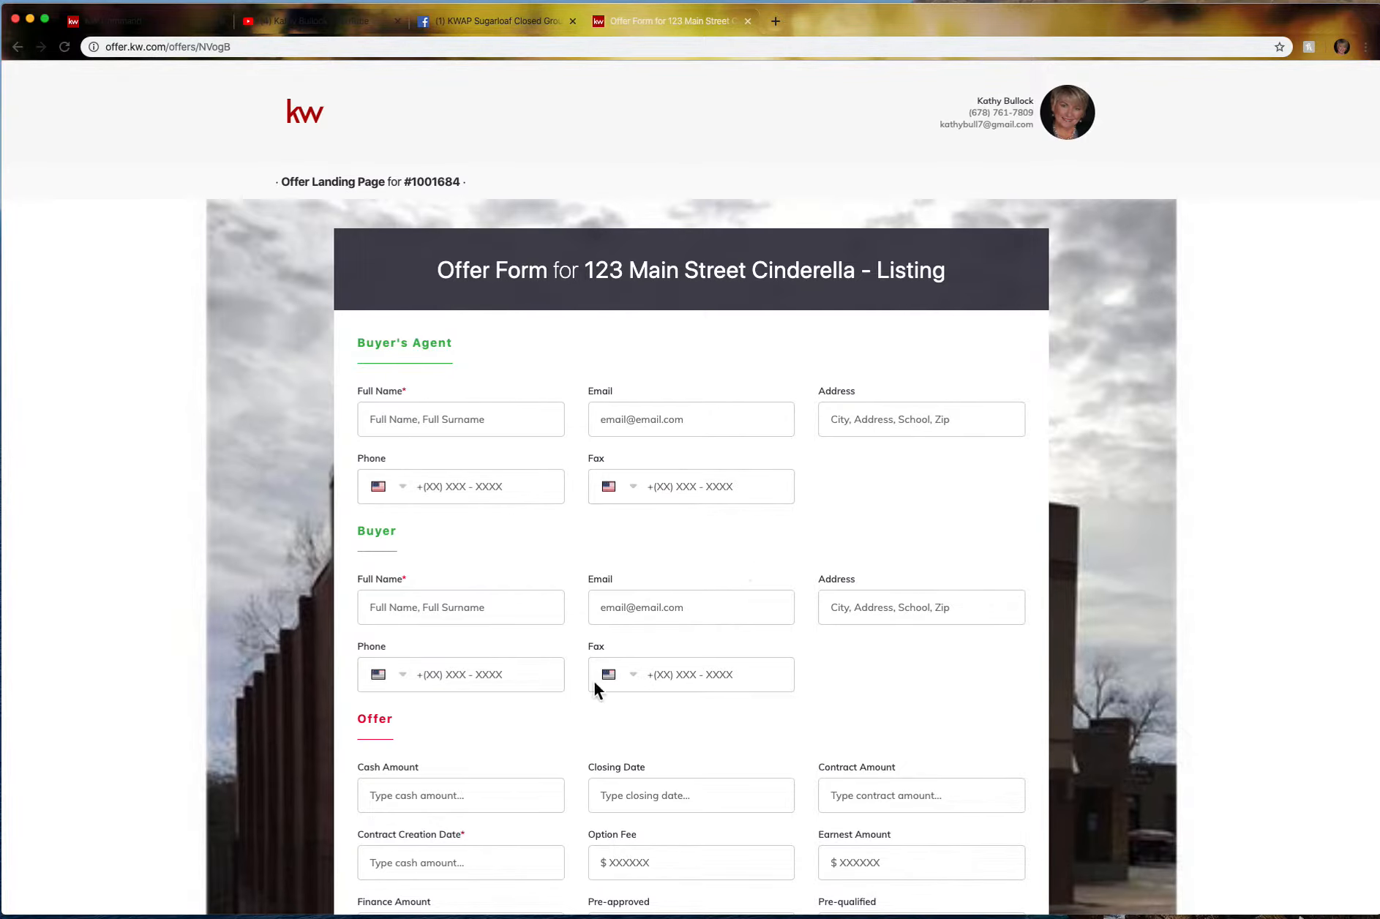
pyautogui.scroll(-5, 674, 816)
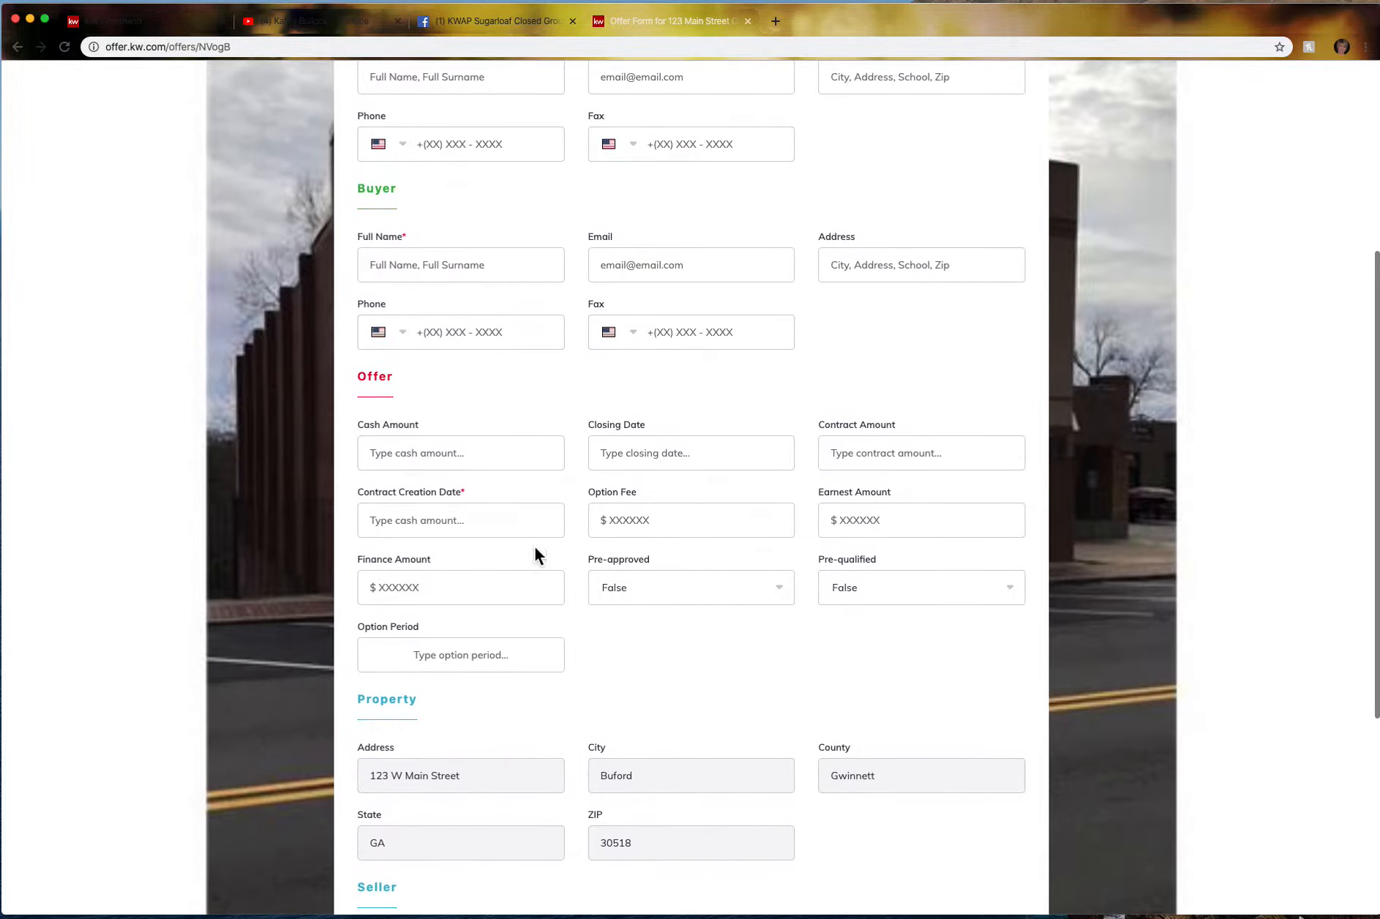
pyautogui.click(403, 461)
pyautogui.scroll(4, 563, 267)
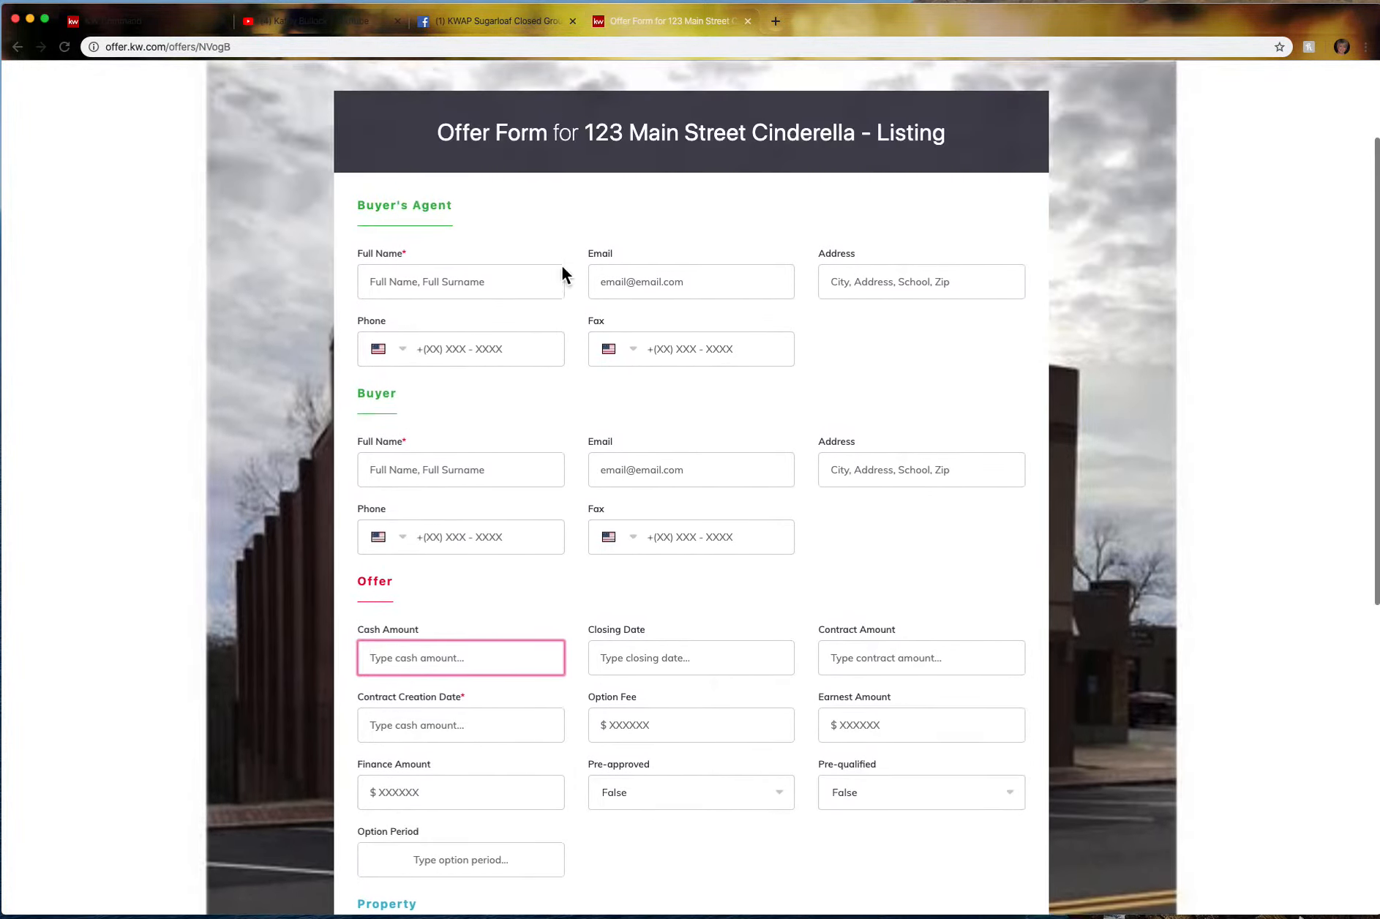
pyautogui.scroll(-9, 834, 463)
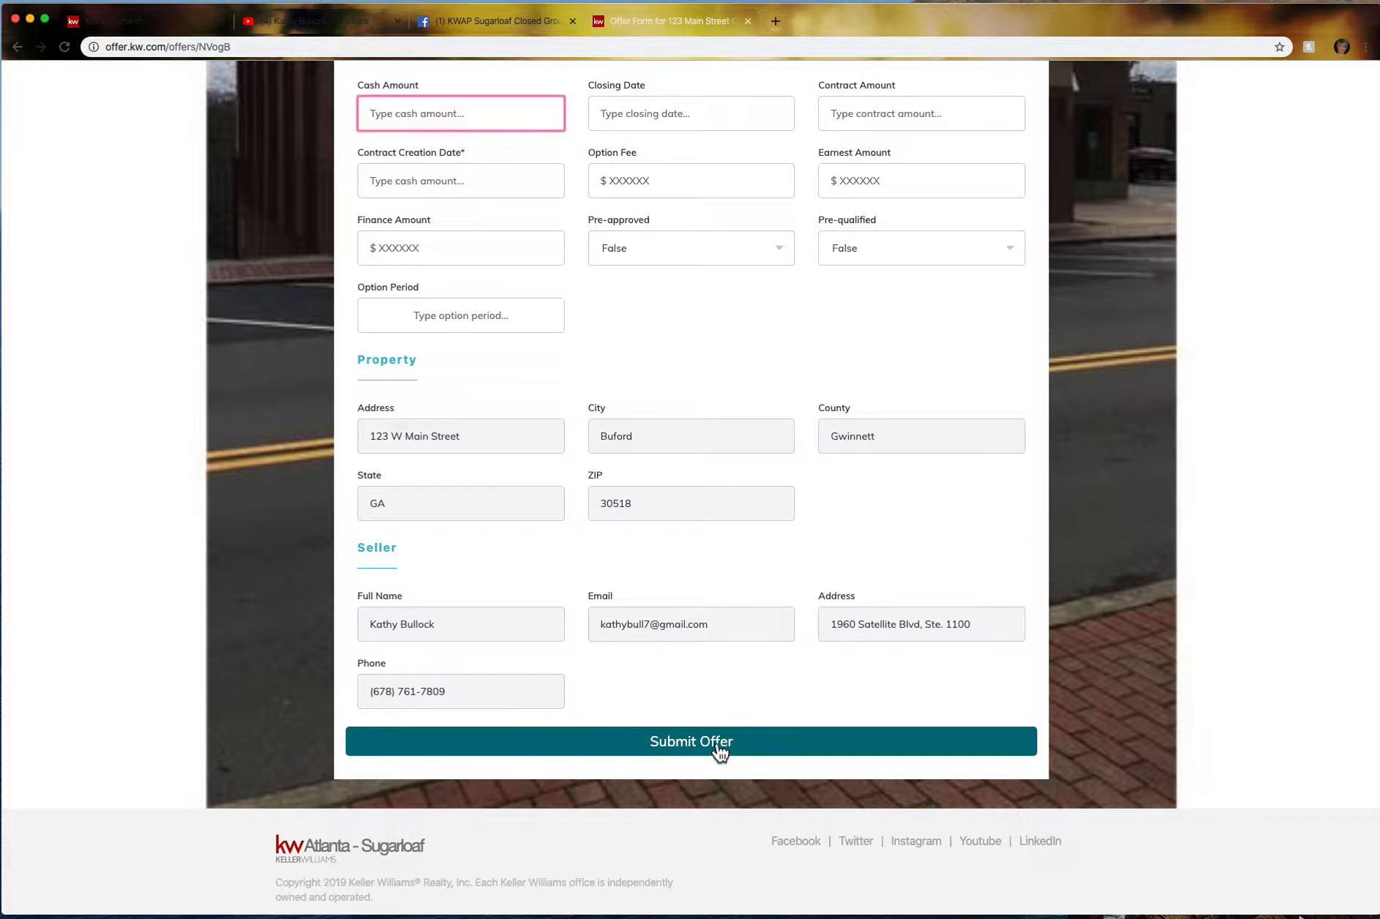
pyautogui.scroll(9, 711, 234)
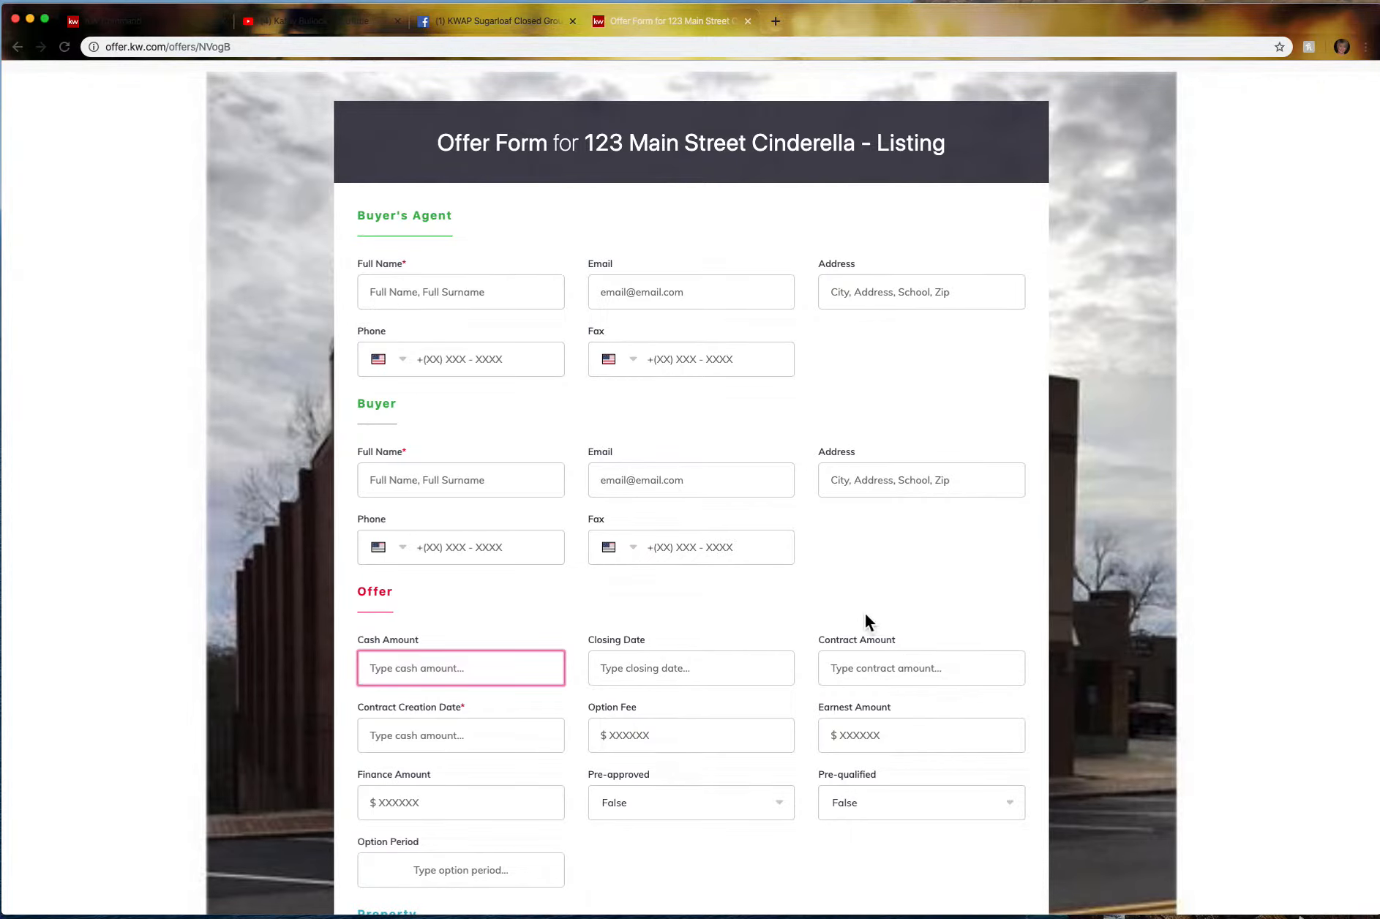
pyautogui.scroll(-3, 865, 614)
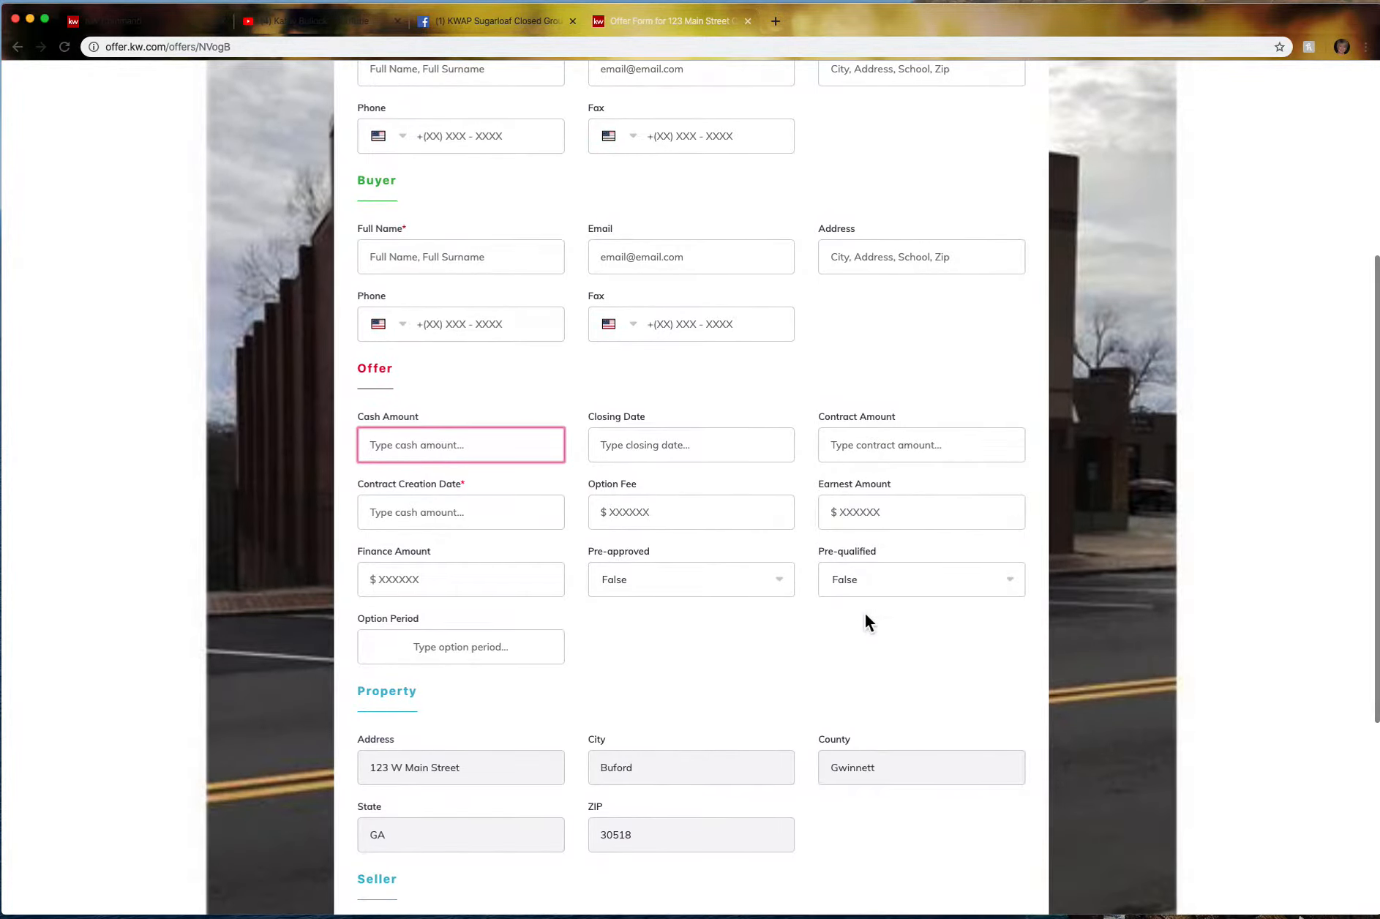
pyautogui.scroll(-3, 865, 611)
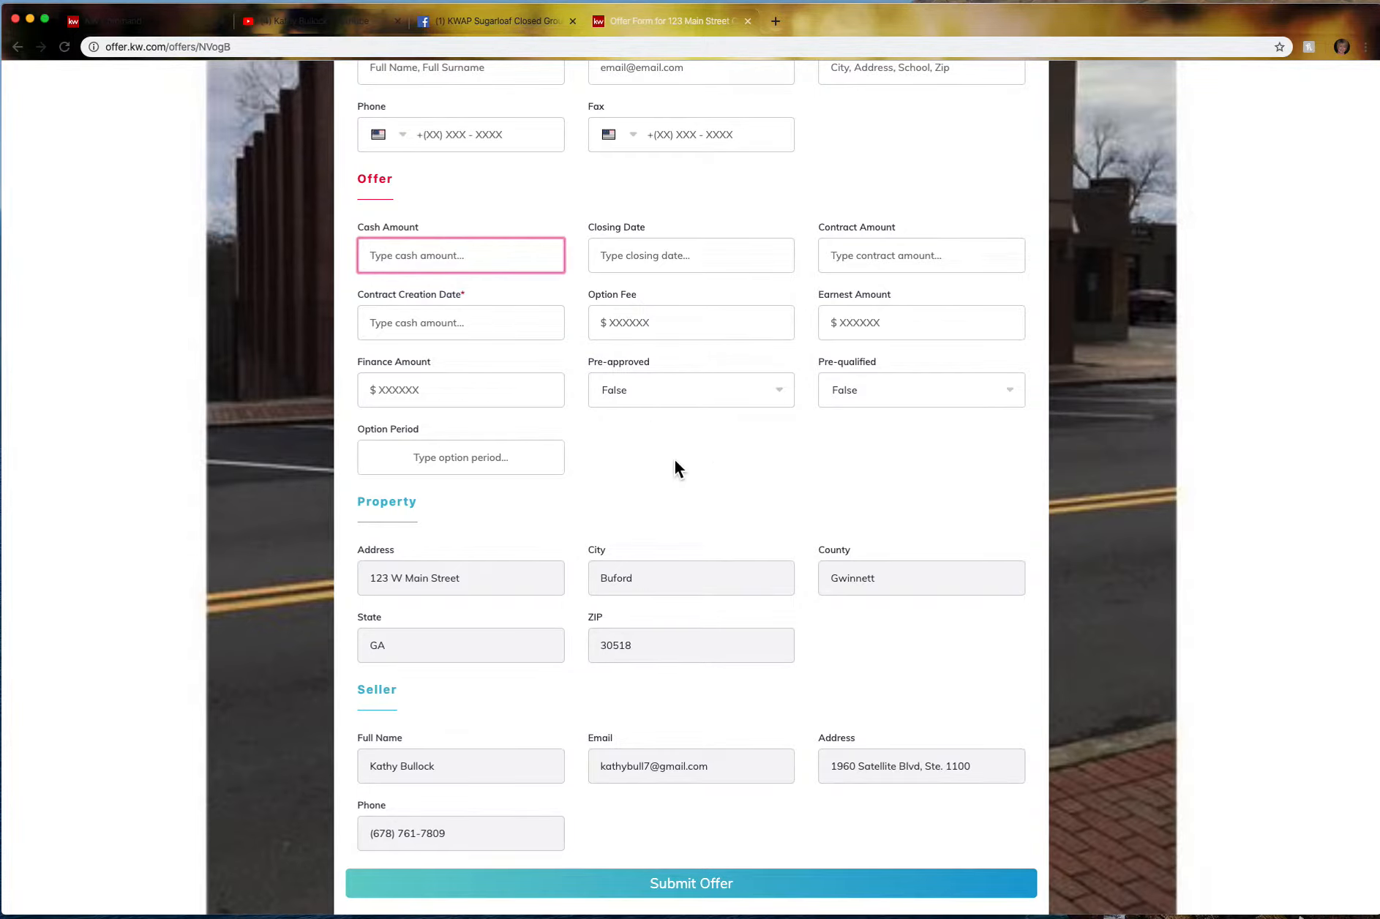
pyautogui.scroll(10, 417, 249)
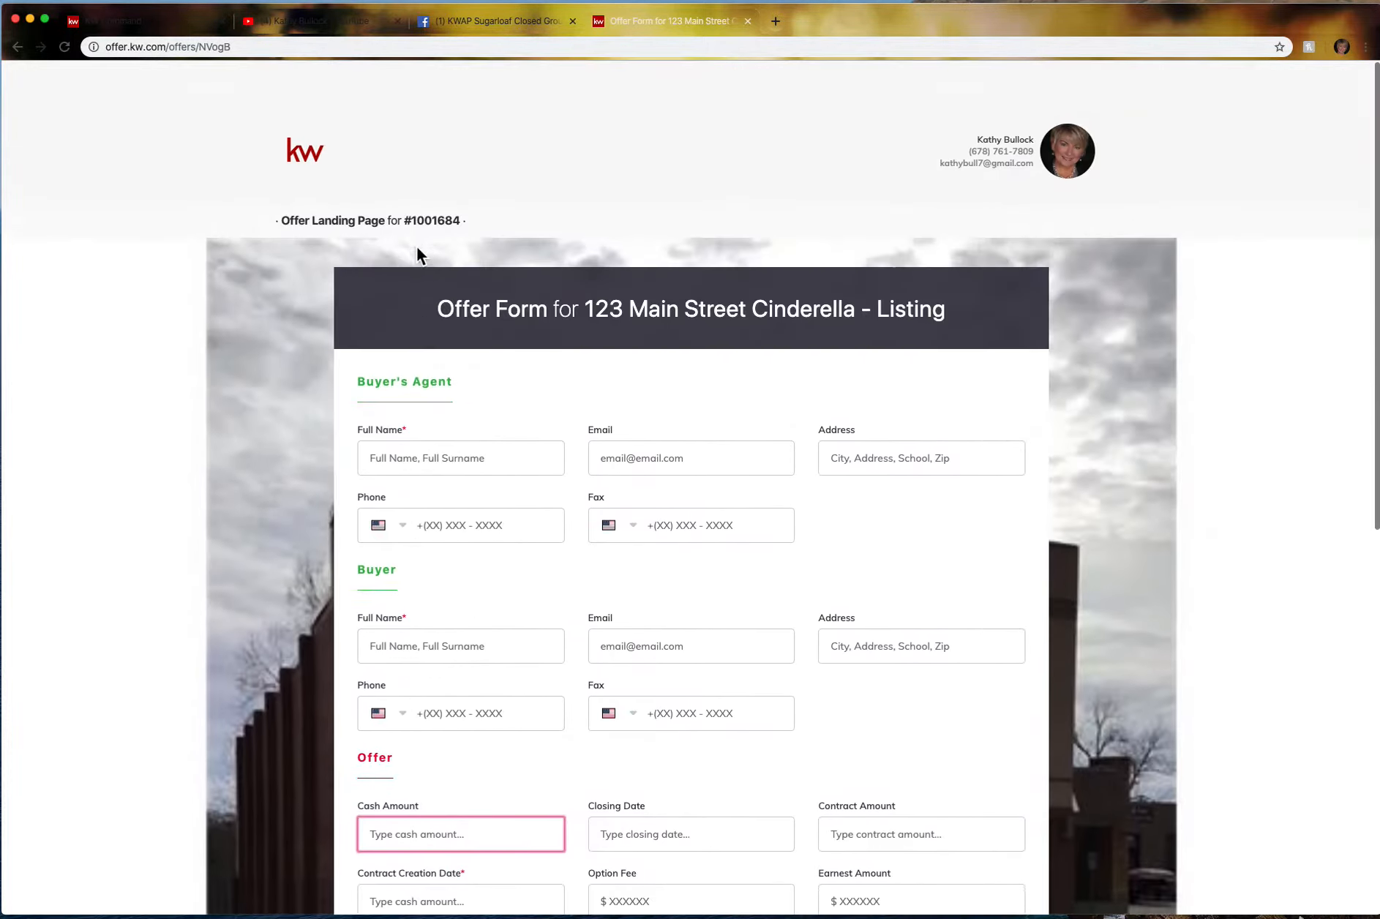
# Close the offer form tab and link dialog, then accept the $500,000.00 offer.
pyautogui.click(748, 21)
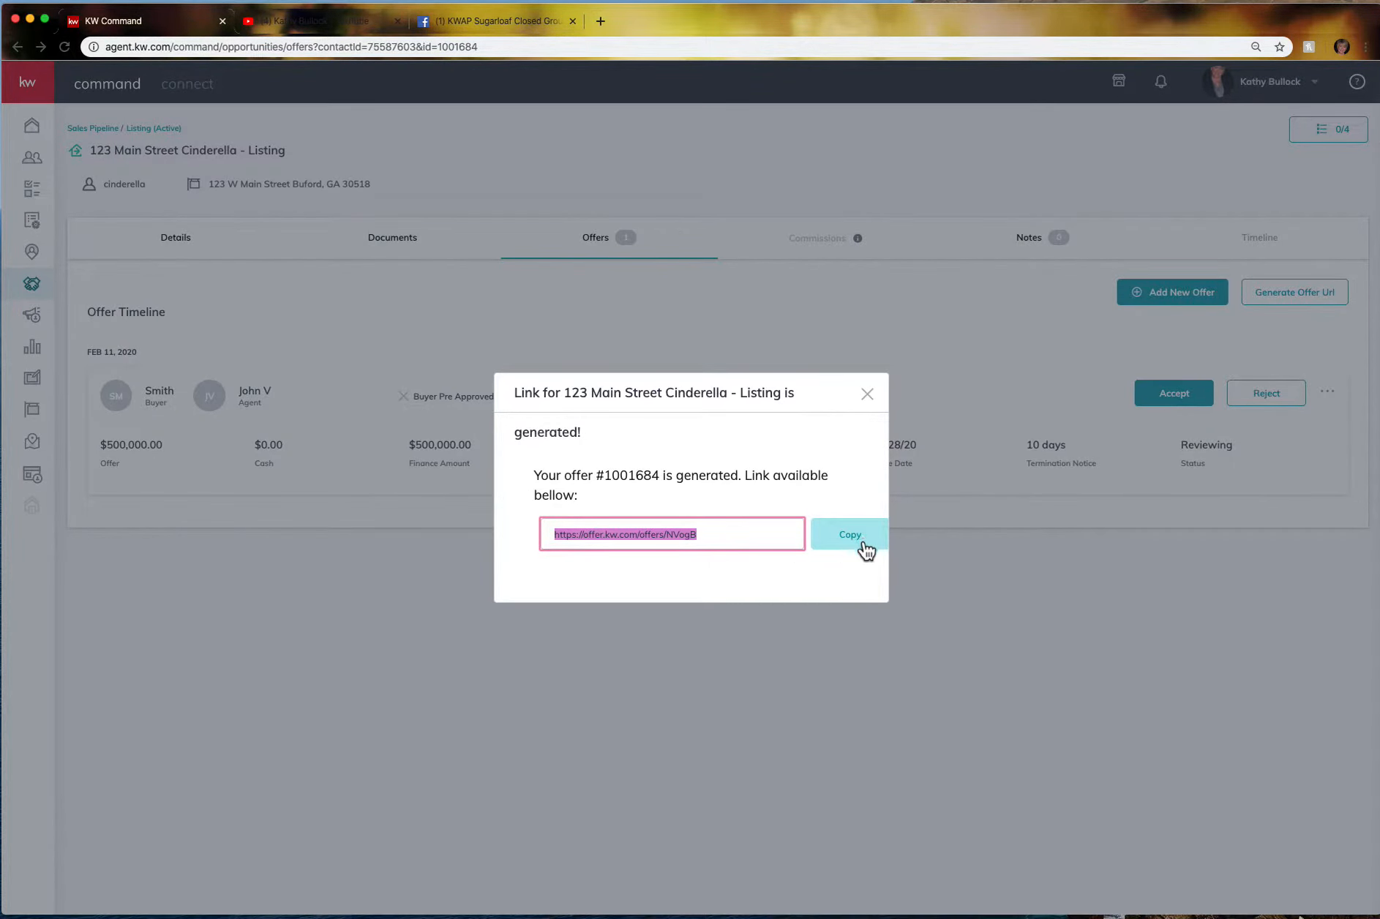
pyautogui.click(870, 395)
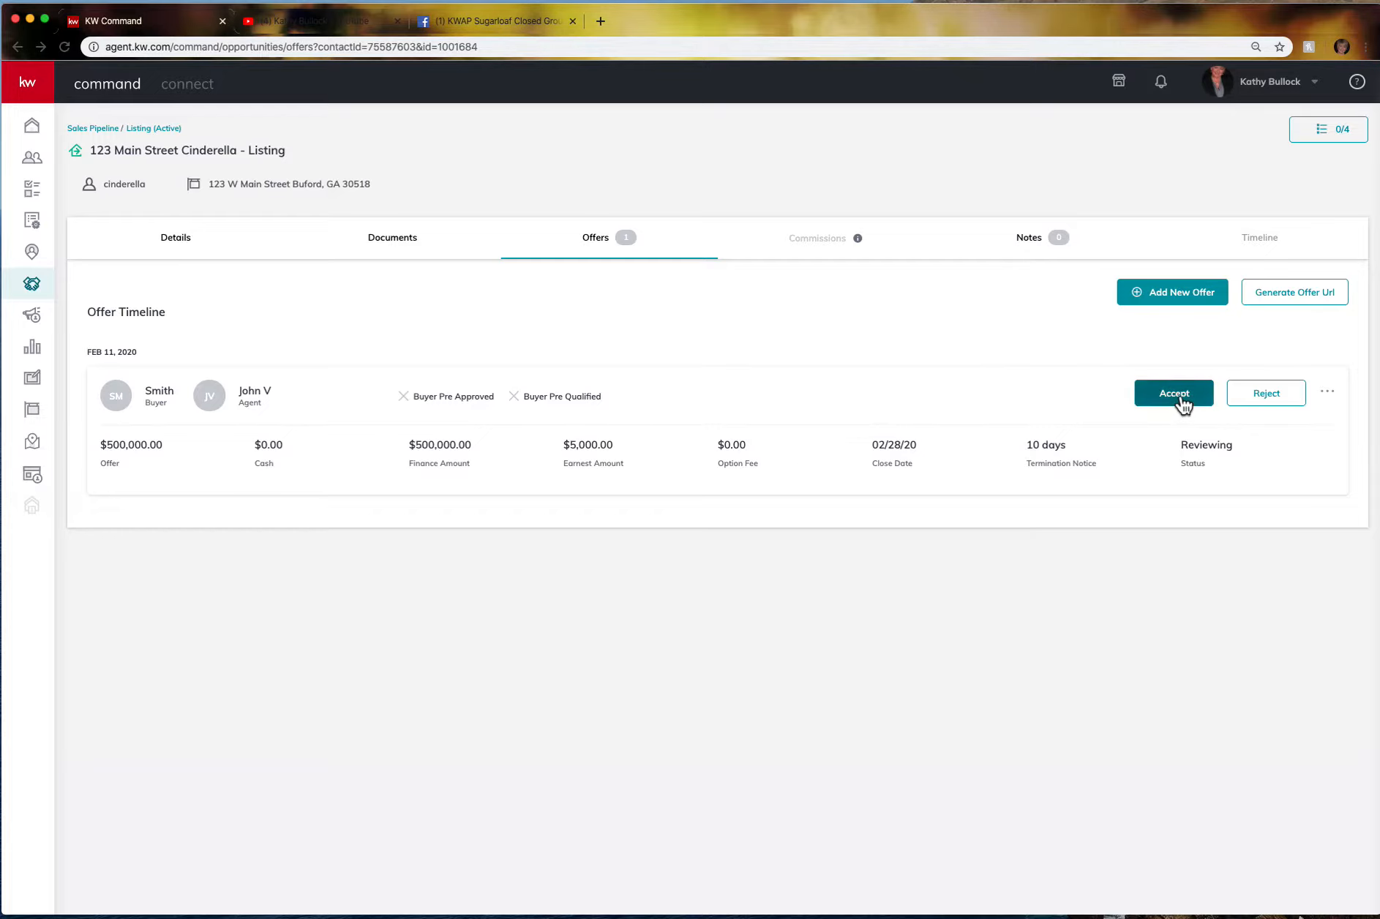
pyautogui.click(1184, 402)
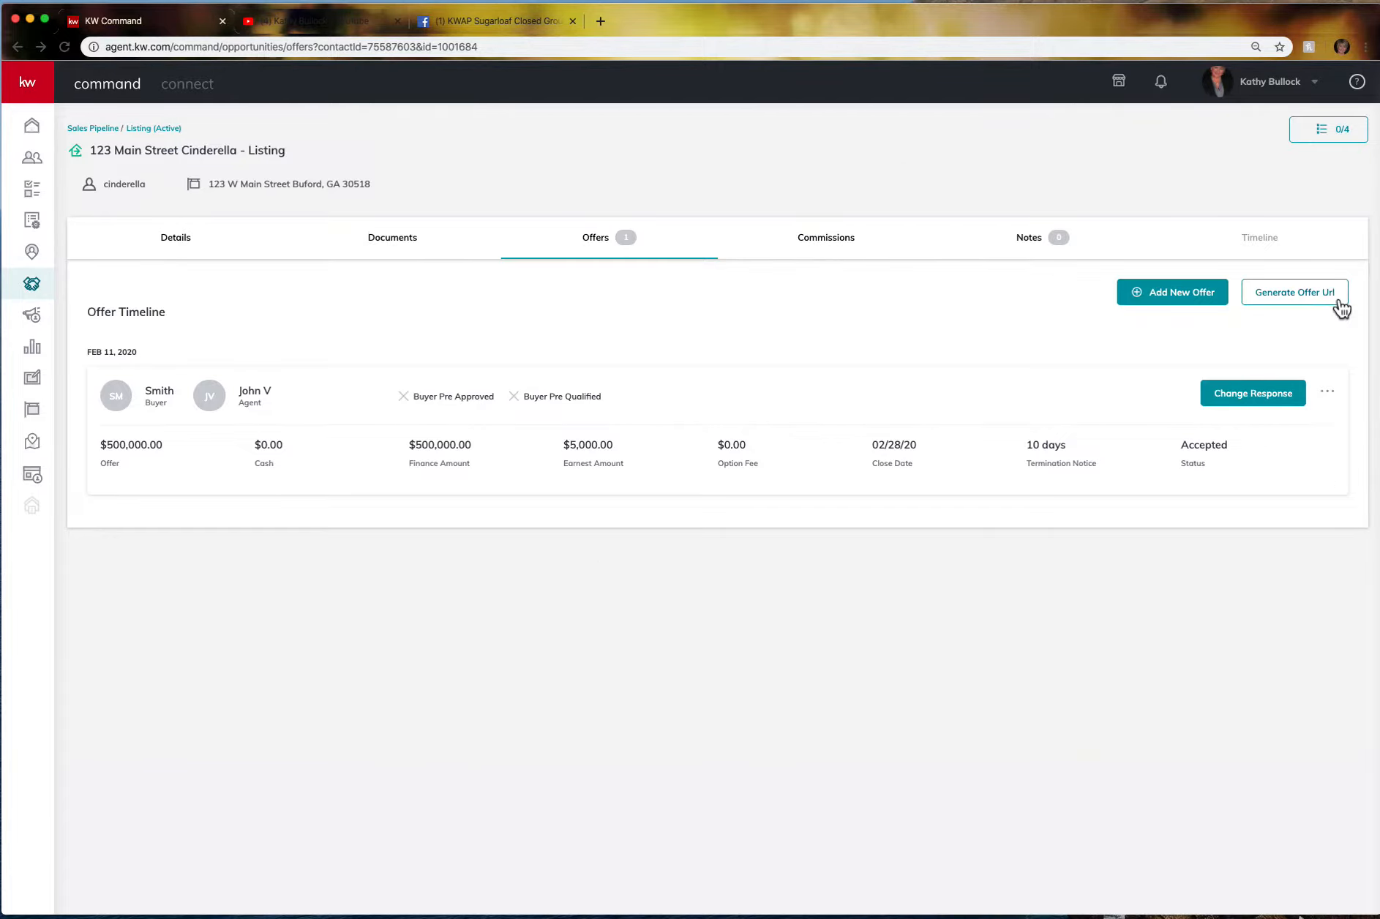
# Copy the generated offer link and load it in a new browser tab.
pyautogui.click(1294, 302)
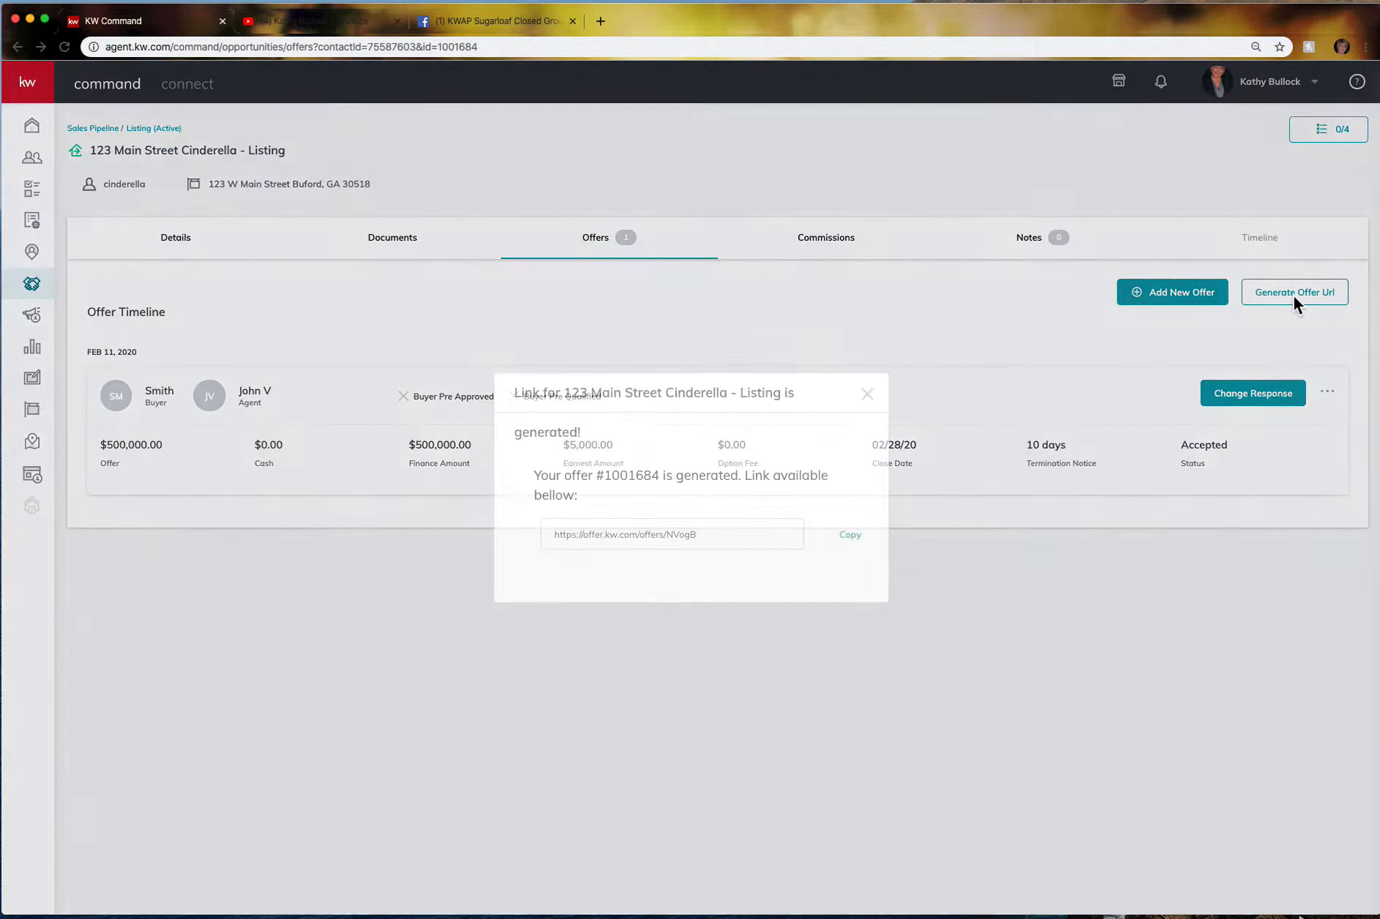
pyautogui.click(851, 539)
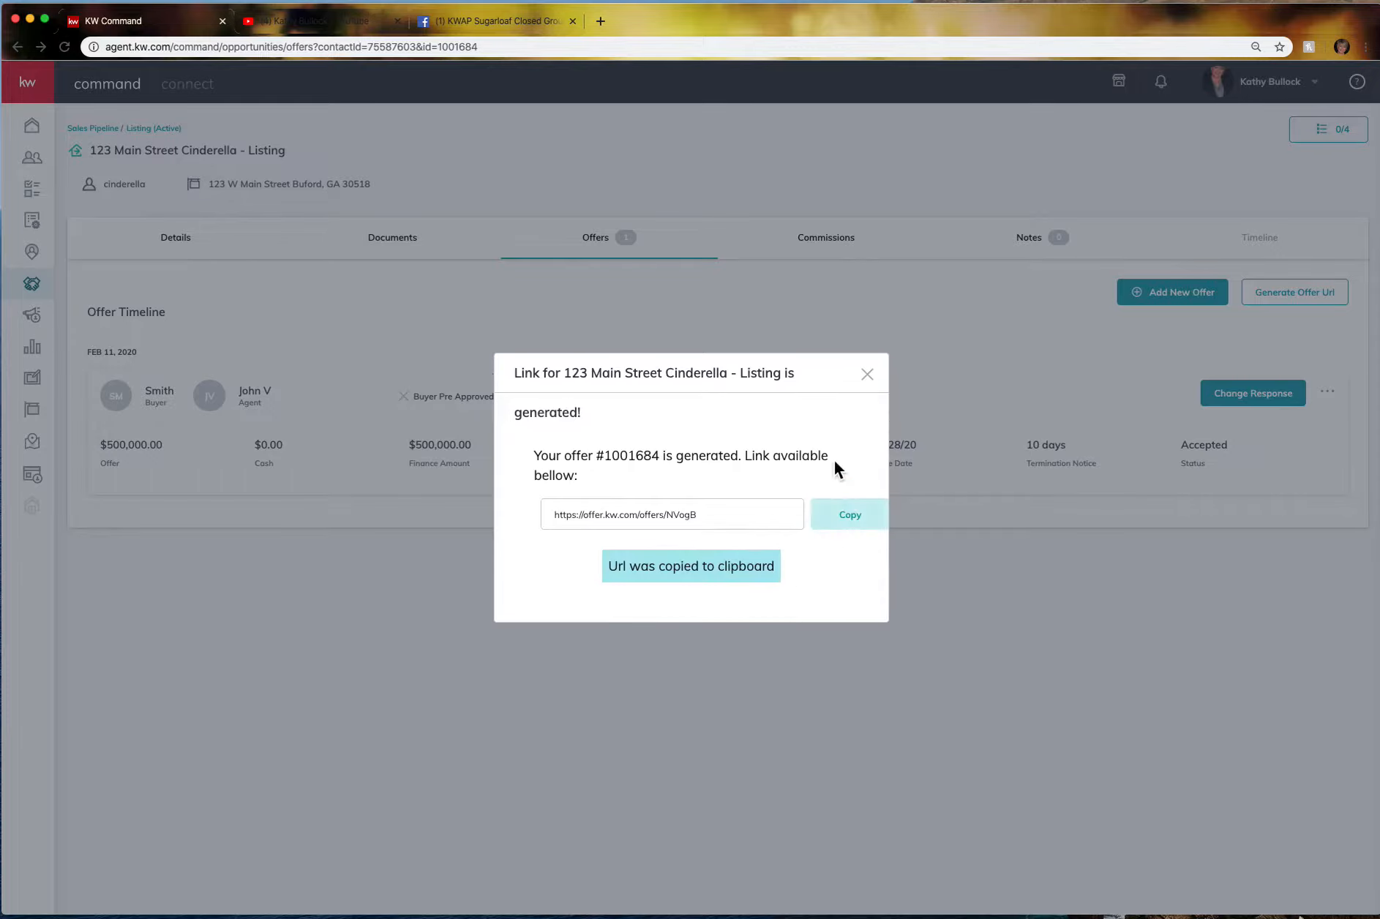
pyautogui.click(600, 21)
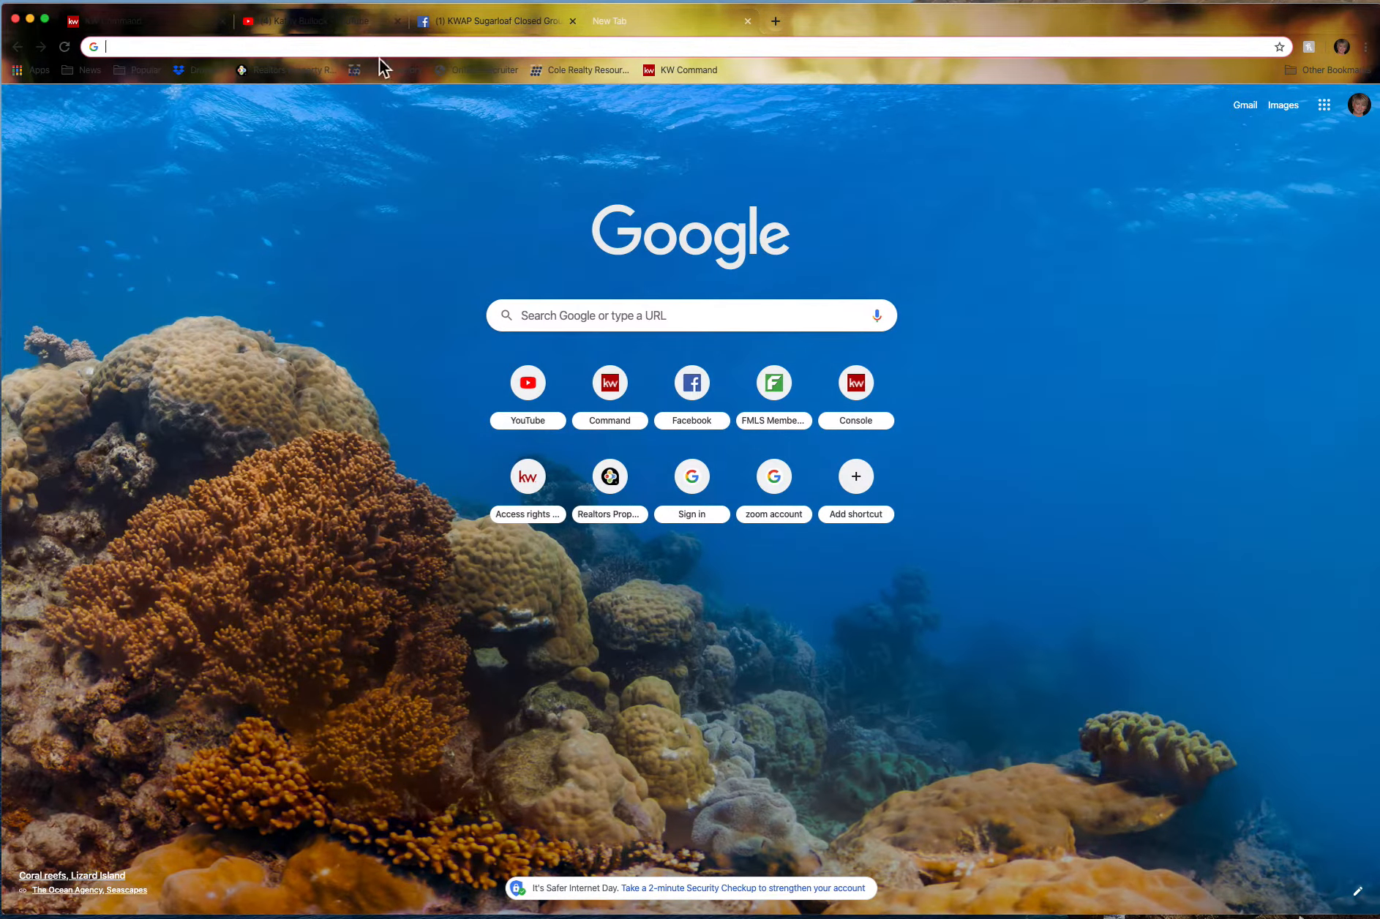
pyautogui.click(381, 48)
pyautogui.rightClick(380, 49)
pyautogui.click(407, 128)
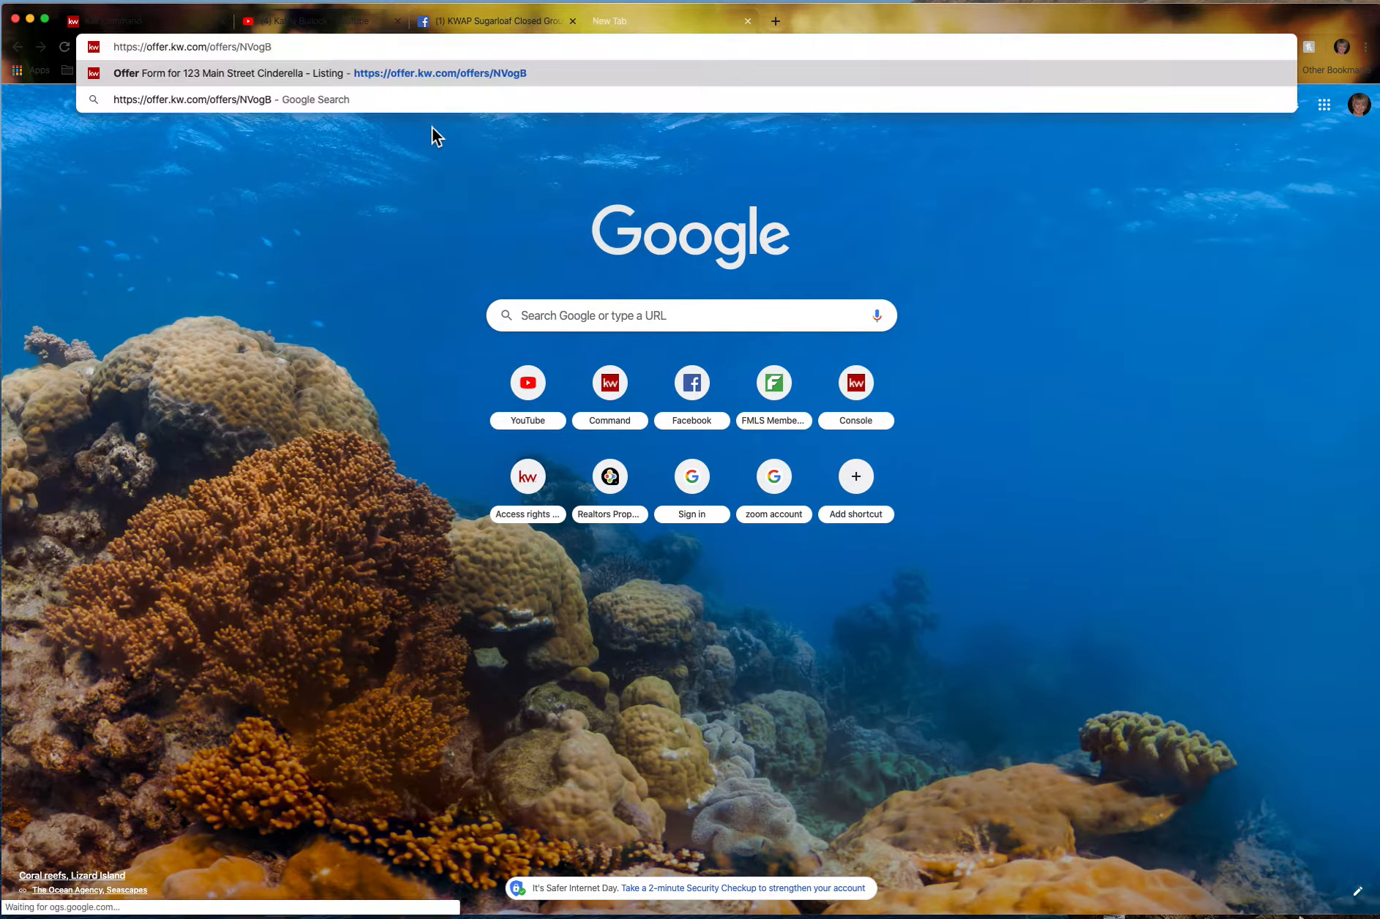
pyautogui.press('Return')
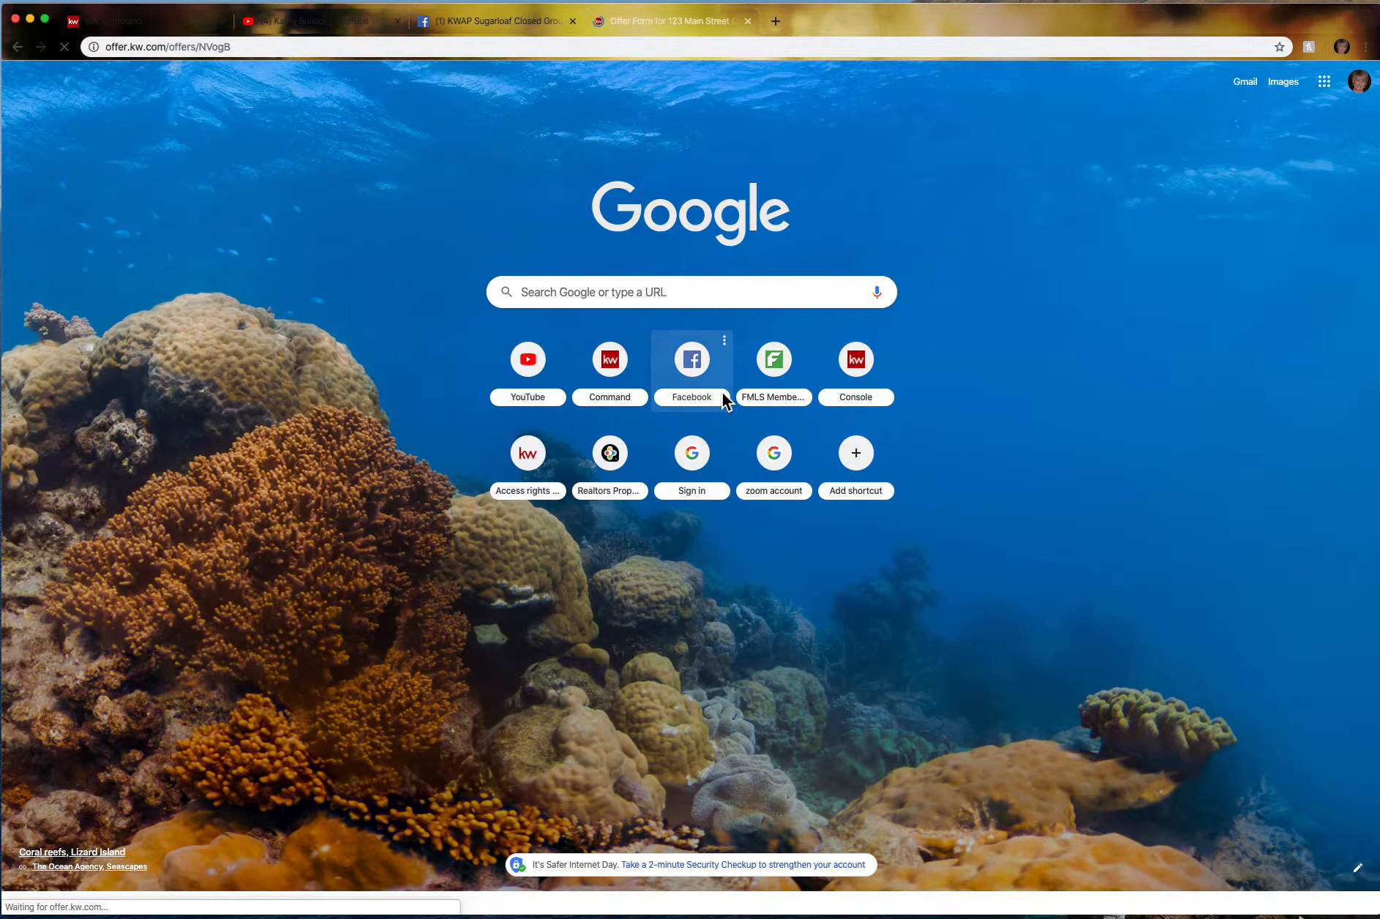
# Autofill the buyer's agent details from a saved entry on the offer form.
pyautogui.scroll(-3, 774, 541)
pyautogui.scroll(-10, 774, 541)
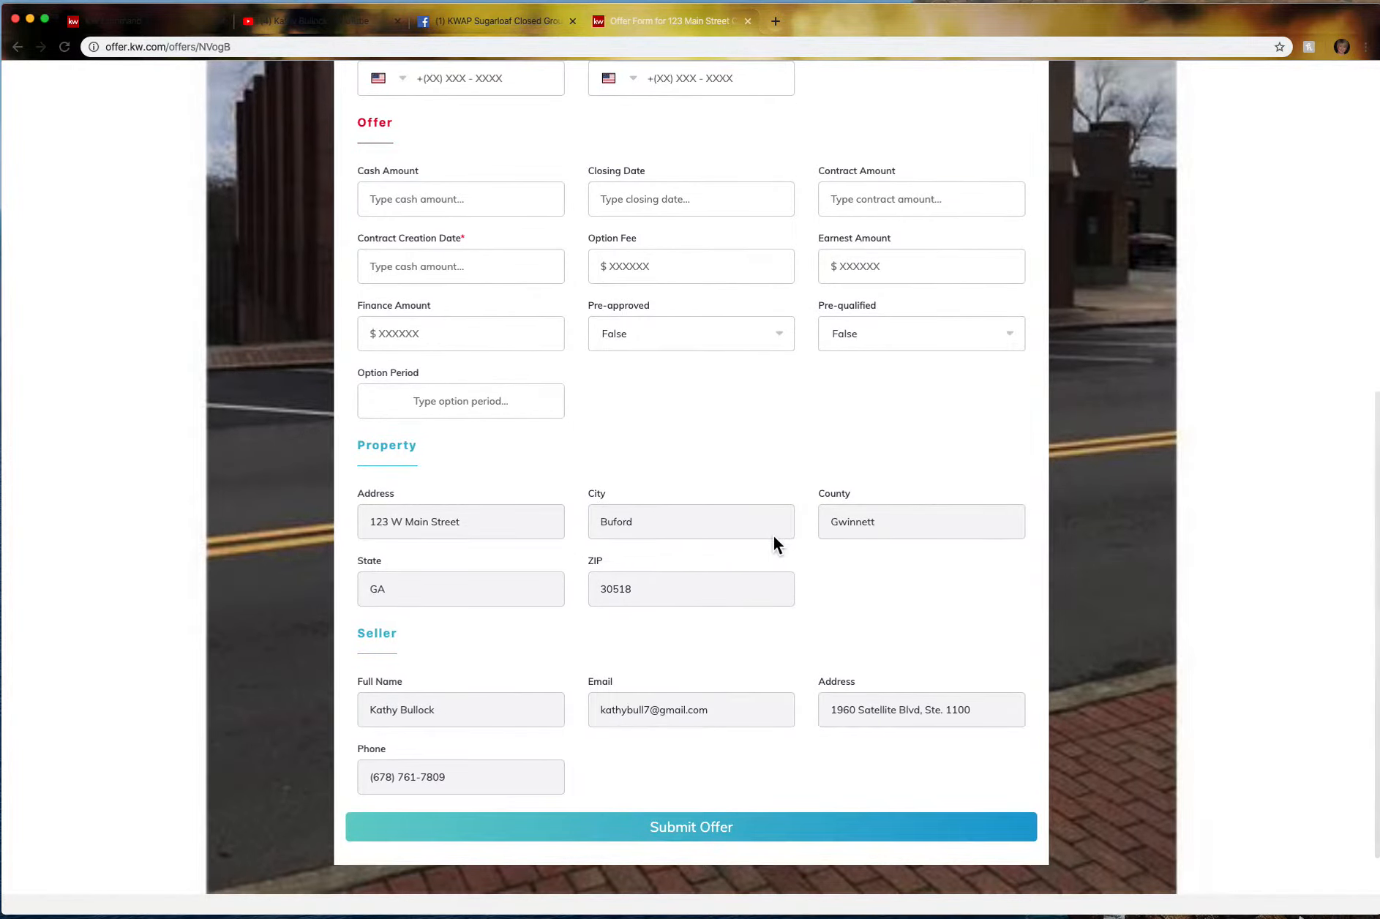
pyautogui.scroll(12, 772, 533)
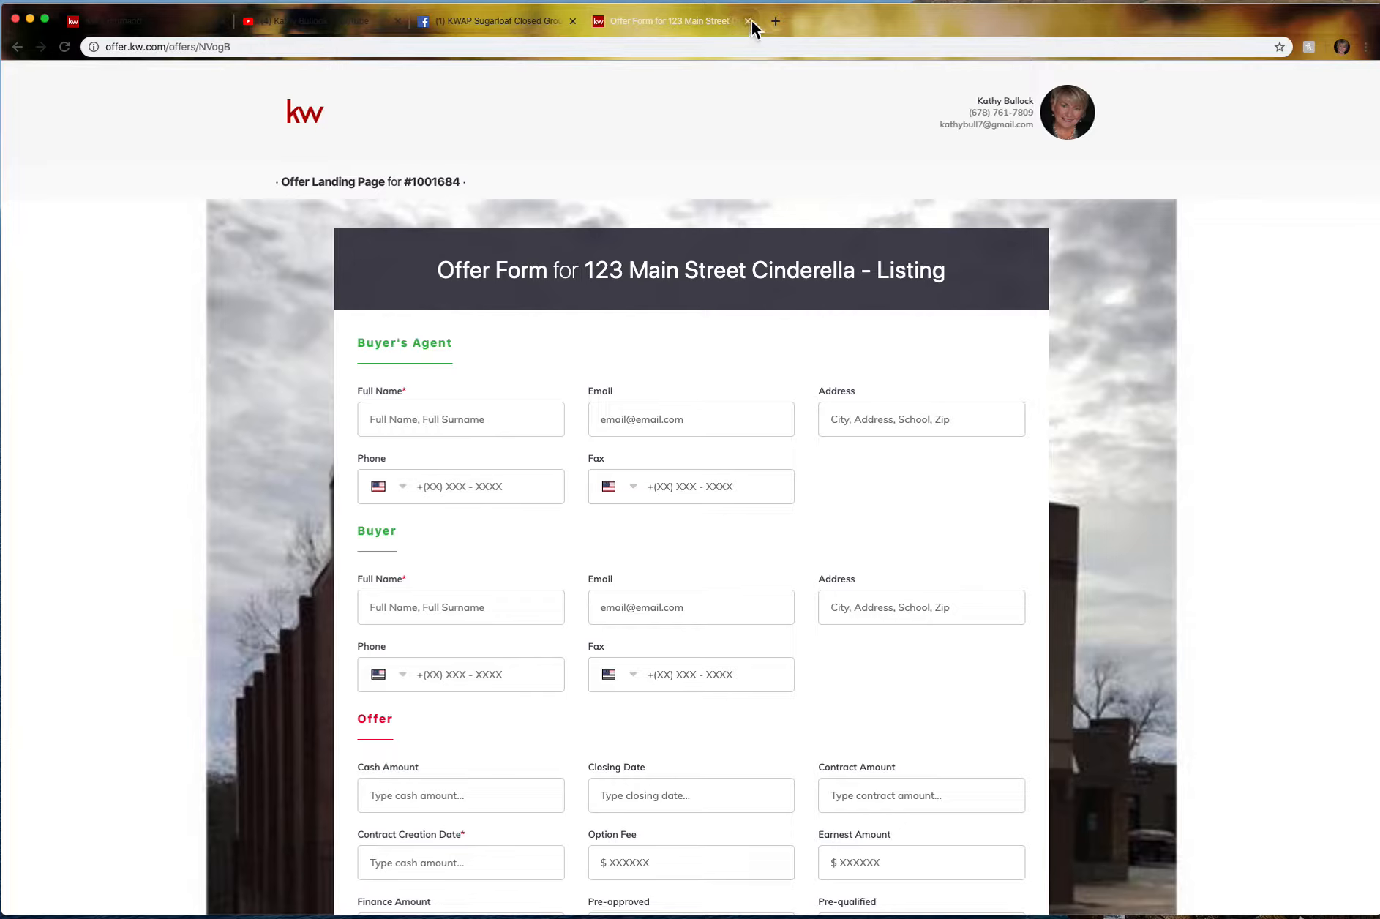
pyautogui.click(425, 428)
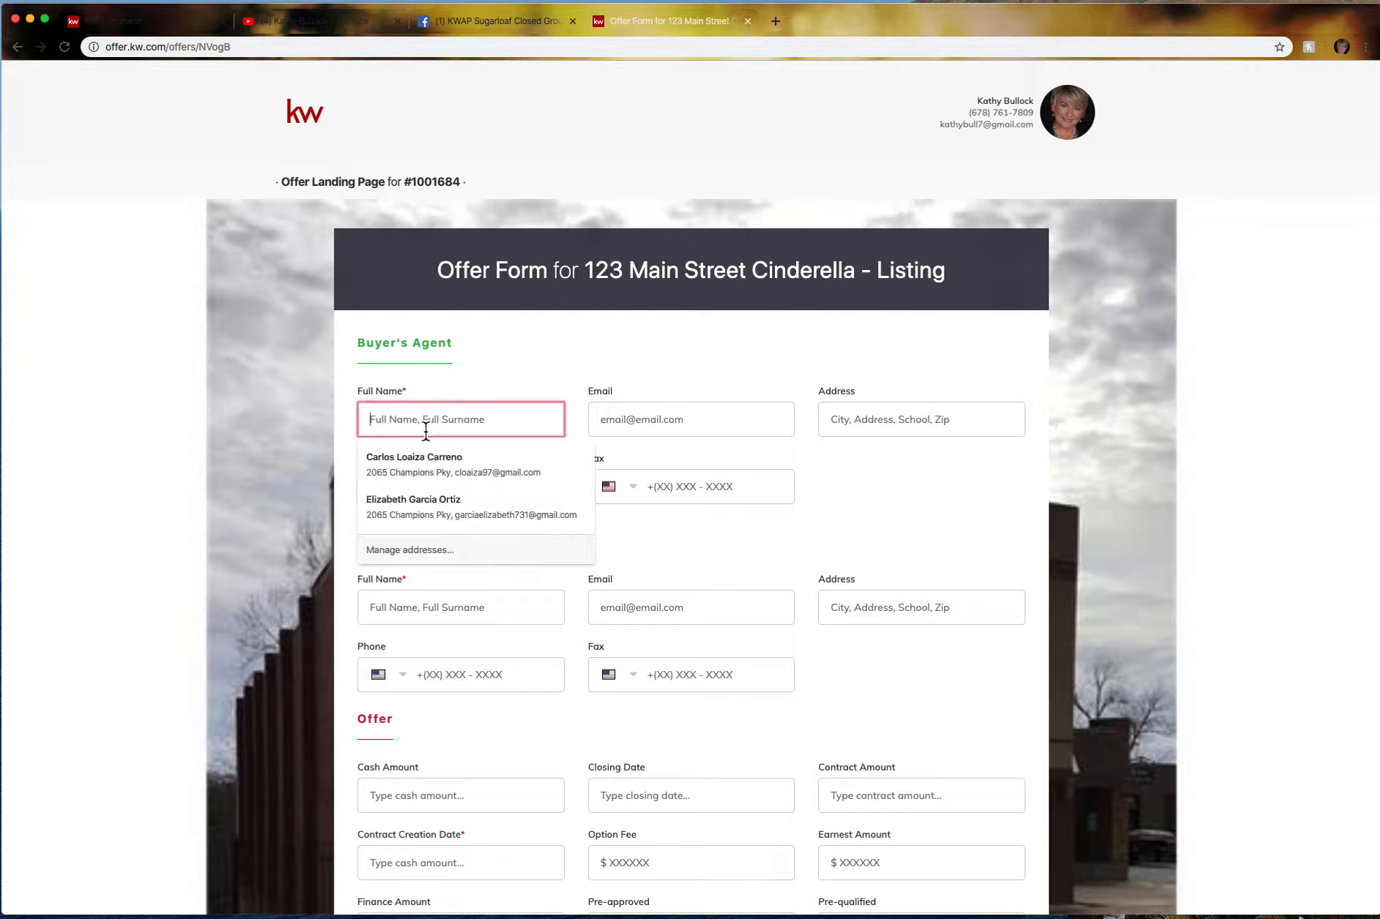
pyautogui.click(441, 461)
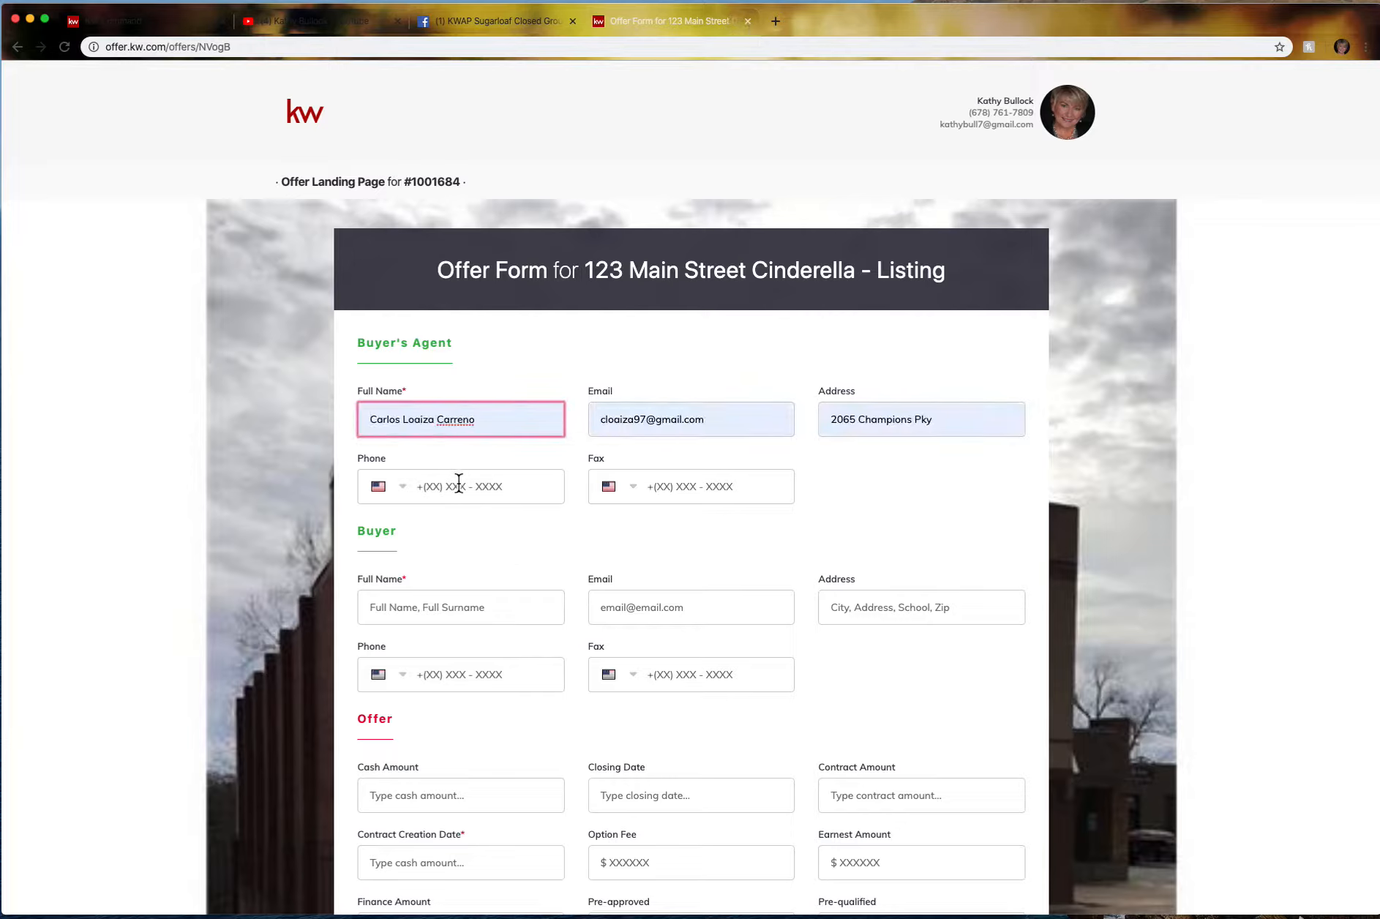
pyautogui.click(453, 491)
pyautogui.click(483, 605)
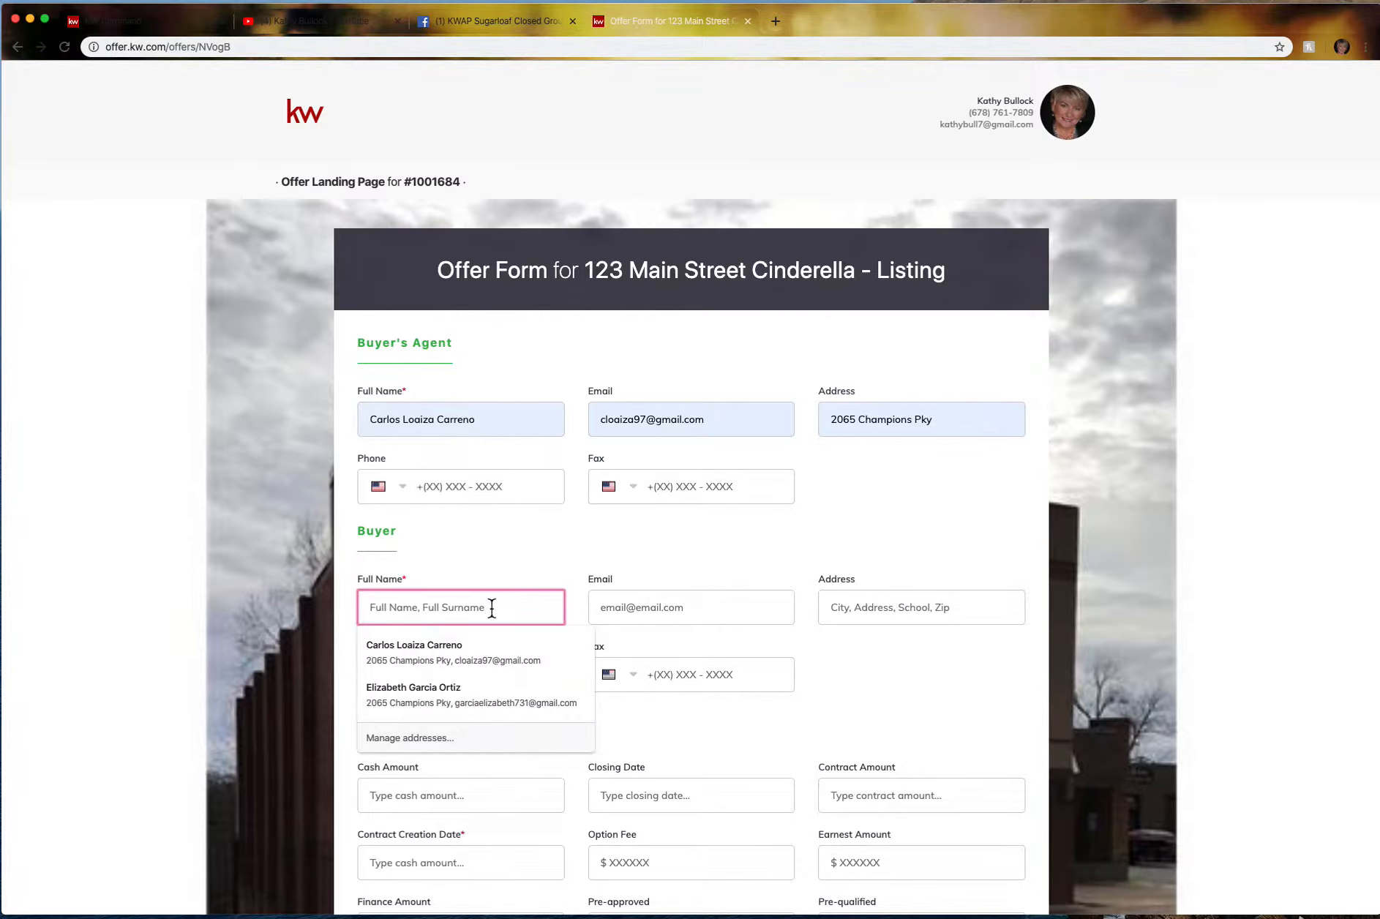
pyautogui.click(1016, 545)
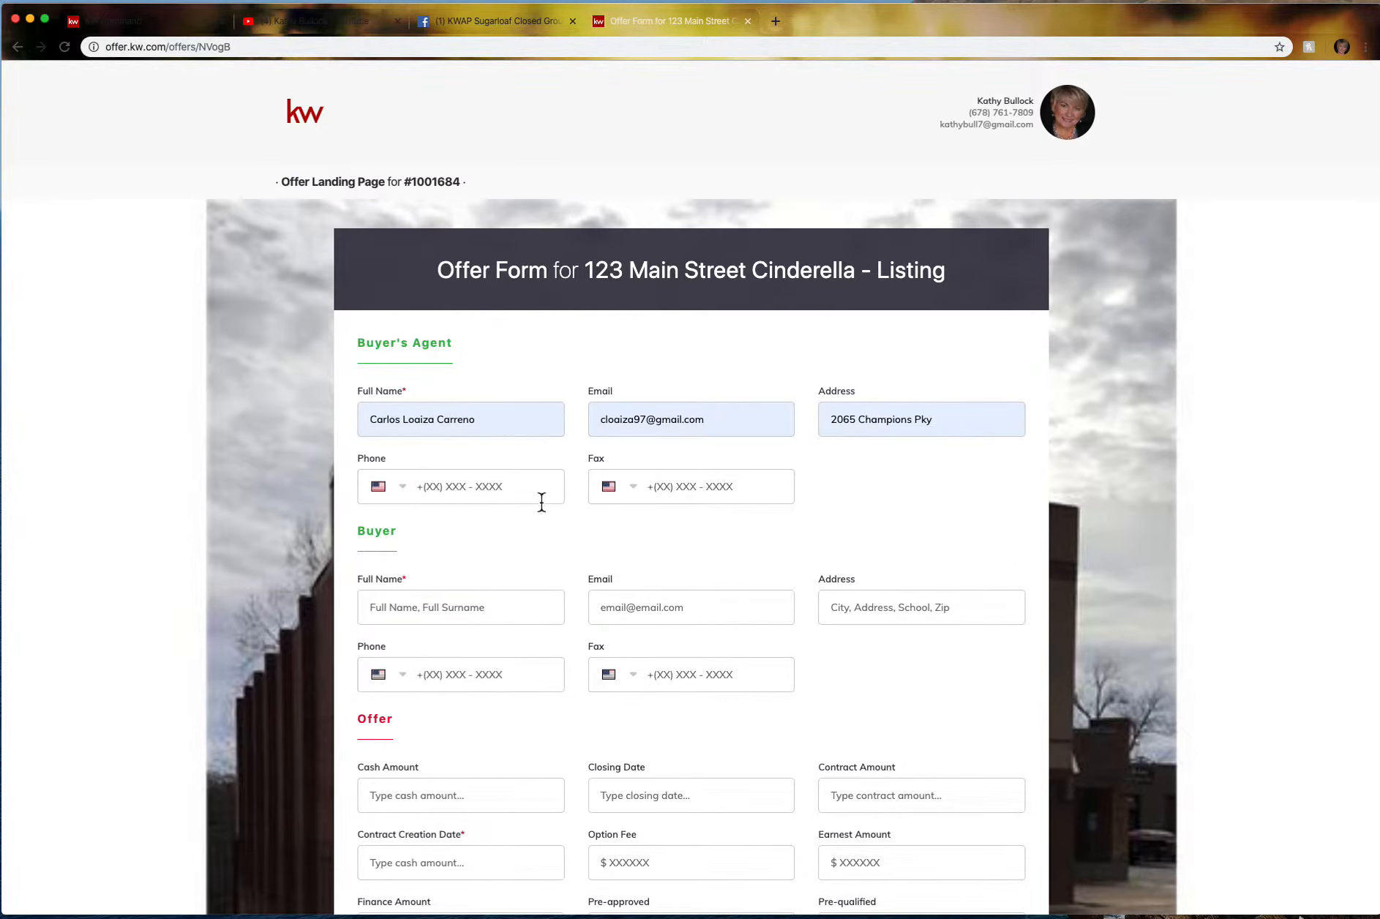
# Attempt to submit the offer form, which fails on missing required fields, then close the tab.
pyautogui.scroll(-6, 795, 542)
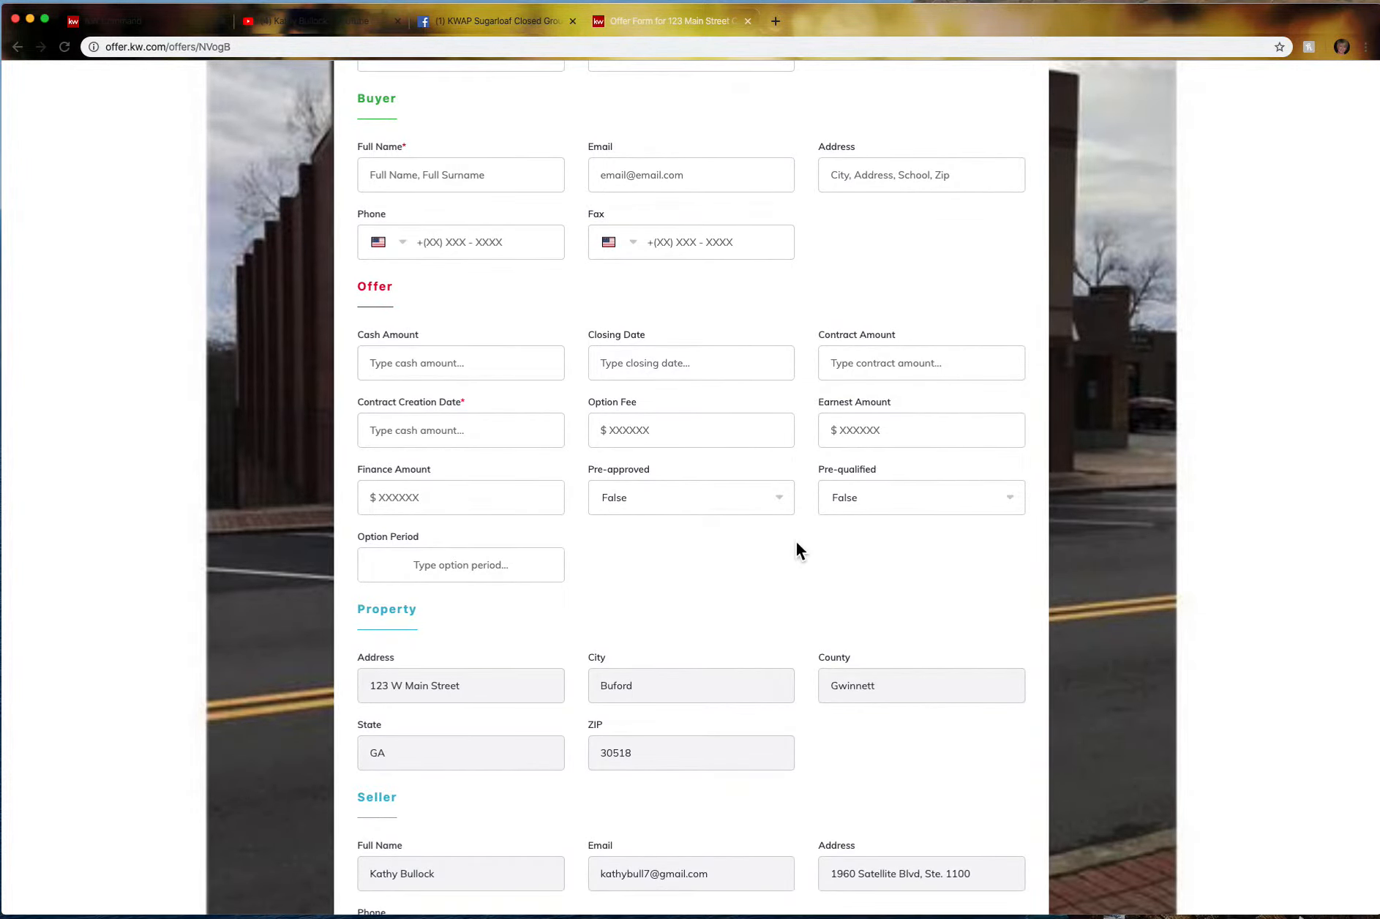
pyautogui.click(451, 374)
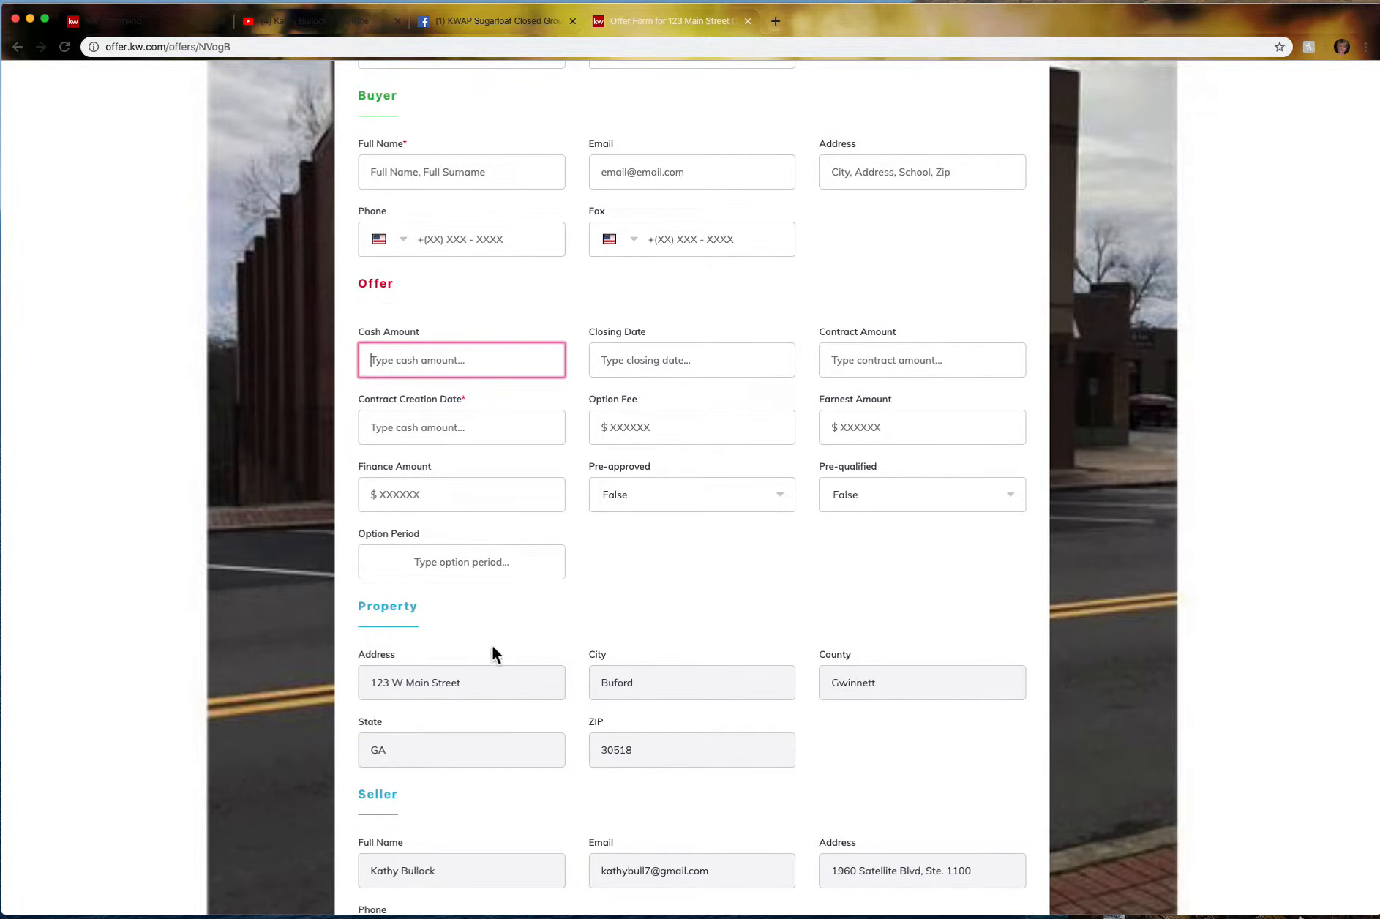
pyautogui.scroll(-4, 628, 795)
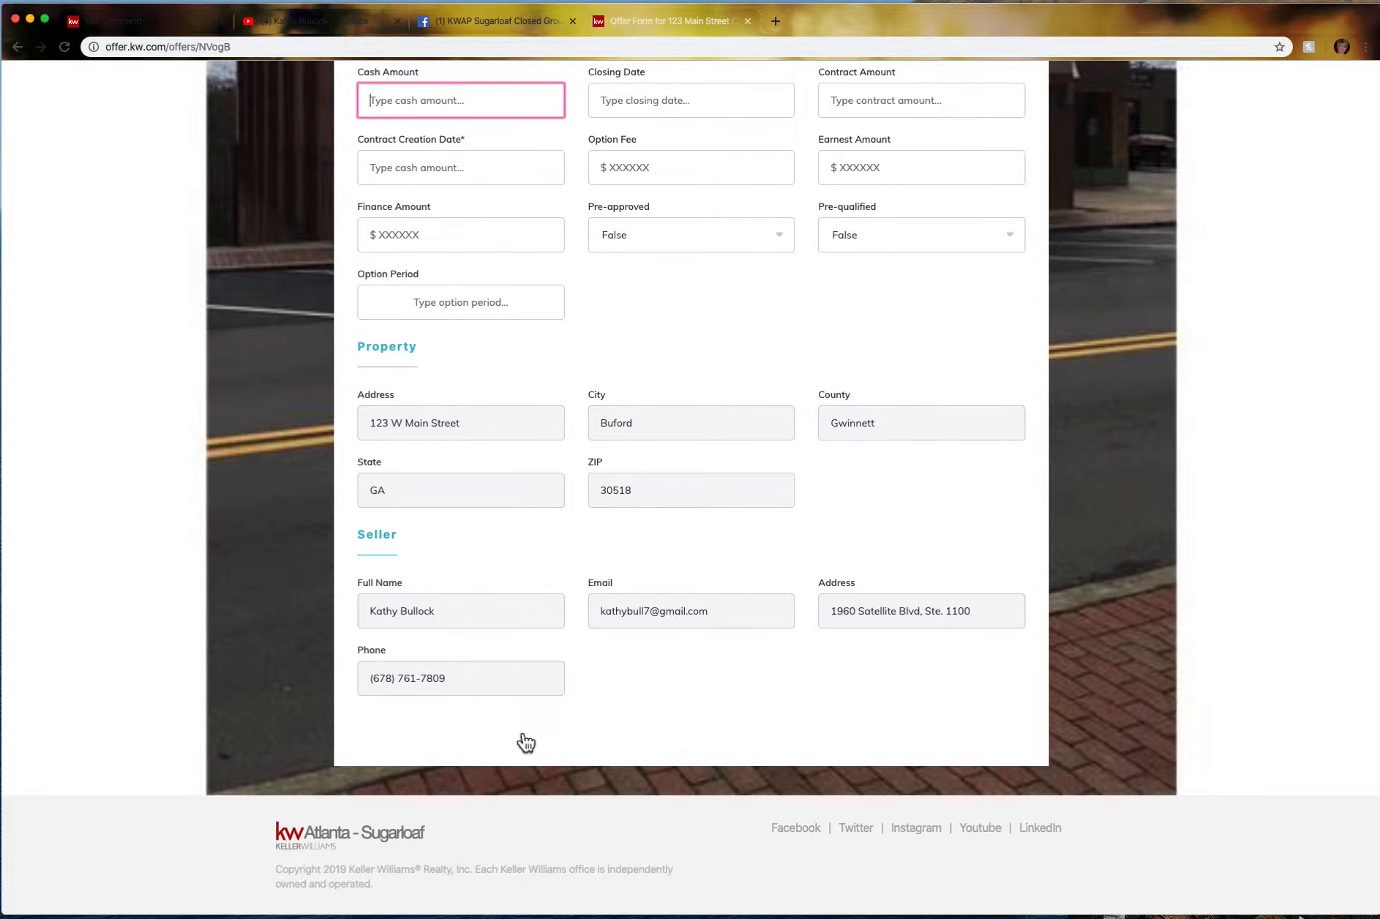
pyautogui.click(736, 739)
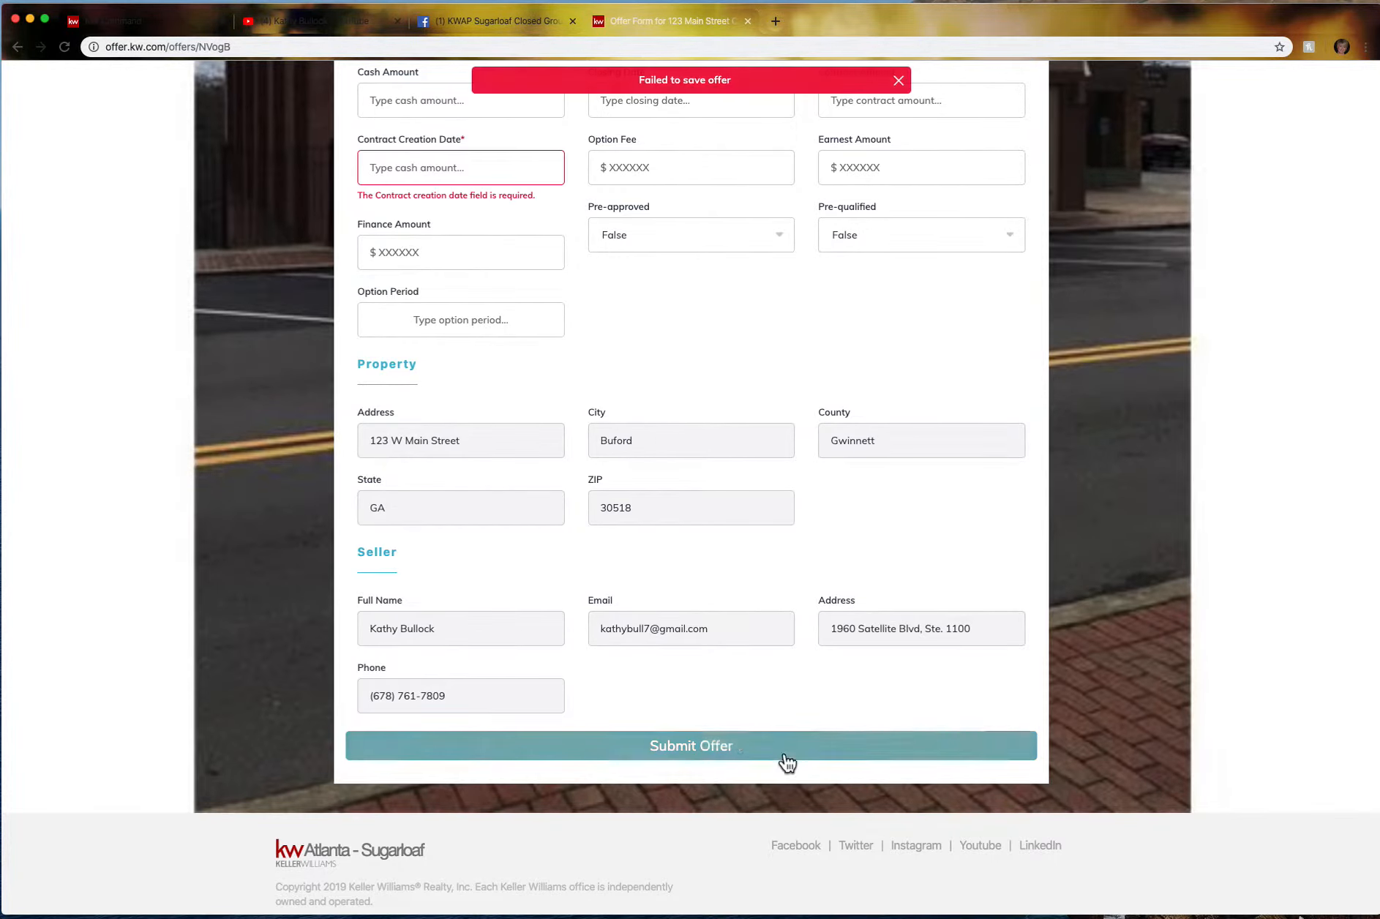
pyautogui.click(476, 168)
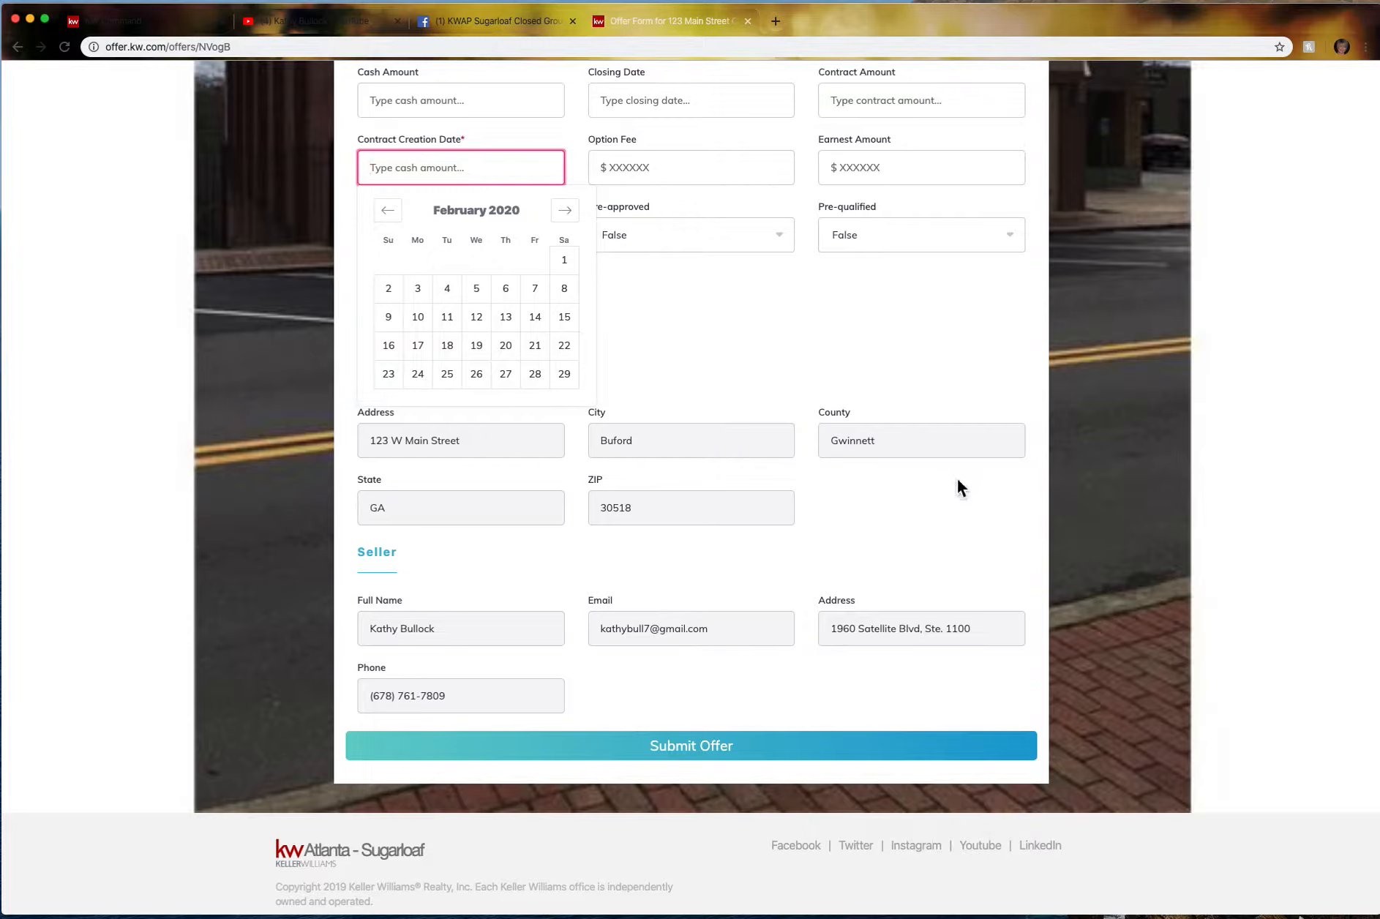
pyautogui.scroll(10, 753, 260)
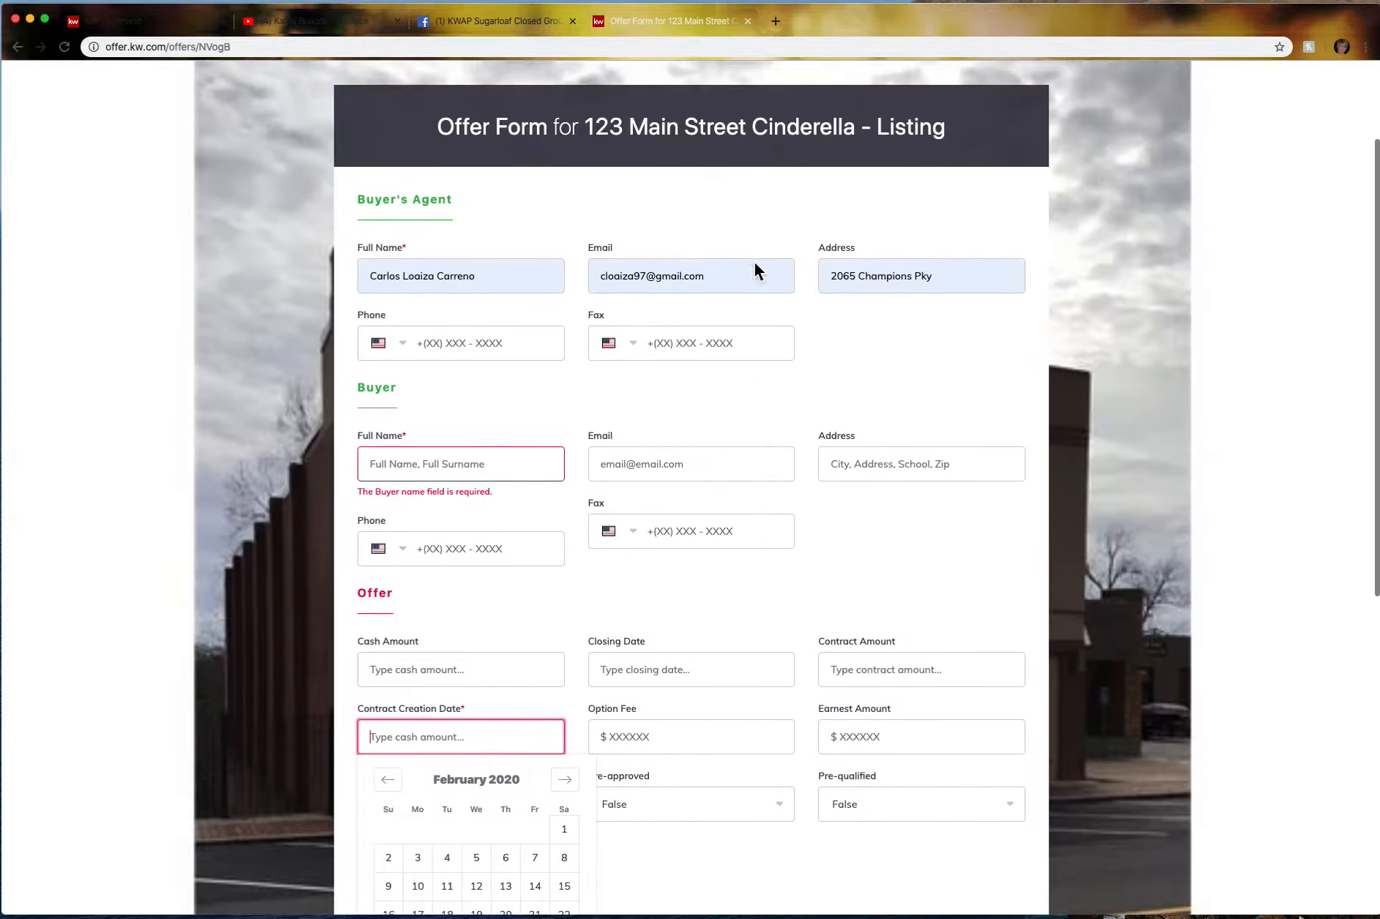
pyautogui.click(747, 21)
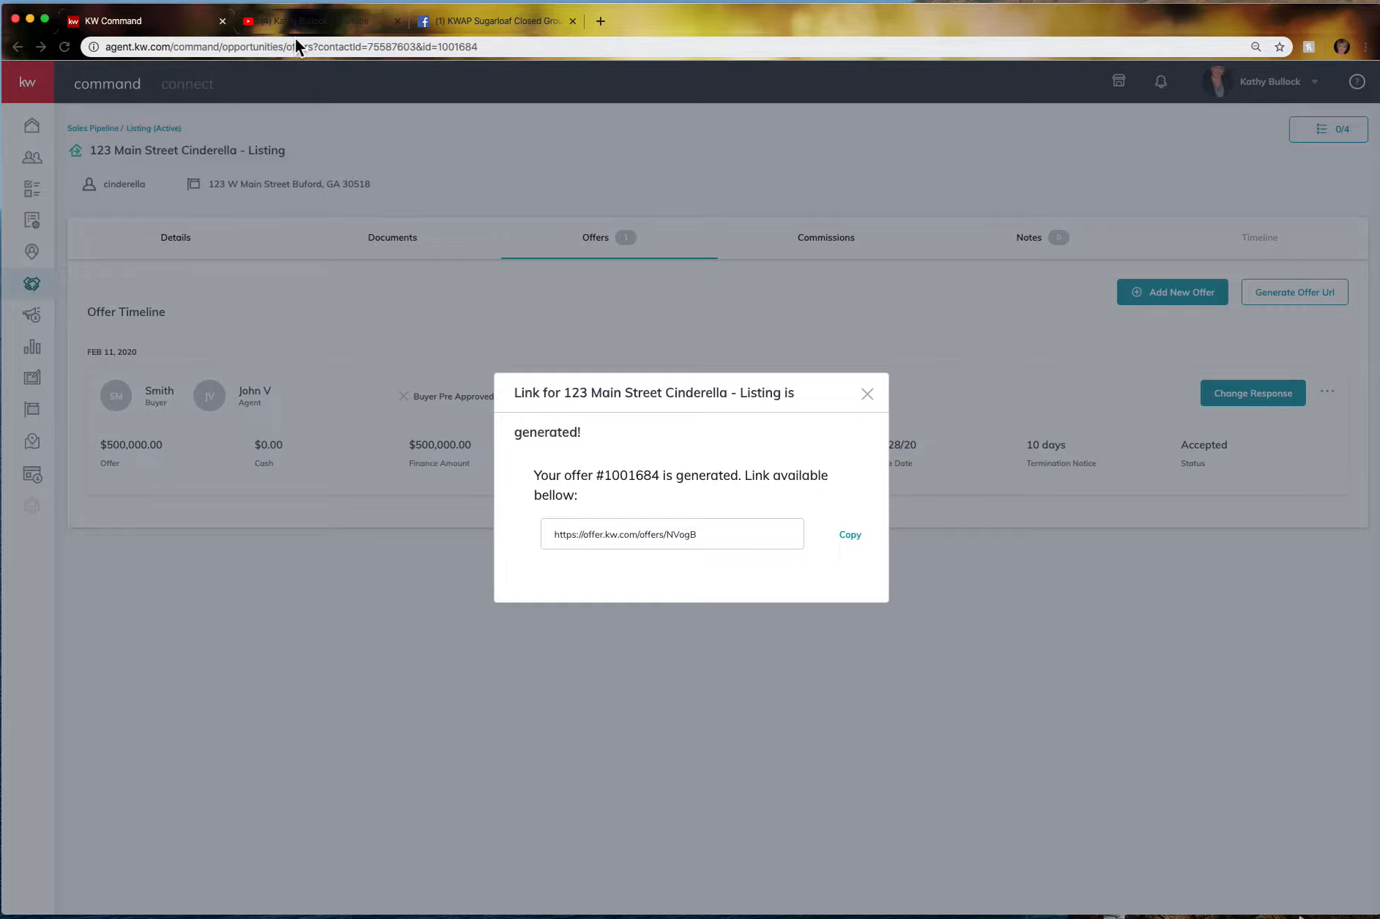
# Close the offer link dialog and open the listing's commission breakdown showing $15,000.00 at 3%.
pyautogui.click(867, 395)
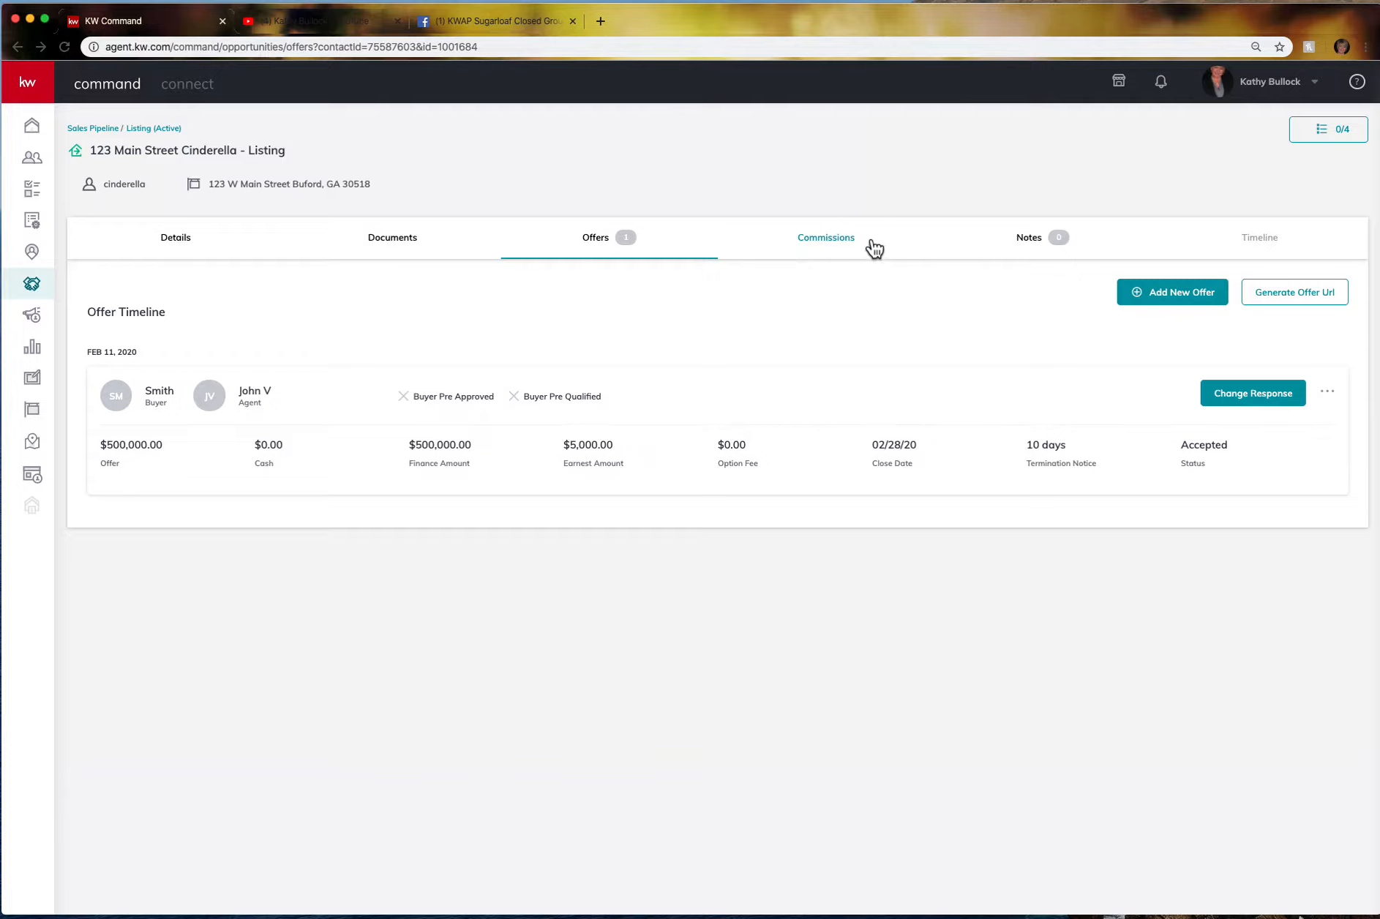
pyautogui.click(829, 247)
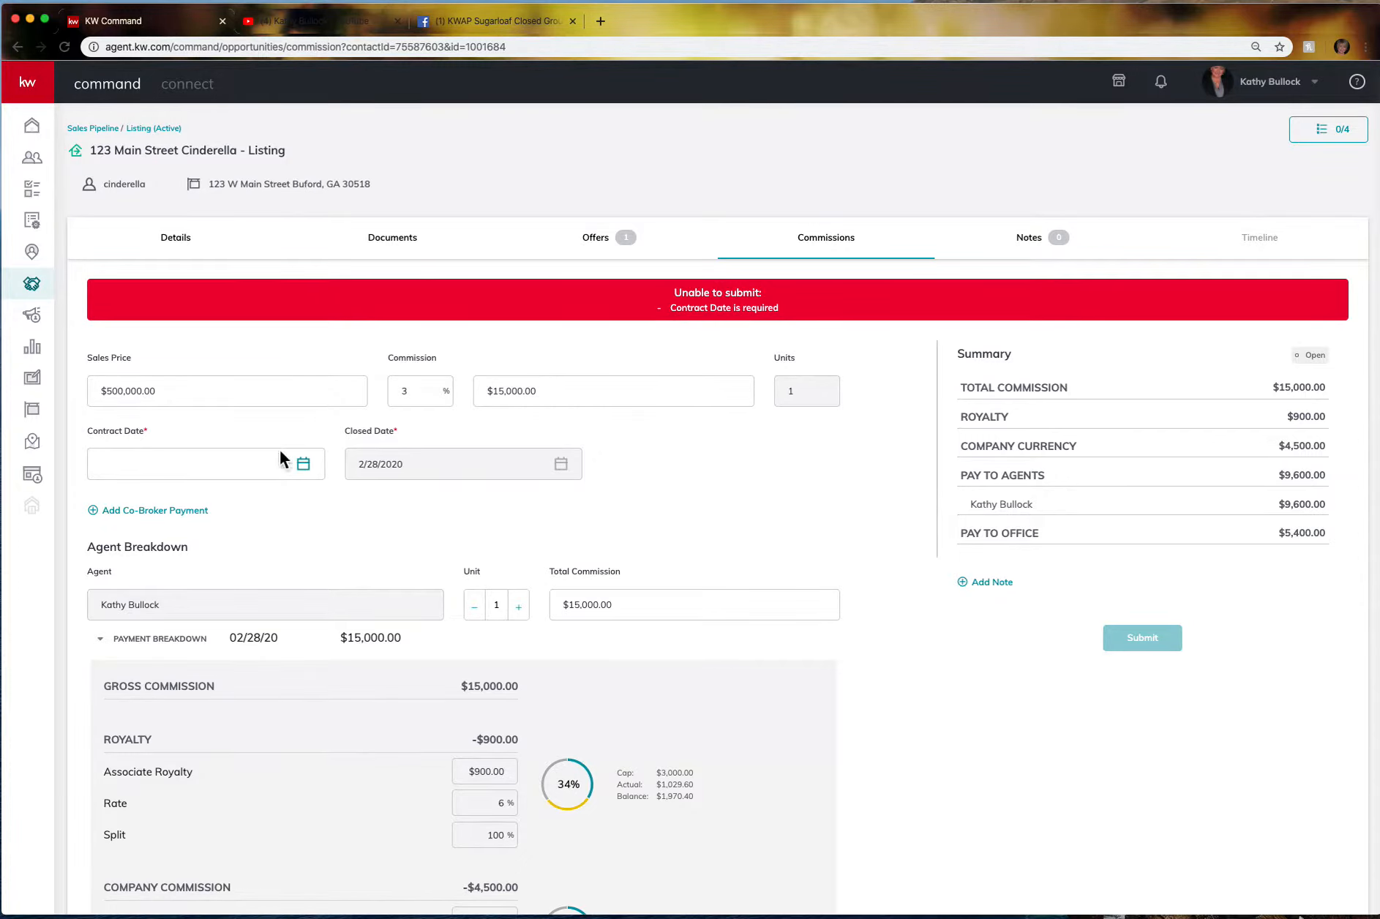
# Set the listing's Contract Date to February 5, 2020 from the calendar.
pyautogui.click(303, 464)
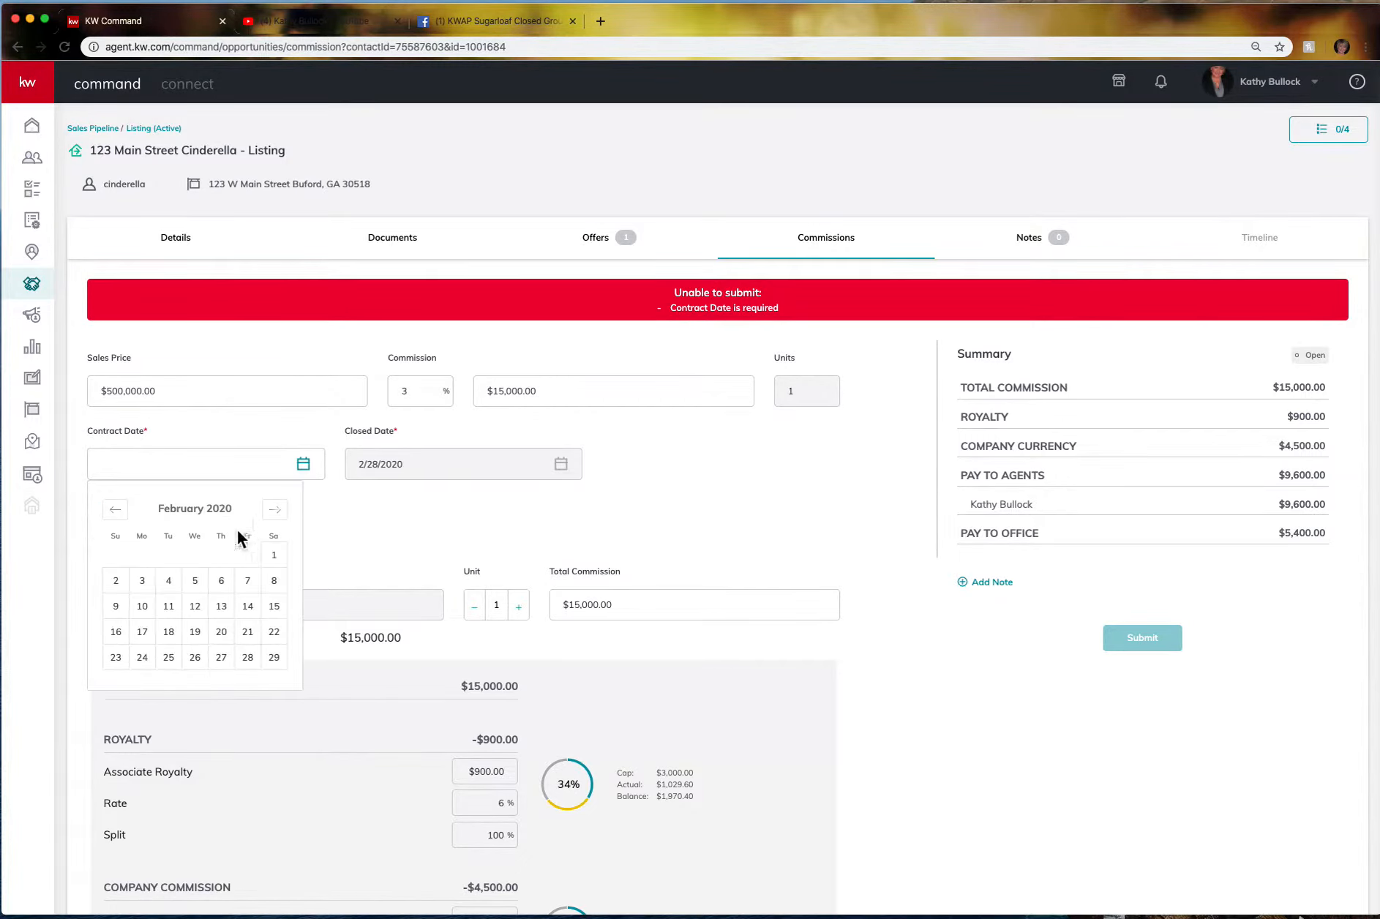
pyautogui.click(195, 580)
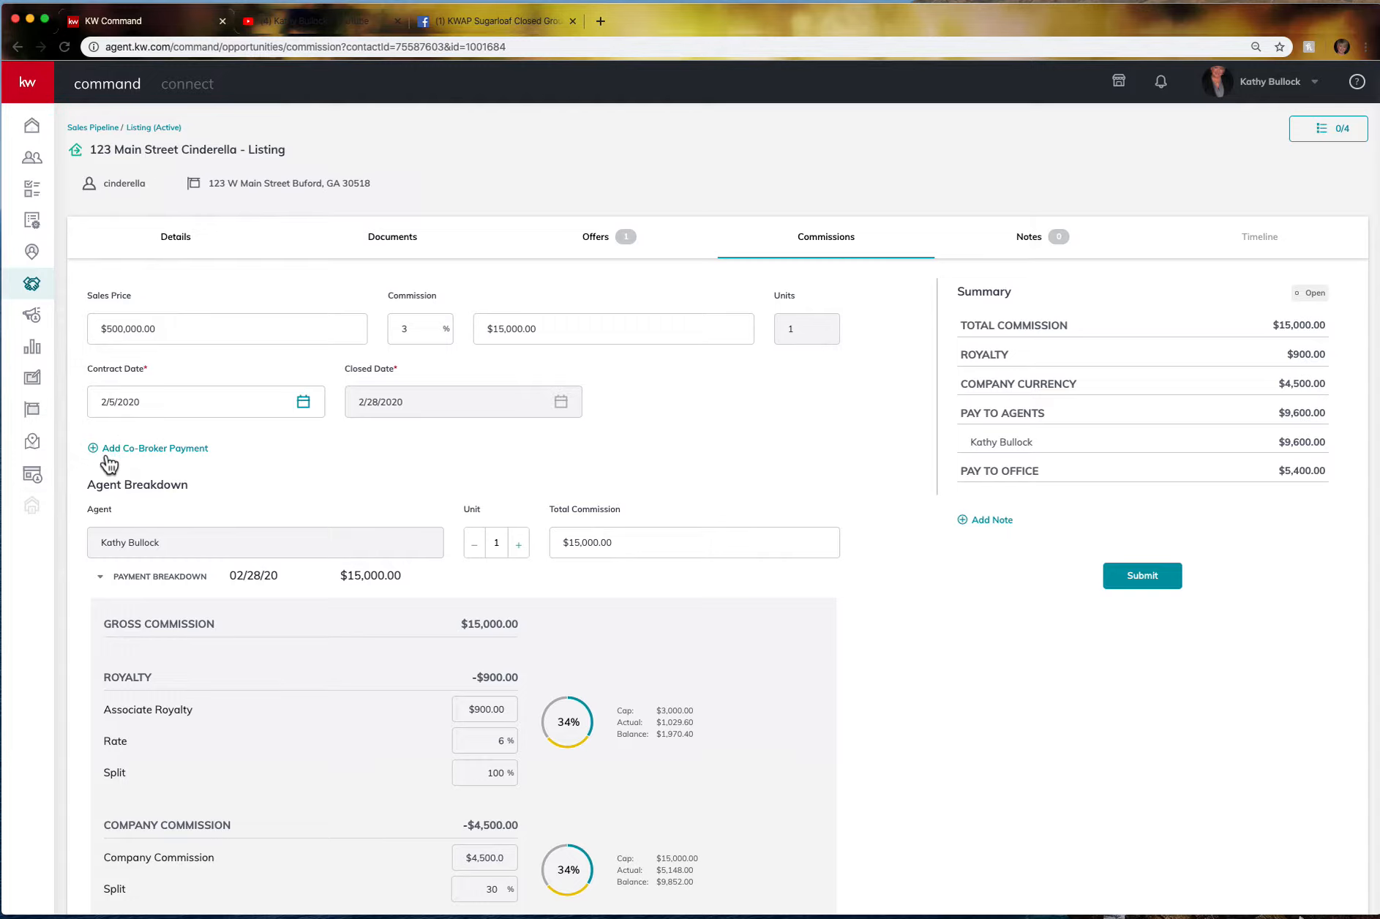
pyautogui.scroll(-5, 194, 472)
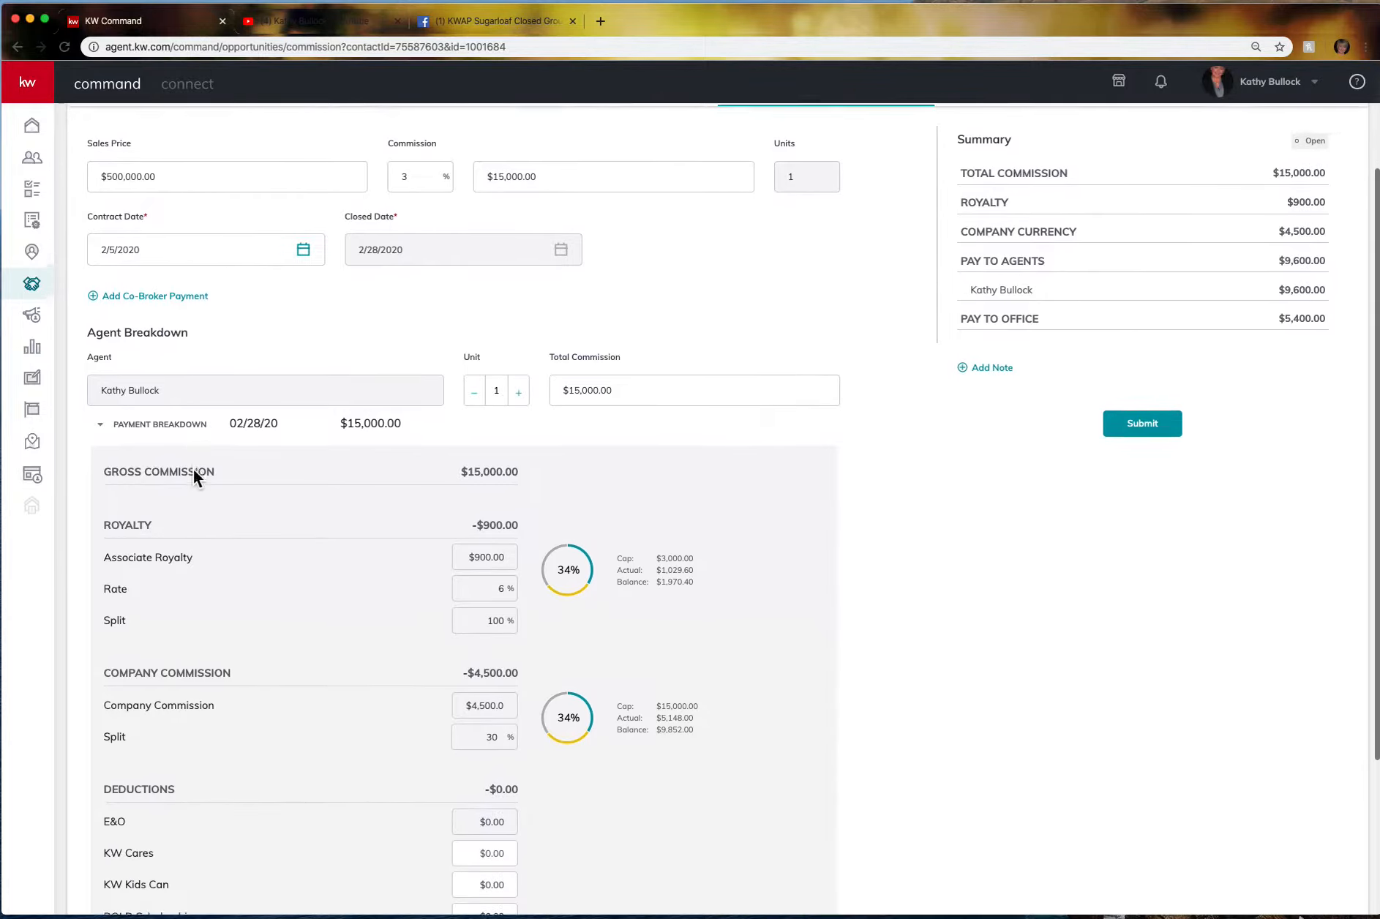
pyautogui.scroll(-1, 193, 475)
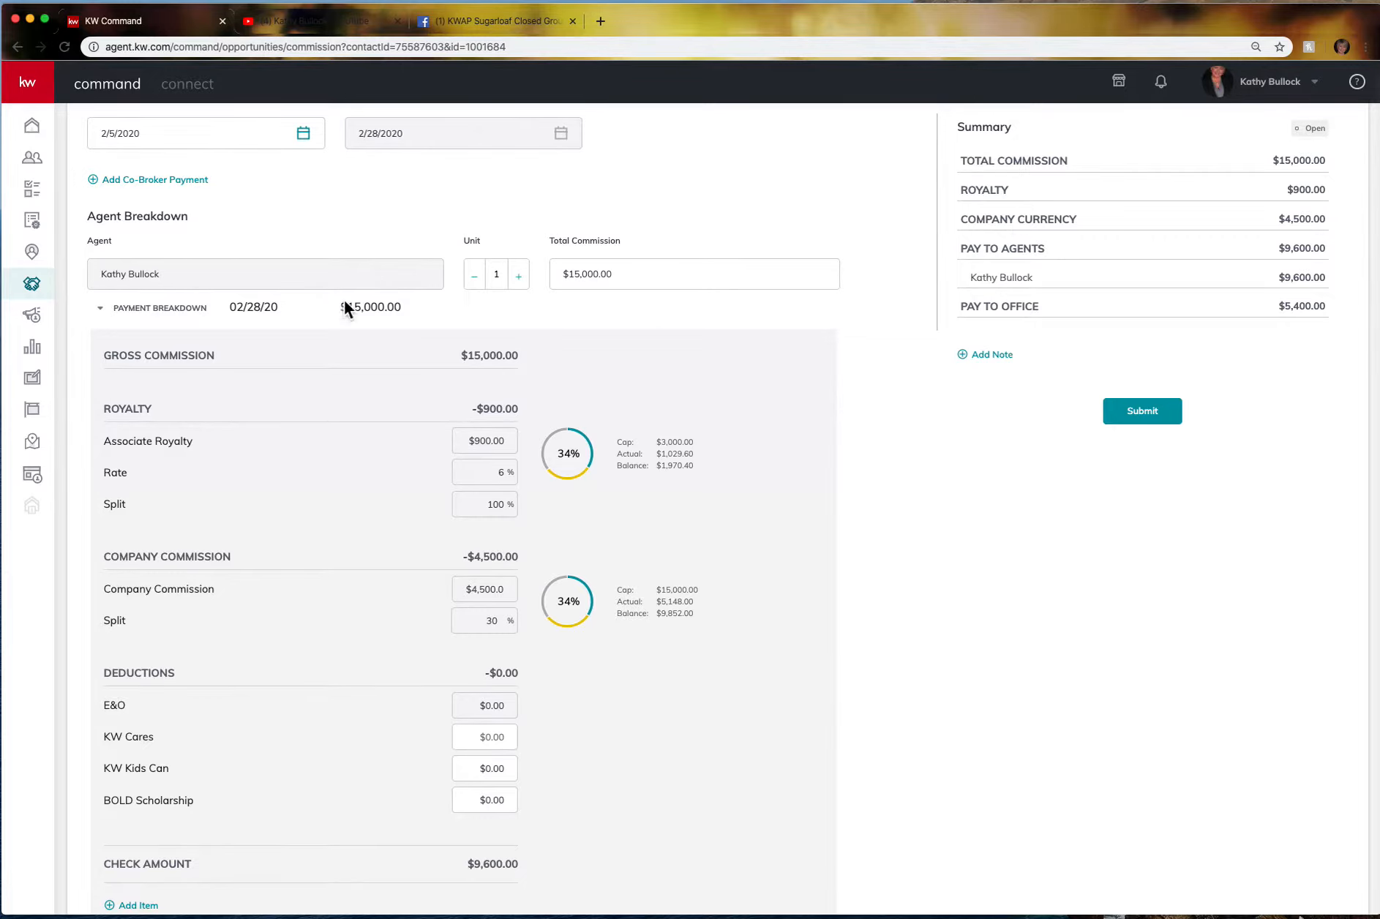
pyautogui.scroll(-3, 326, 446)
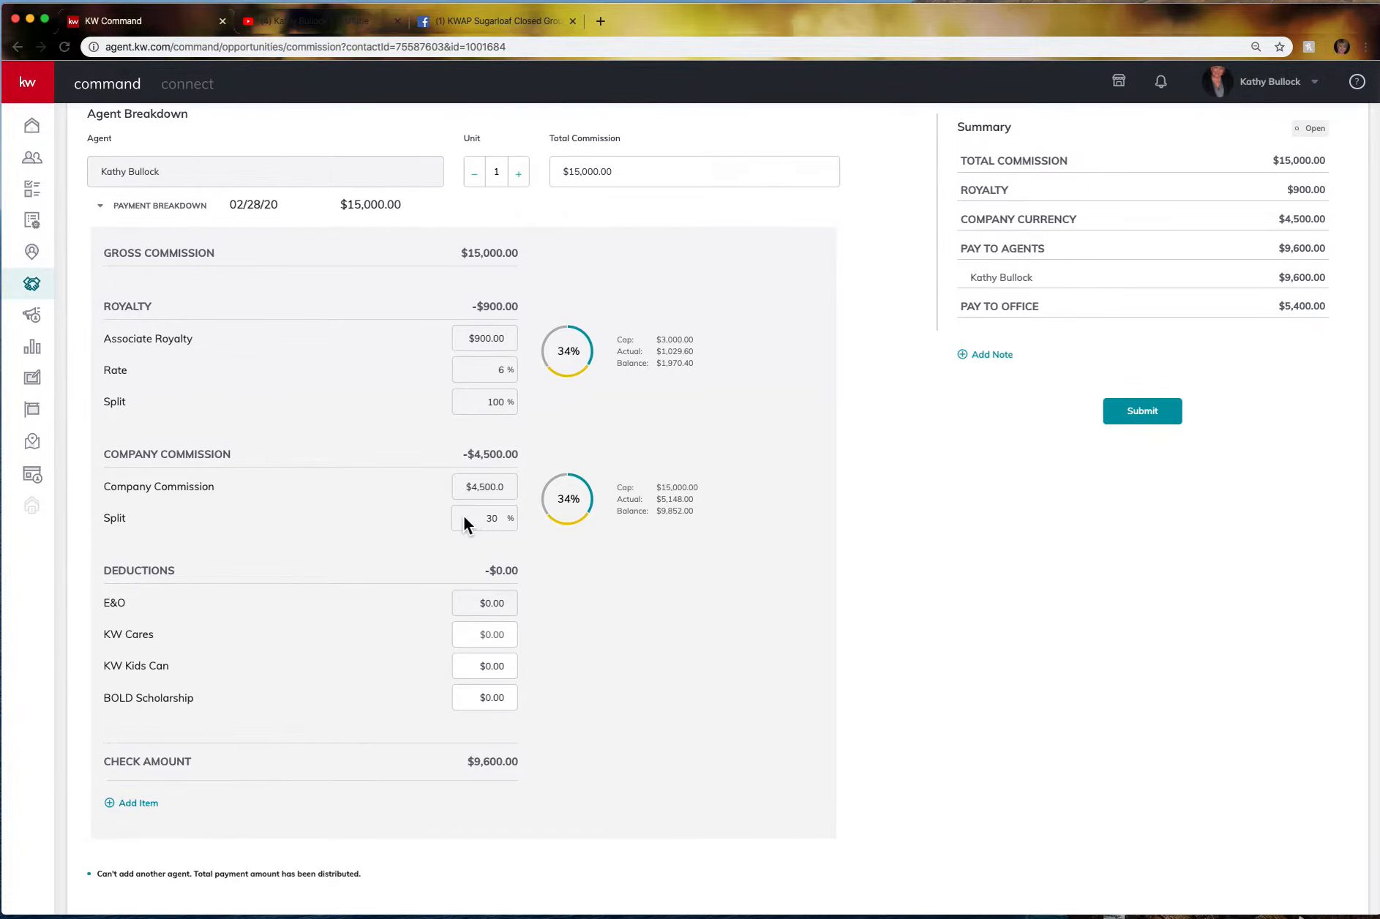
pyautogui.scroll(2, 893, 269)
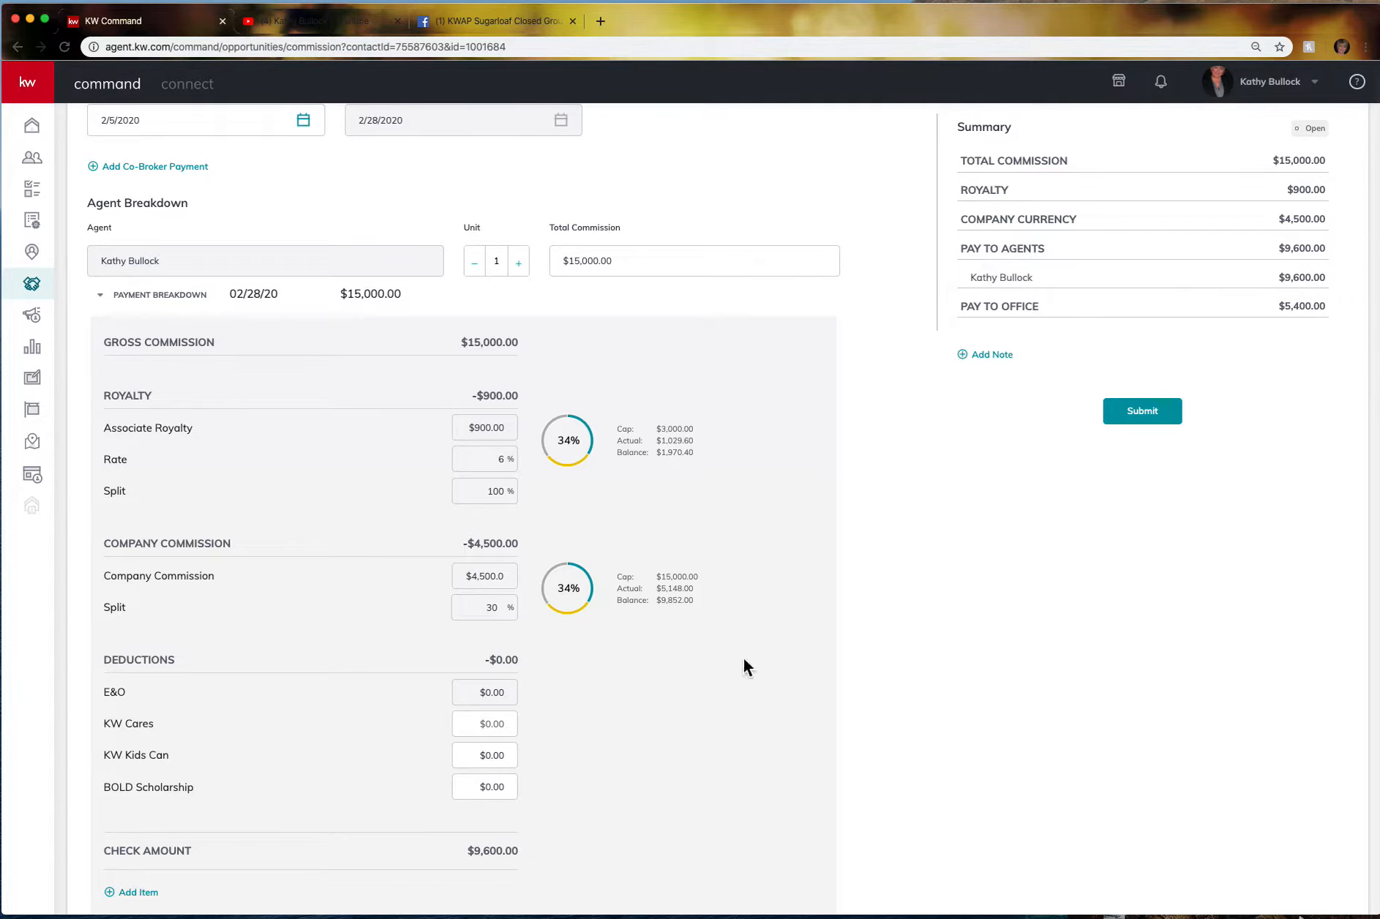
pyautogui.scroll(-3, 139, 727)
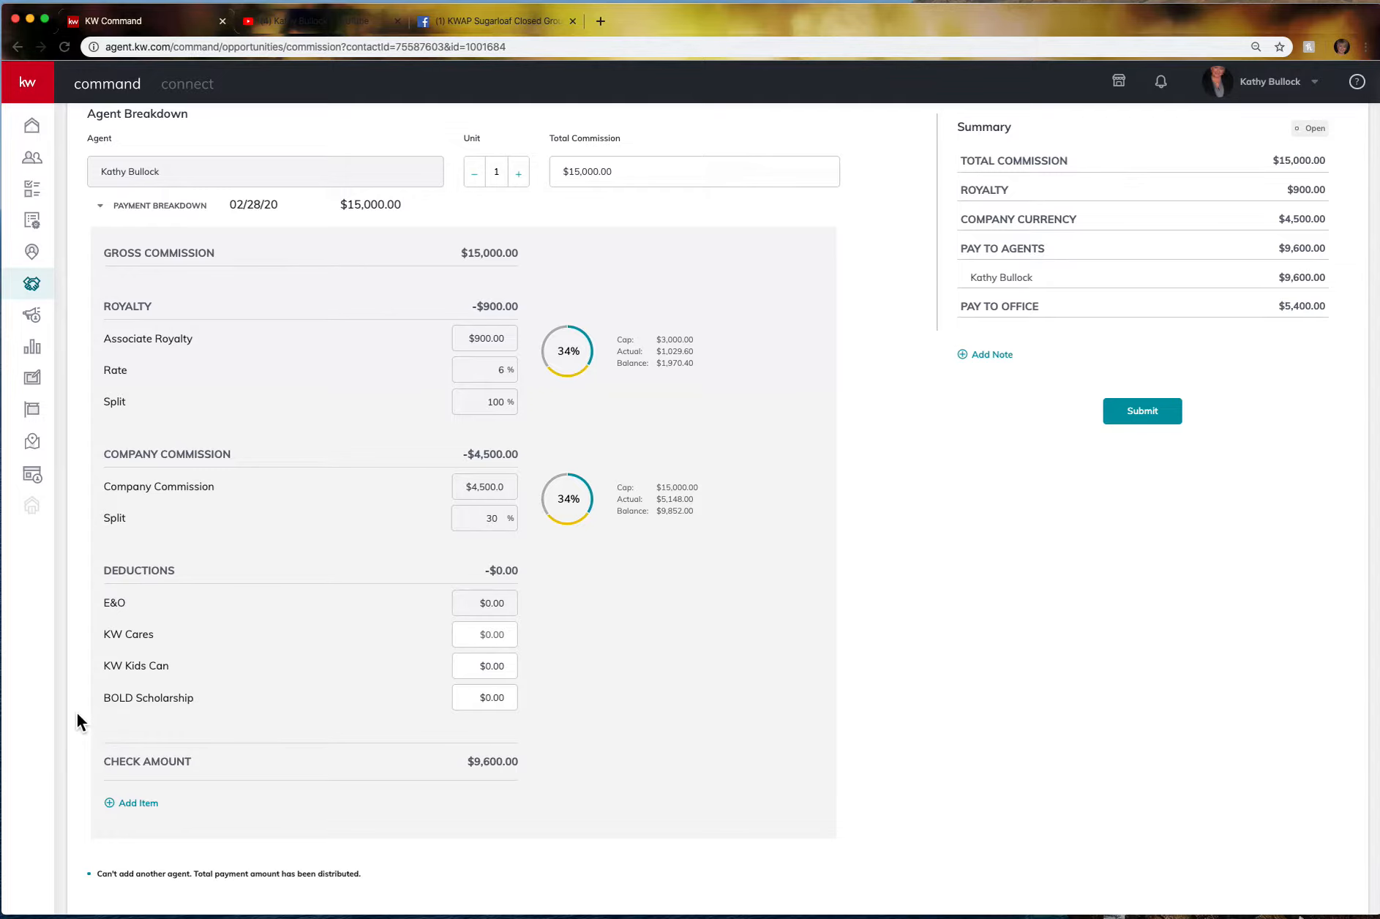
# Start a new Deduction item of $180.00 described as FMLS.
pyautogui.click(134, 804)
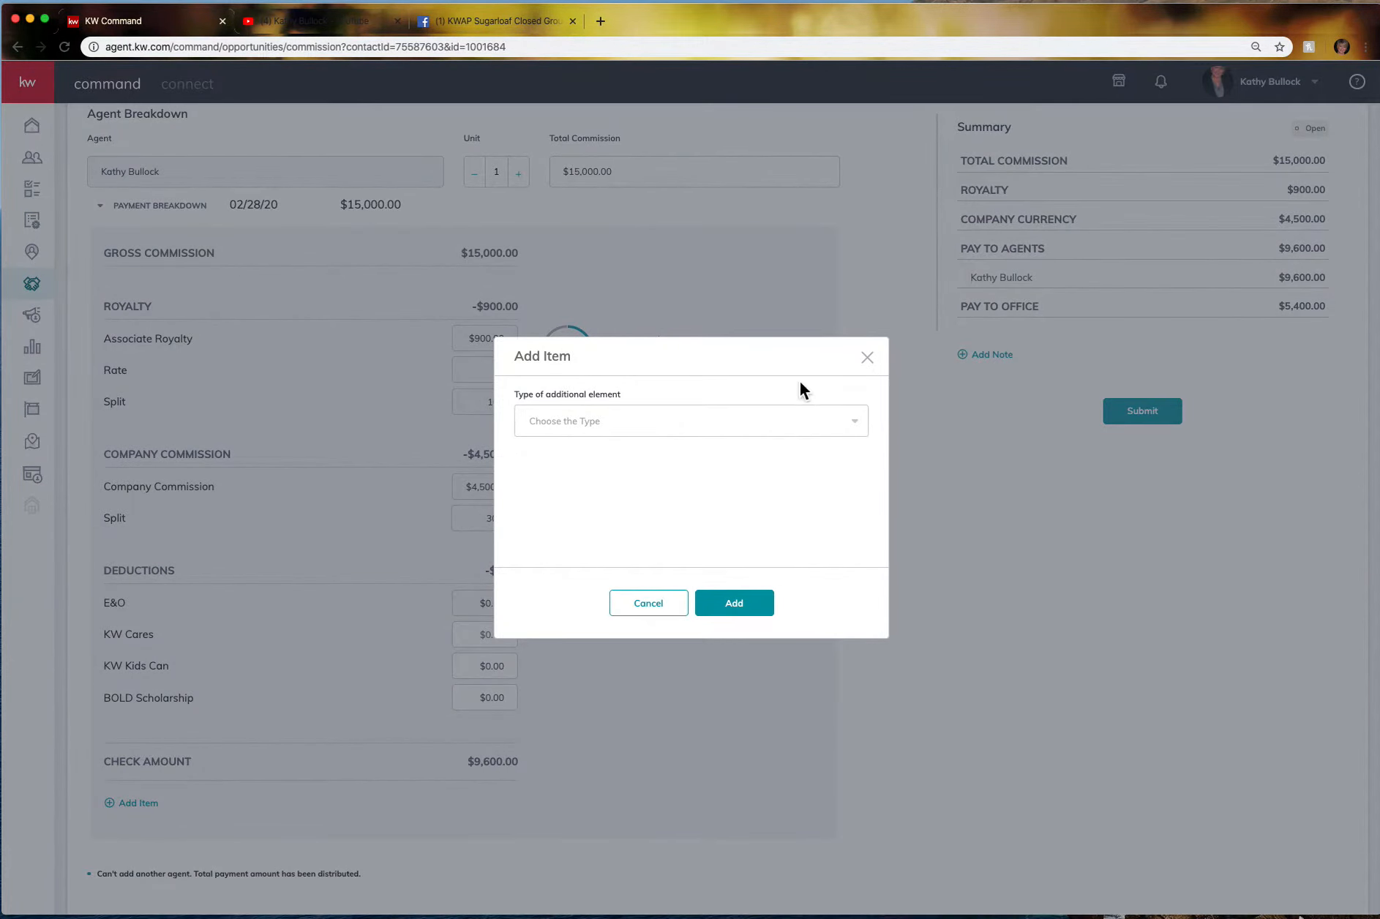
pyautogui.click(808, 421)
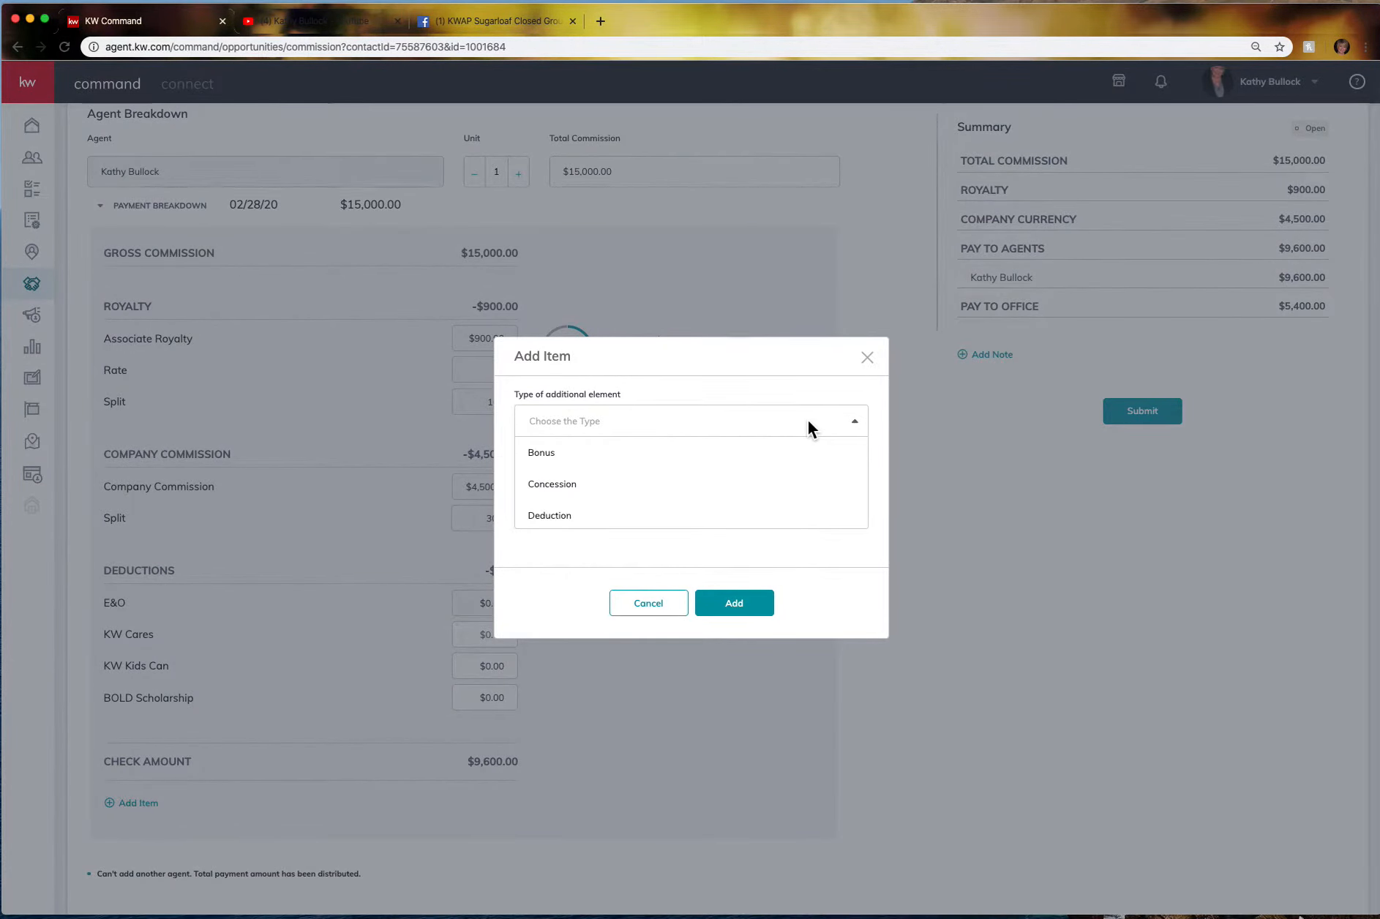
pyautogui.click(589, 521)
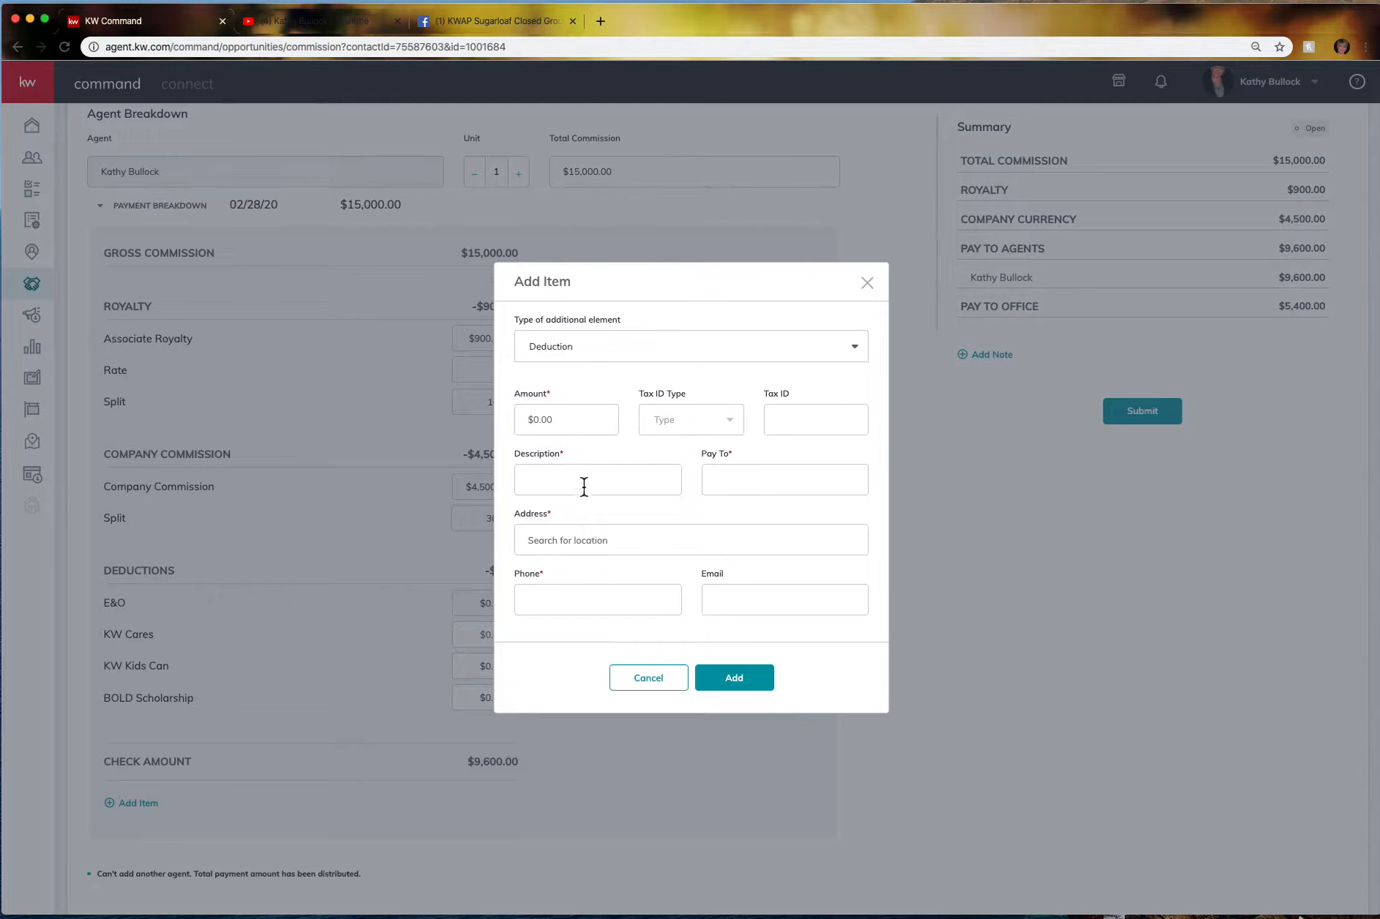
pyautogui.click(554, 423)
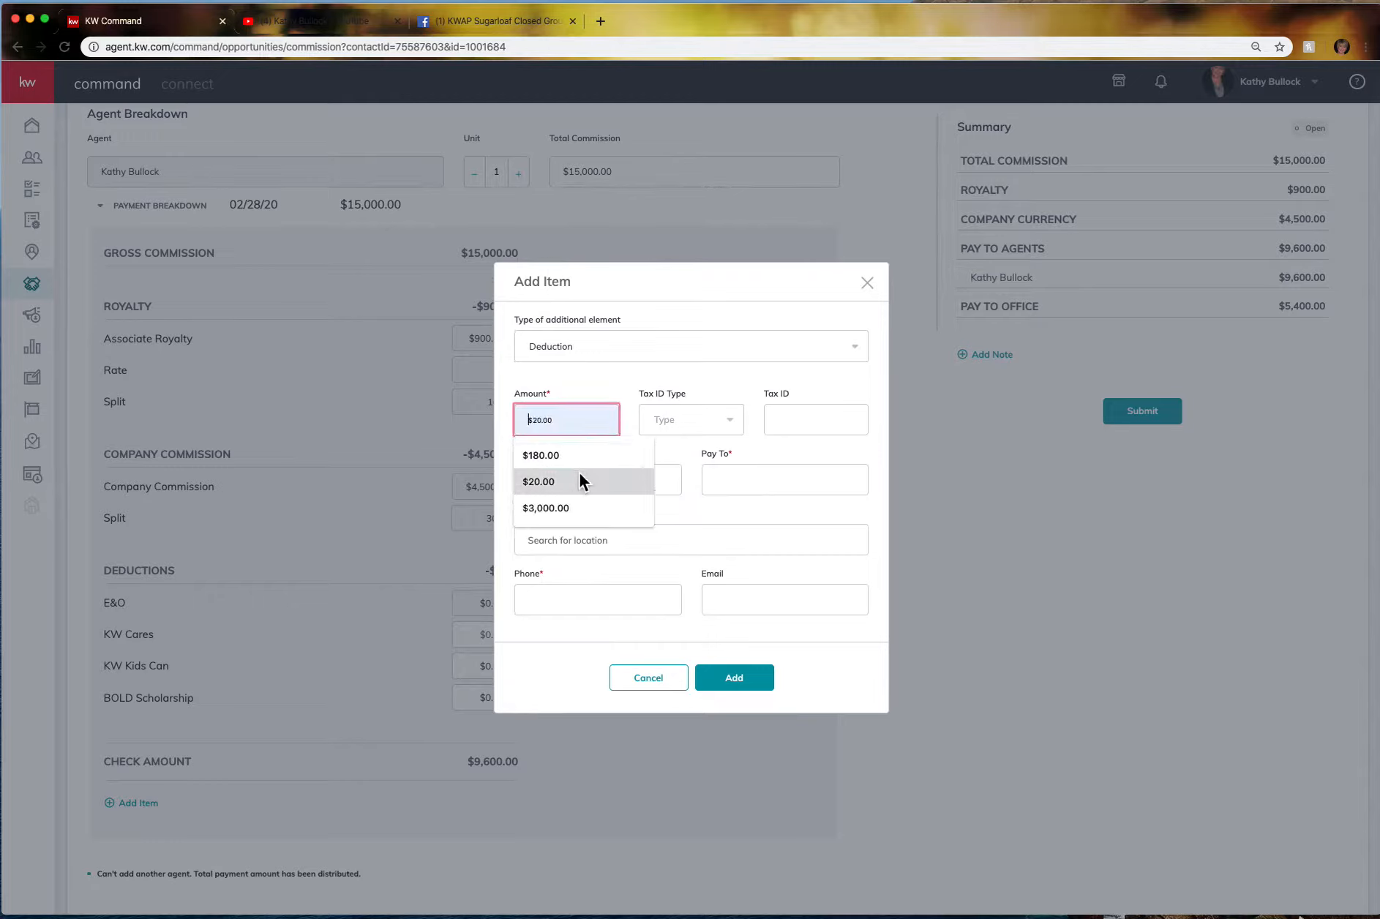
pyautogui.click(577, 454)
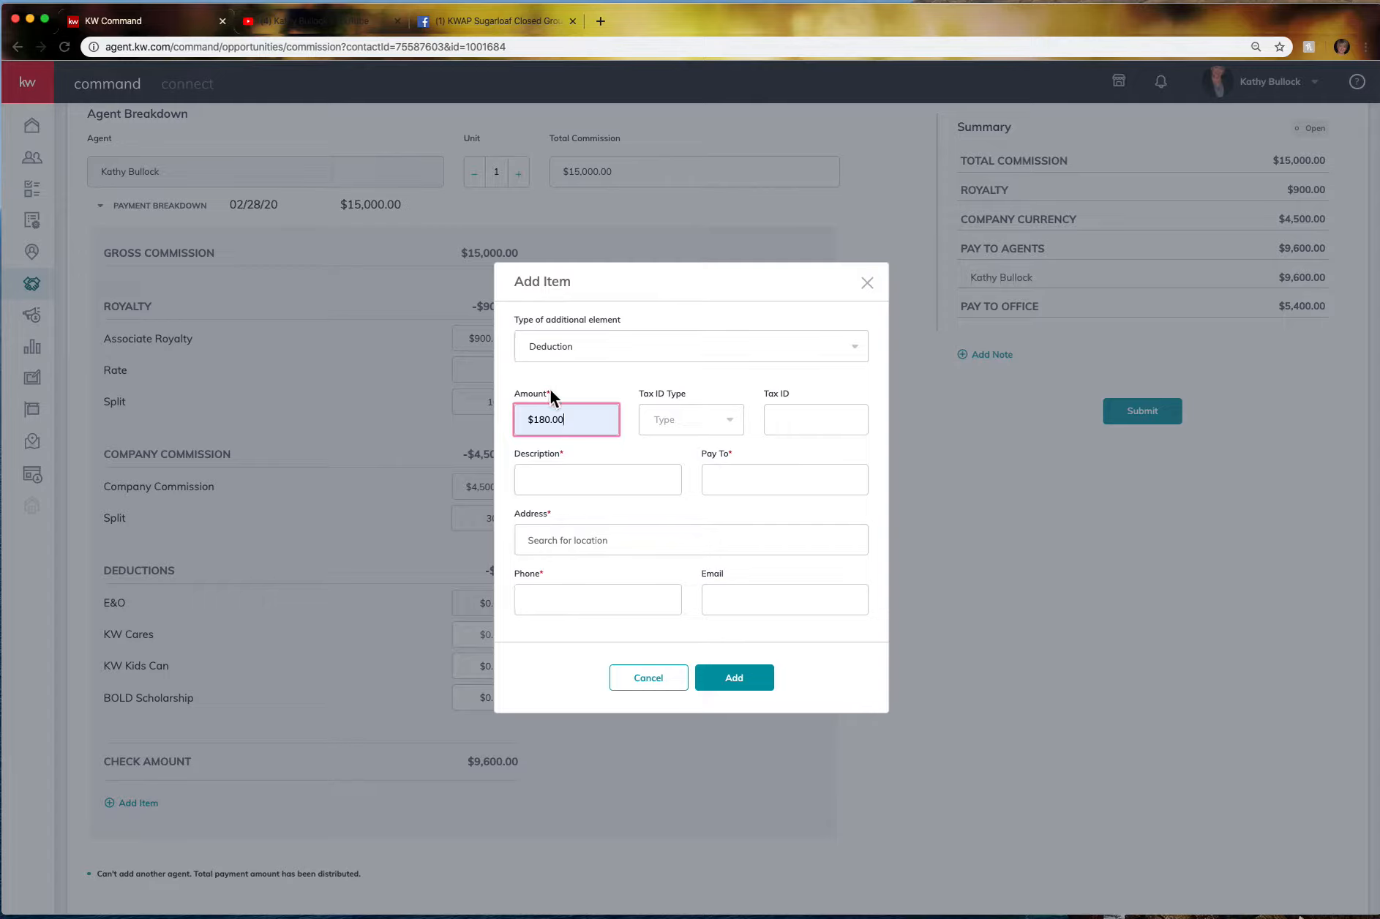
pyautogui.click(526, 475)
pyautogui.click(543, 513)
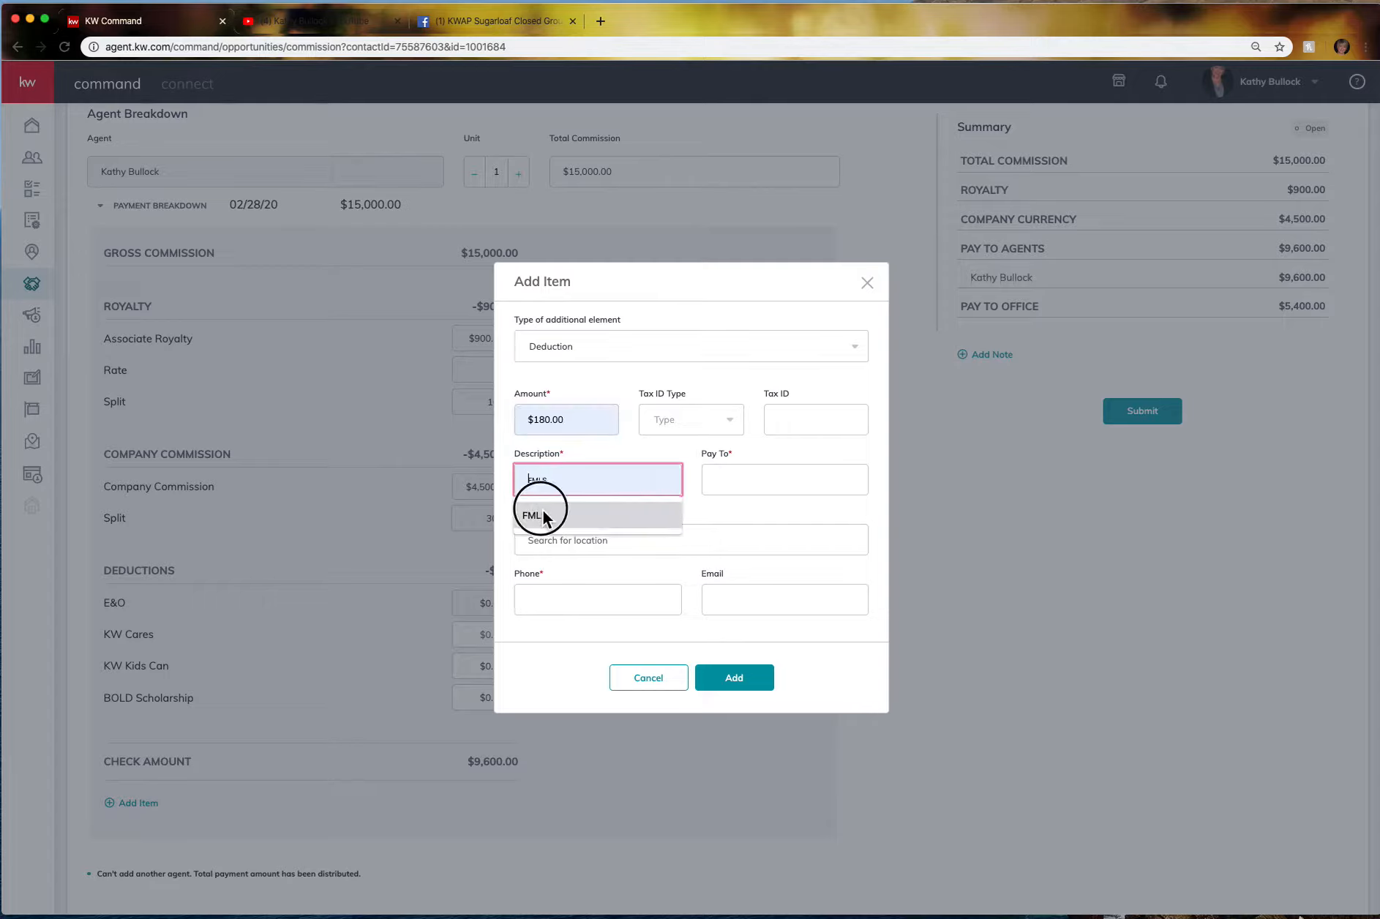
# Make FMLS the payee with its Buford street address and phone, then add the deduction.
pyautogui.click(732, 477)
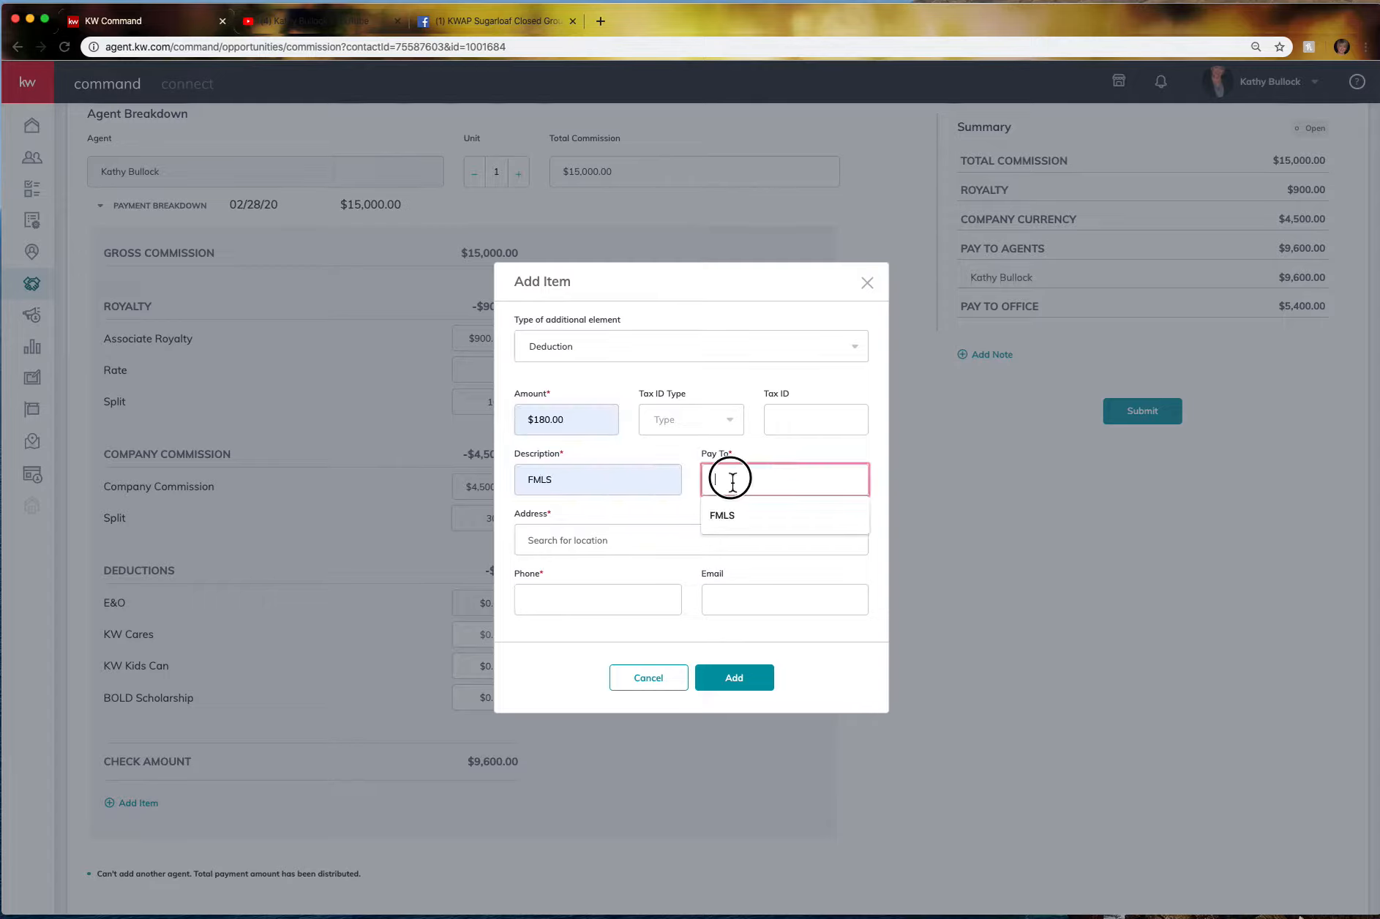
pyautogui.click(739, 521)
pyautogui.click(548, 545)
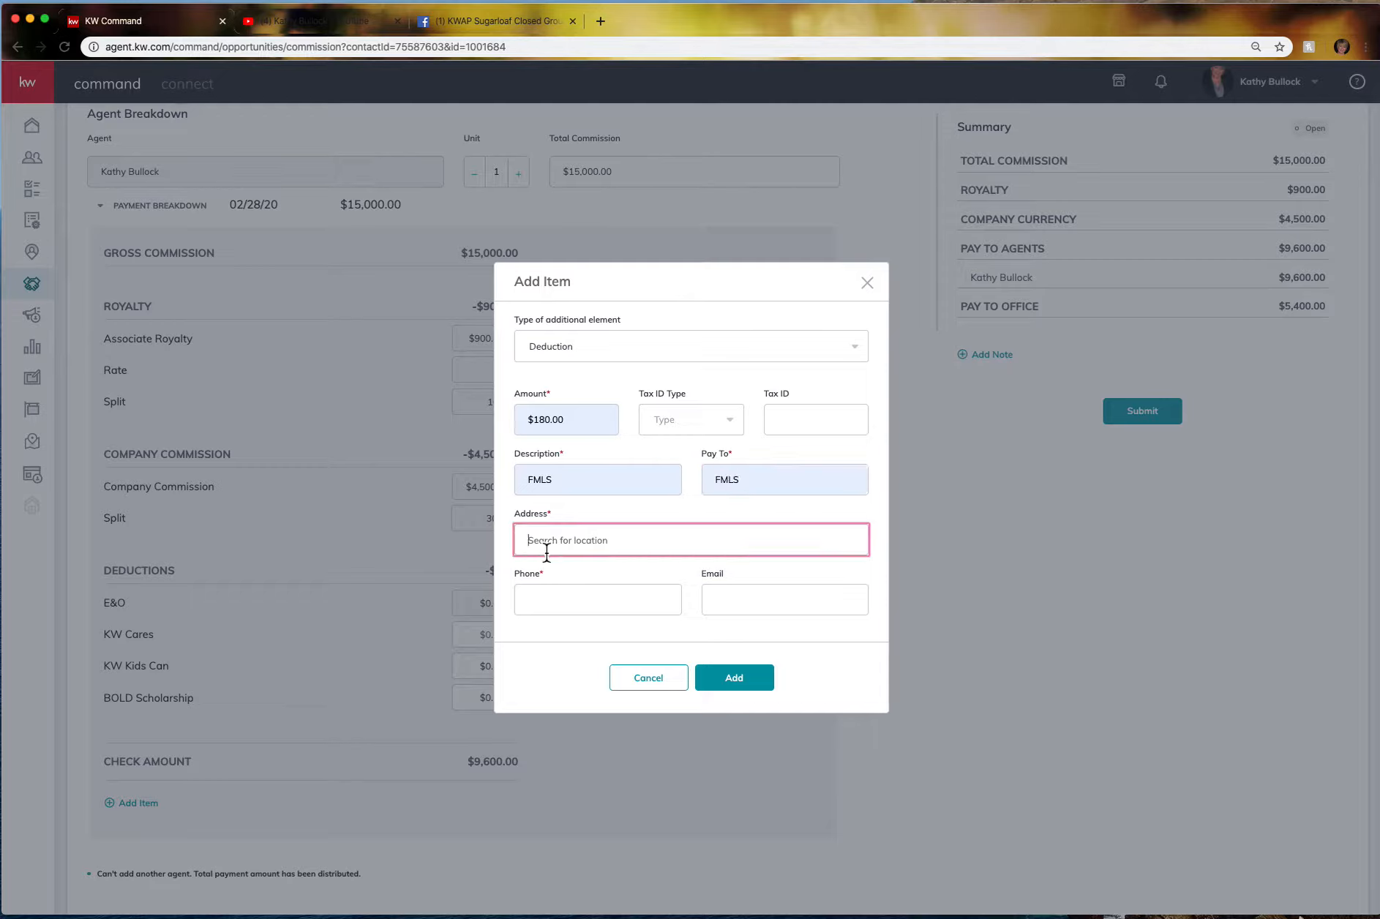
pyautogui.write('123 ')
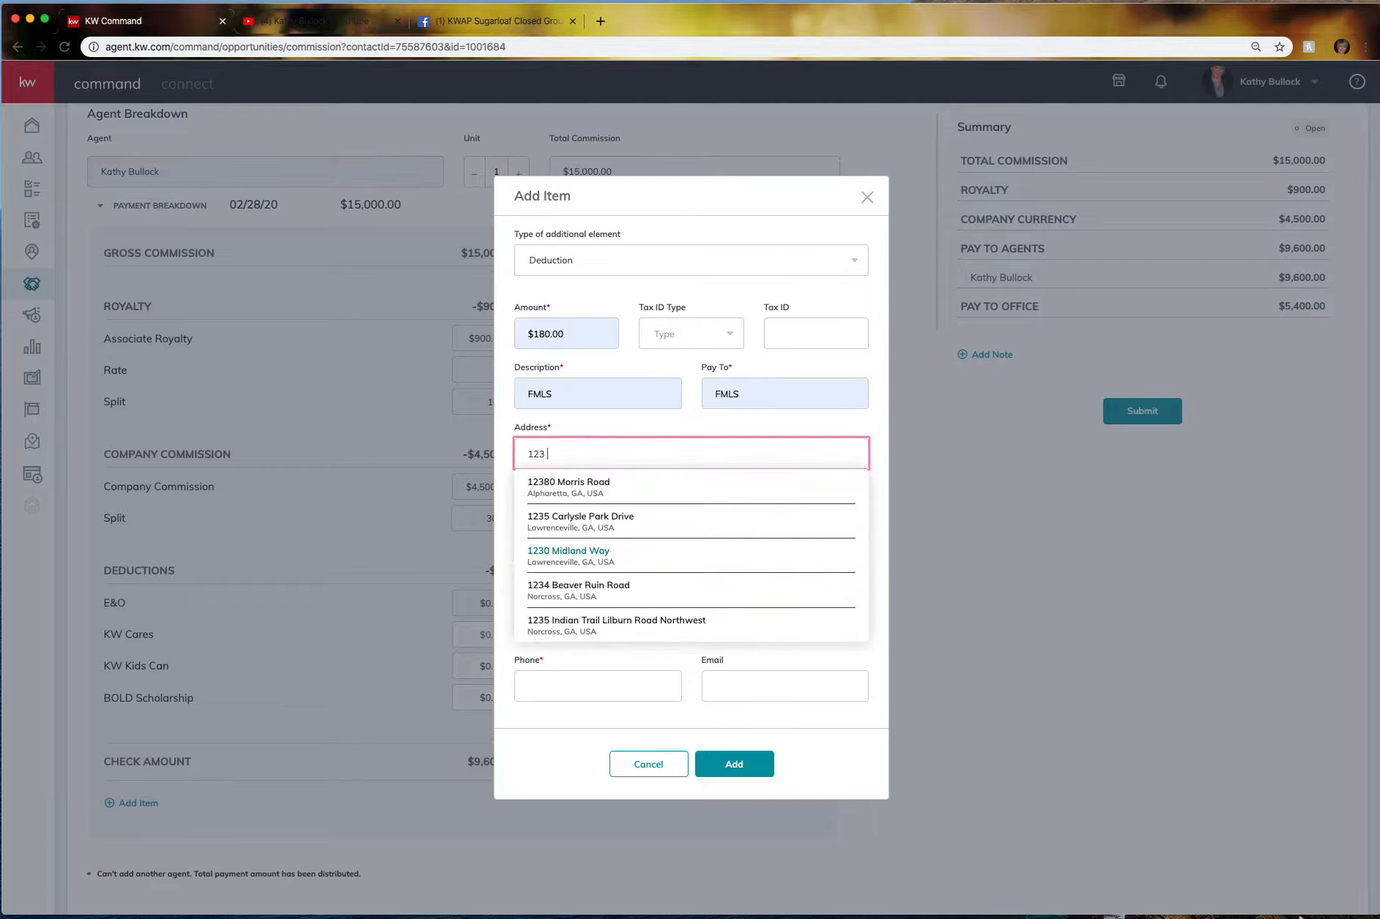
pyautogui.write('main str')
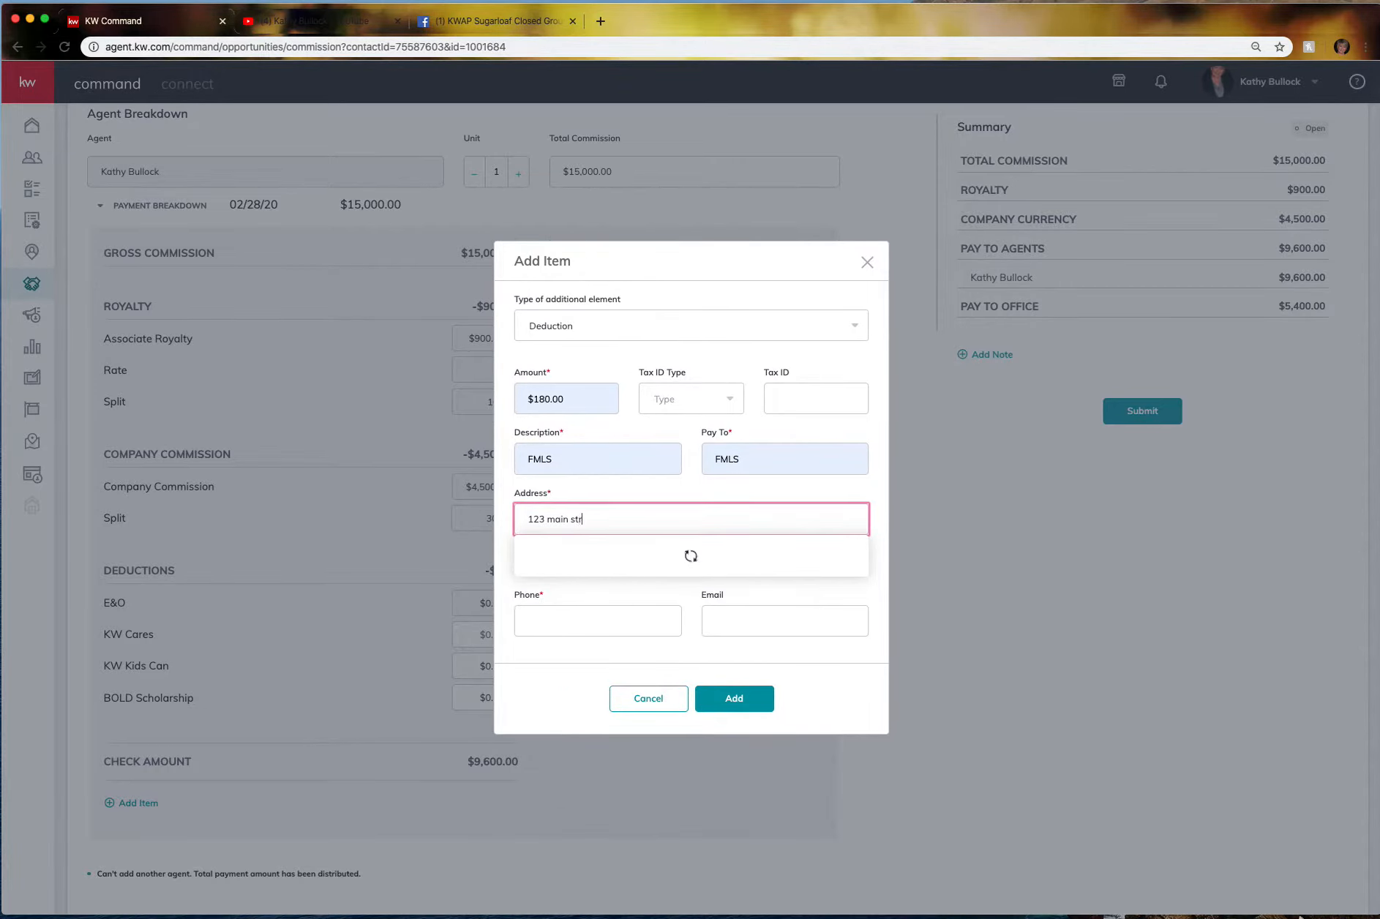
pyautogui.write('eet')
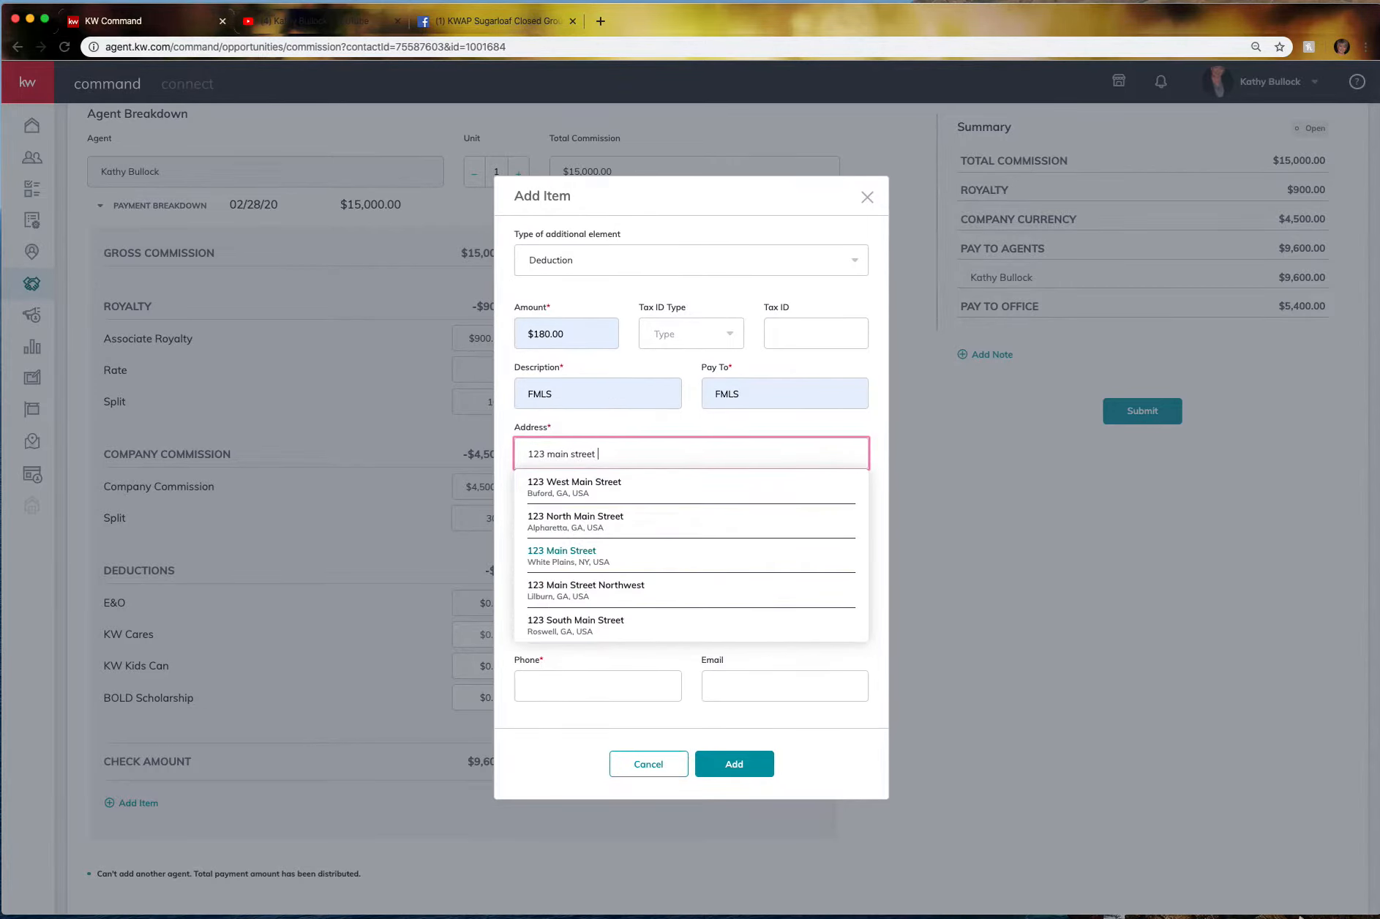
pyautogui.click(583, 487)
pyautogui.click(576, 605)
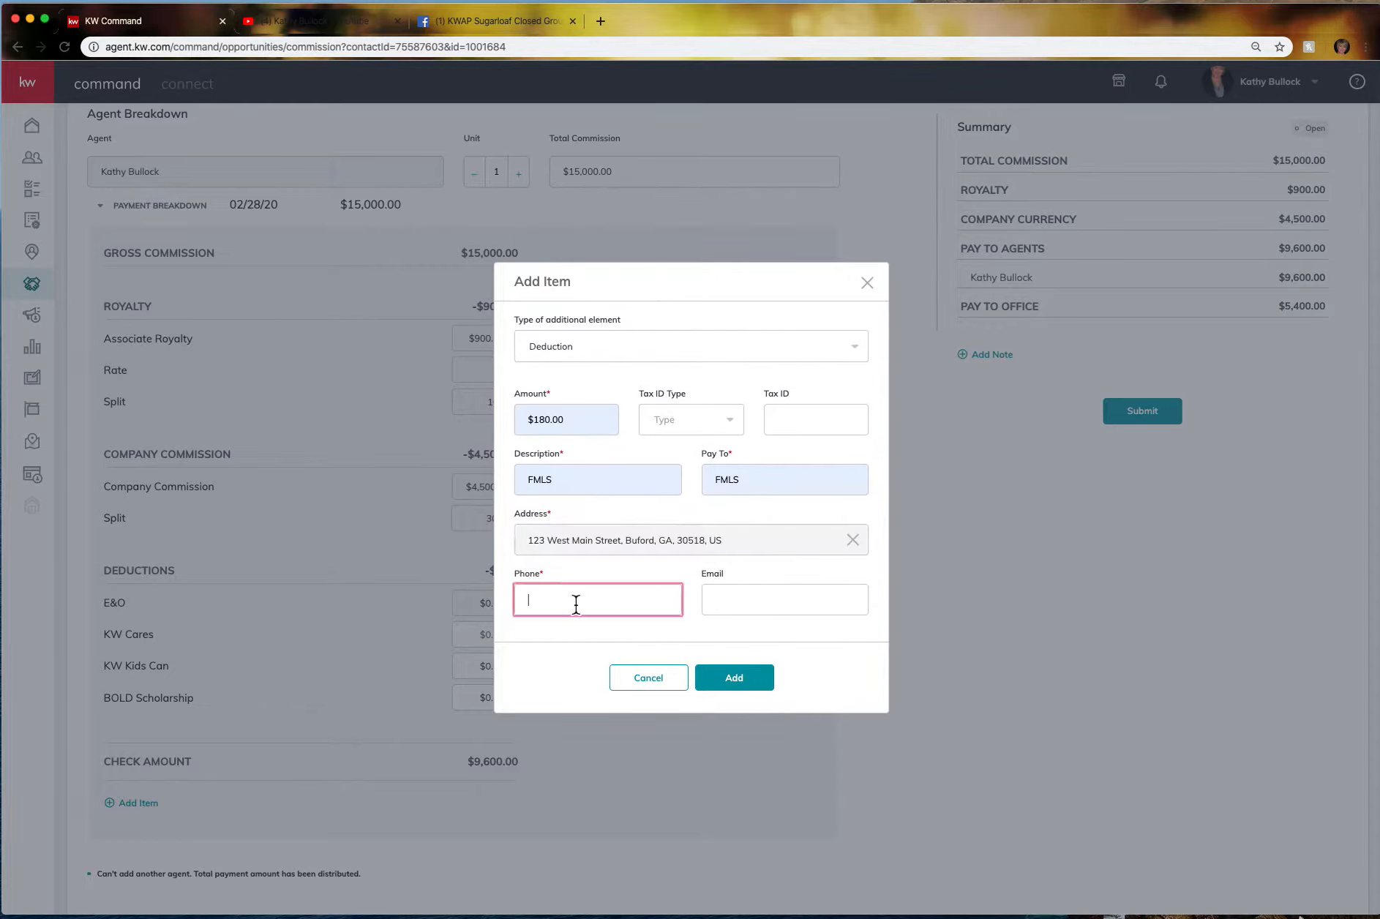
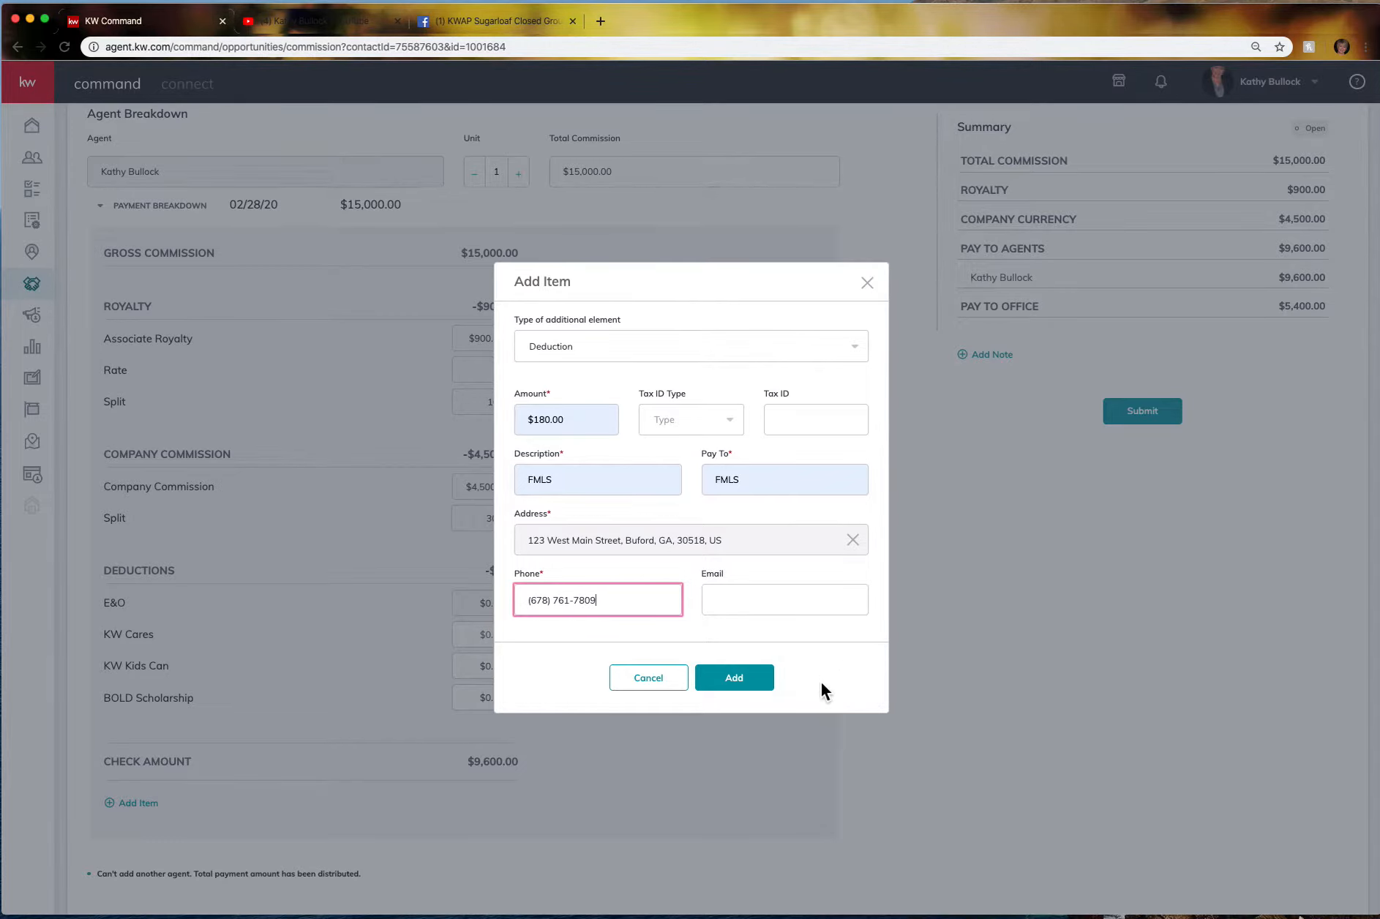
pyautogui.click(753, 677)
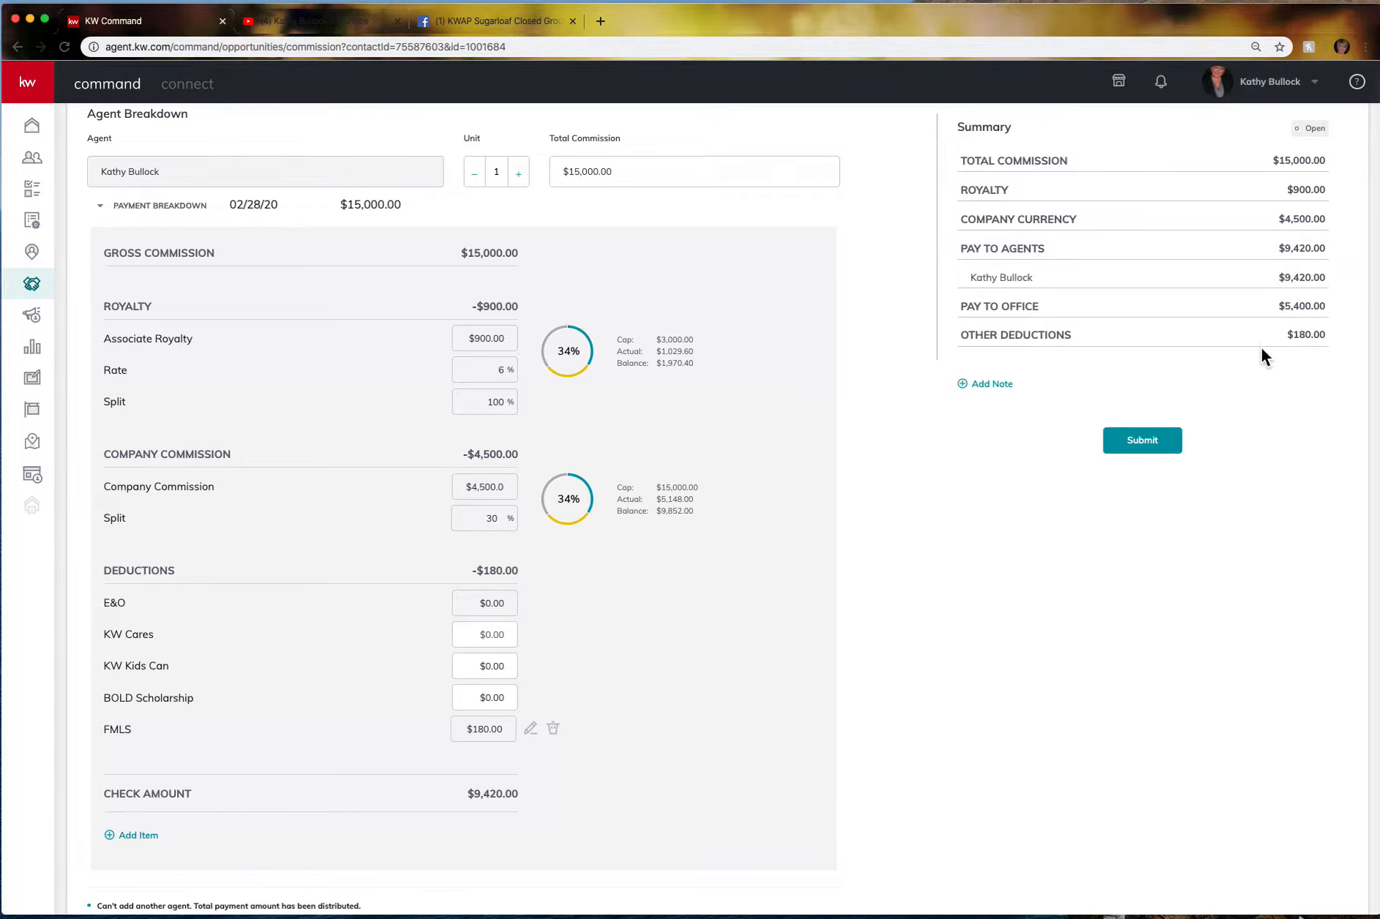
# Start a second Deduction item of $20.00 described as Kares 4 Kids.
pyautogui.click(152, 837)
pyautogui.click(588, 421)
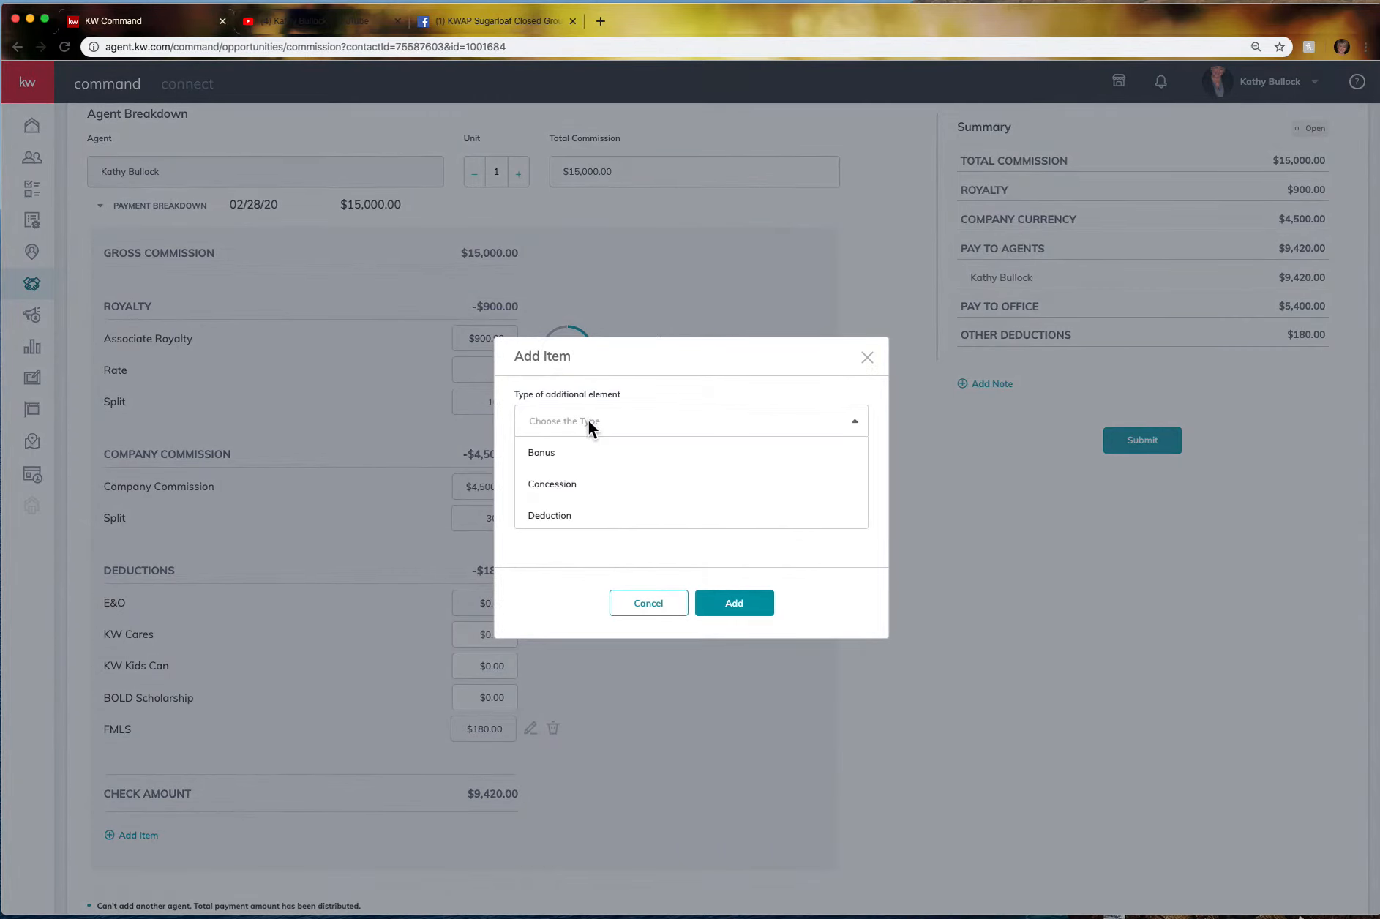
pyautogui.click(571, 517)
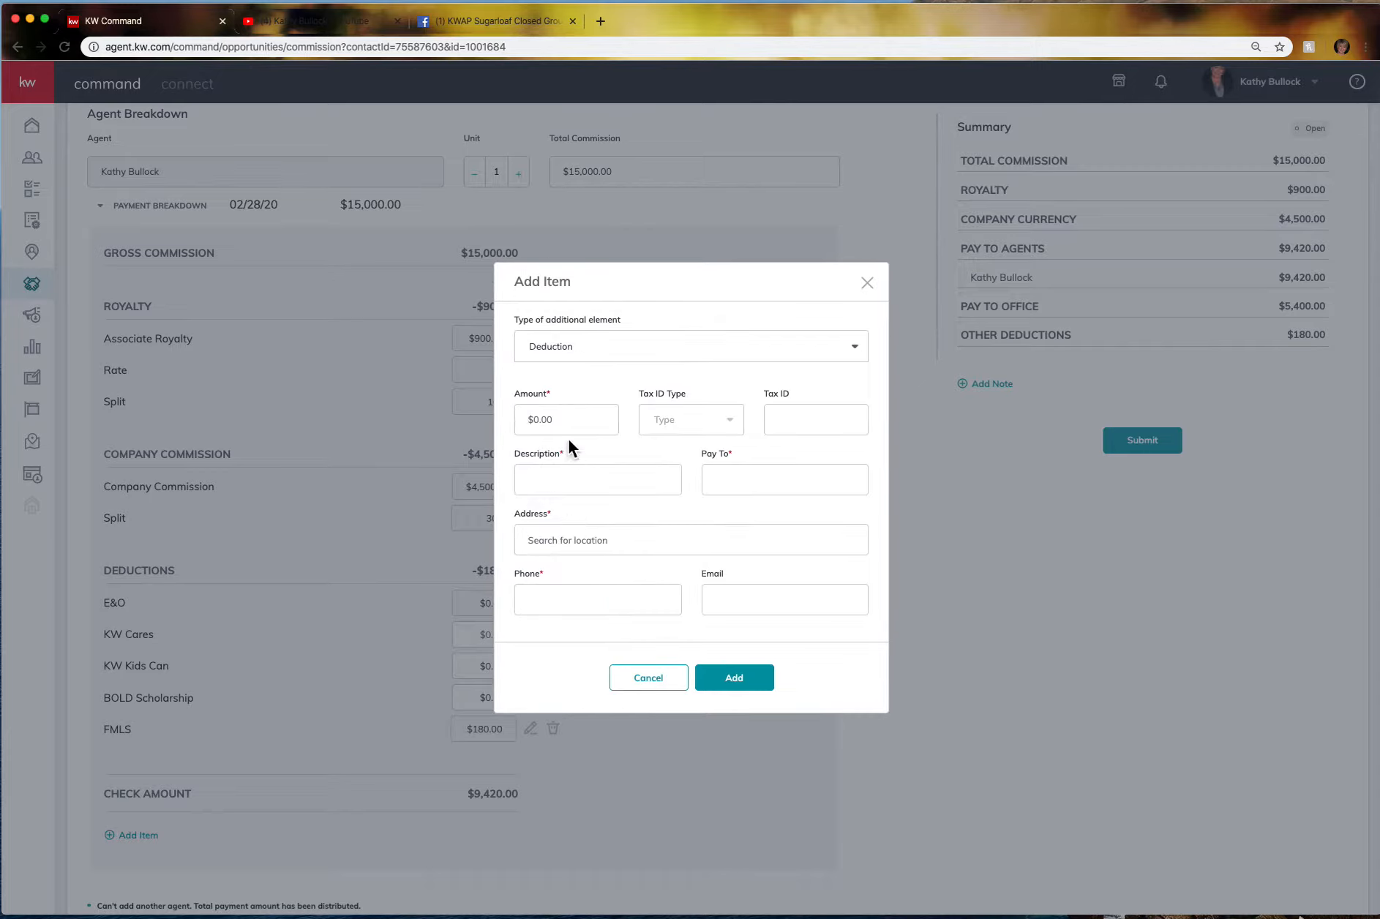
pyautogui.click(567, 417)
pyautogui.click(566, 479)
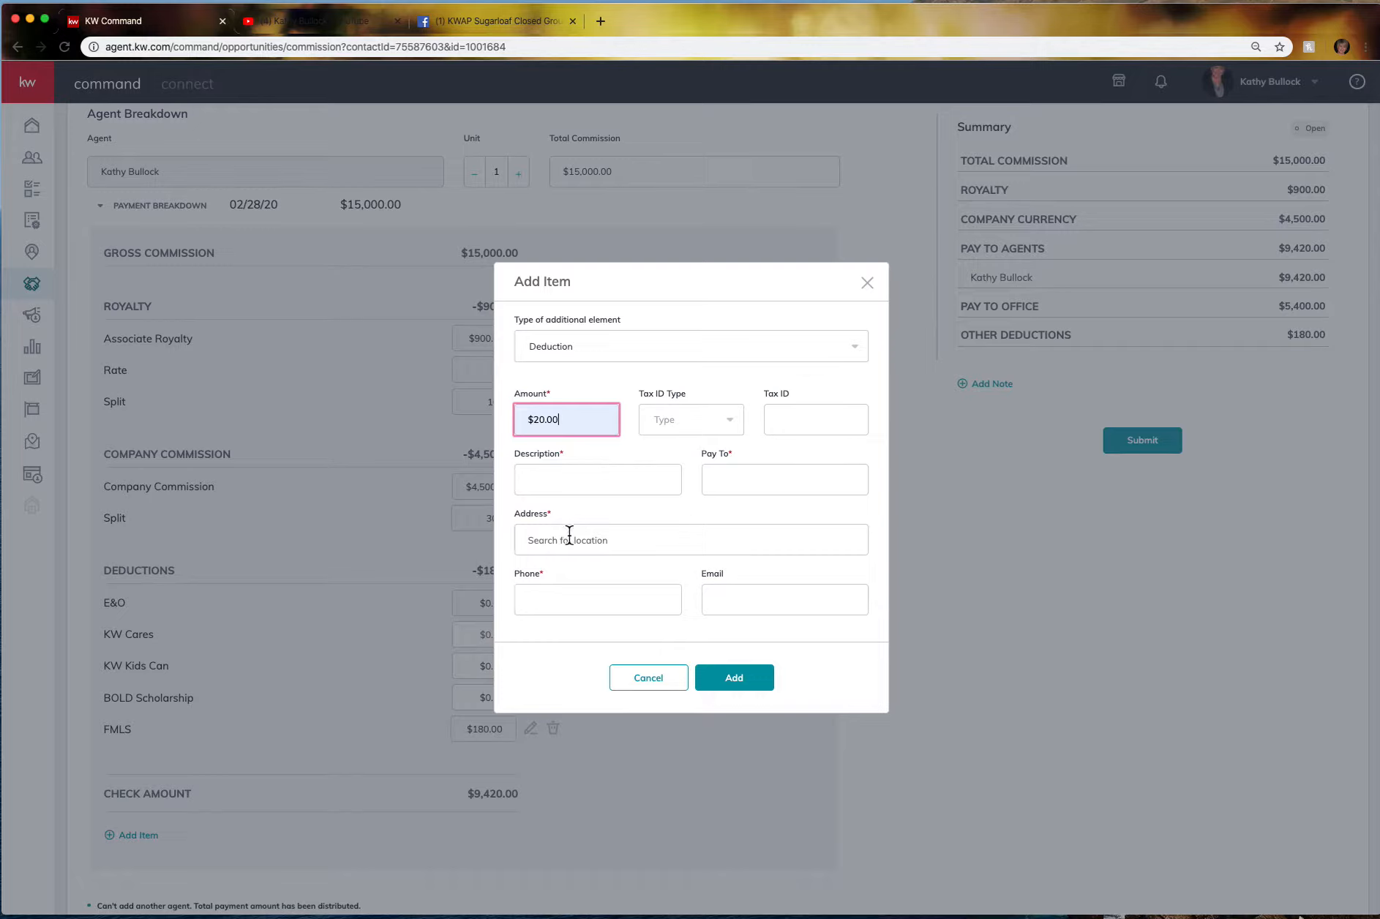
pyautogui.click(570, 479)
pyautogui.write('K')
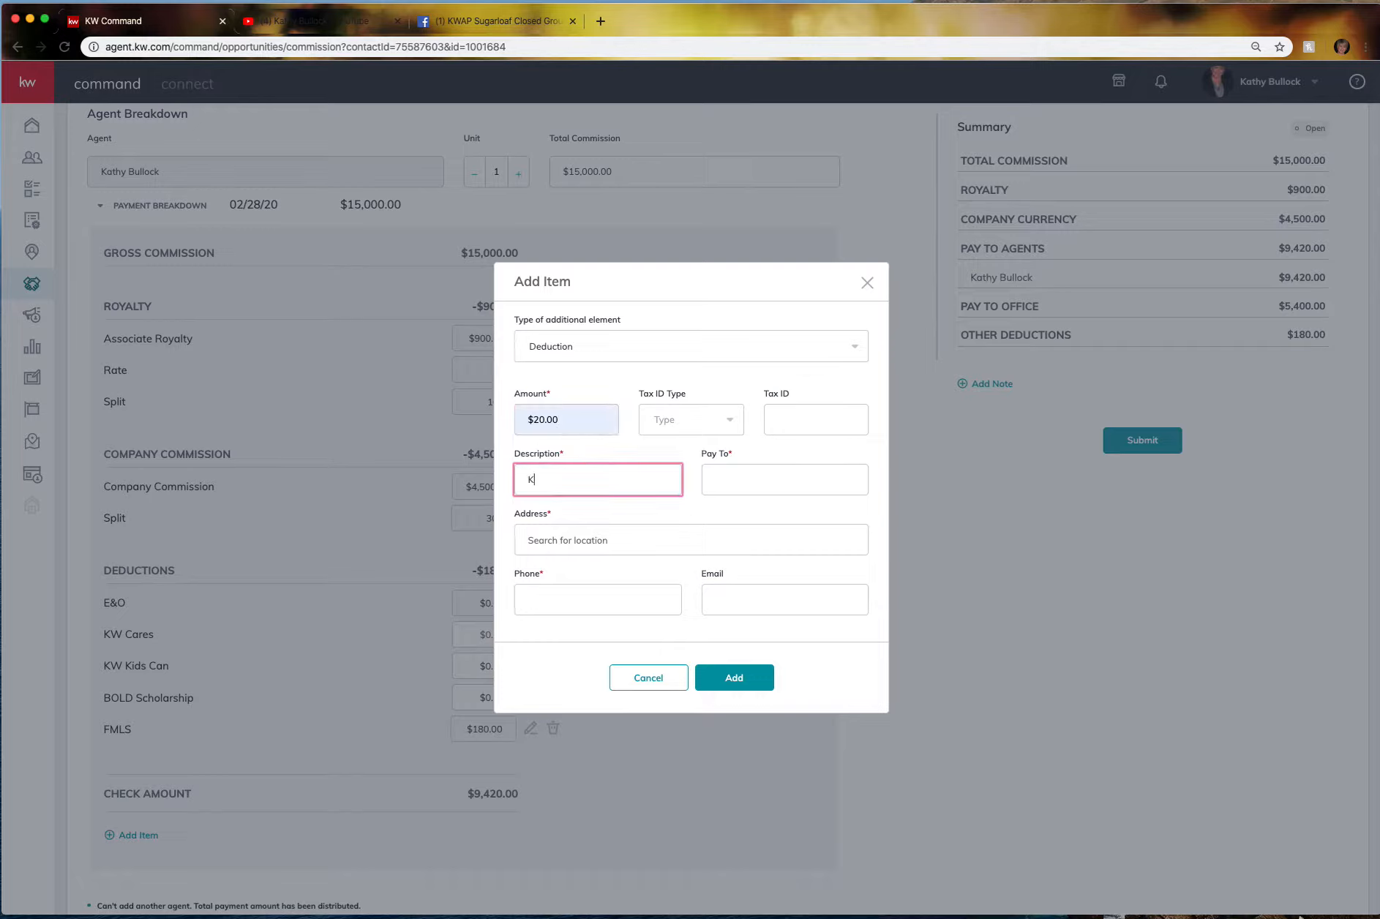
pyautogui.write('ares 4 Kids')
# Make Kares 4 Kids the payee with its Buford street address and phone, then add it.
pyautogui.click(796, 482)
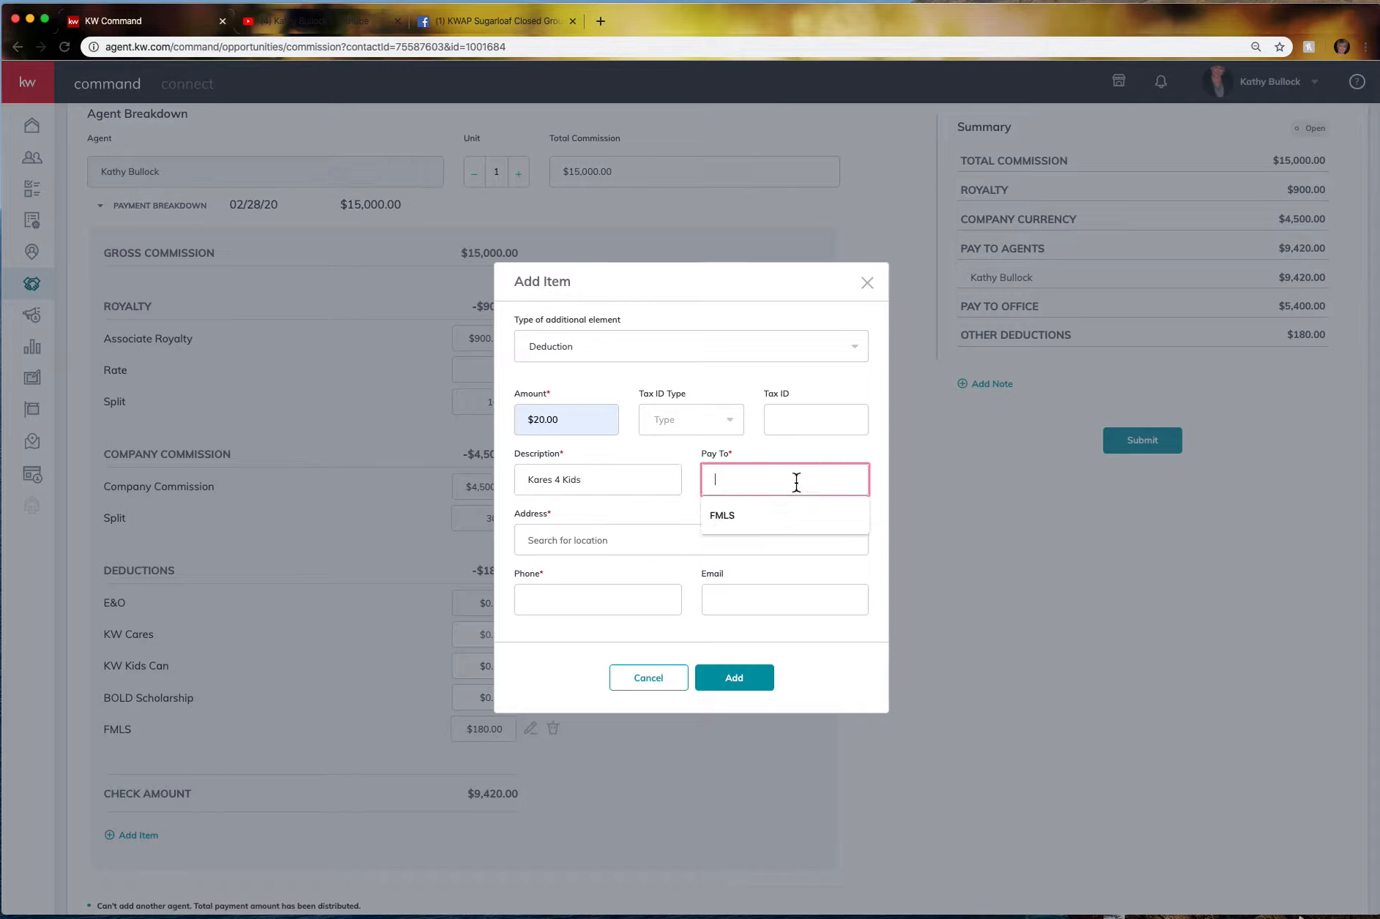
pyautogui.write('Kares')
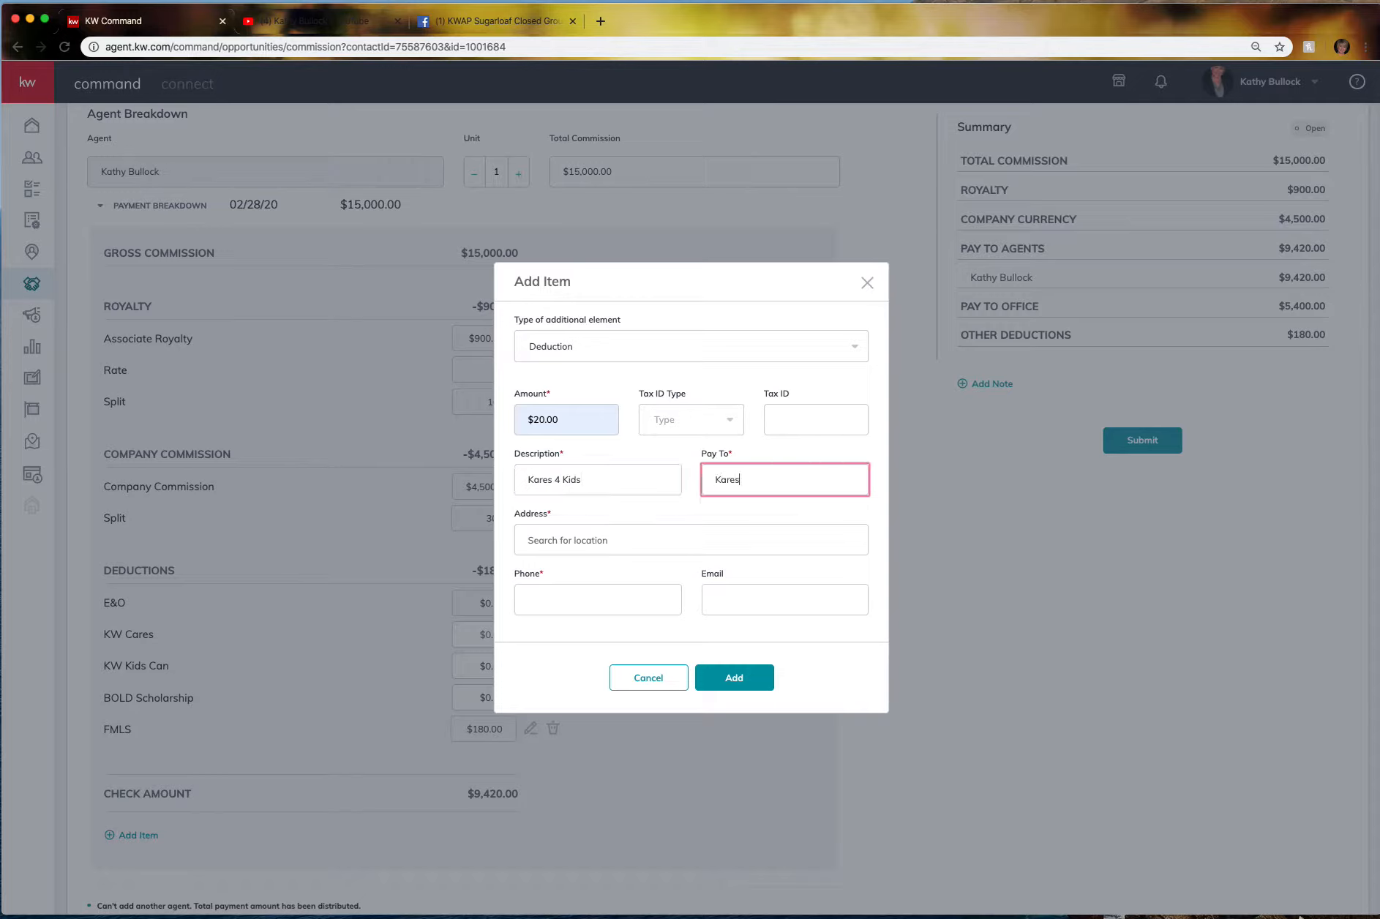
pyautogui.write(' 4 Kids')
pyautogui.click(545, 542)
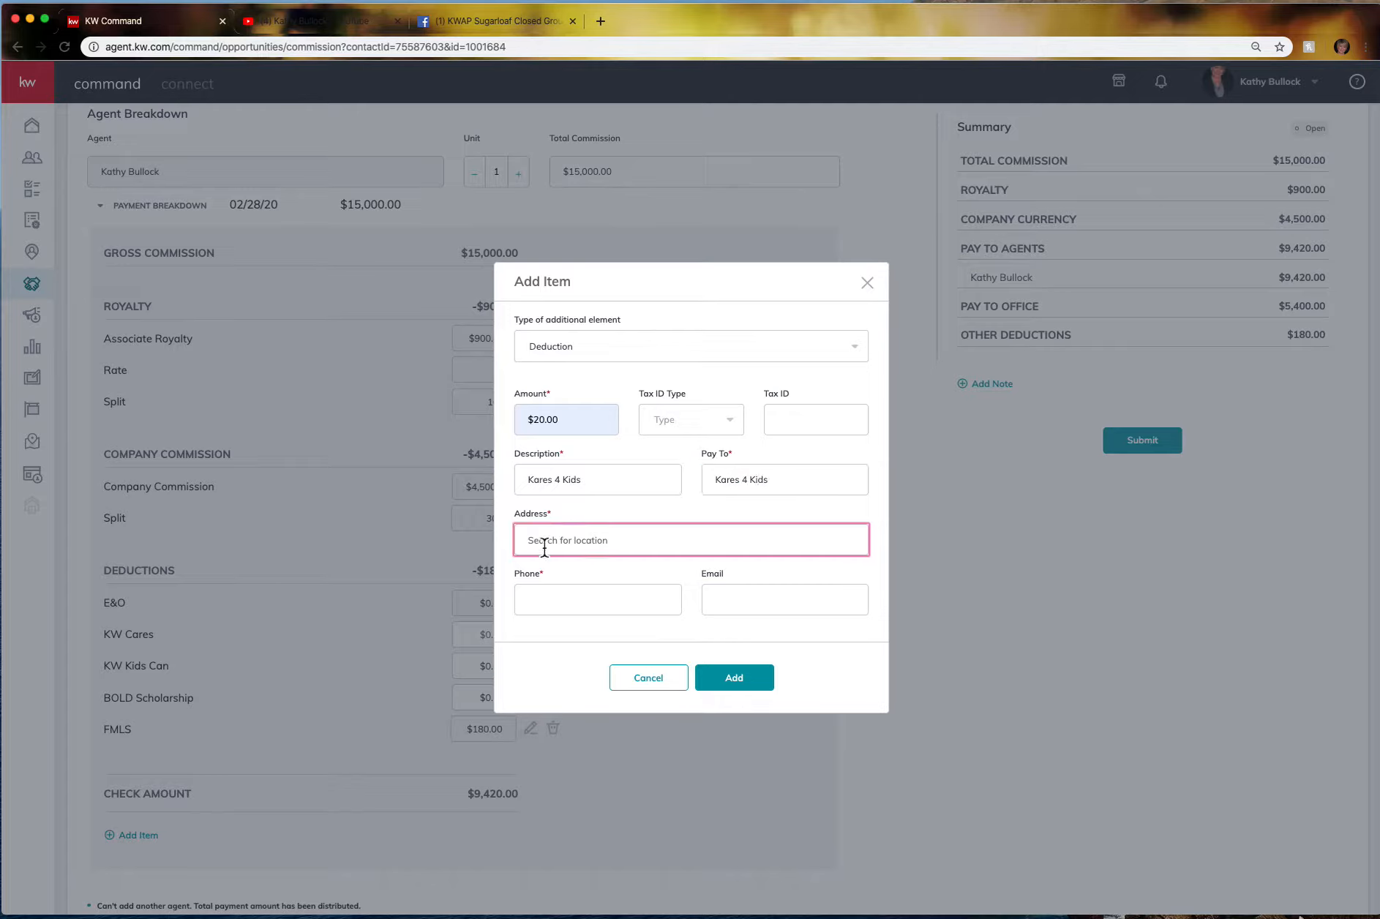
pyautogui.write('123 mai')
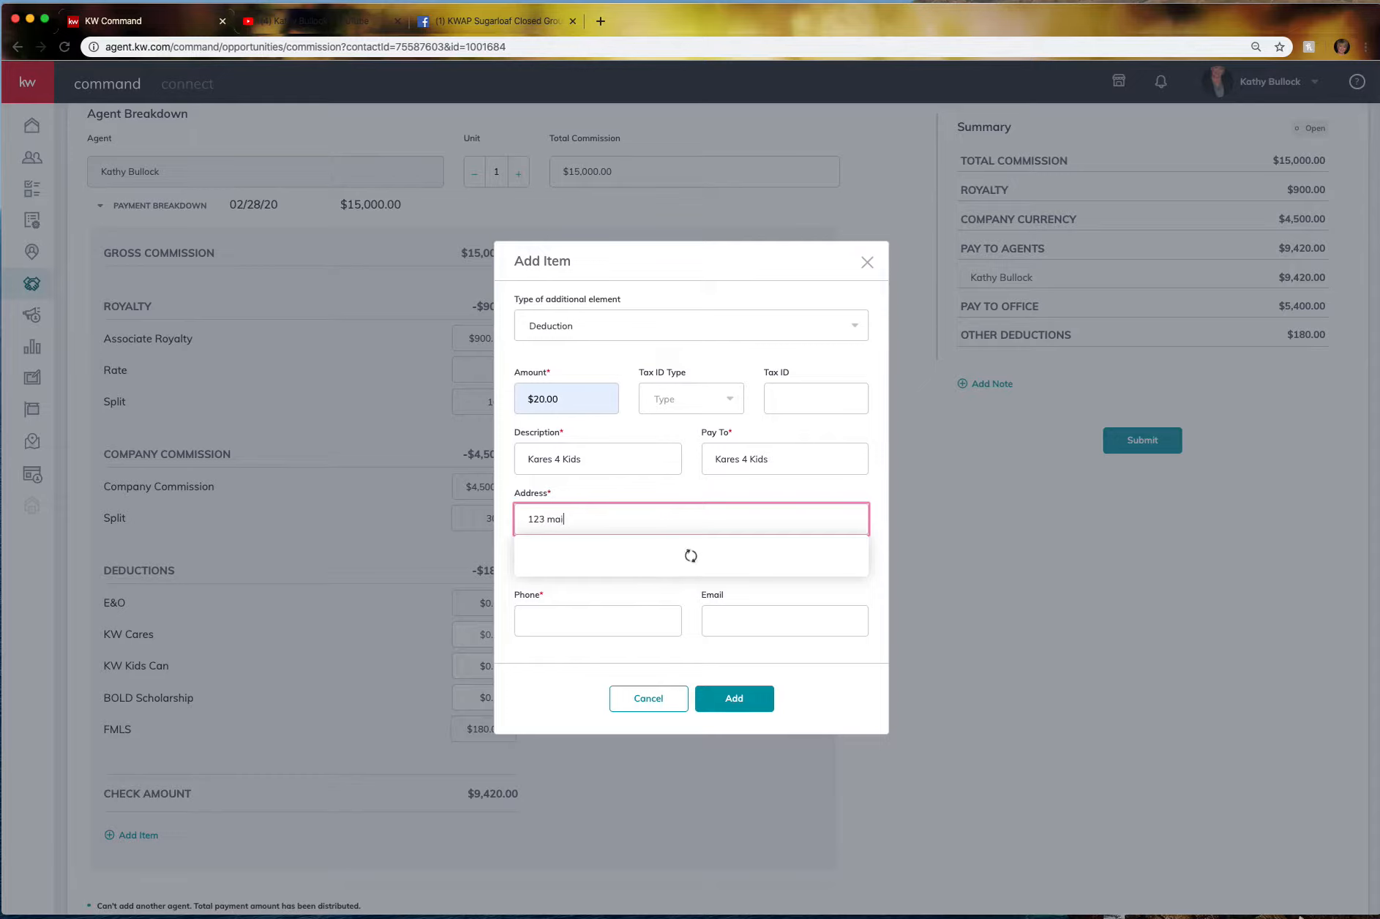
pyautogui.write('n street')
pyautogui.click(545, 487)
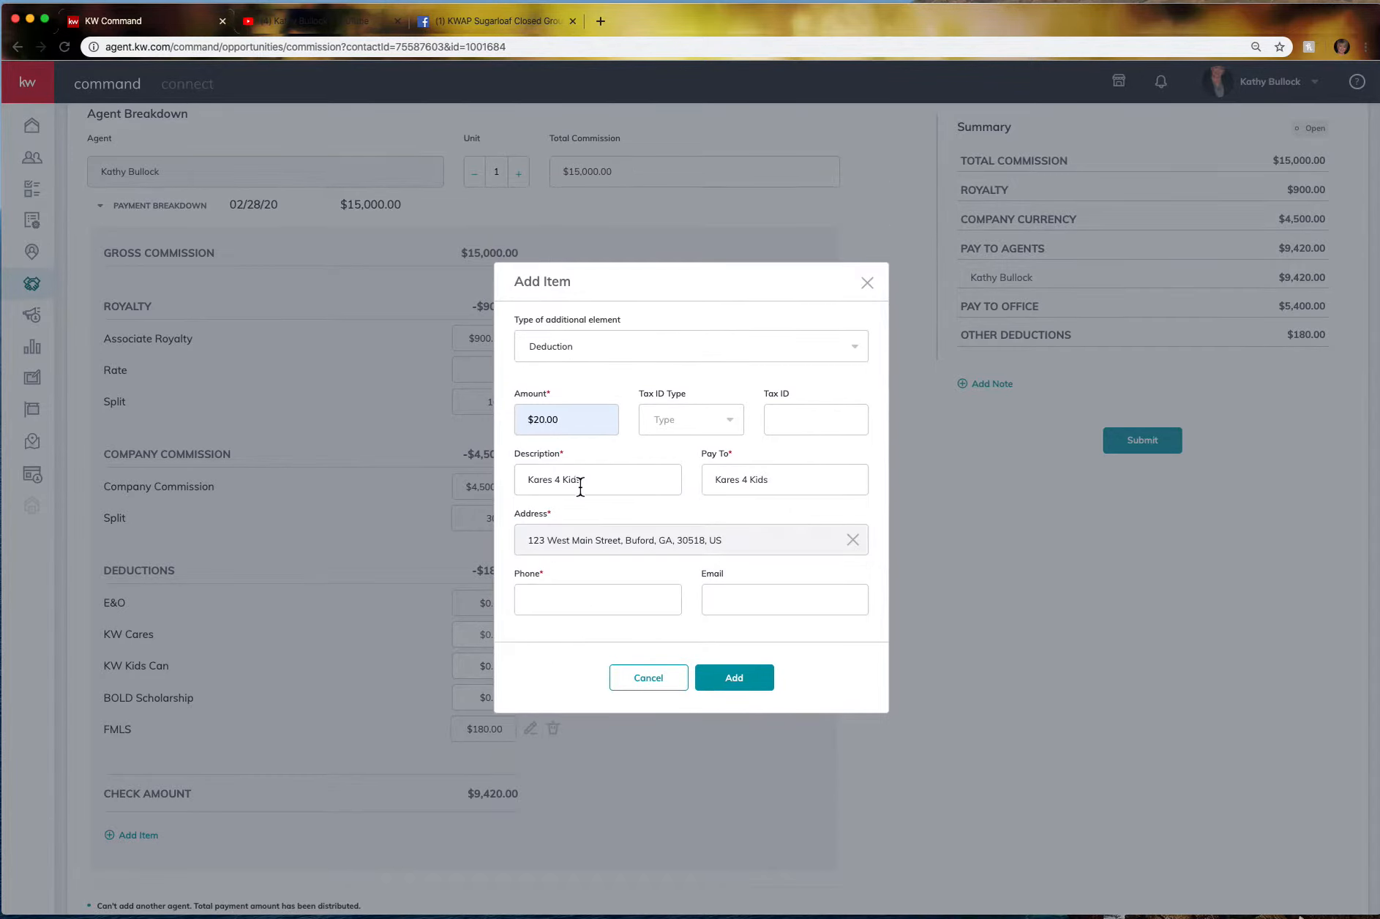
pyautogui.click(549, 602)
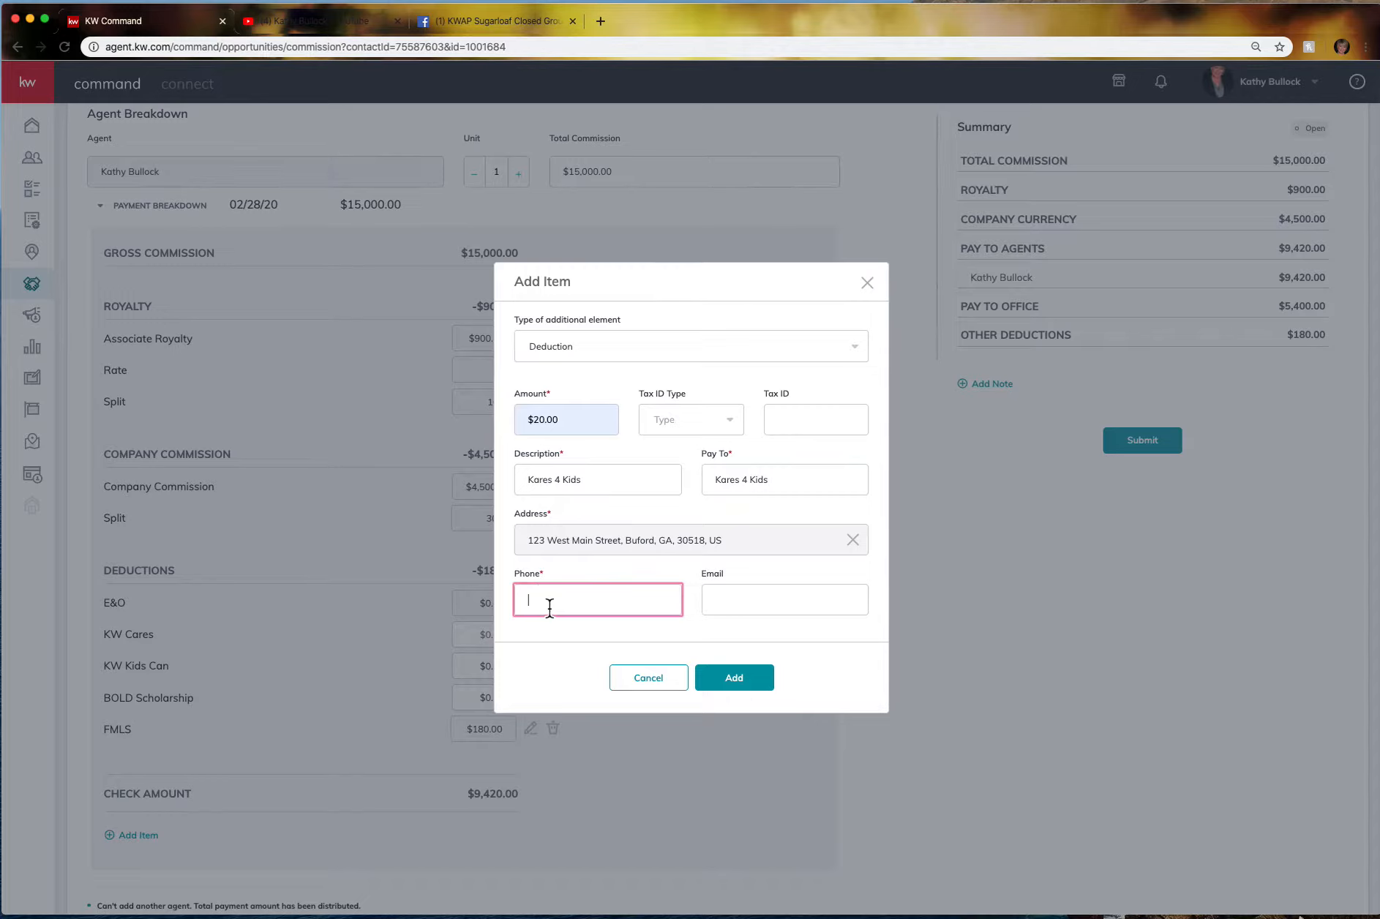
pyautogui.click(556, 652)
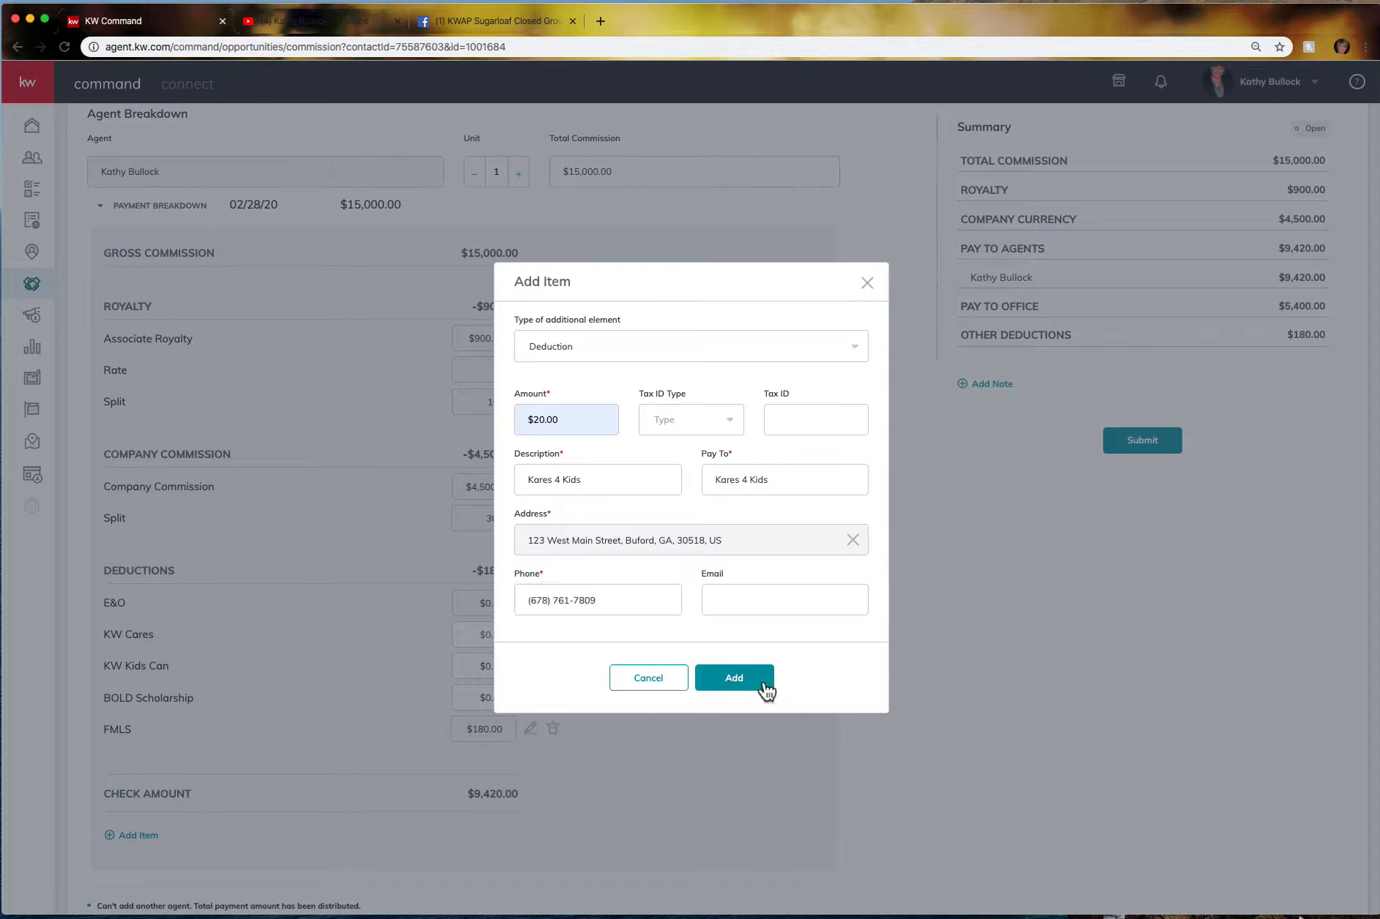
pyautogui.click(734, 677)
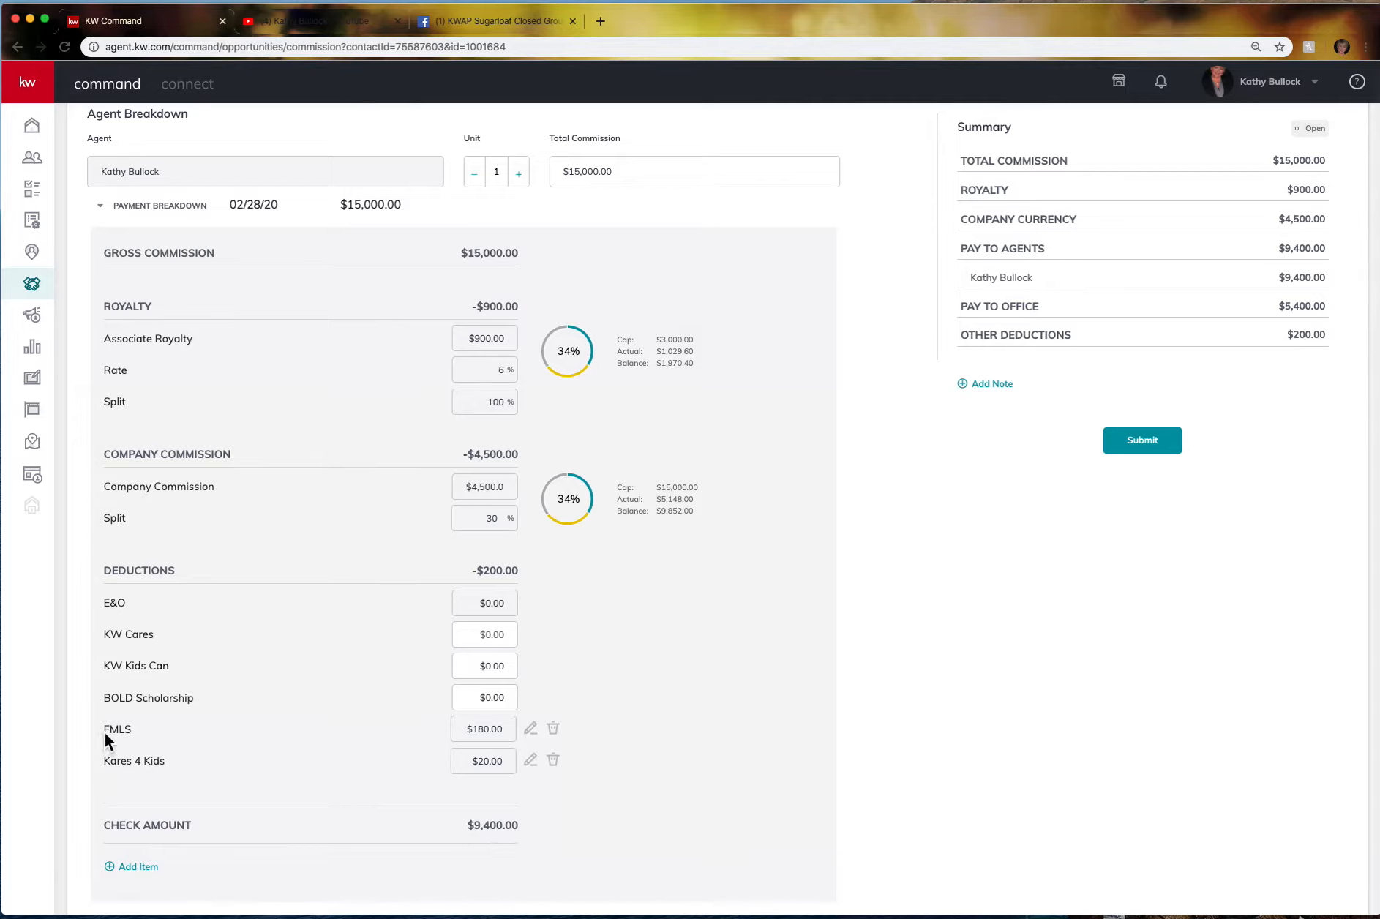
# Scroll down the payment breakdown and start a third item below Check Amount.
pyautogui.scroll(-2, 365, 501)
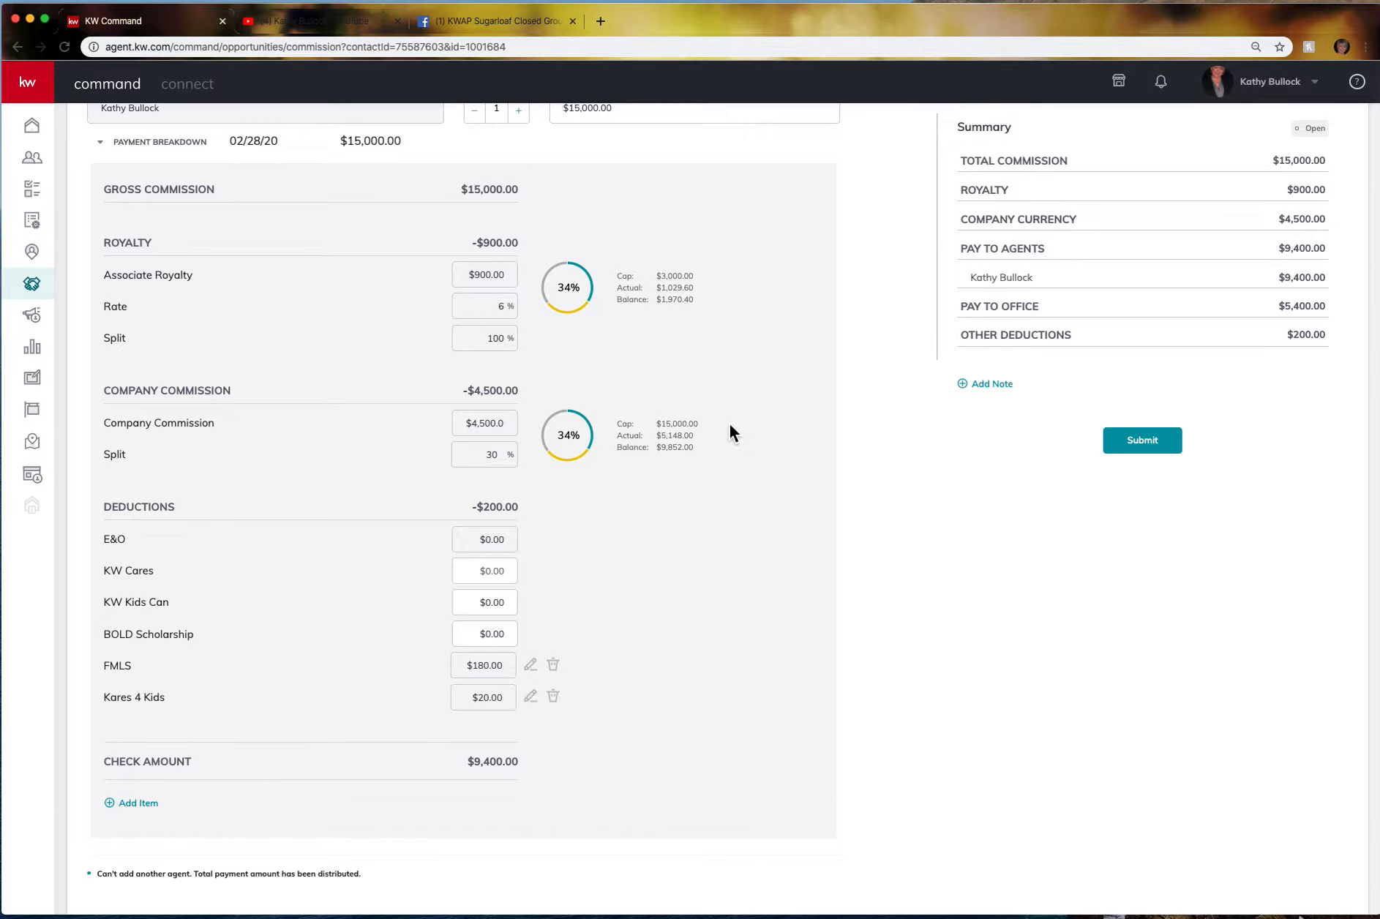
pyautogui.click(146, 803)
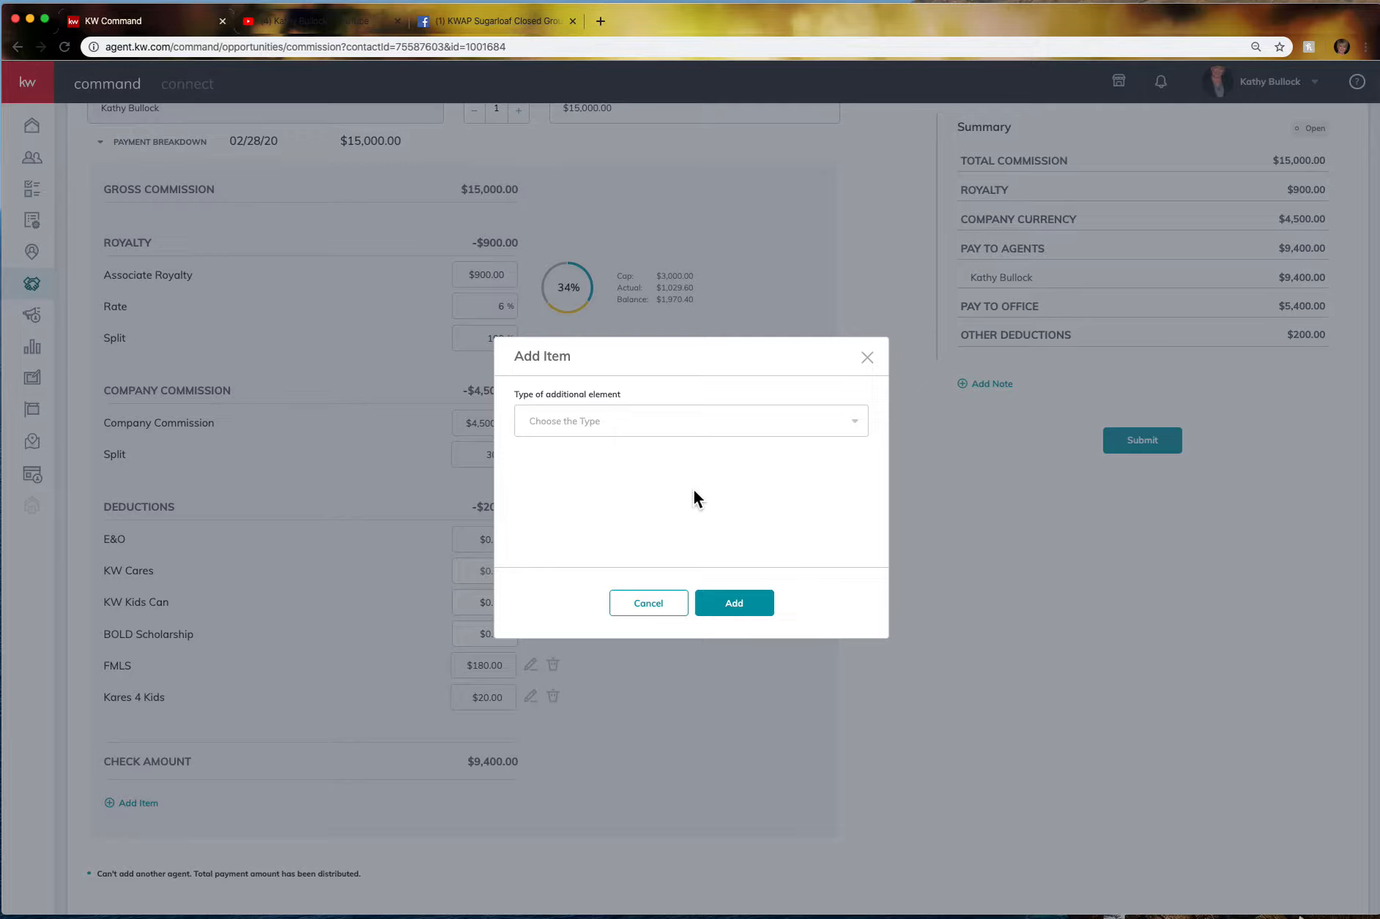
# Add a $3,000.00 Inside Referral paid to a fellow agent chosen from the agent list.
pyautogui.click(656, 418)
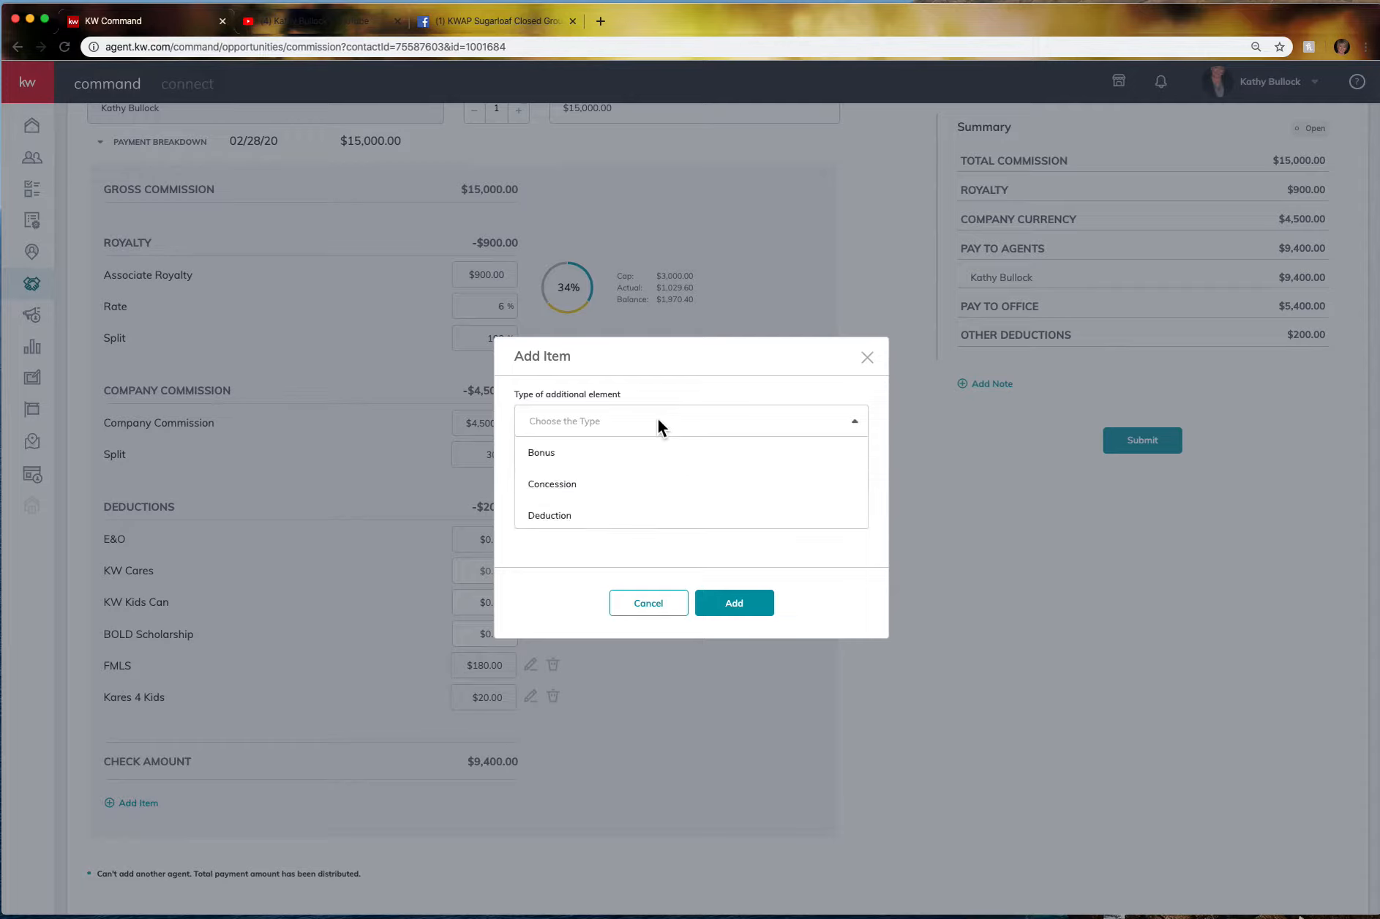
pyautogui.scroll(-2, 638, 500)
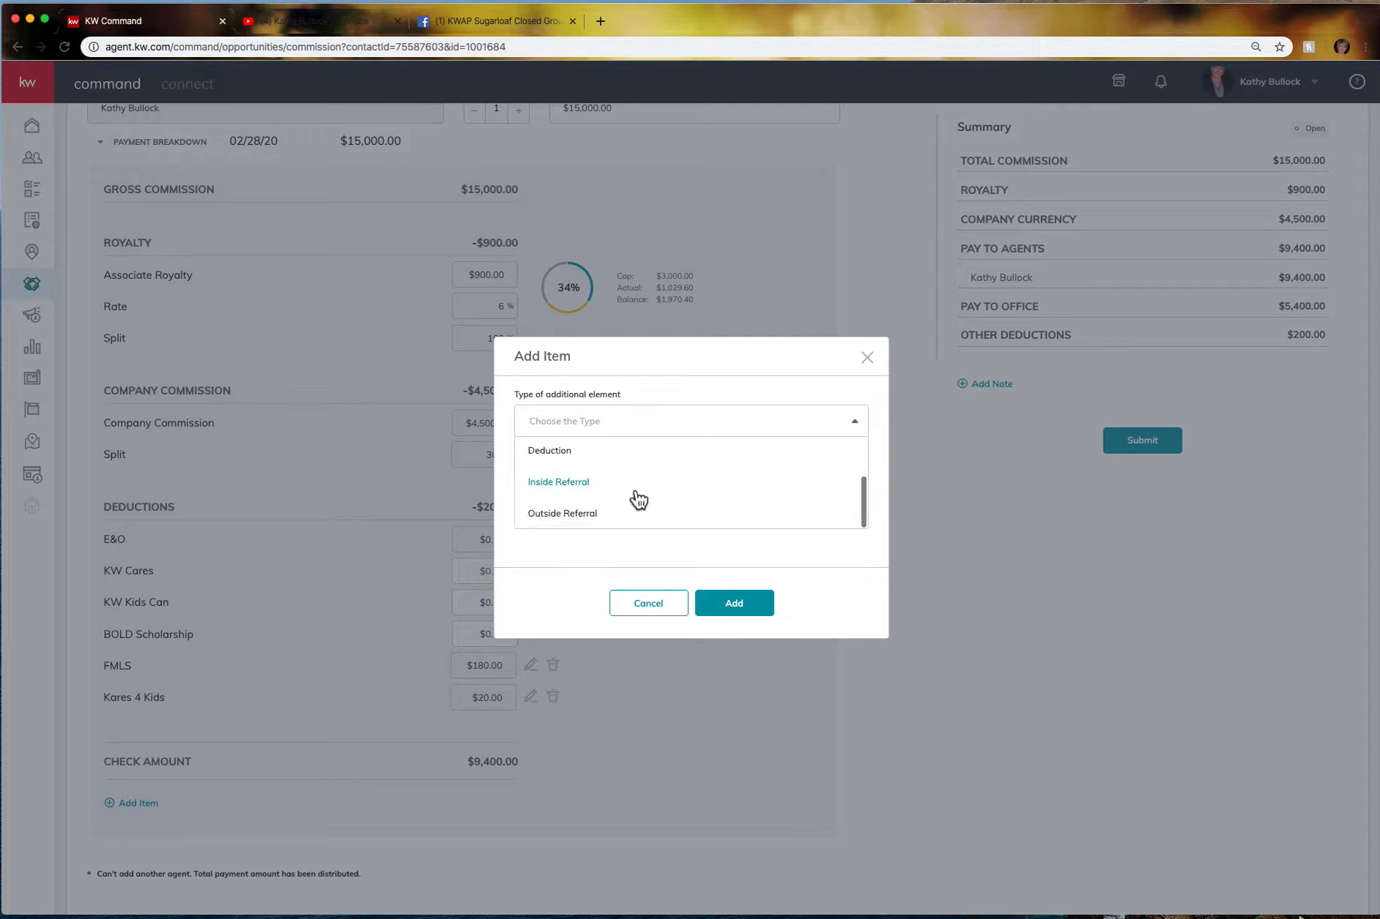
pyautogui.click(542, 491)
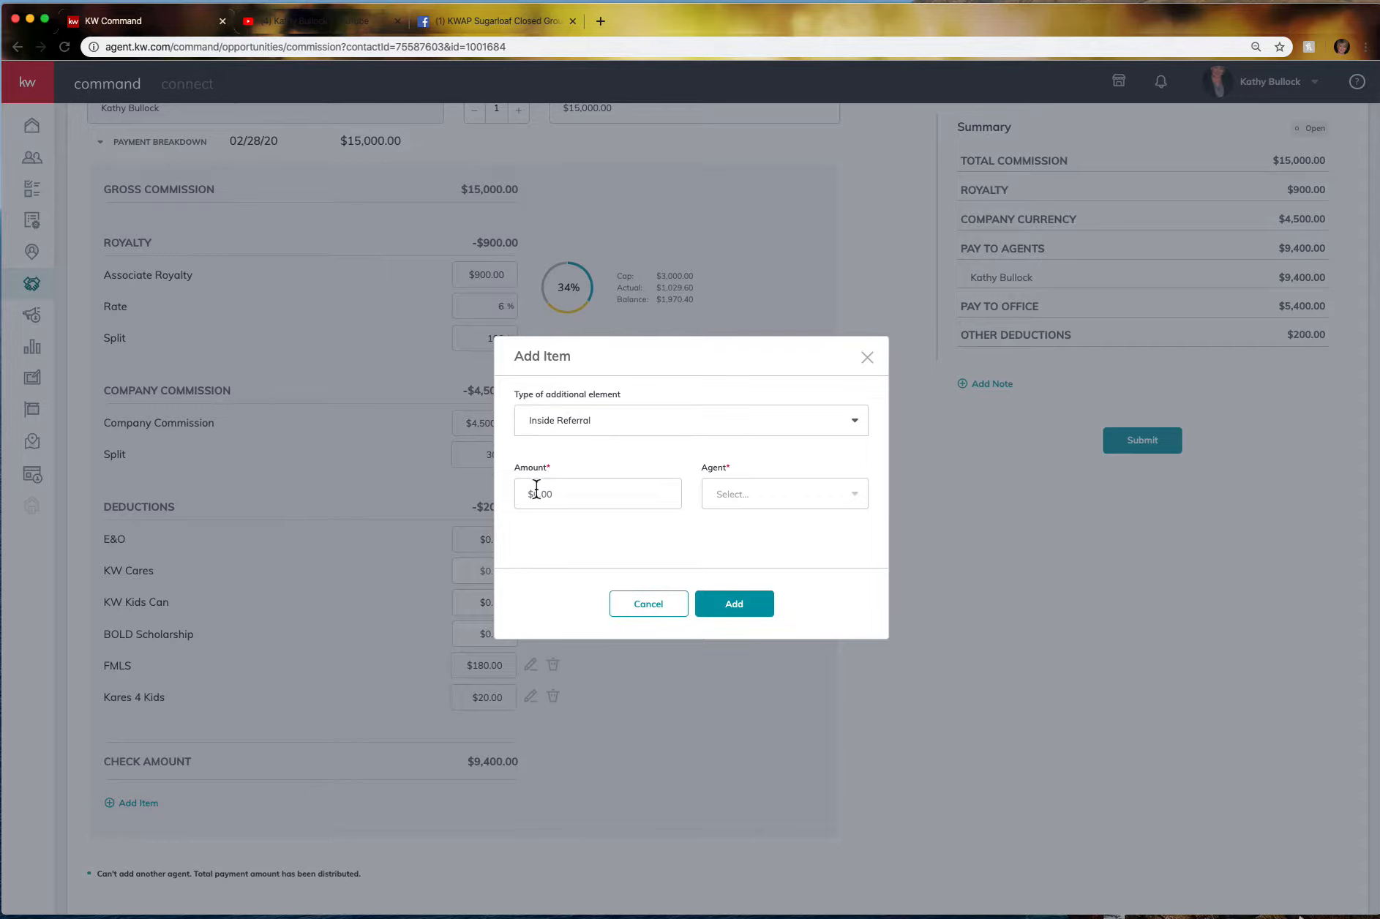
pyautogui.click(560, 496)
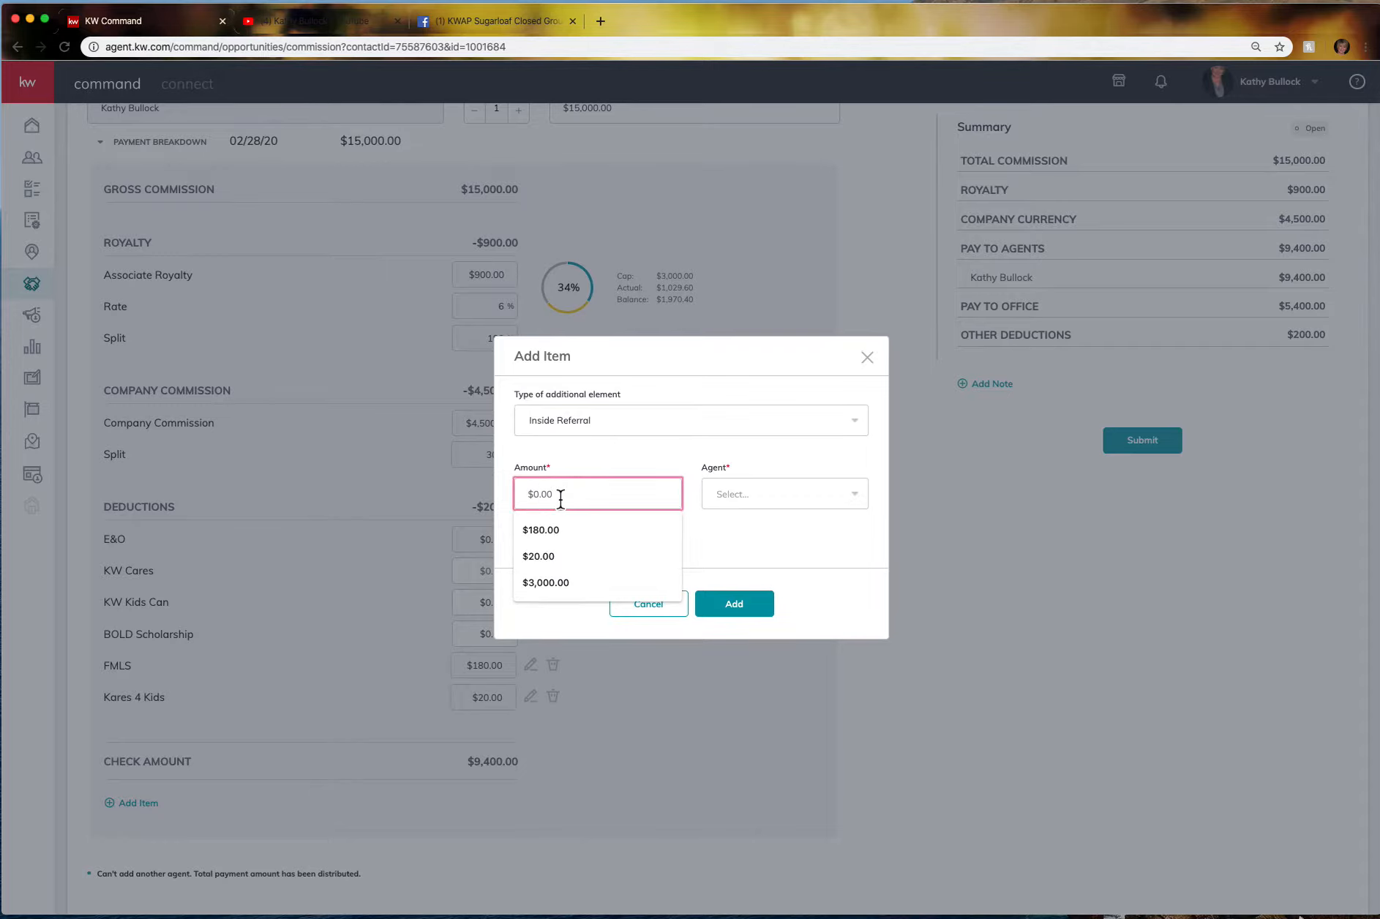
pyautogui.click(563, 584)
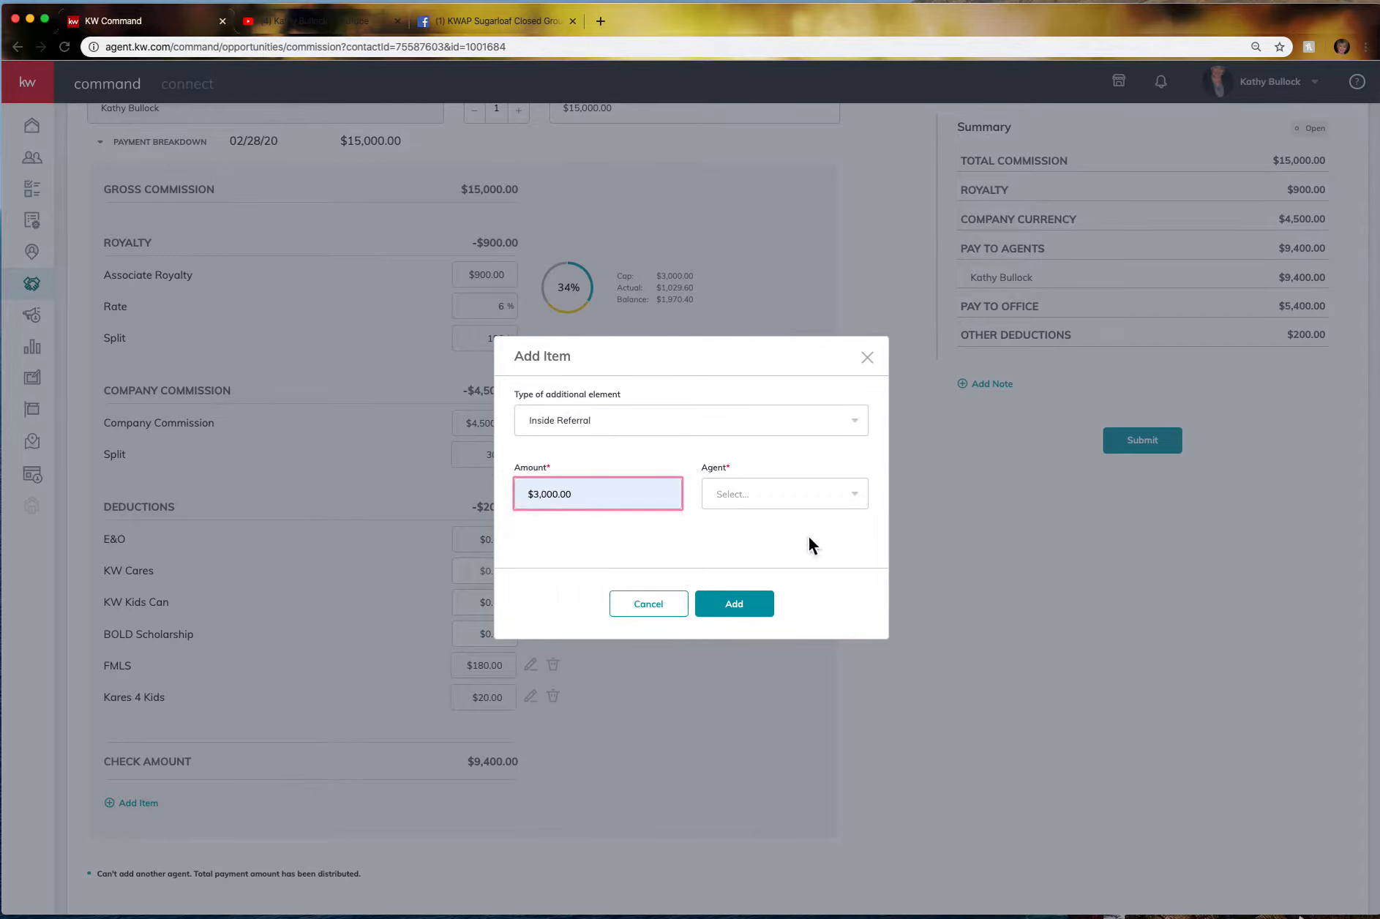
pyautogui.click(803, 502)
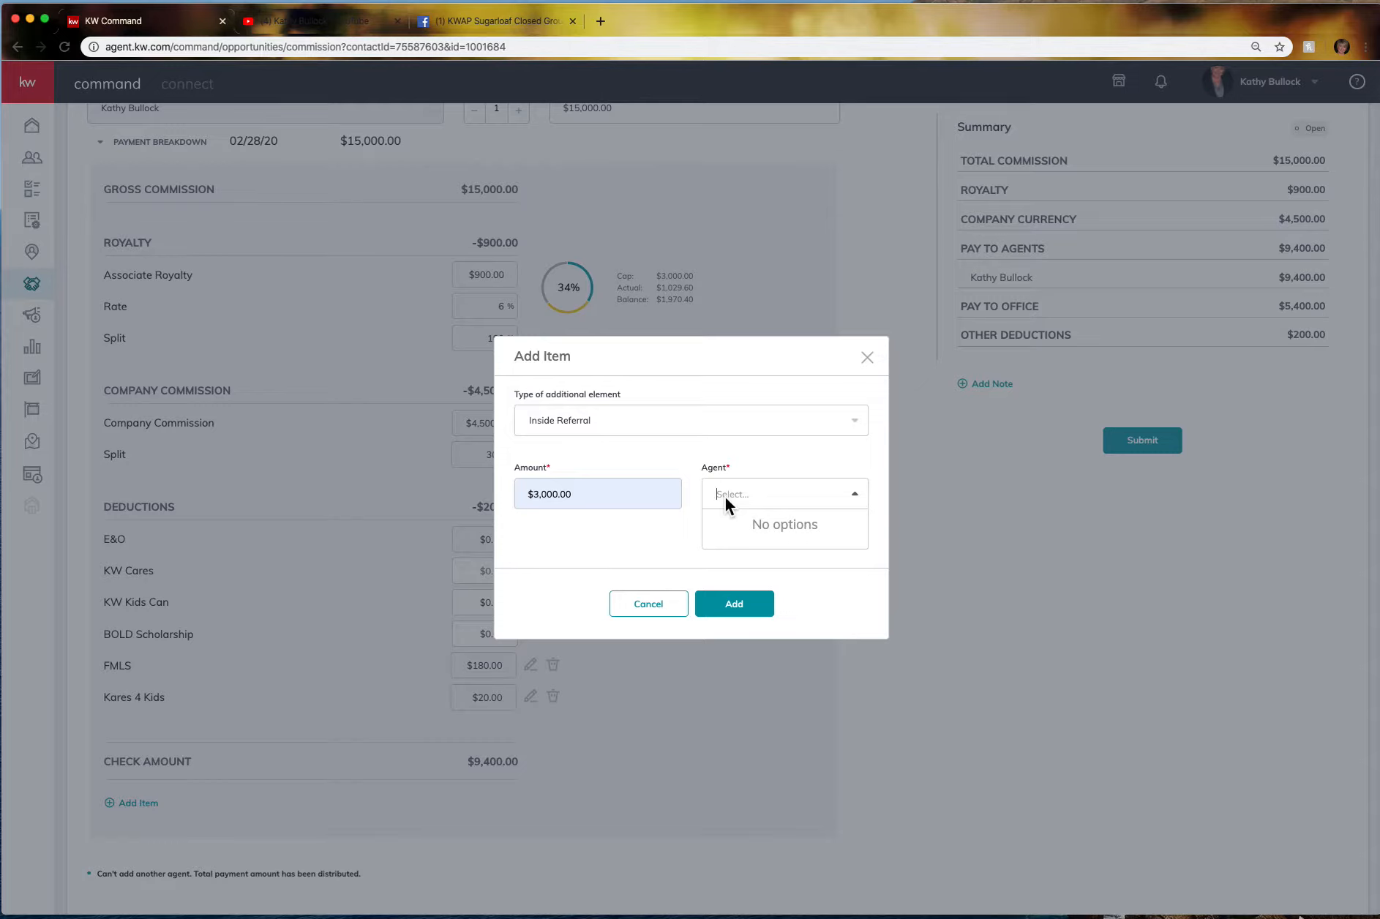
pyautogui.write('mignon')
pyautogui.click(757, 525)
pyautogui.click(750, 611)
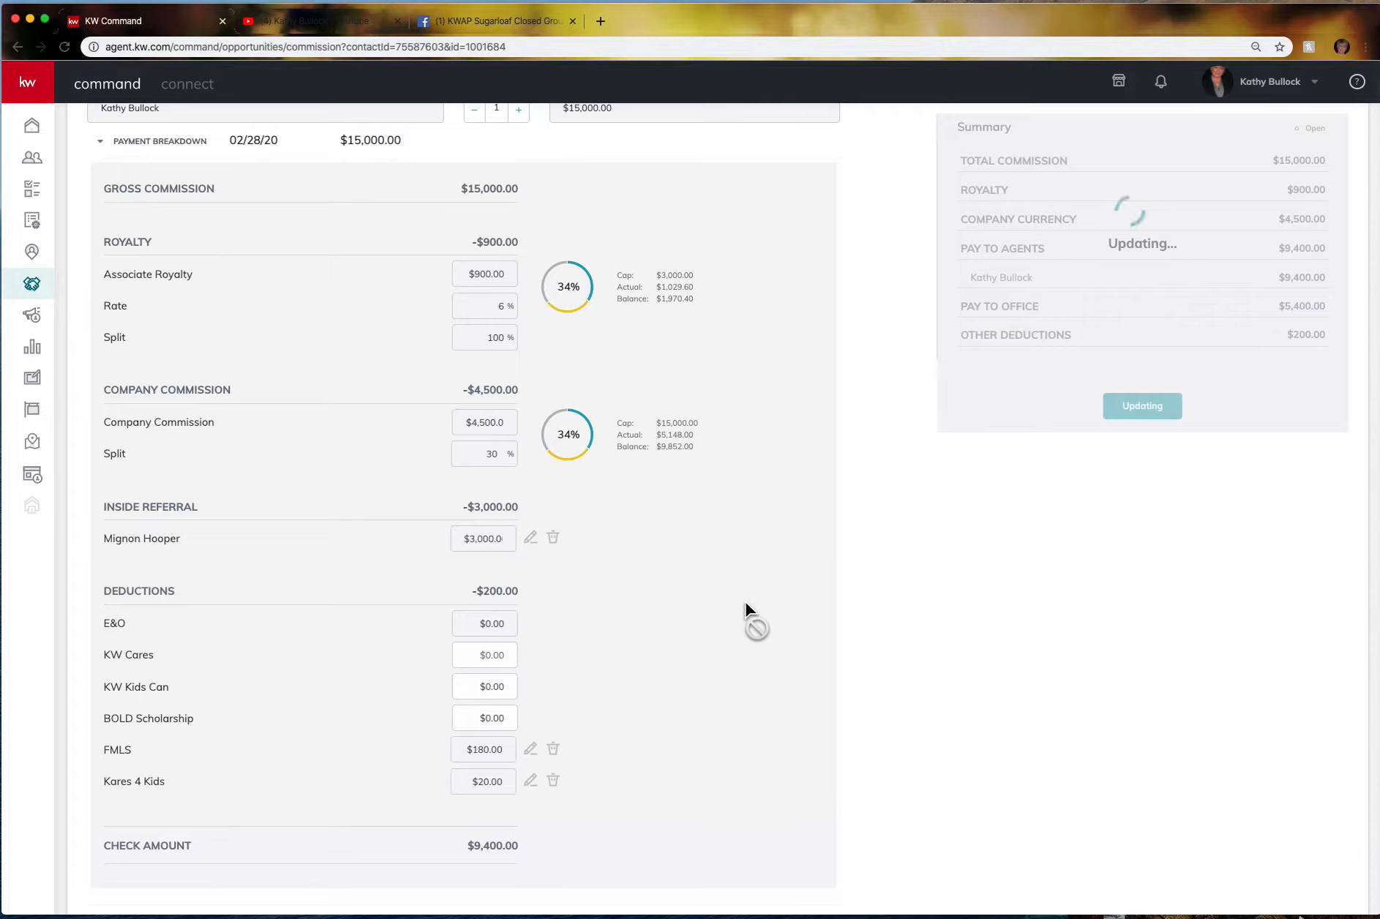
# Scroll through the stuck Commissions page, then reload it so the summary totals settle.
pyautogui.scroll(-1, 552, 464)
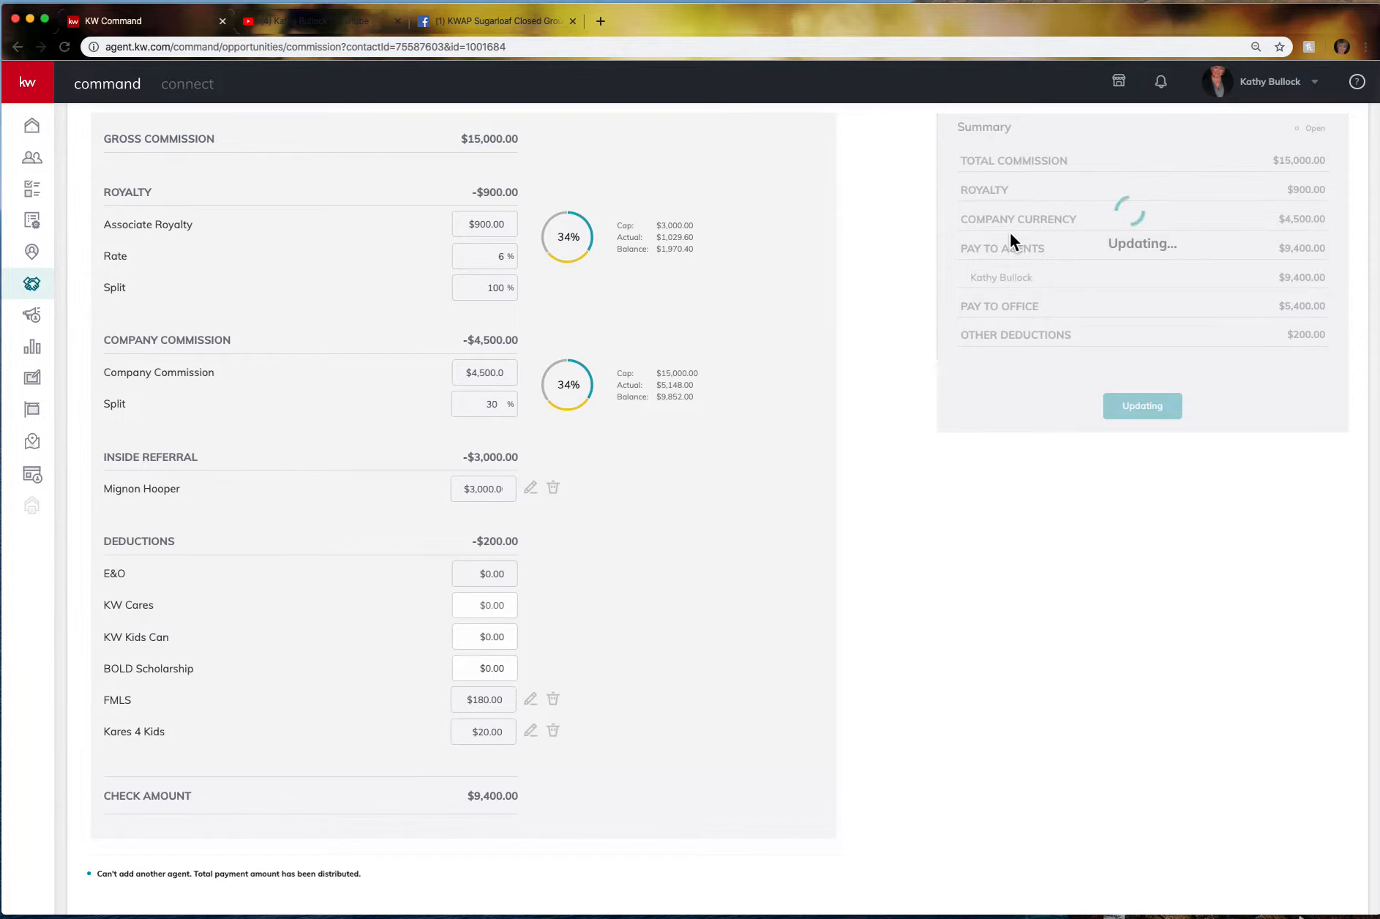
pyautogui.scroll(10, 1057, 347)
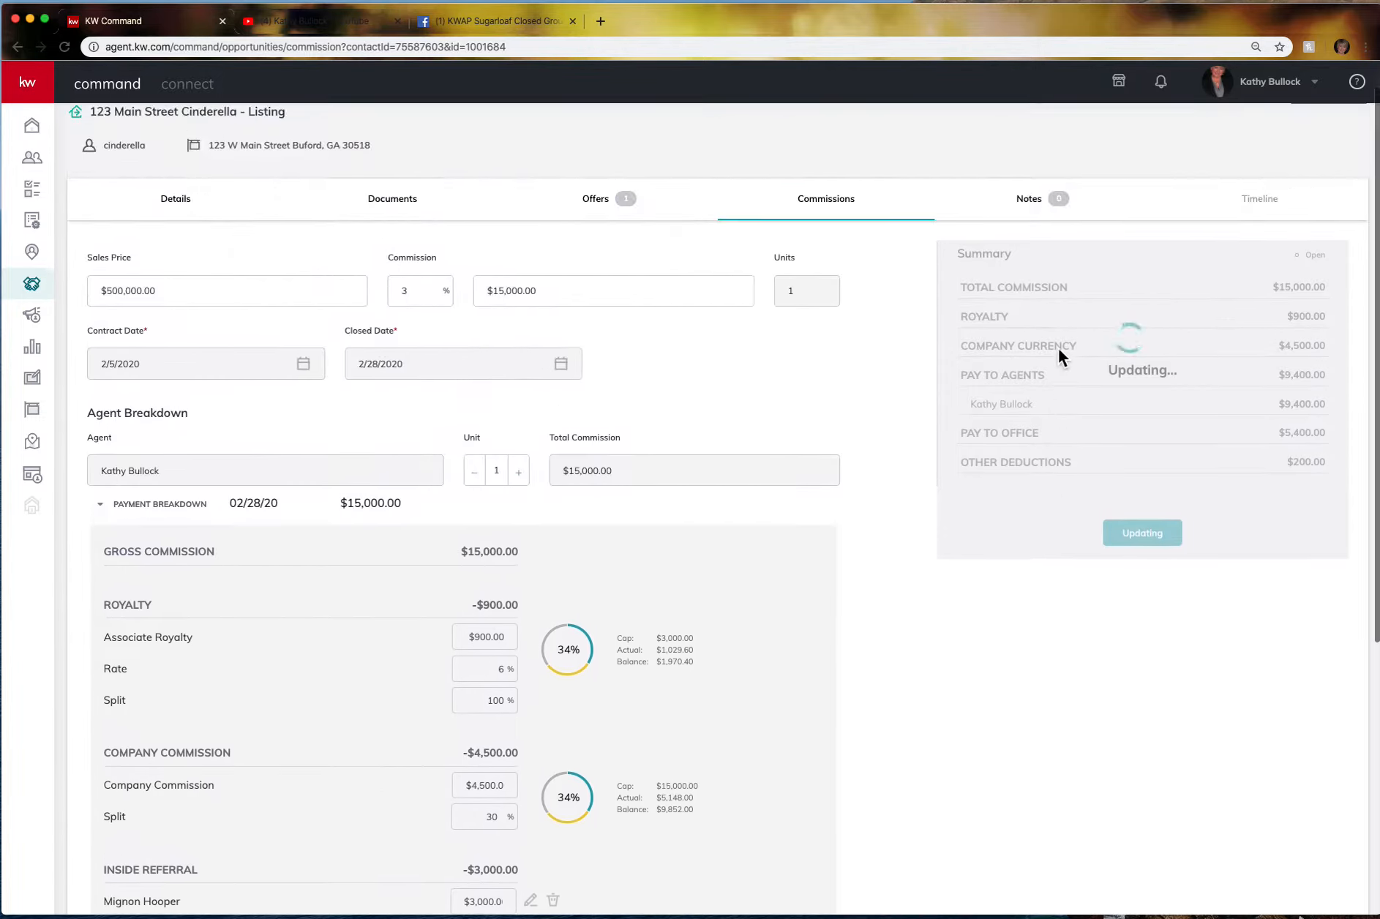
pyautogui.scroll(-3, 1058, 356)
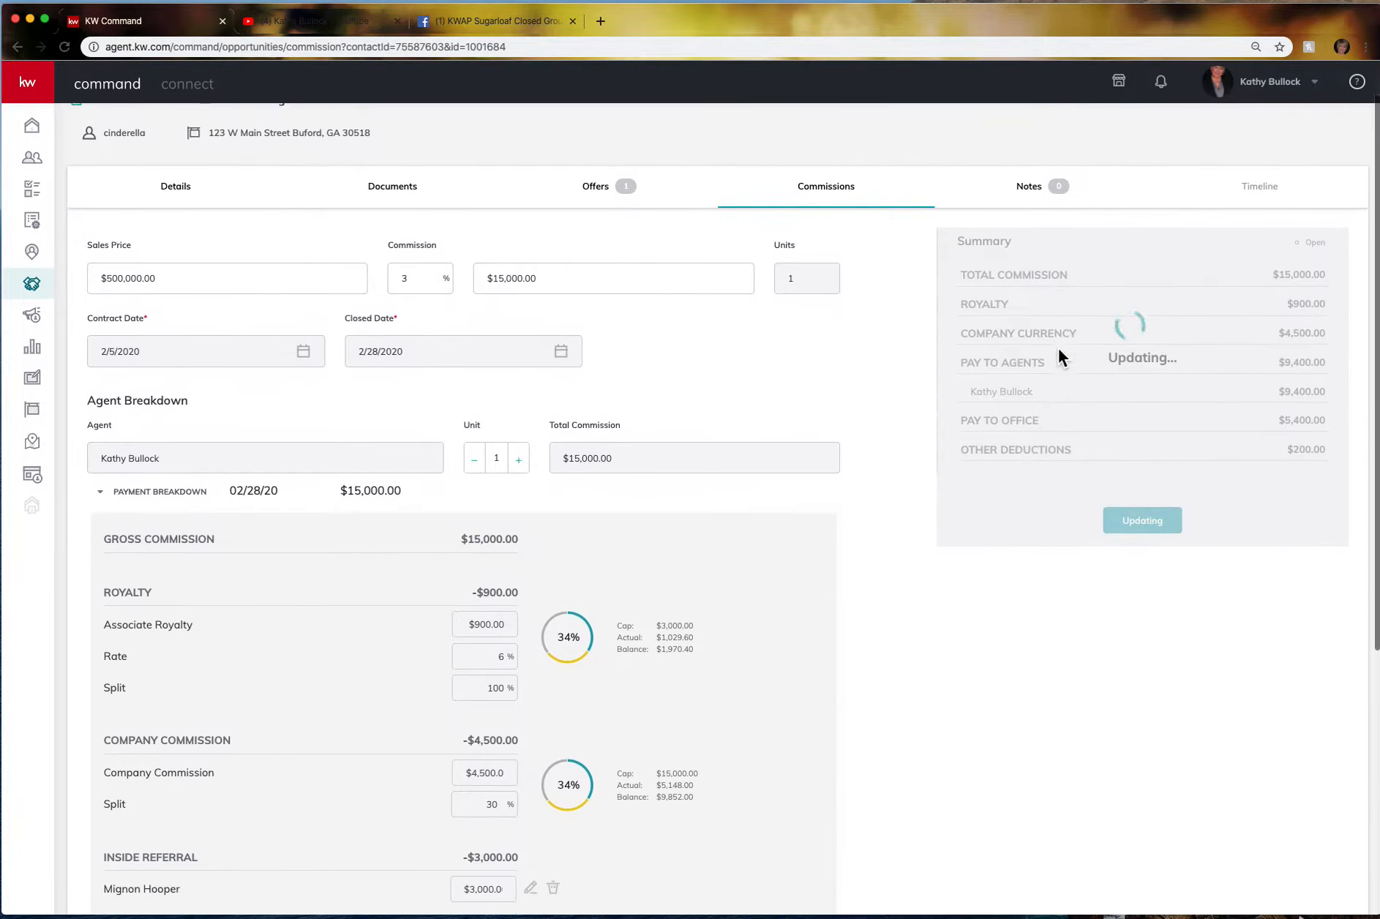
pyautogui.scroll(-8, 1059, 350)
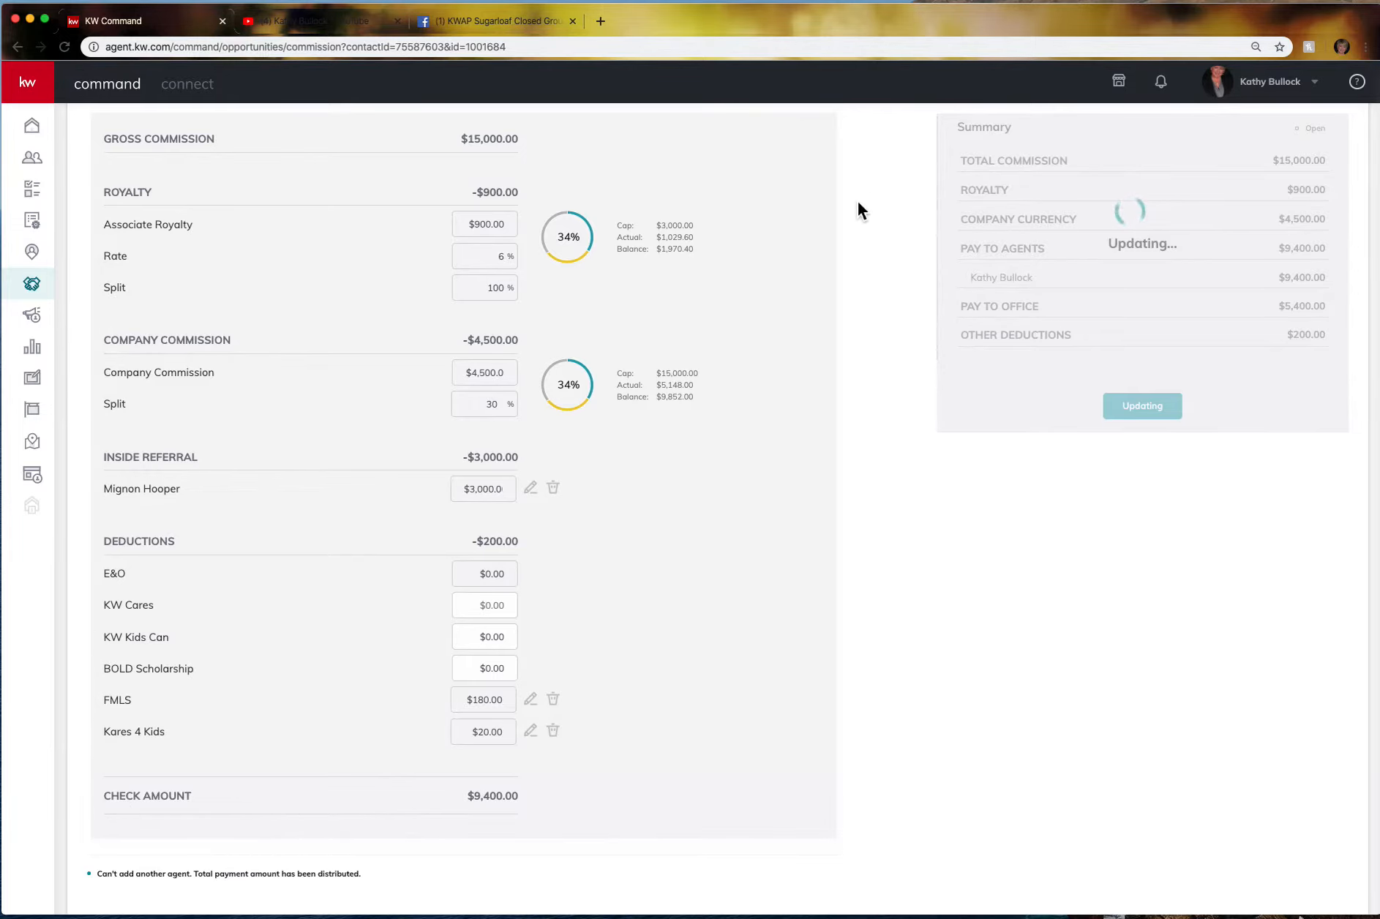
pyautogui.scroll(10, 858, 204)
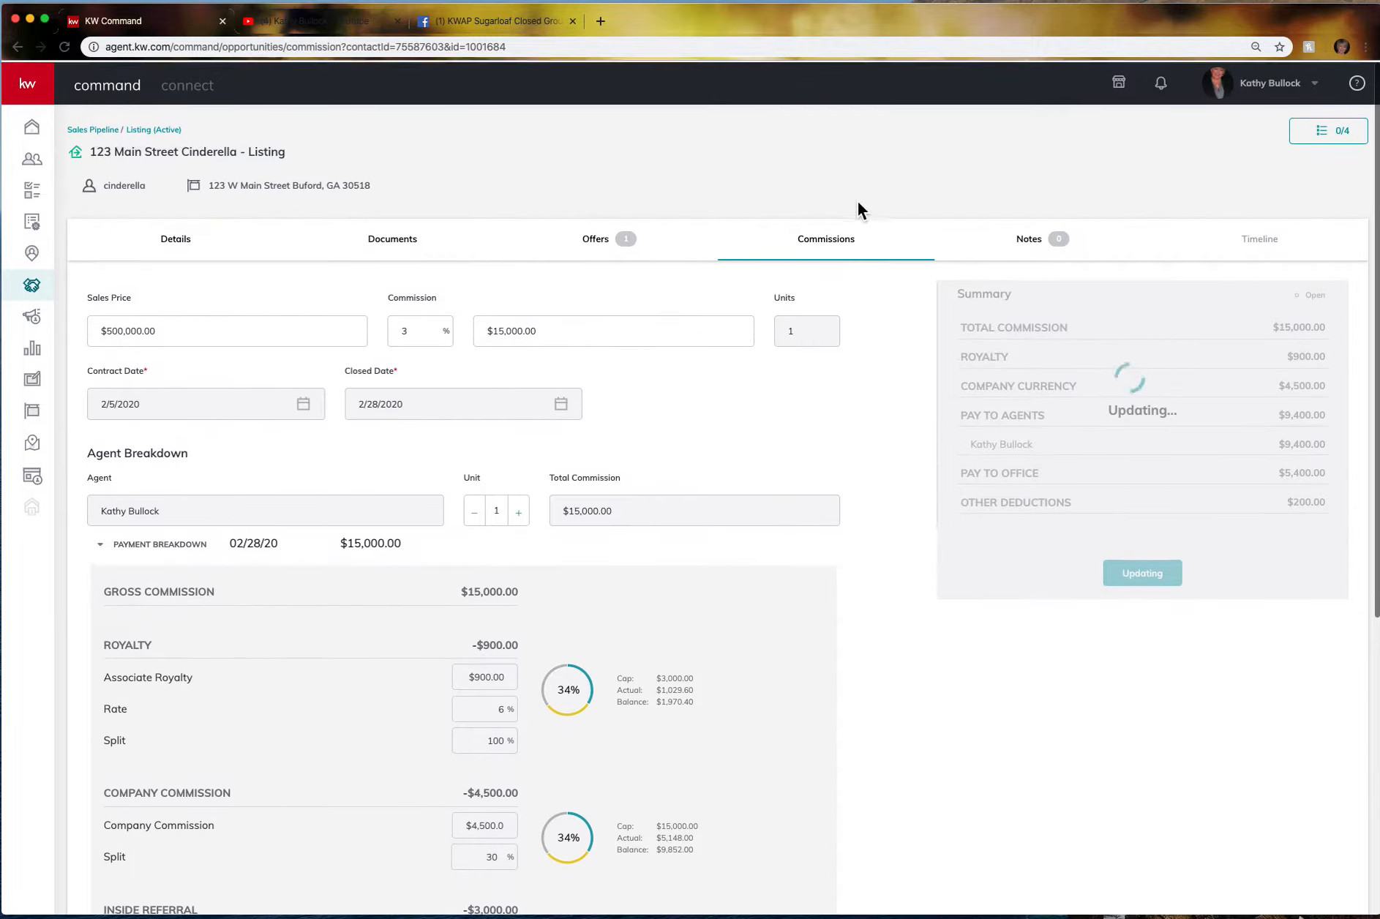
pyautogui.scroll(-1, 857, 204)
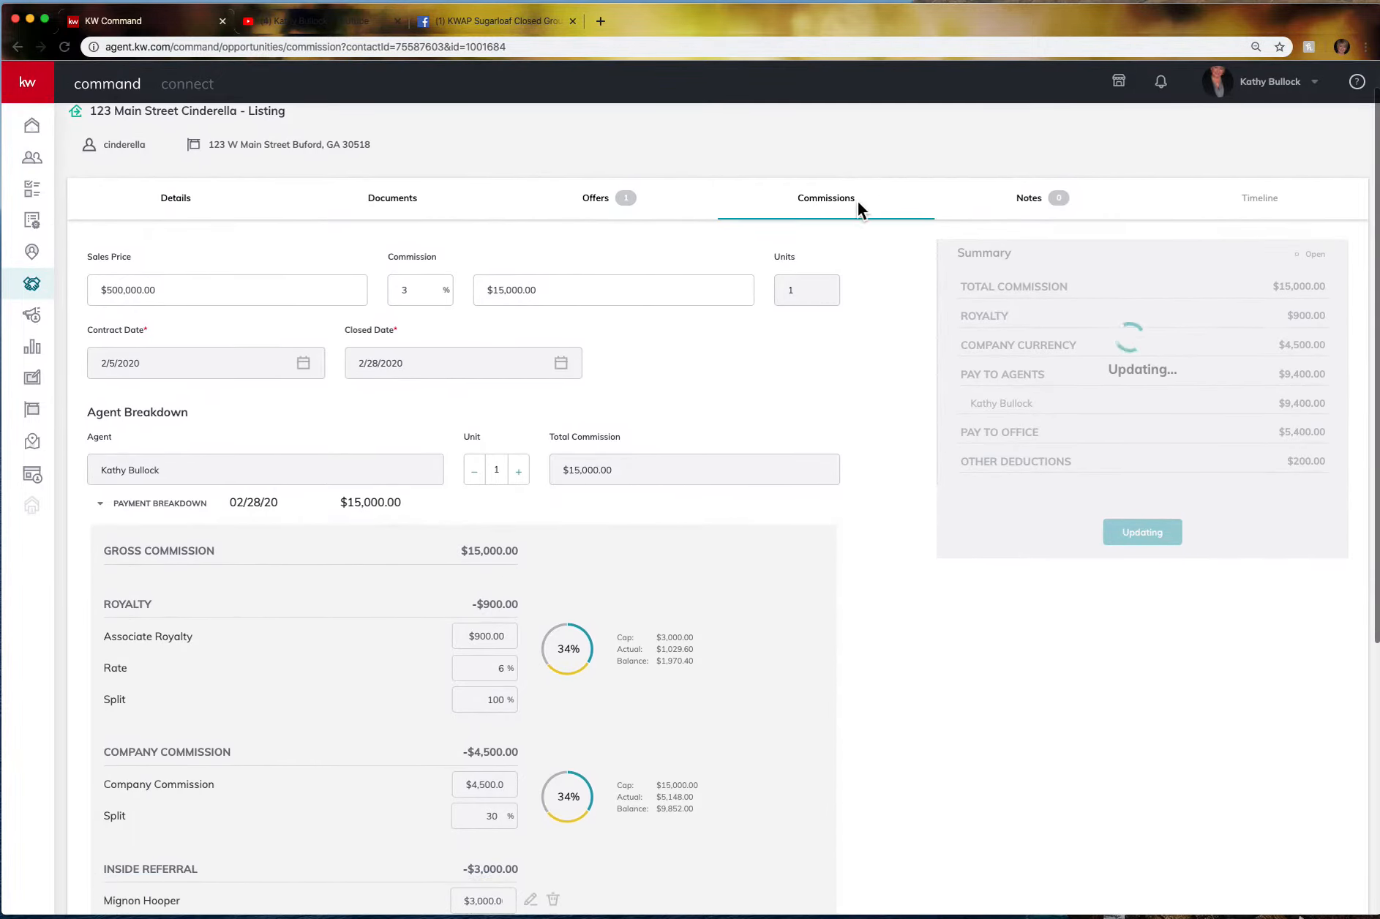
pyautogui.click(64, 47)
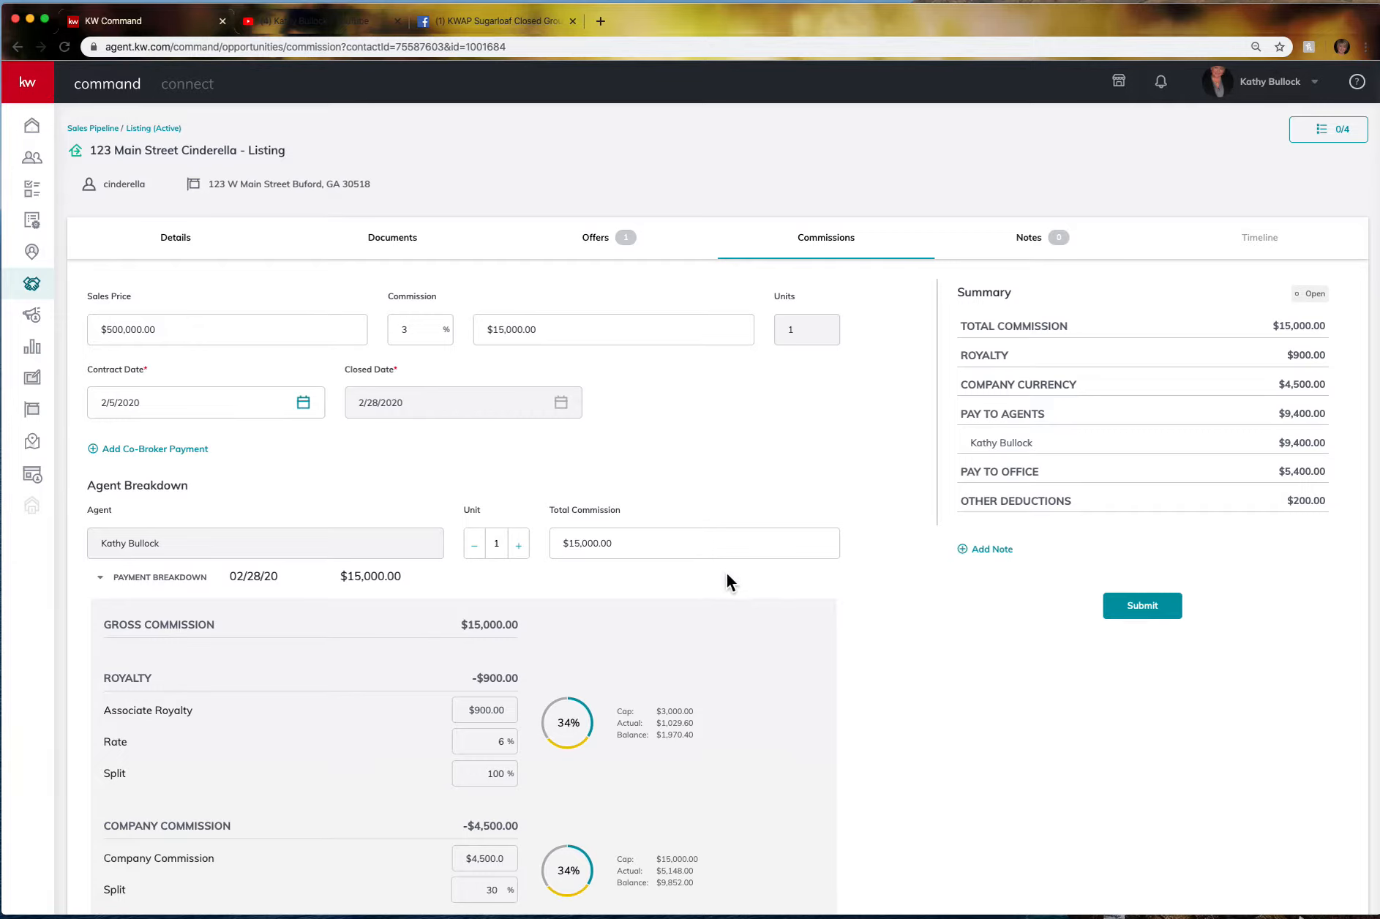
pyautogui.scroll(-6, 726, 582)
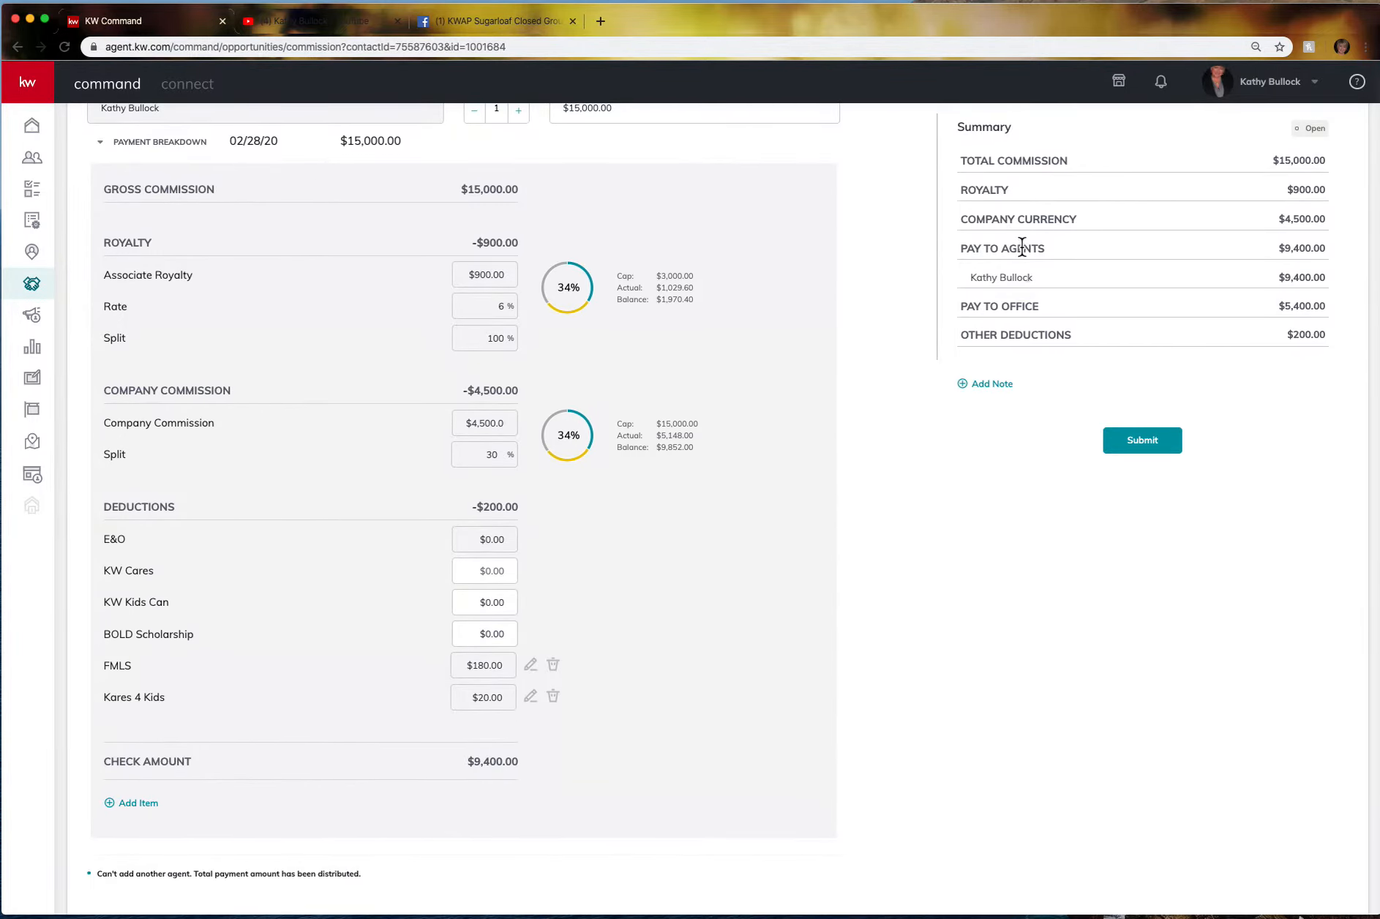
pyautogui.click(142, 807)
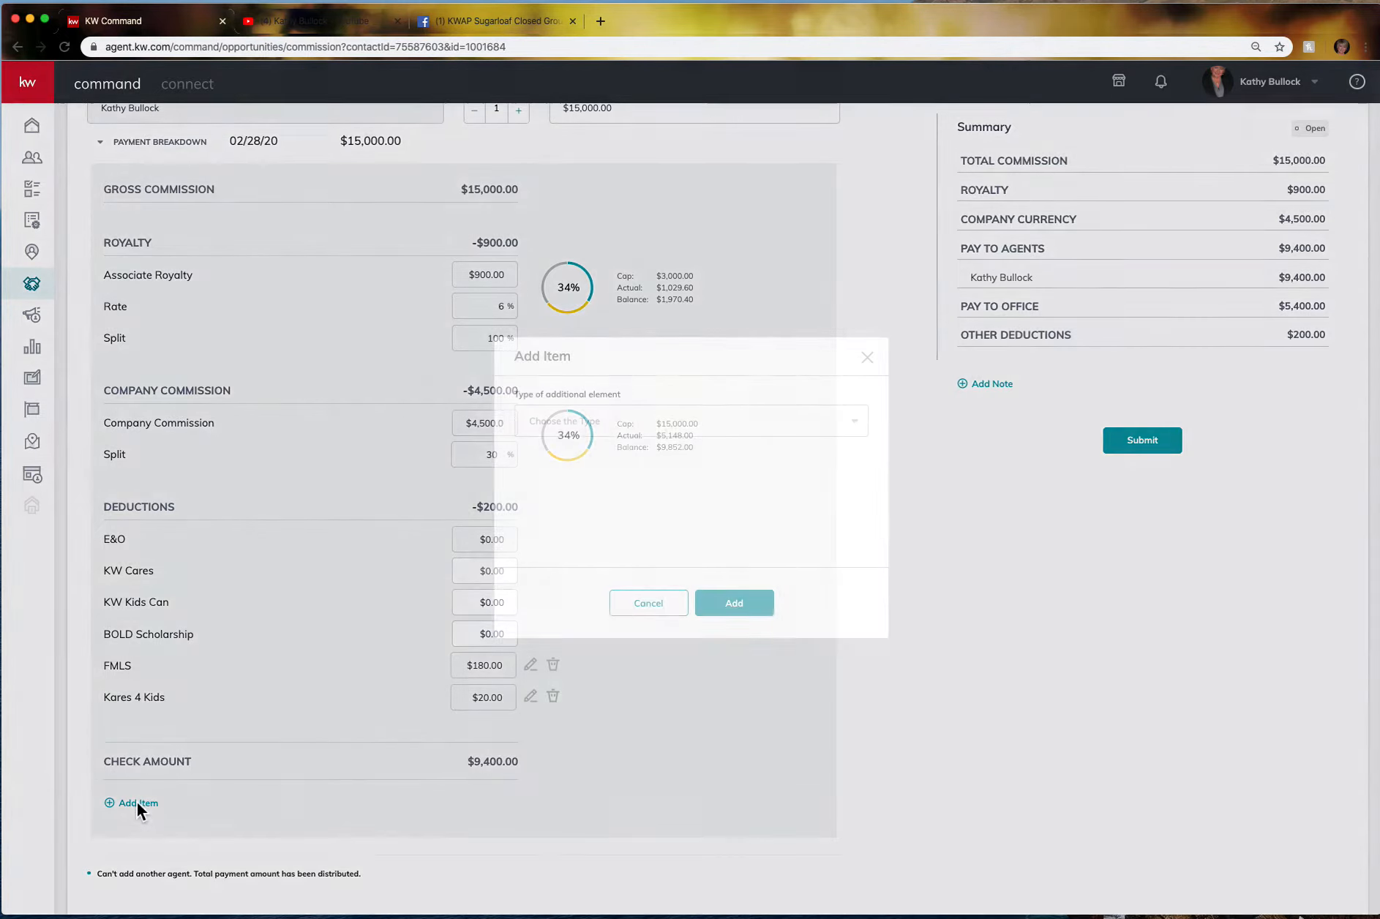
pyautogui.click(566, 427)
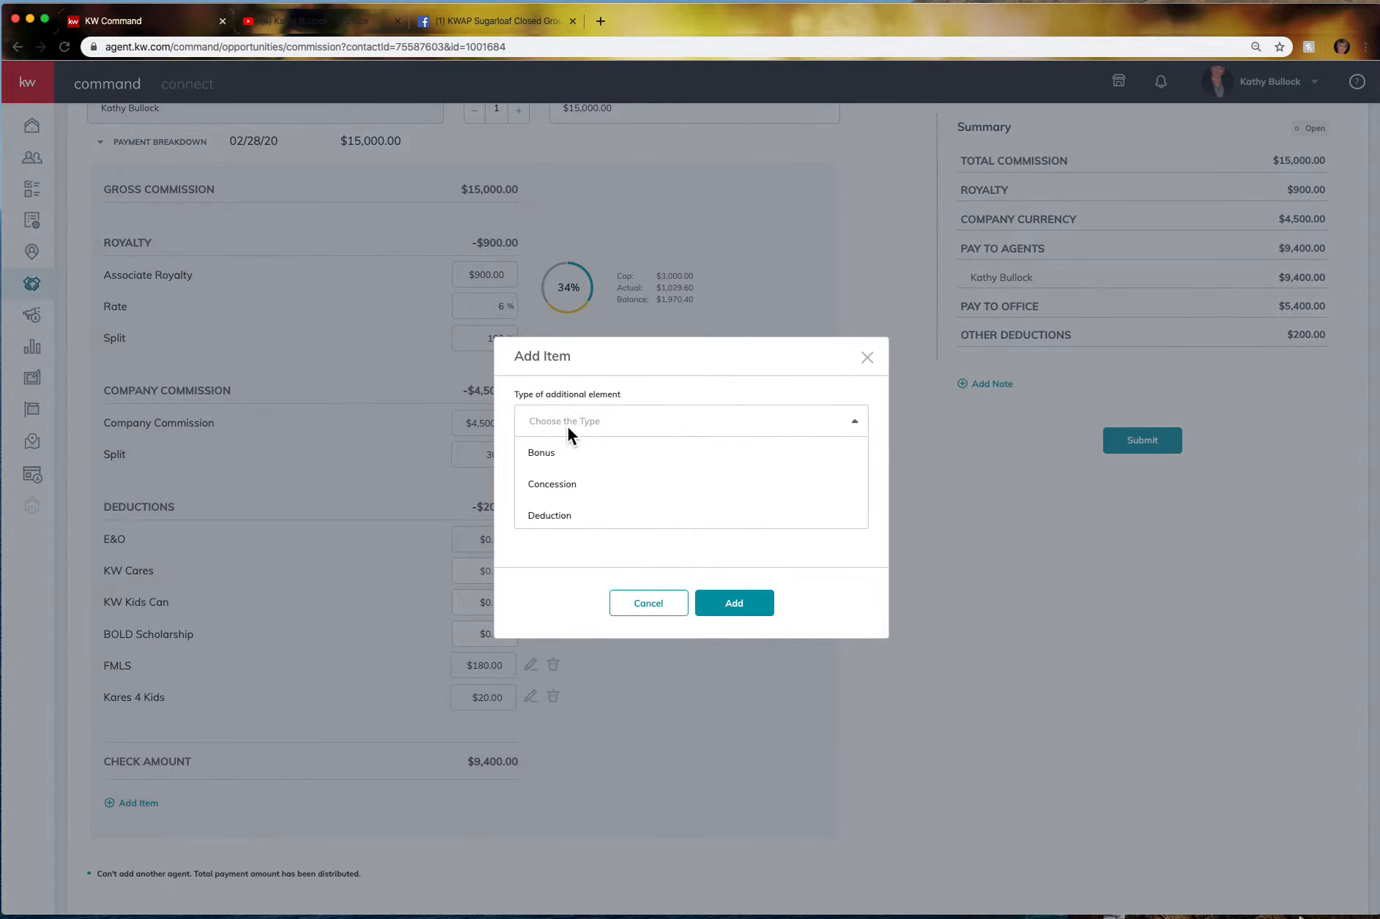
pyautogui.scroll(-2, 579, 502)
pyautogui.click(583, 483)
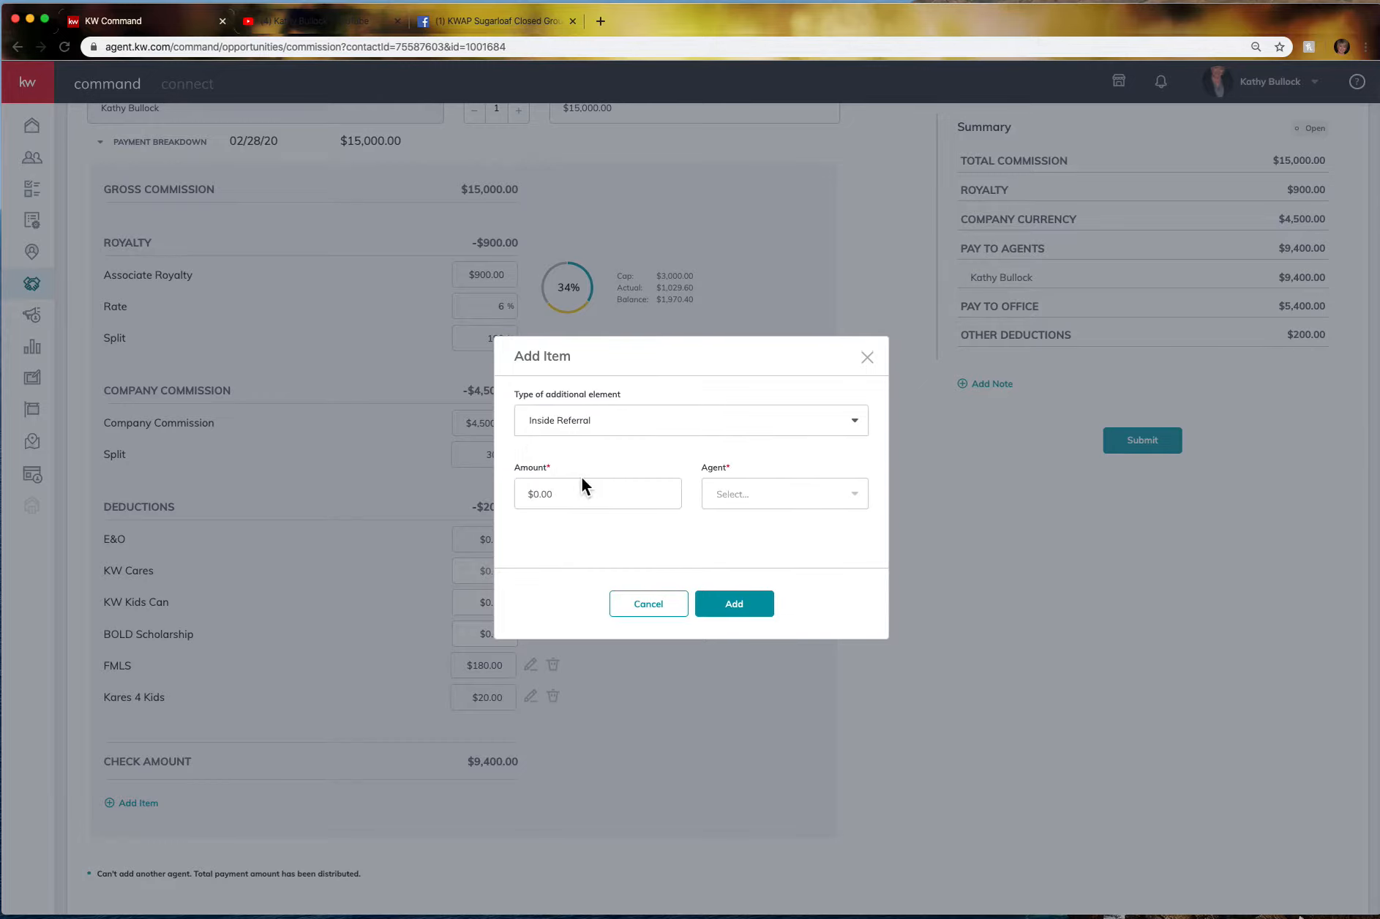
pyautogui.click(570, 492)
pyautogui.click(566, 531)
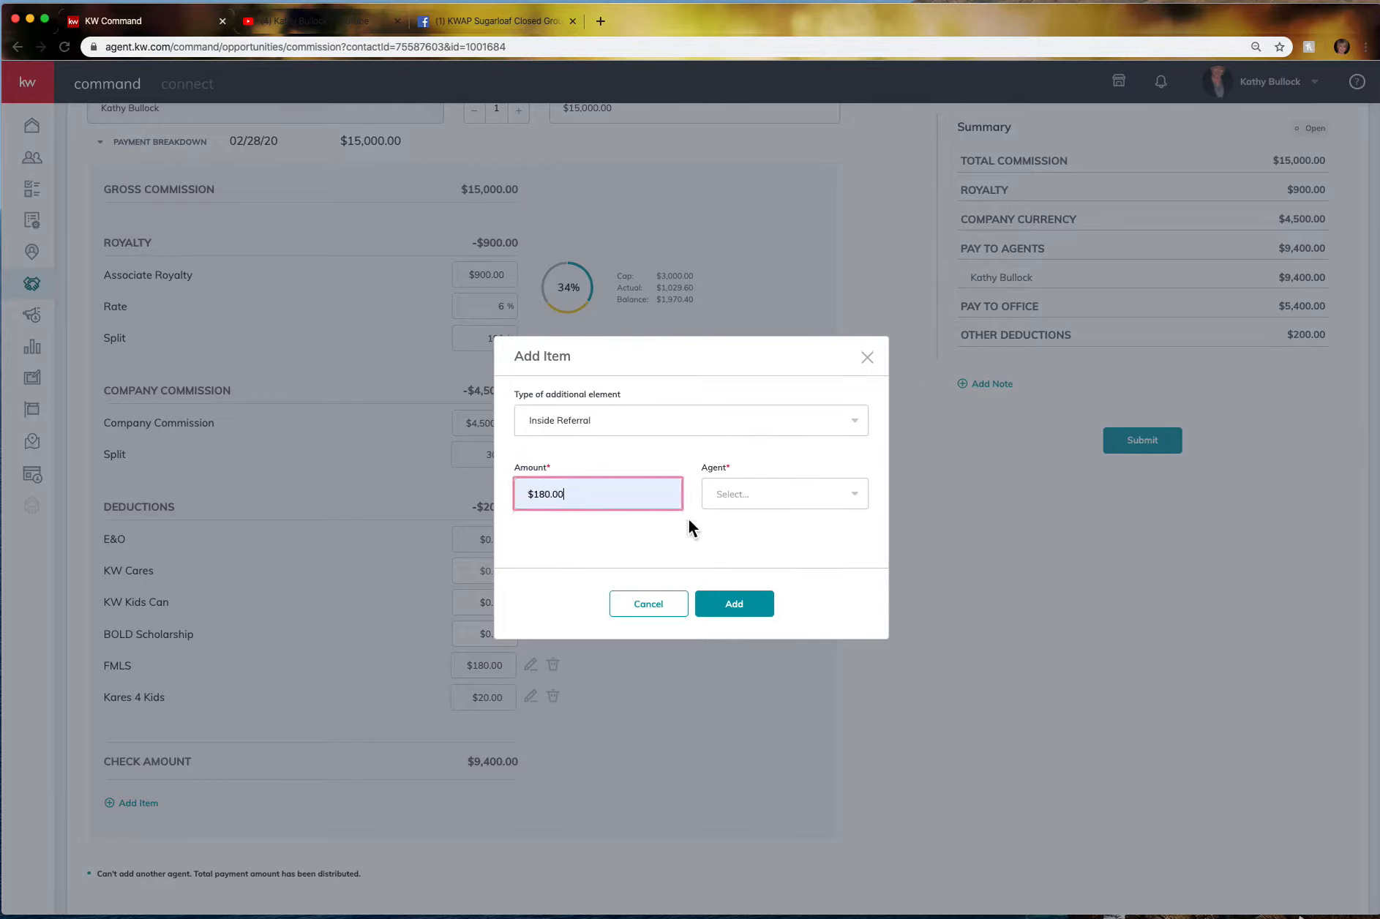
pyautogui.click(785, 495)
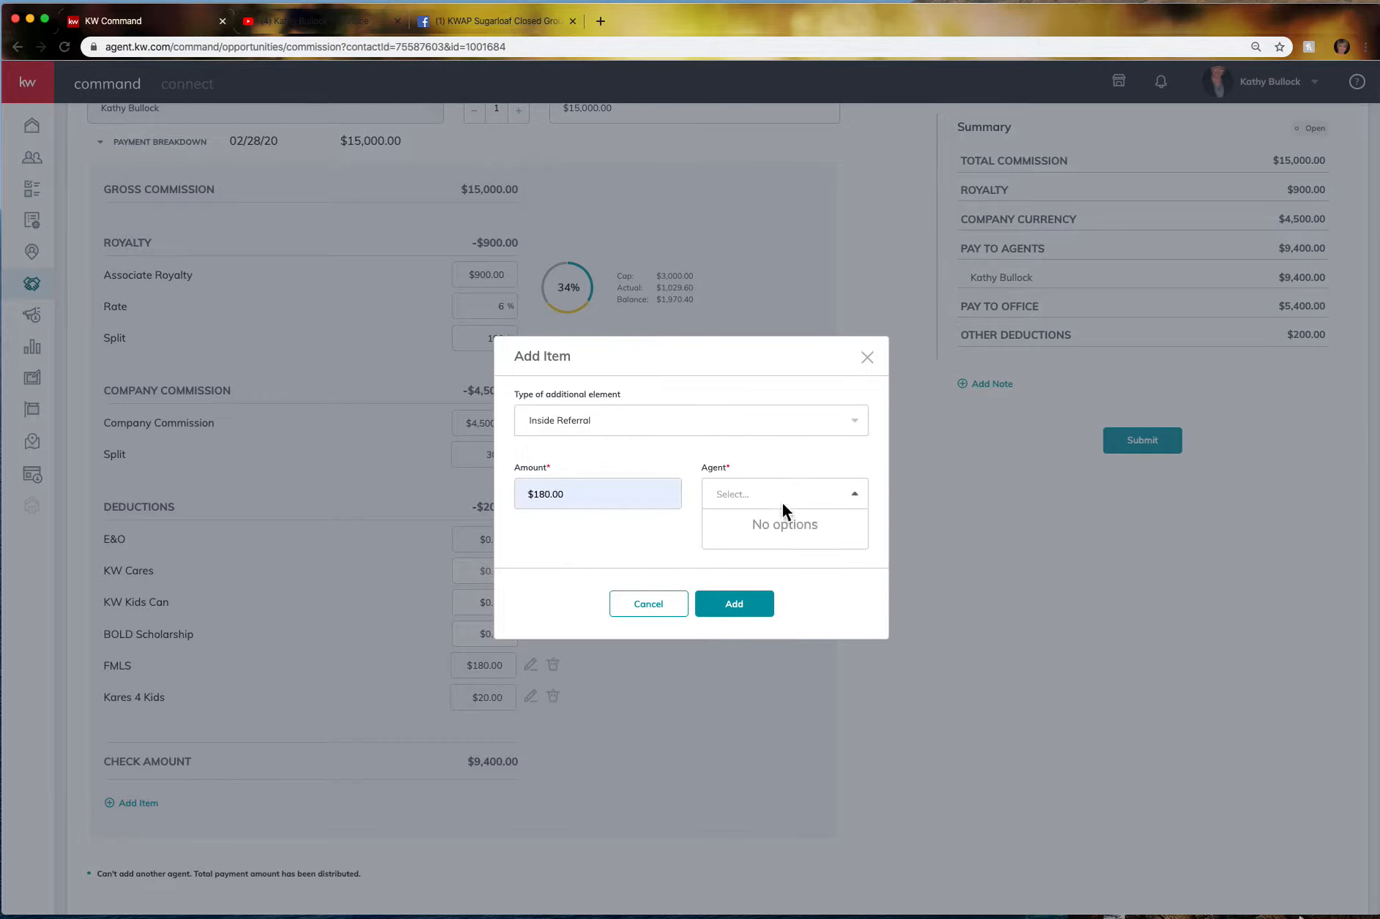
pyautogui.click(744, 524)
pyautogui.click(748, 607)
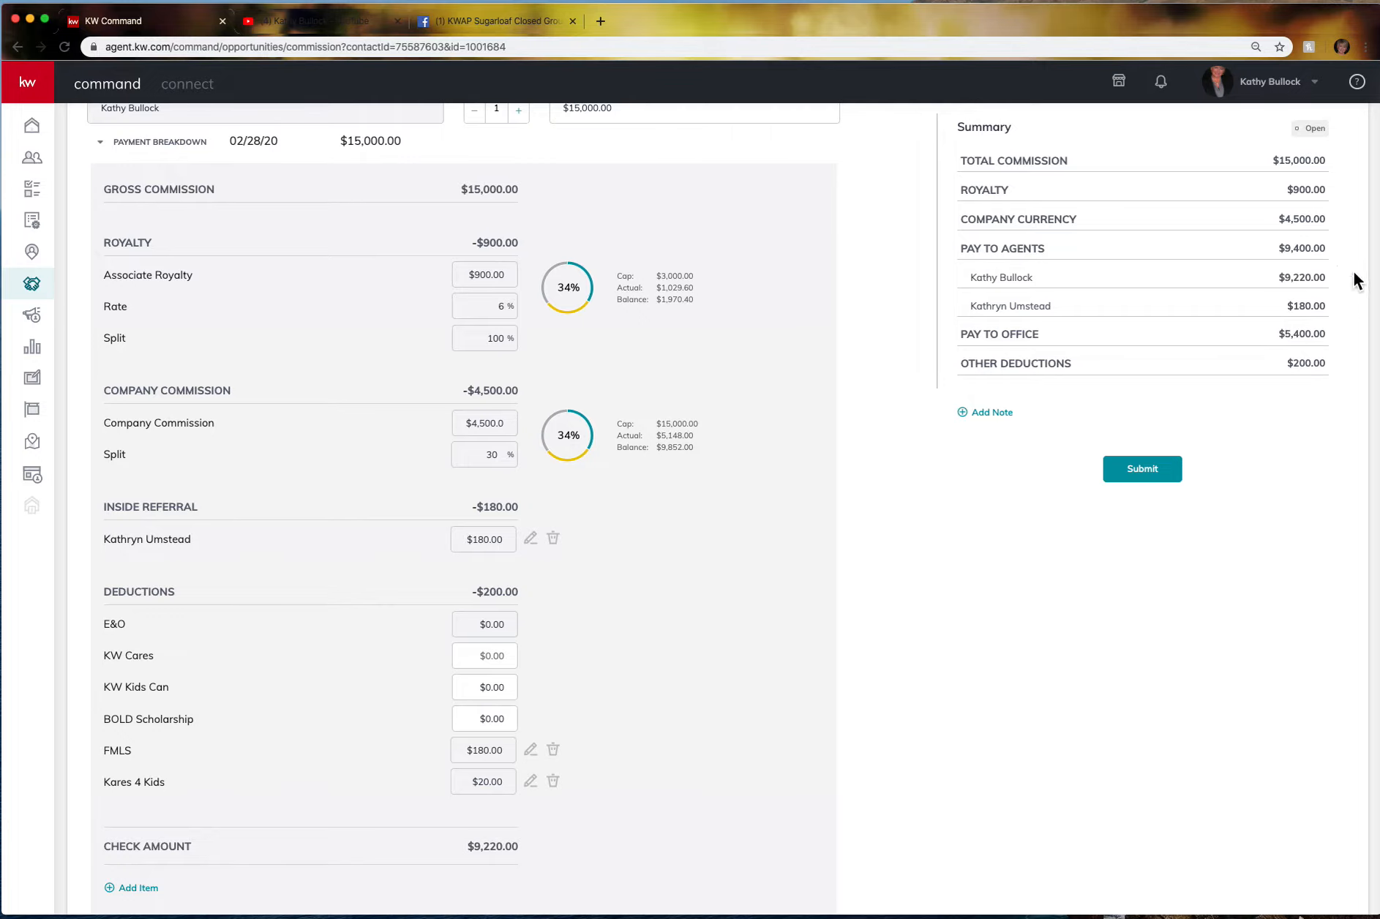
# Begin a new Outside Referral item with a $360.00 (2.4%) referral amount.
pyautogui.scroll(-2, 253, 590)
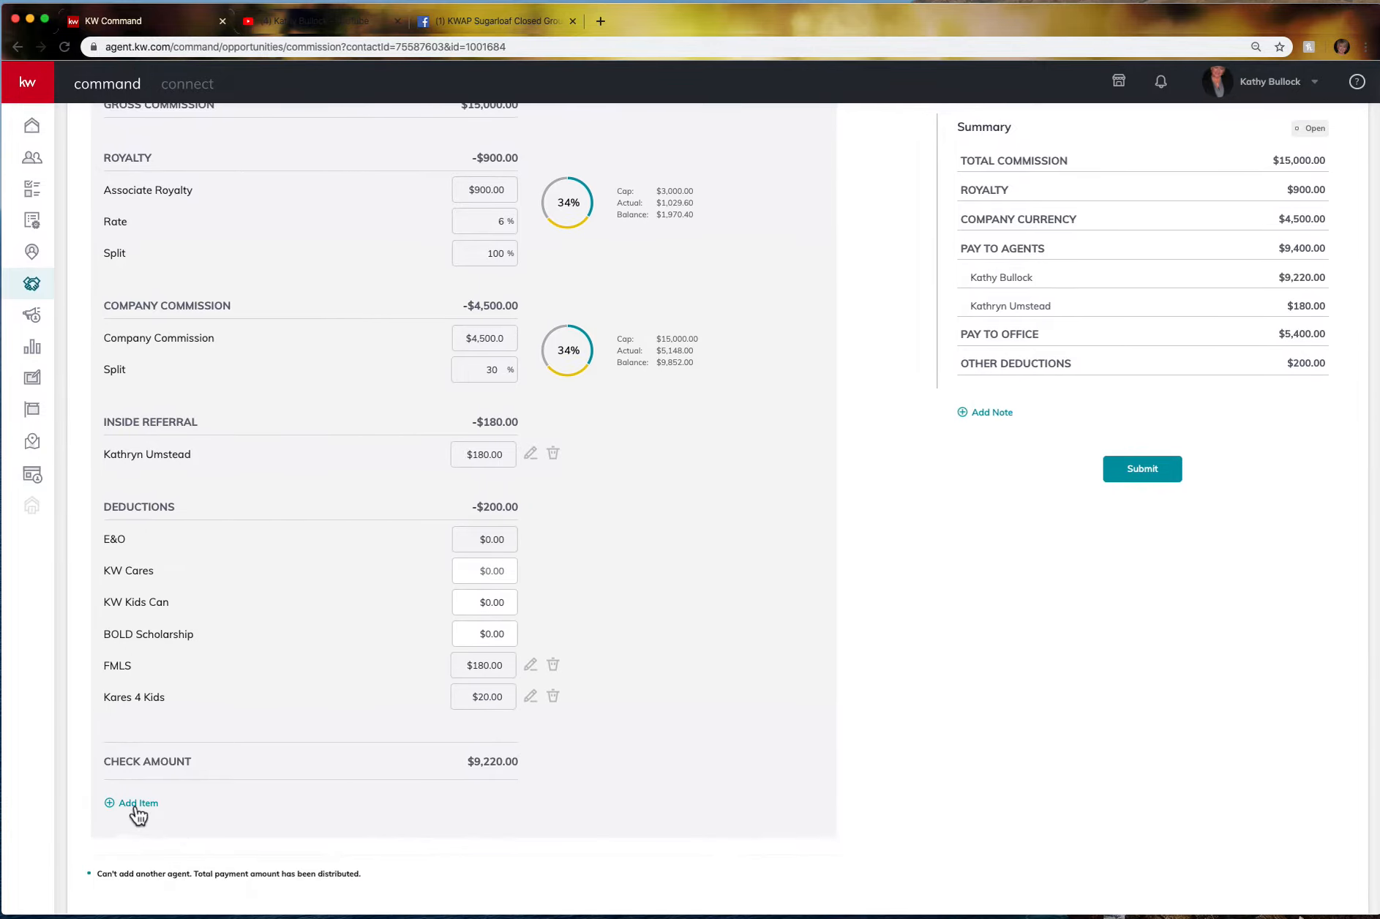
pyautogui.click(132, 802)
pyautogui.click(628, 422)
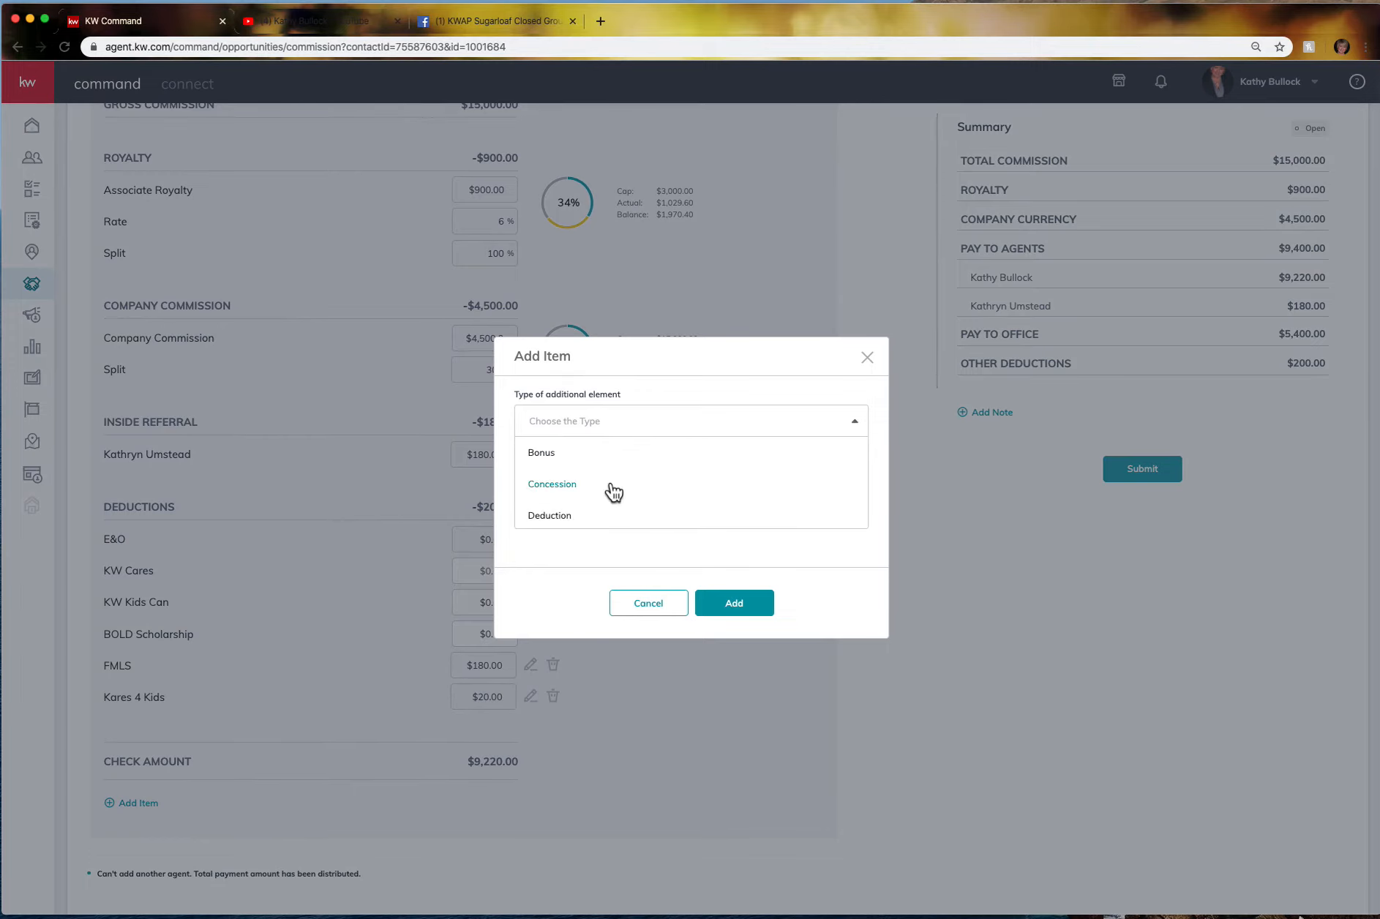
pyautogui.scroll(-1, 613, 492)
pyautogui.scroll(-3, 613, 491)
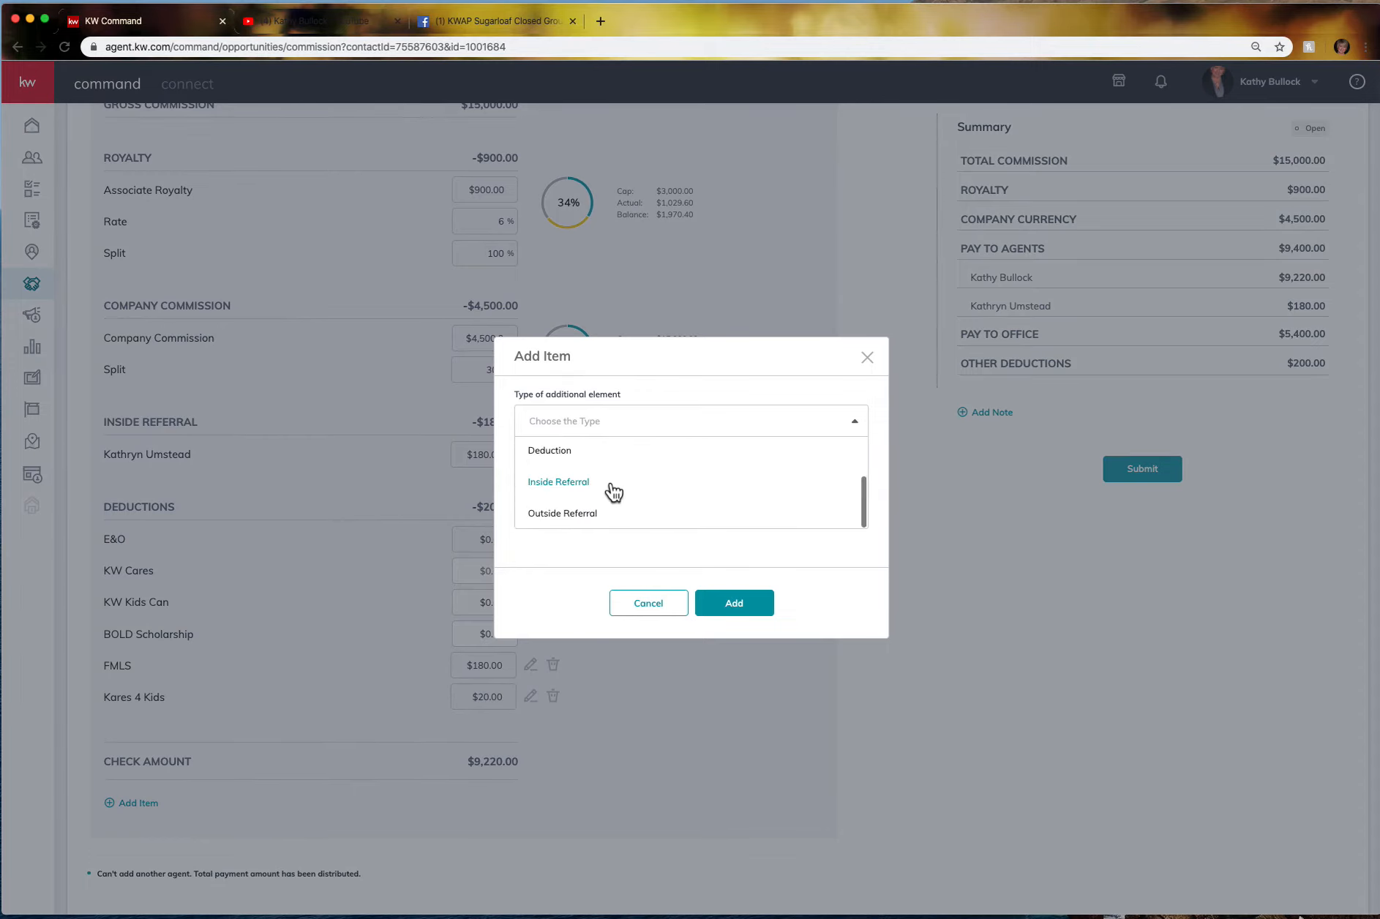
pyautogui.click(559, 517)
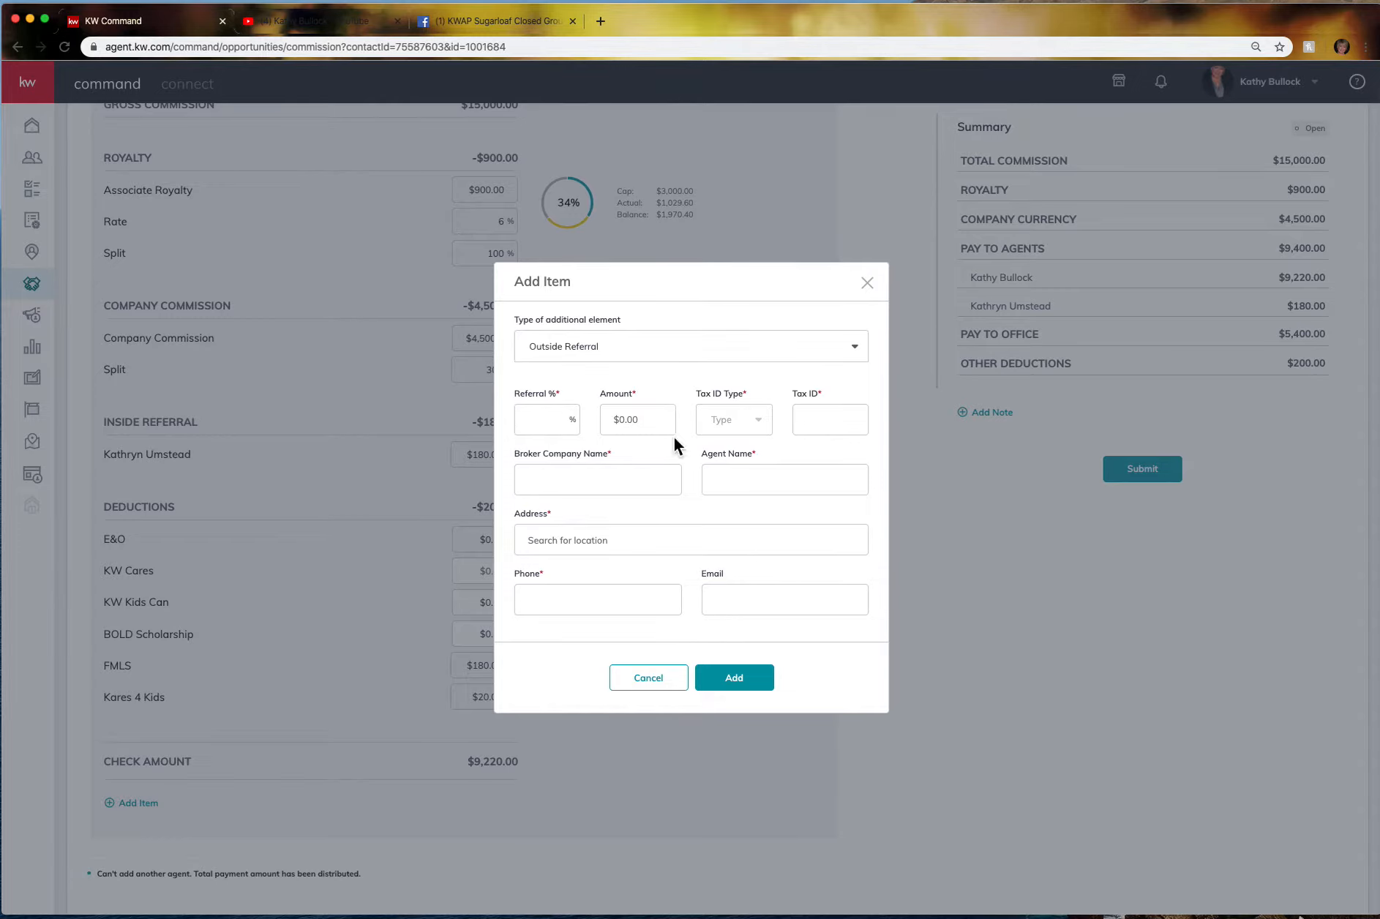
pyautogui.click(651, 422)
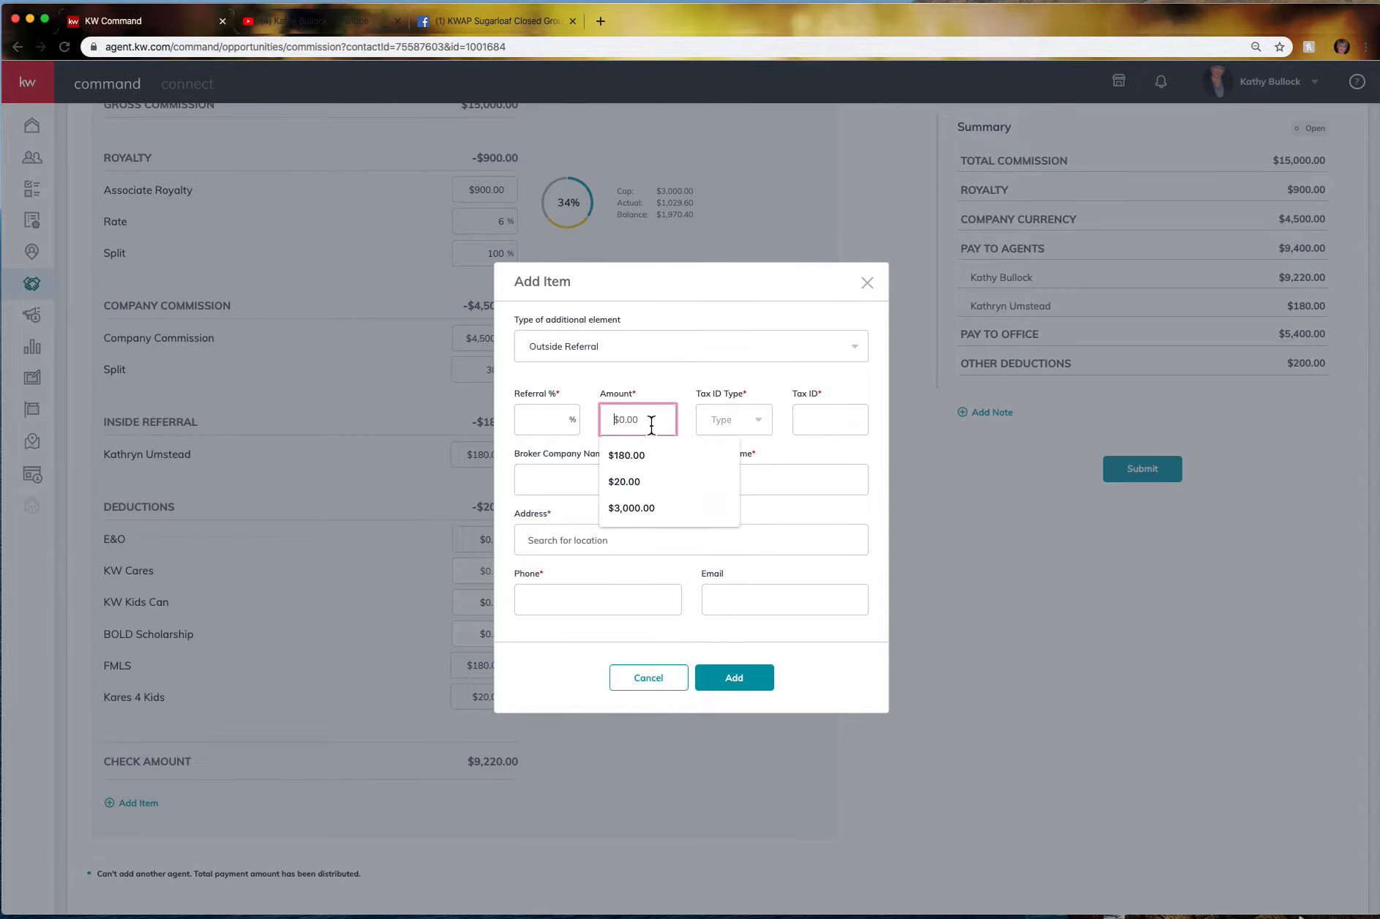
pyautogui.write('360')
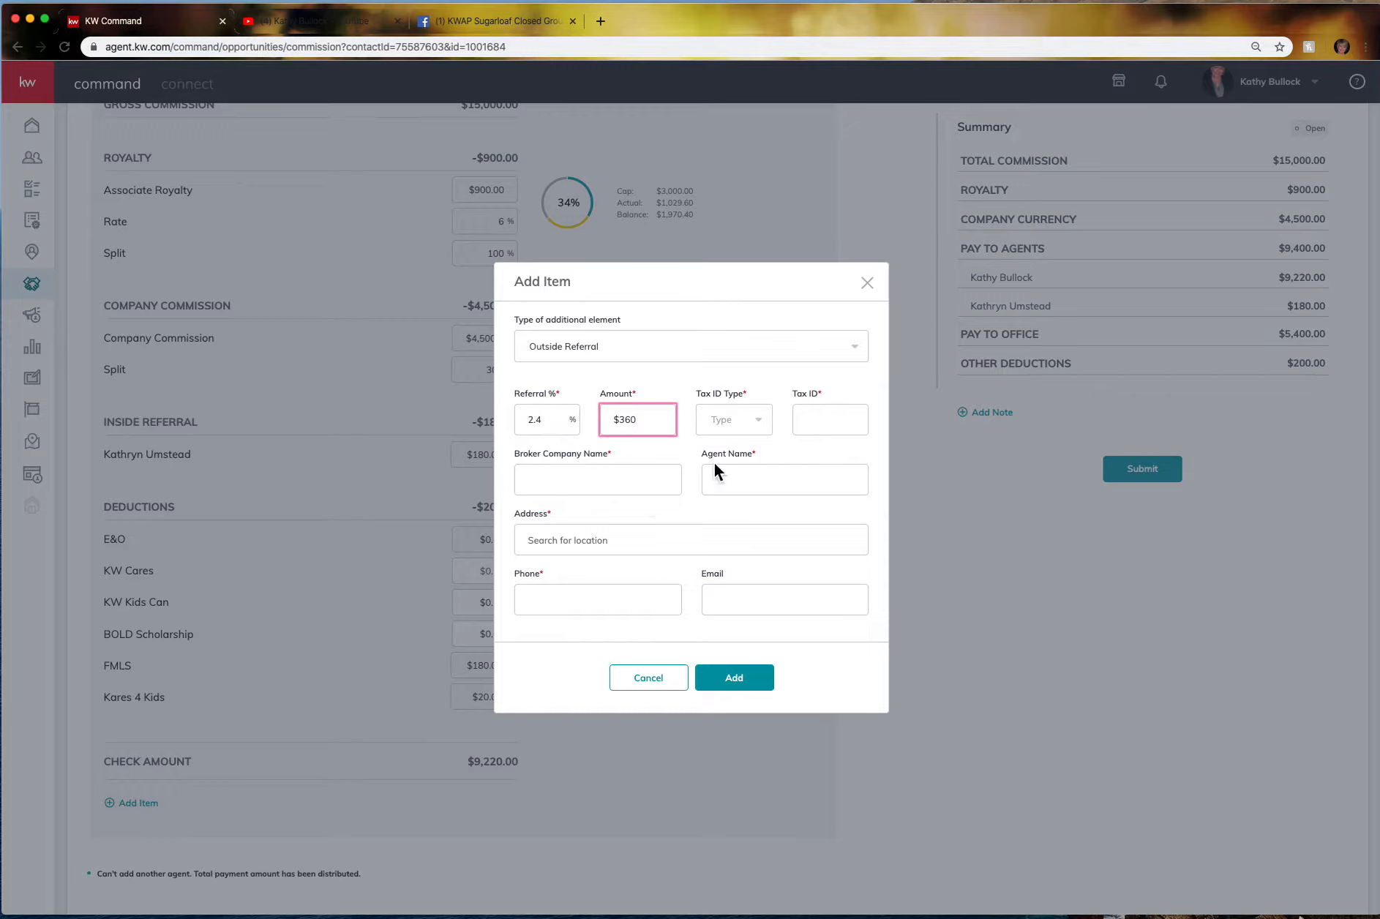
# Set Tax ID Type to EIN, fill the tax ID, and name broker and agent Test.
pyautogui.click(764, 426)
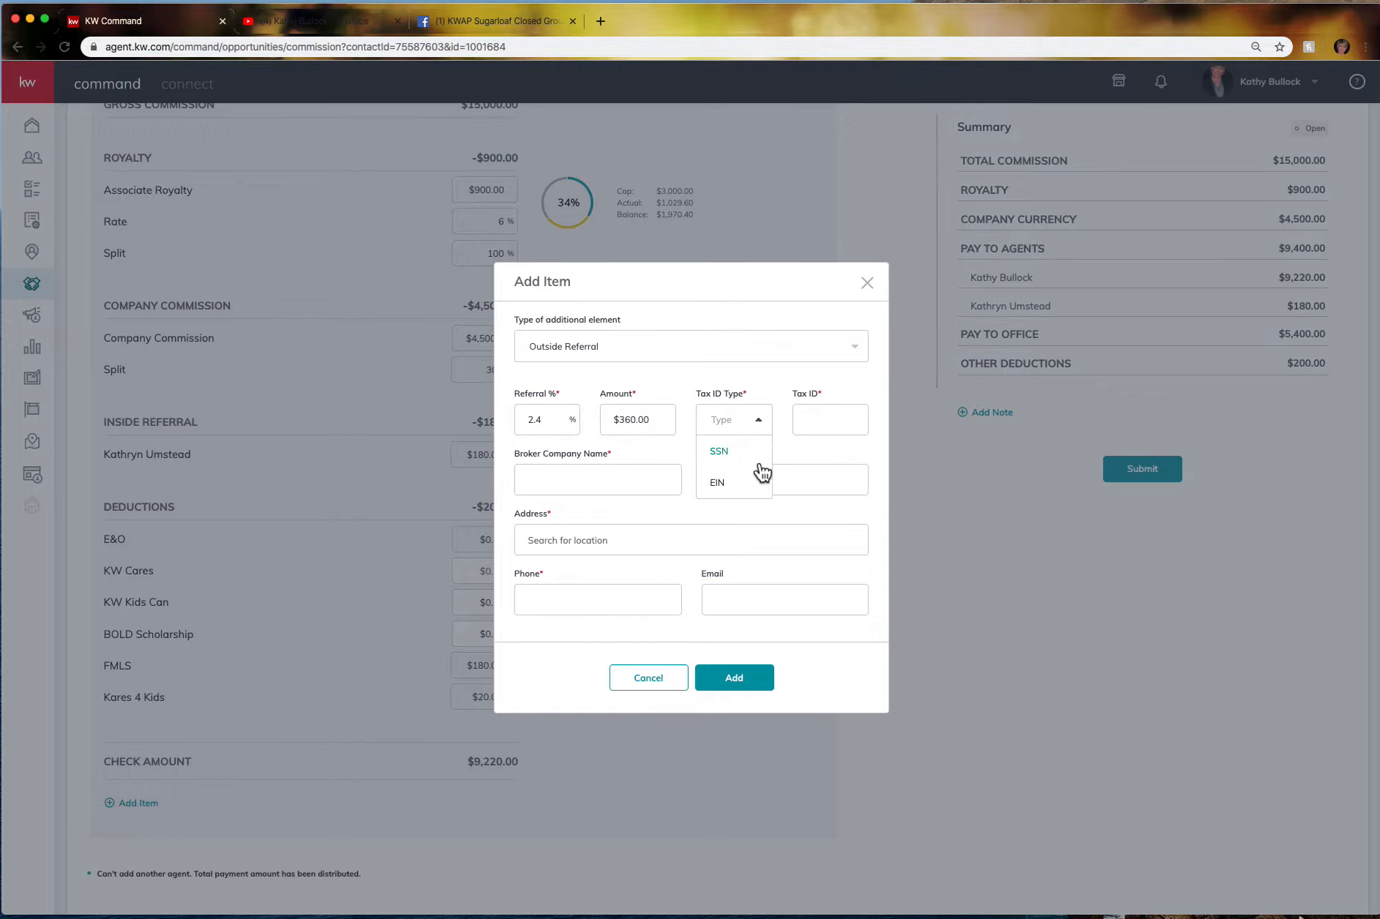
pyautogui.click(747, 486)
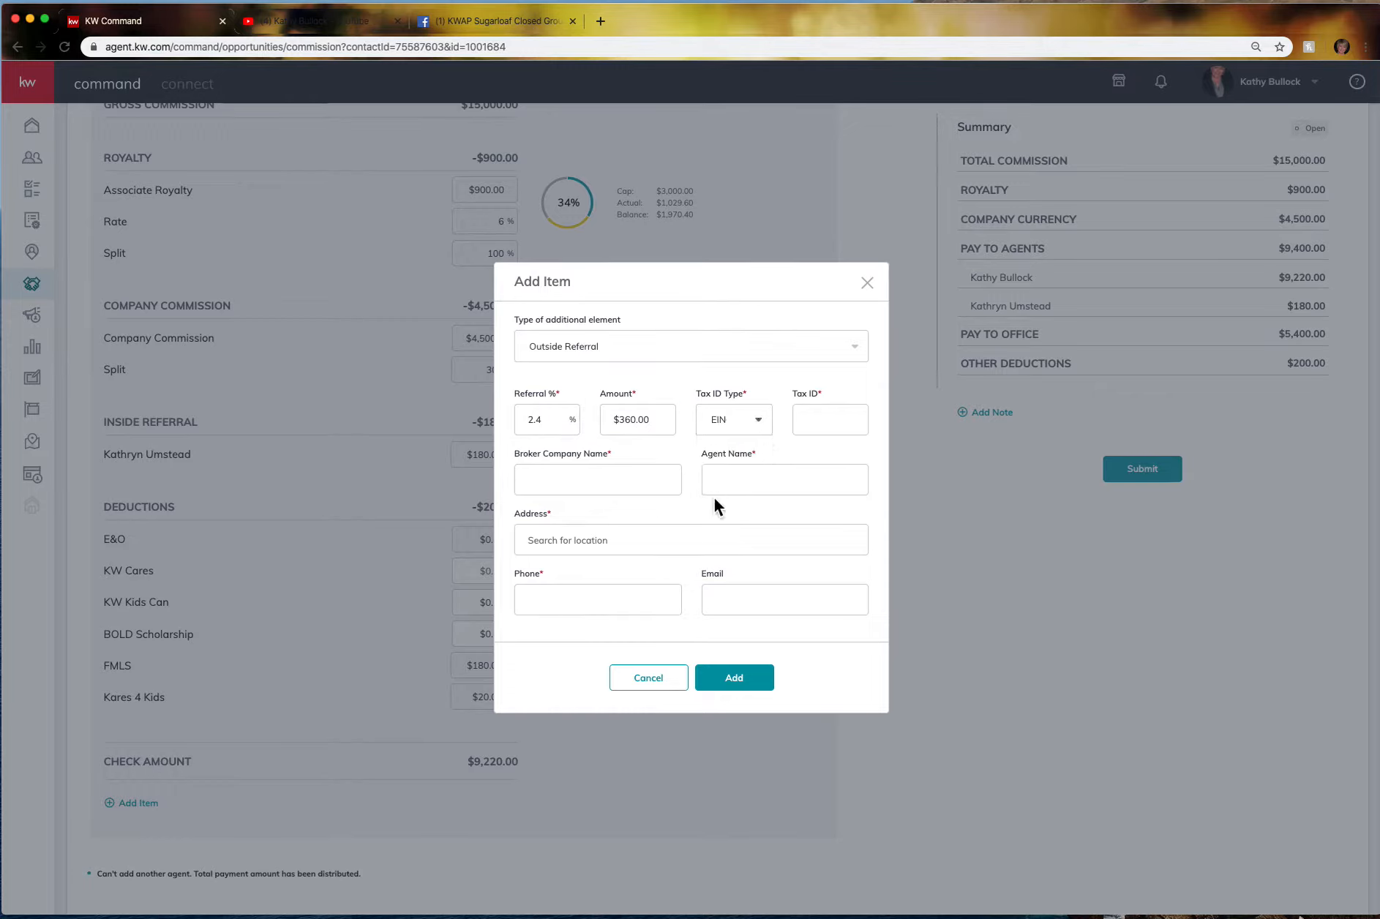
pyautogui.click(811, 424)
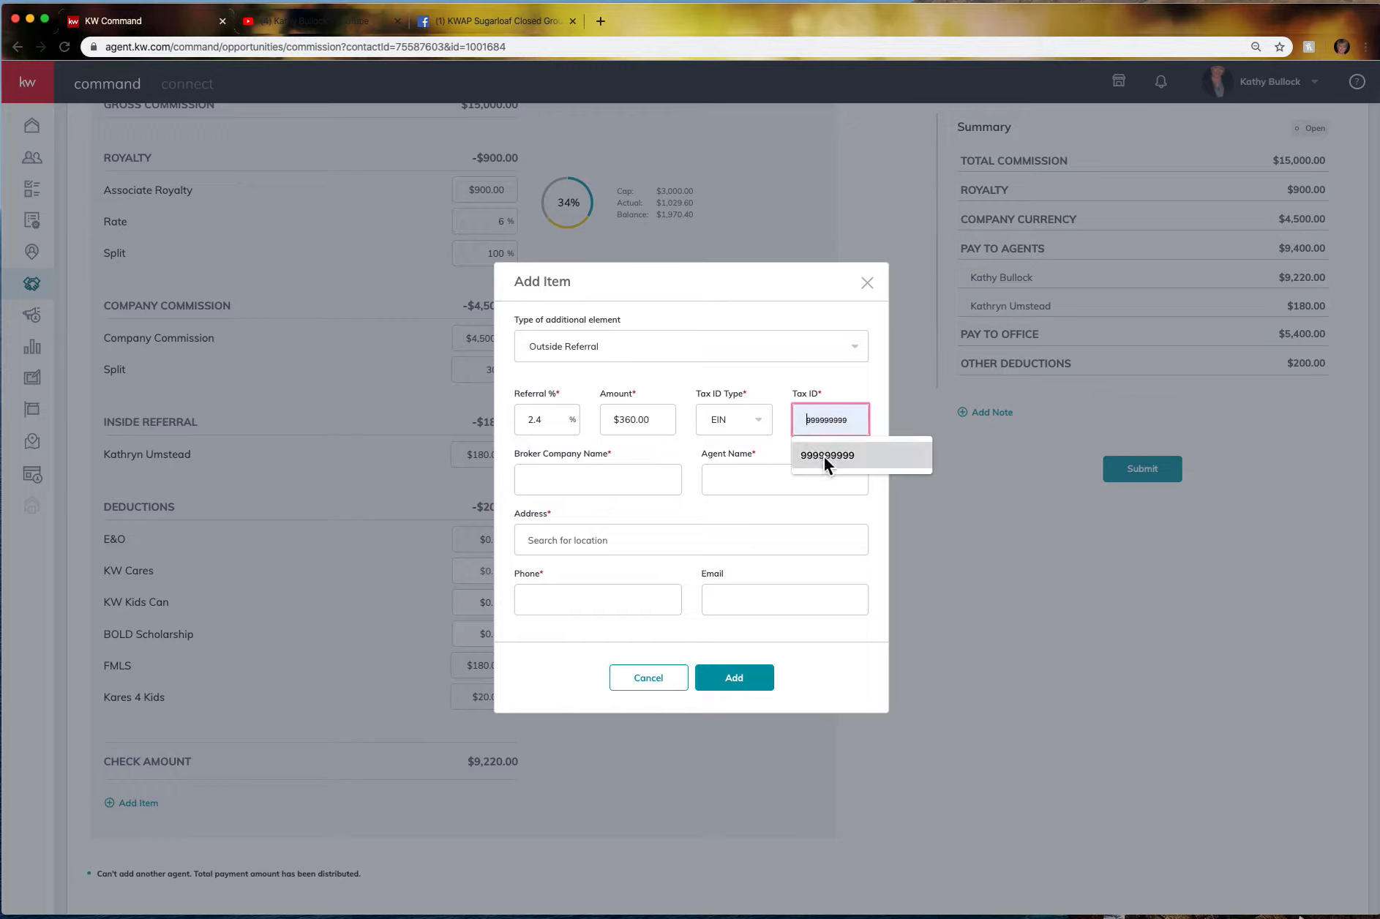
pyautogui.click(824, 455)
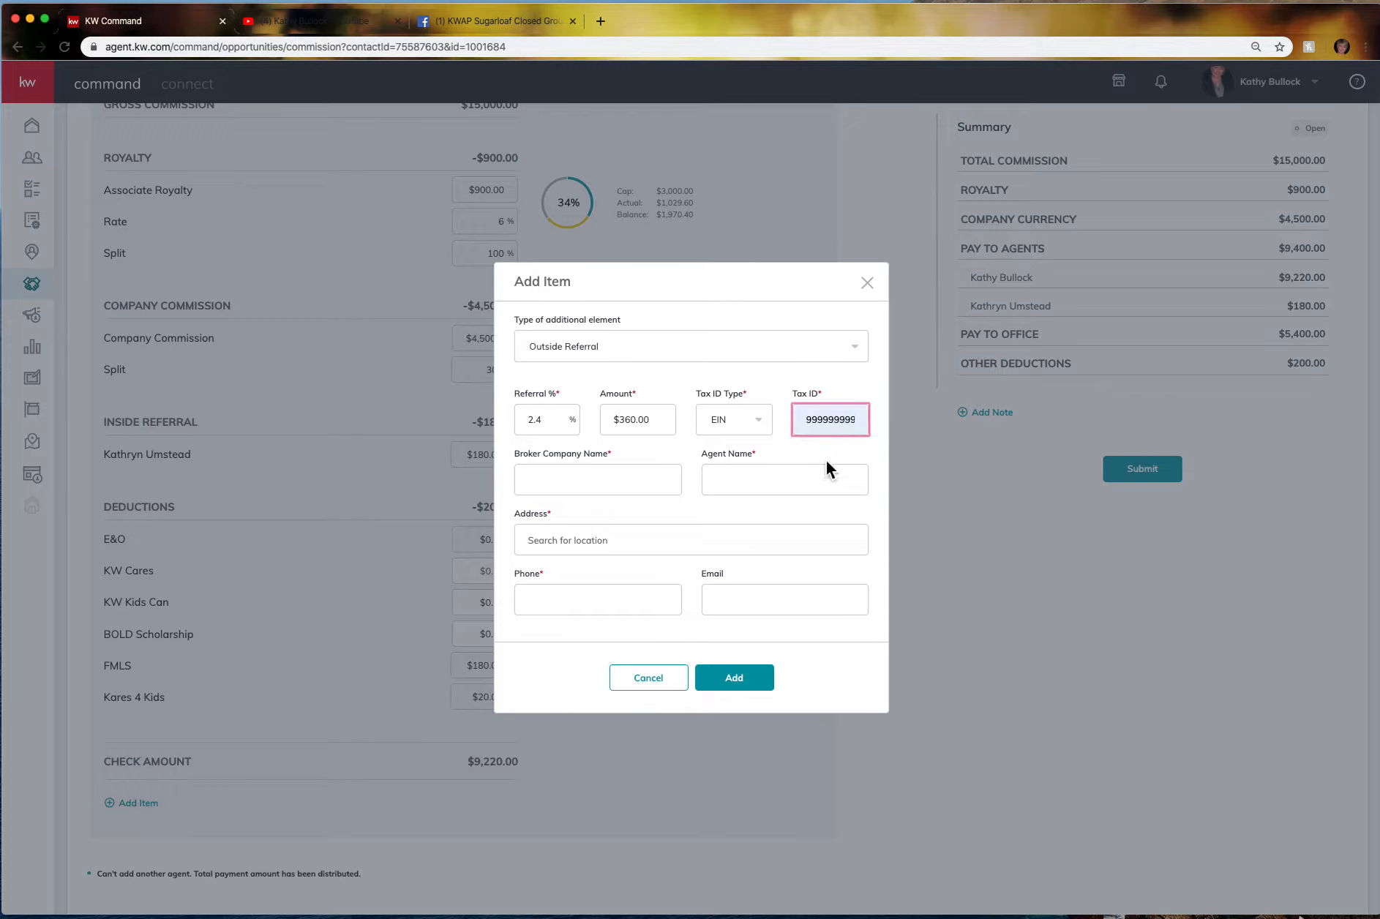
pyautogui.click(559, 481)
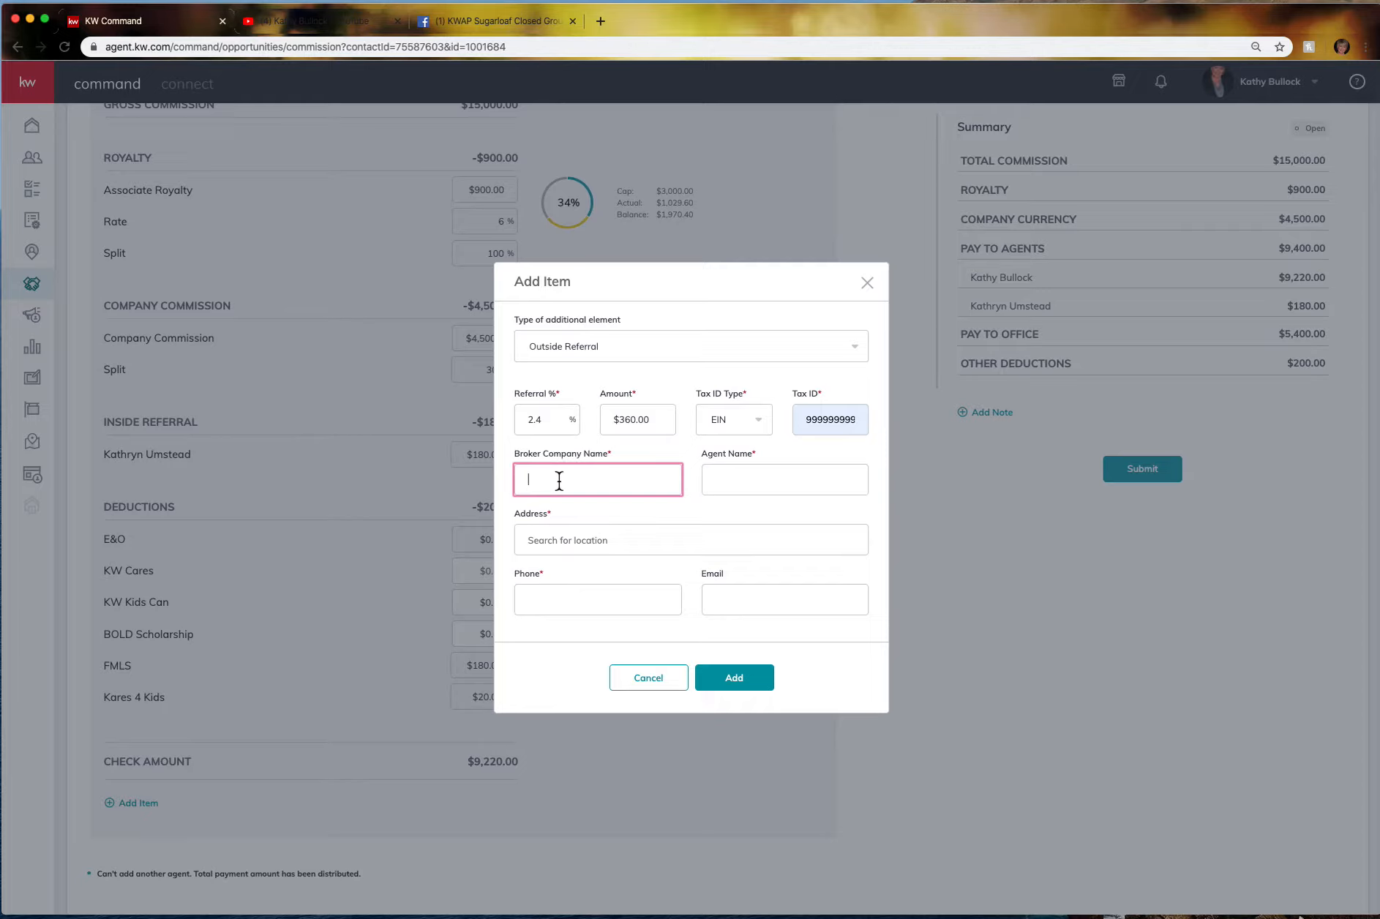
pyautogui.write('Test')
pyautogui.click(730, 484)
pyautogui.write('Te')
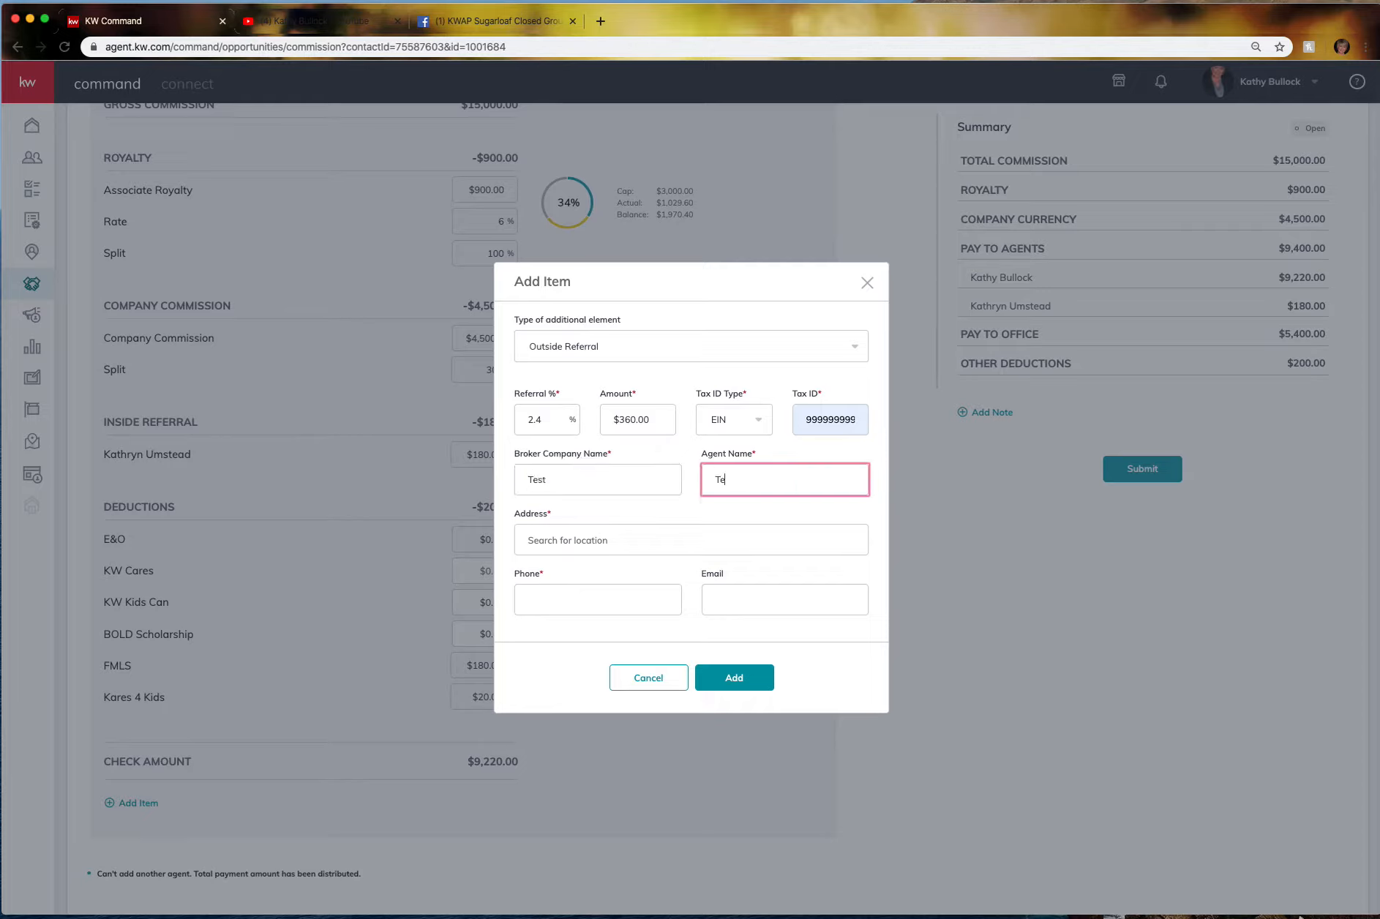
# Enter the referral's address from the suggestions and its phone, then add the outside referral.
pyautogui.click(574, 540)
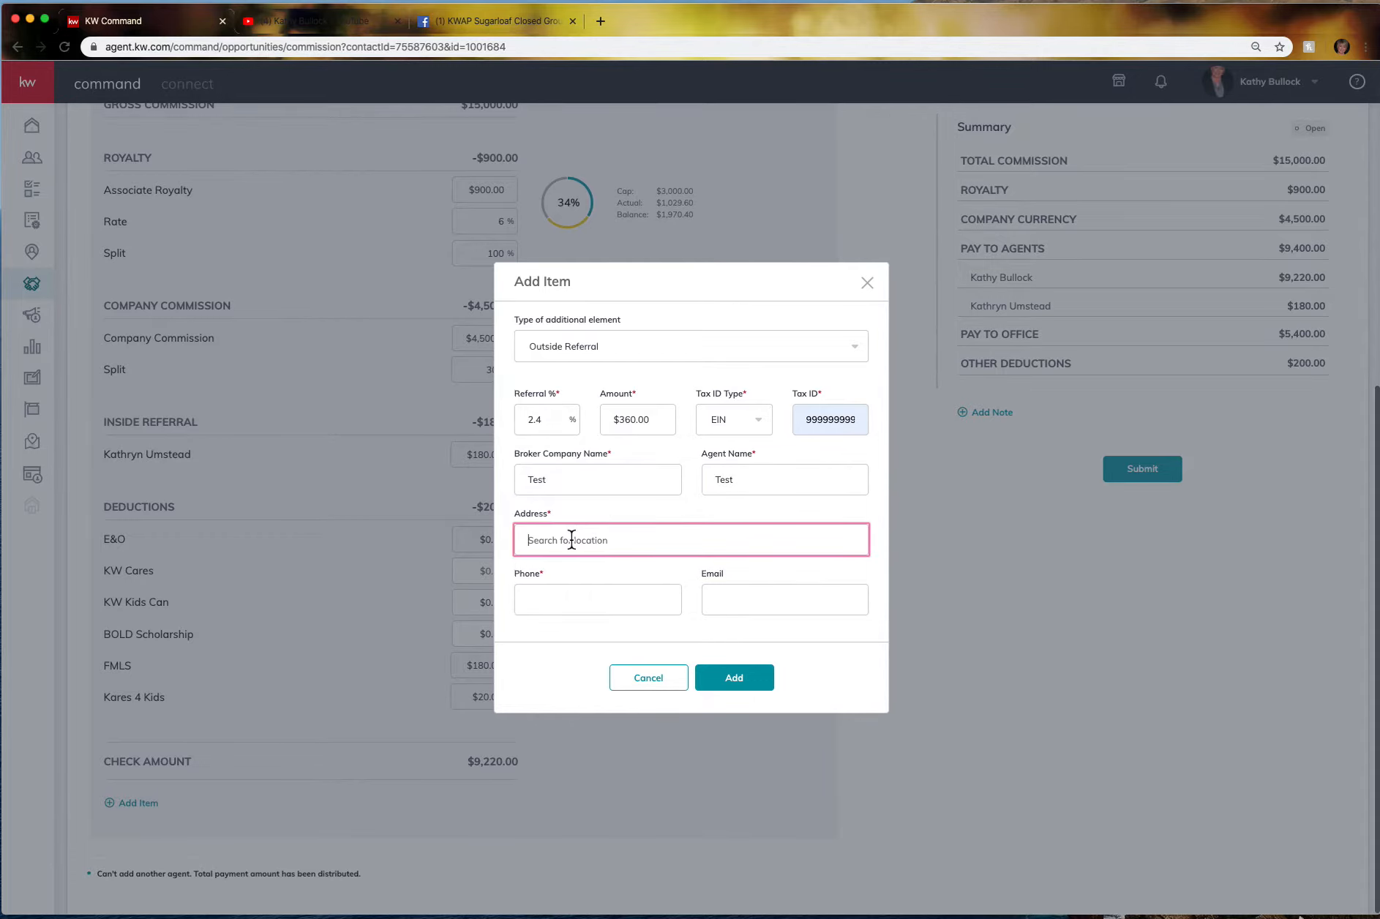
pyautogui.write('123')
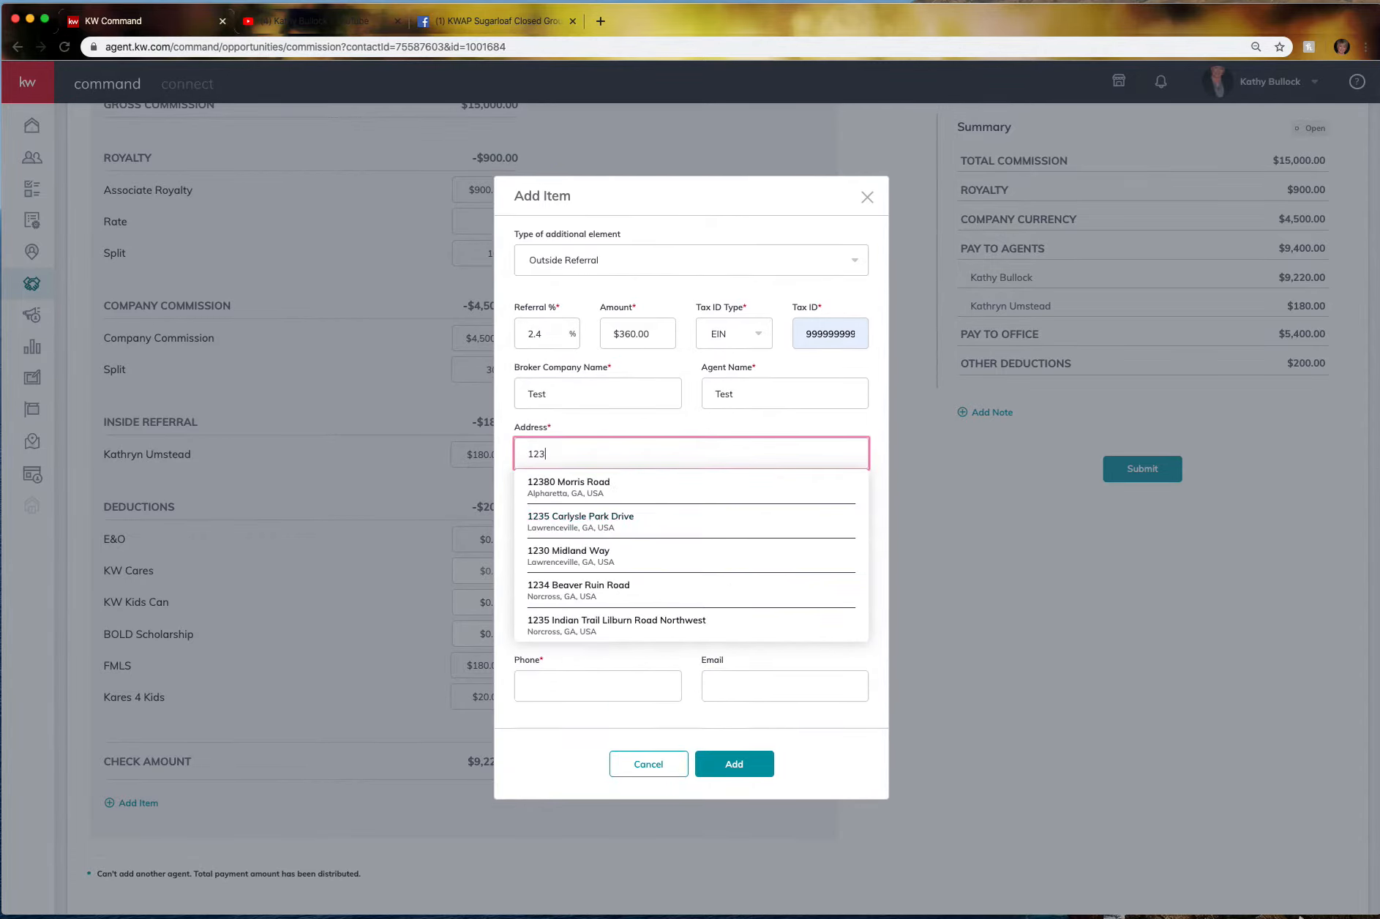
pyautogui.press('BackSpace')
pyautogui.press('BackSpace')
pyautogui.press('BackSpace')
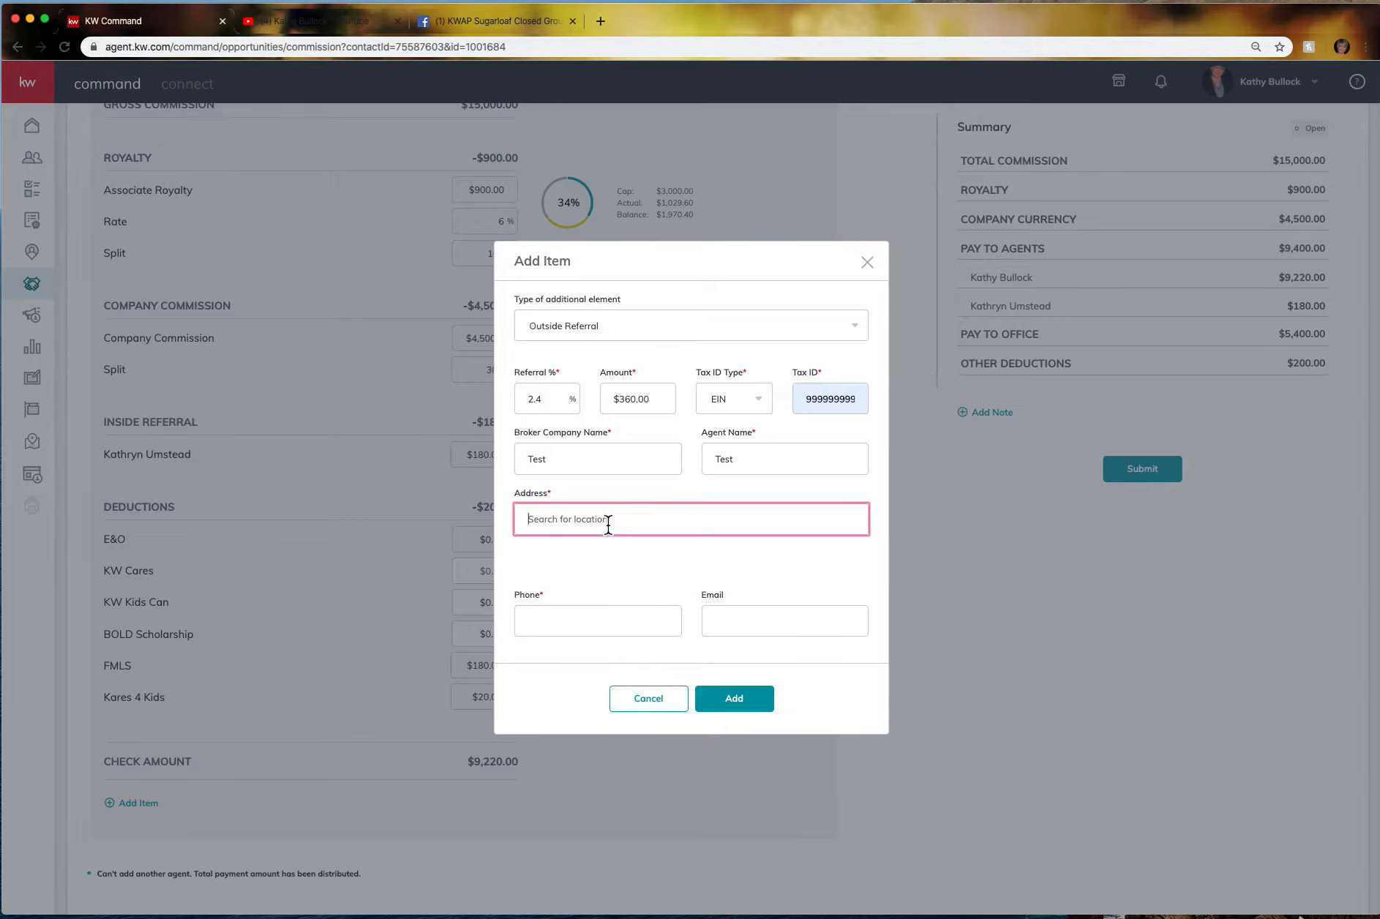
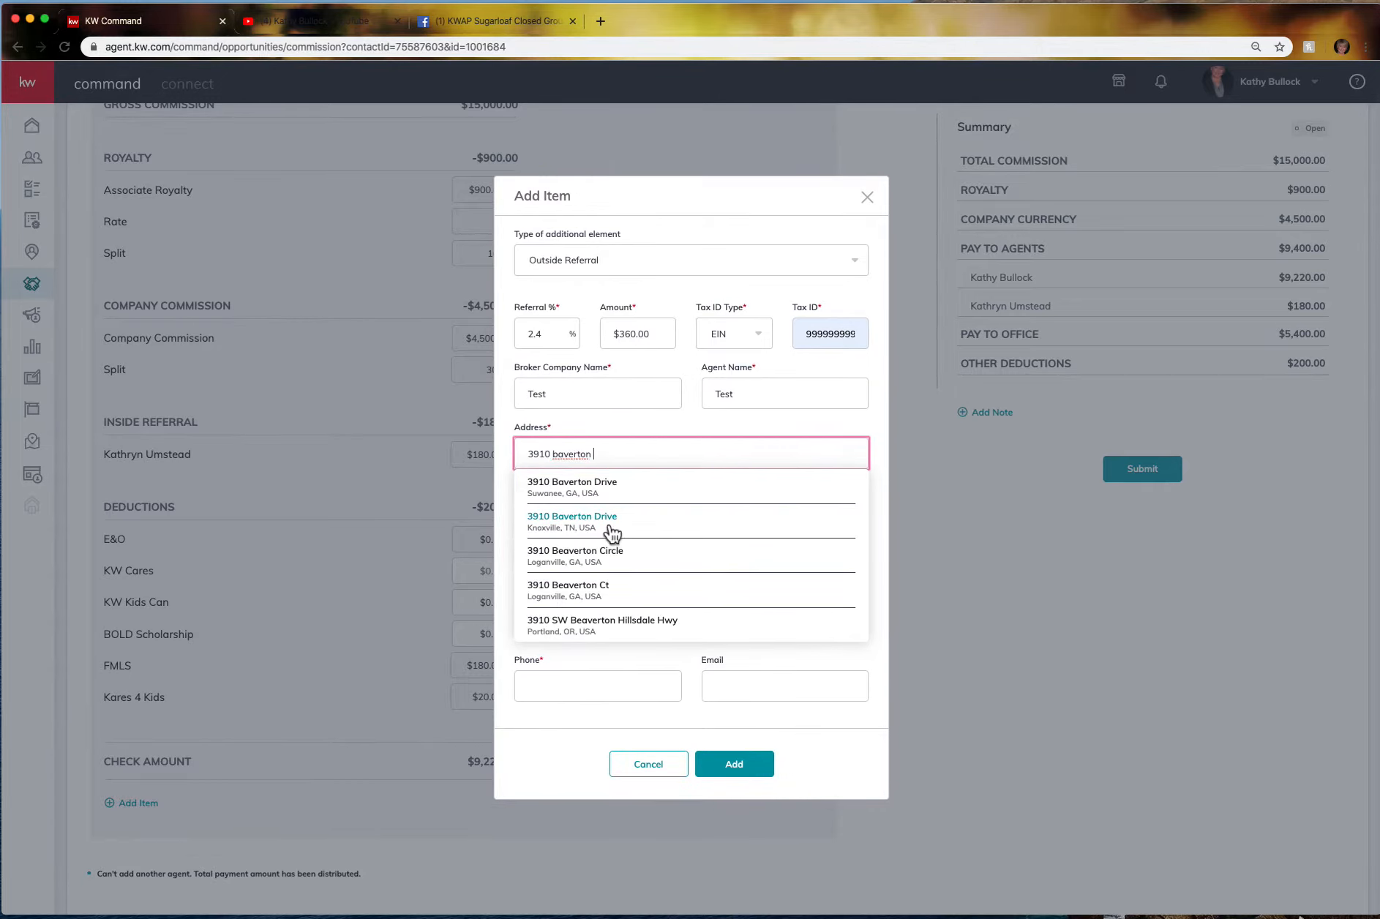
pyautogui.click(607, 499)
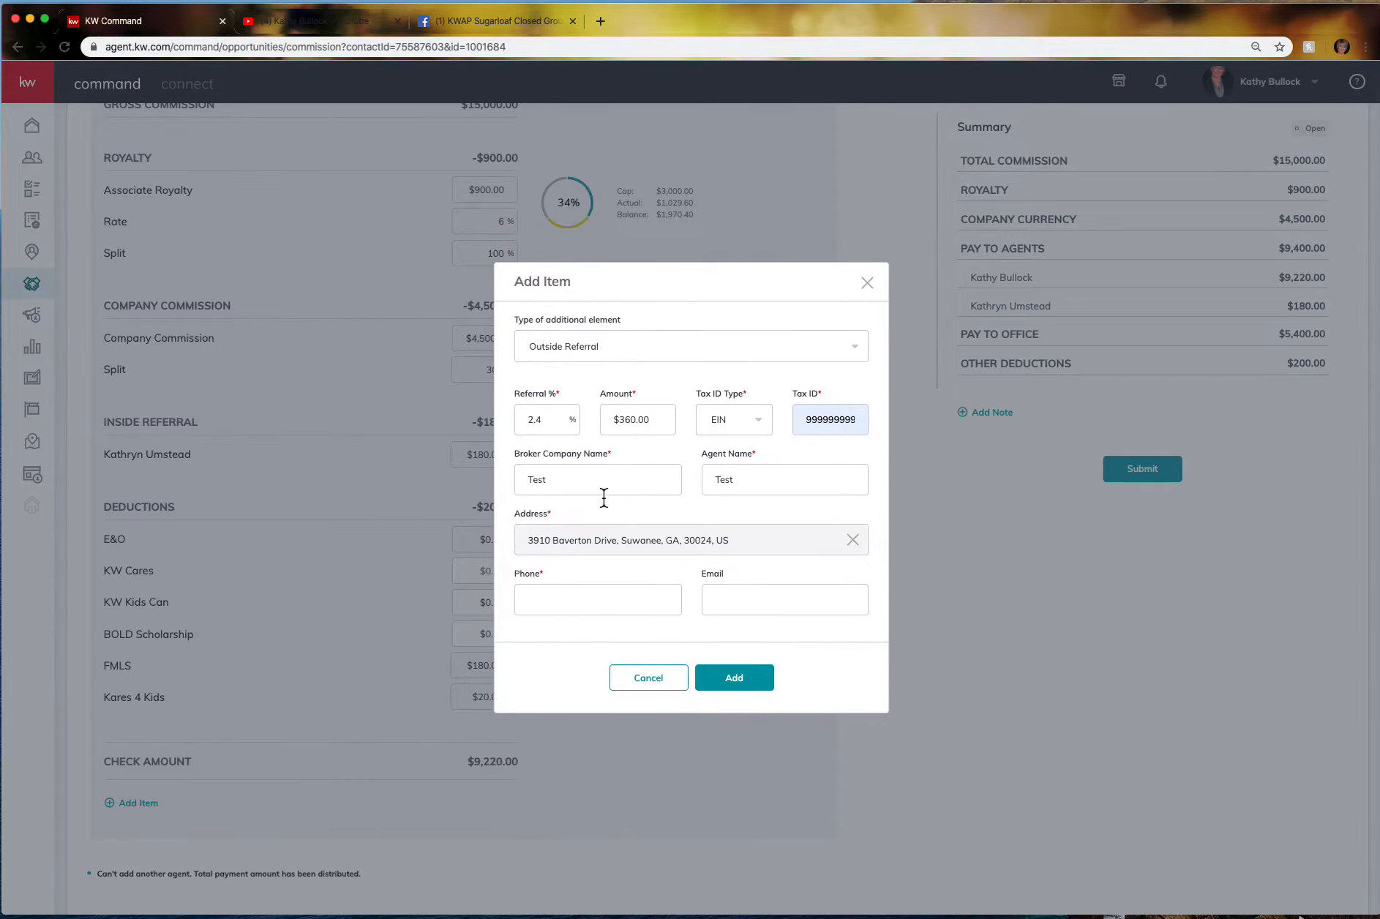
pyautogui.click(556, 604)
pyautogui.click(553, 616)
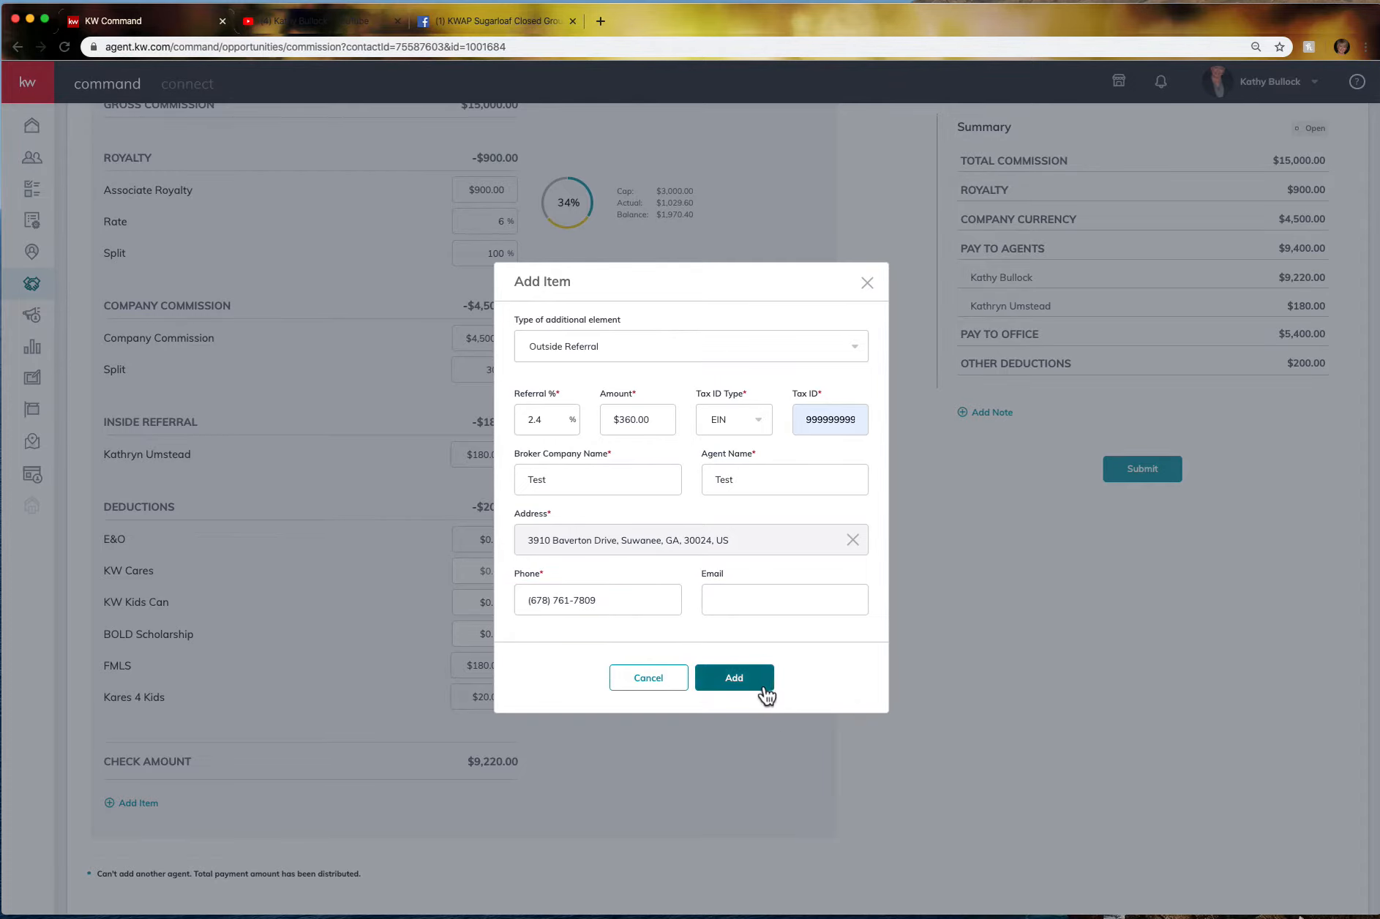
pyautogui.click(753, 678)
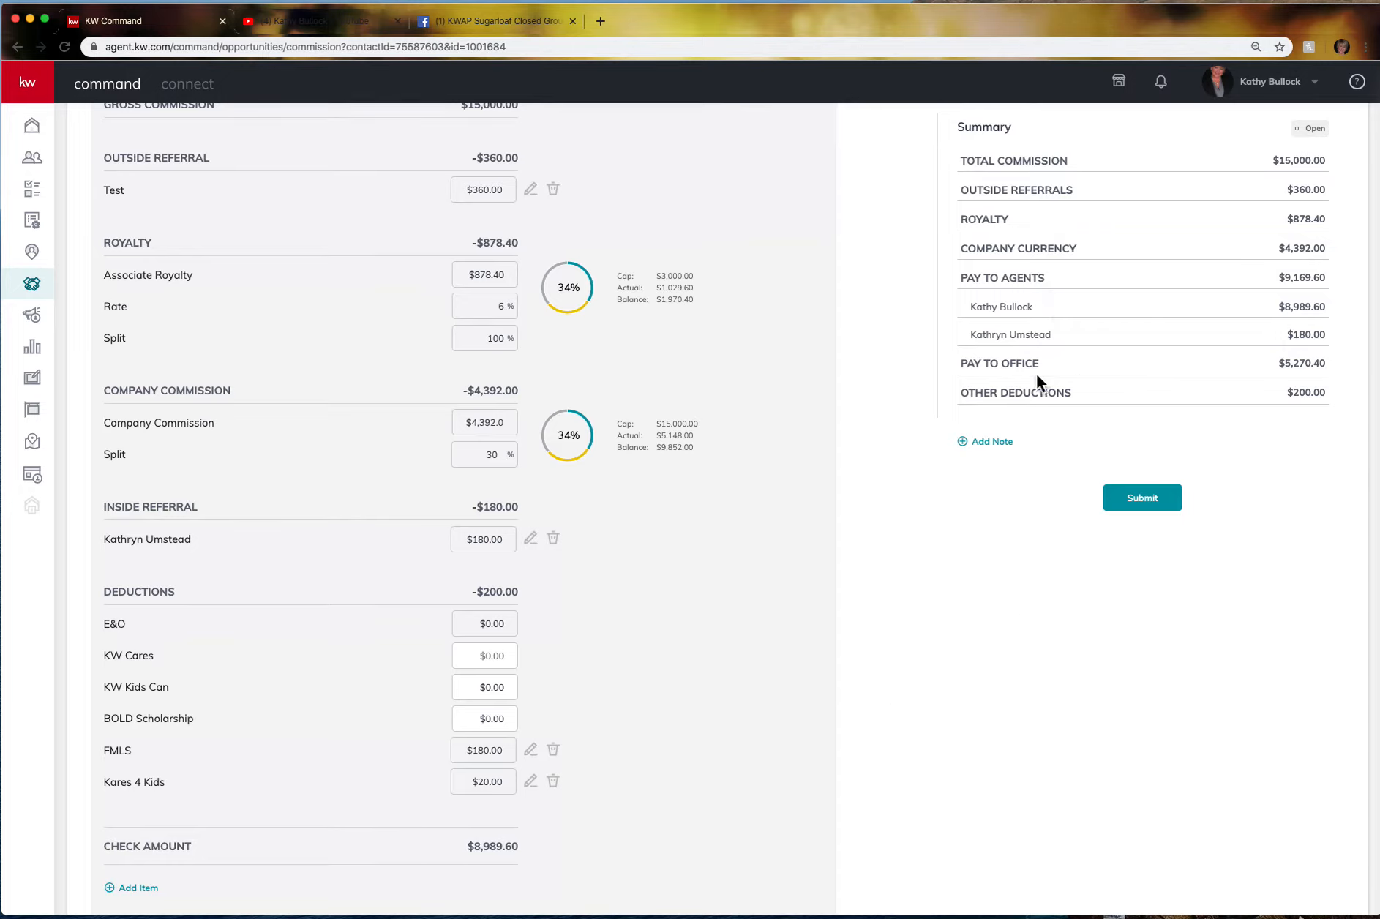
pyautogui.scroll(-1, 217, 794)
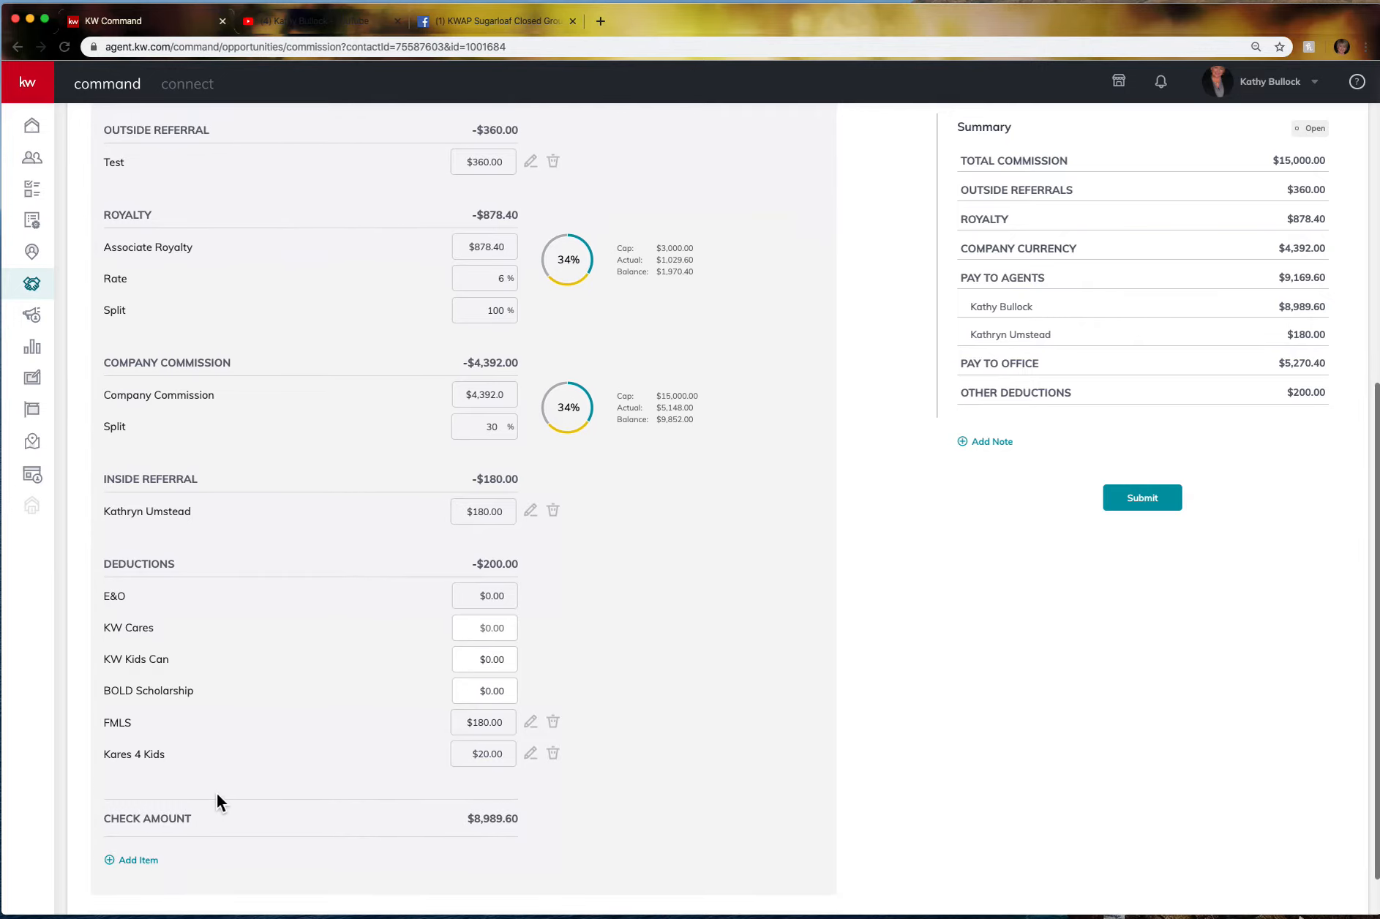
pyautogui.scroll(3, 217, 798)
pyautogui.scroll(12, 216, 792)
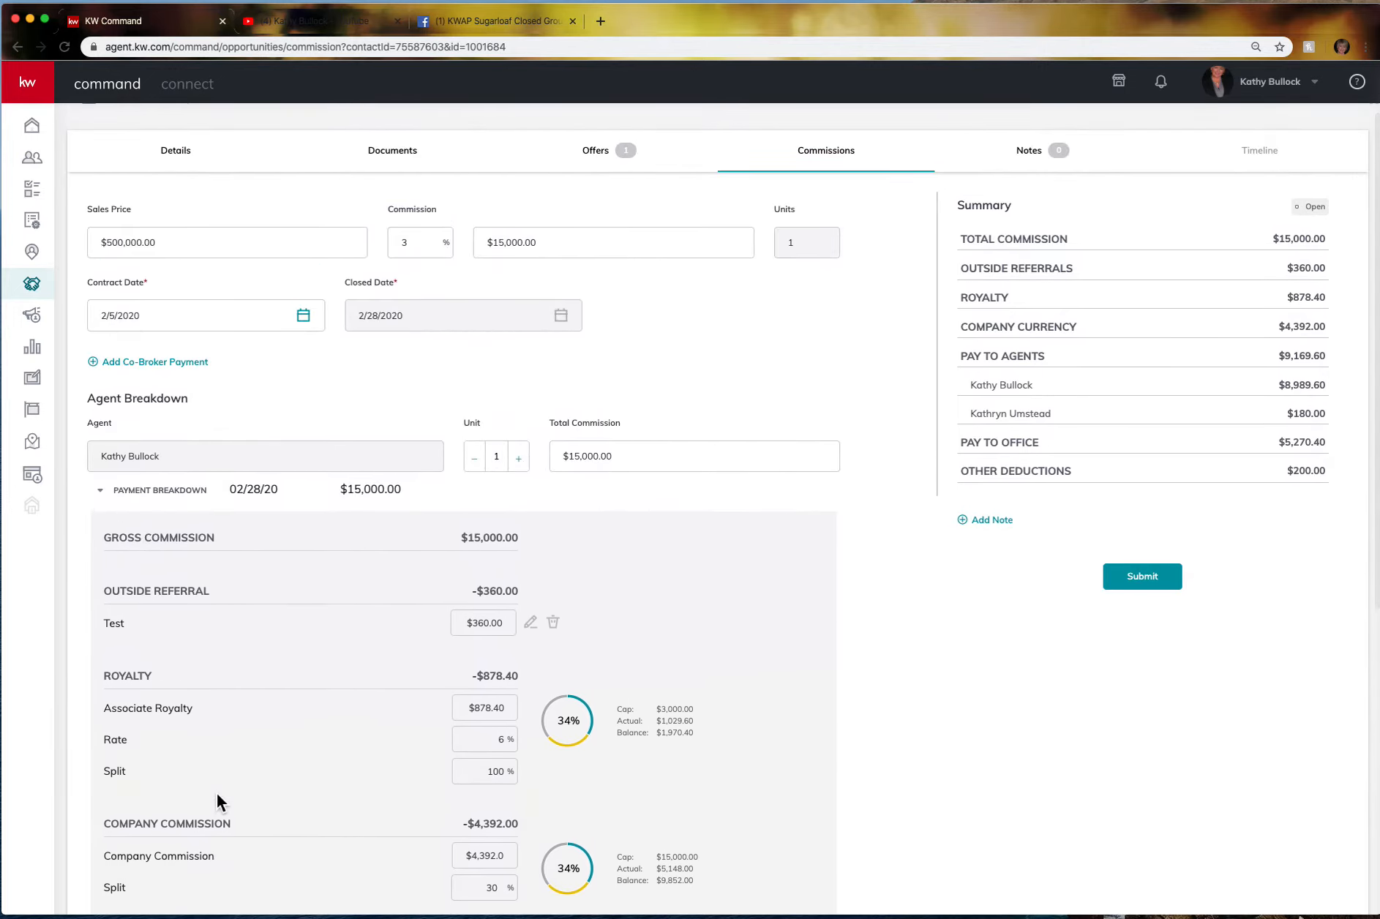
pyautogui.scroll(1, 215, 792)
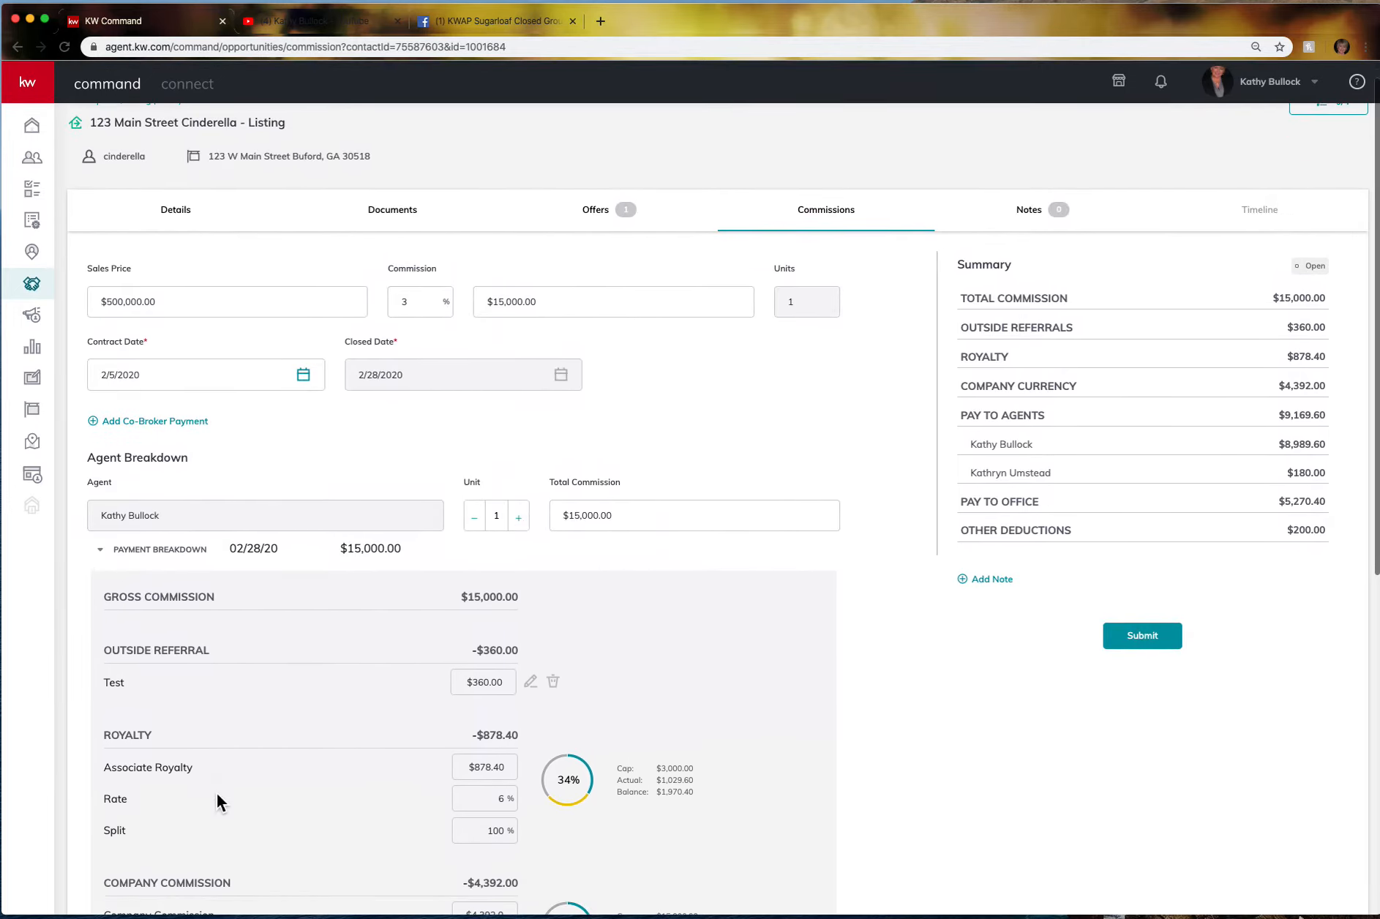
pyautogui.scroll(-2, 216, 792)
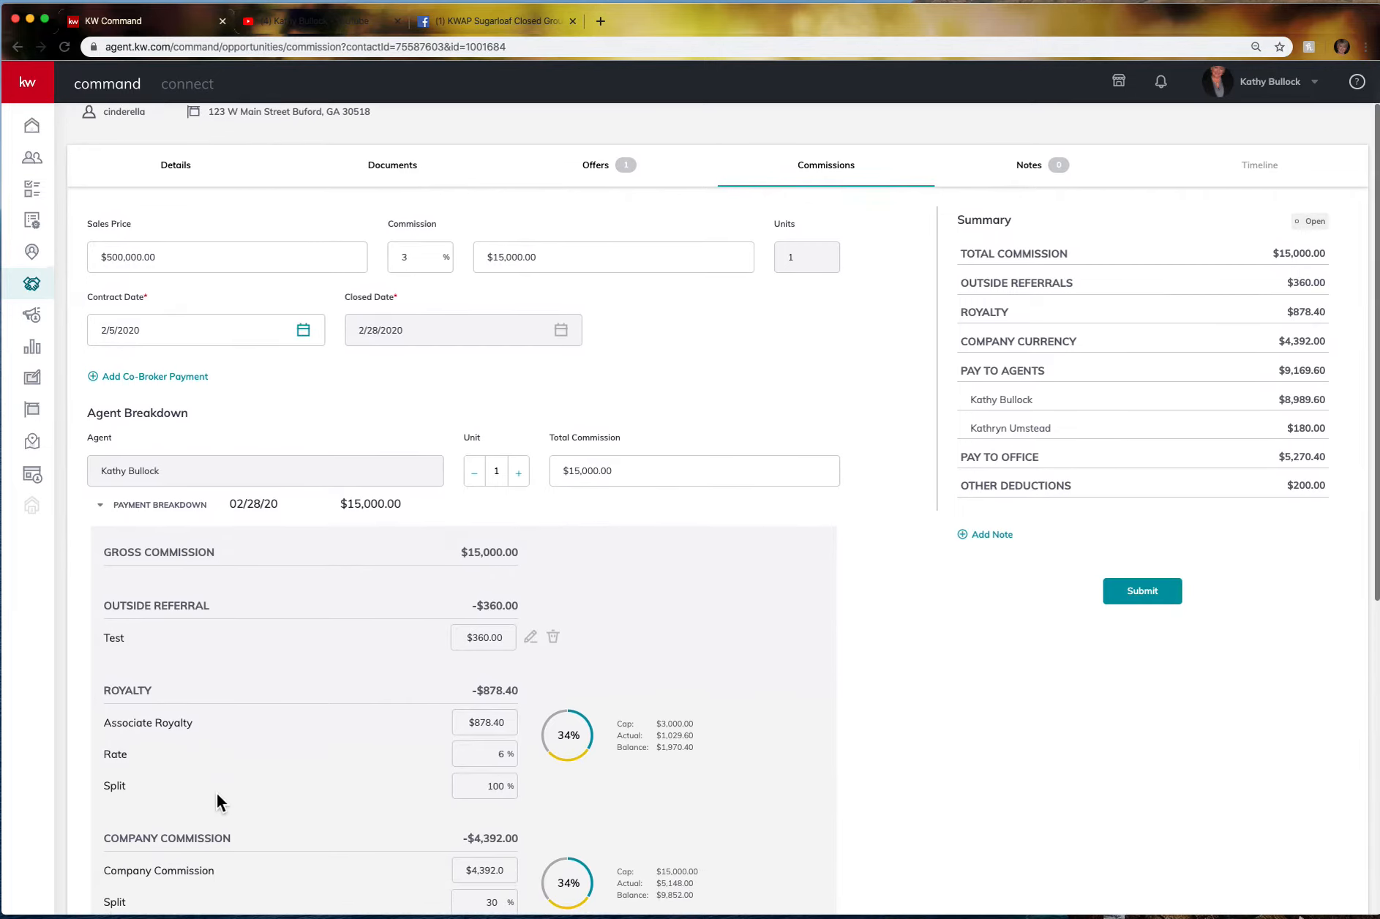
pyautogui.scroll(-2, 217, 793)
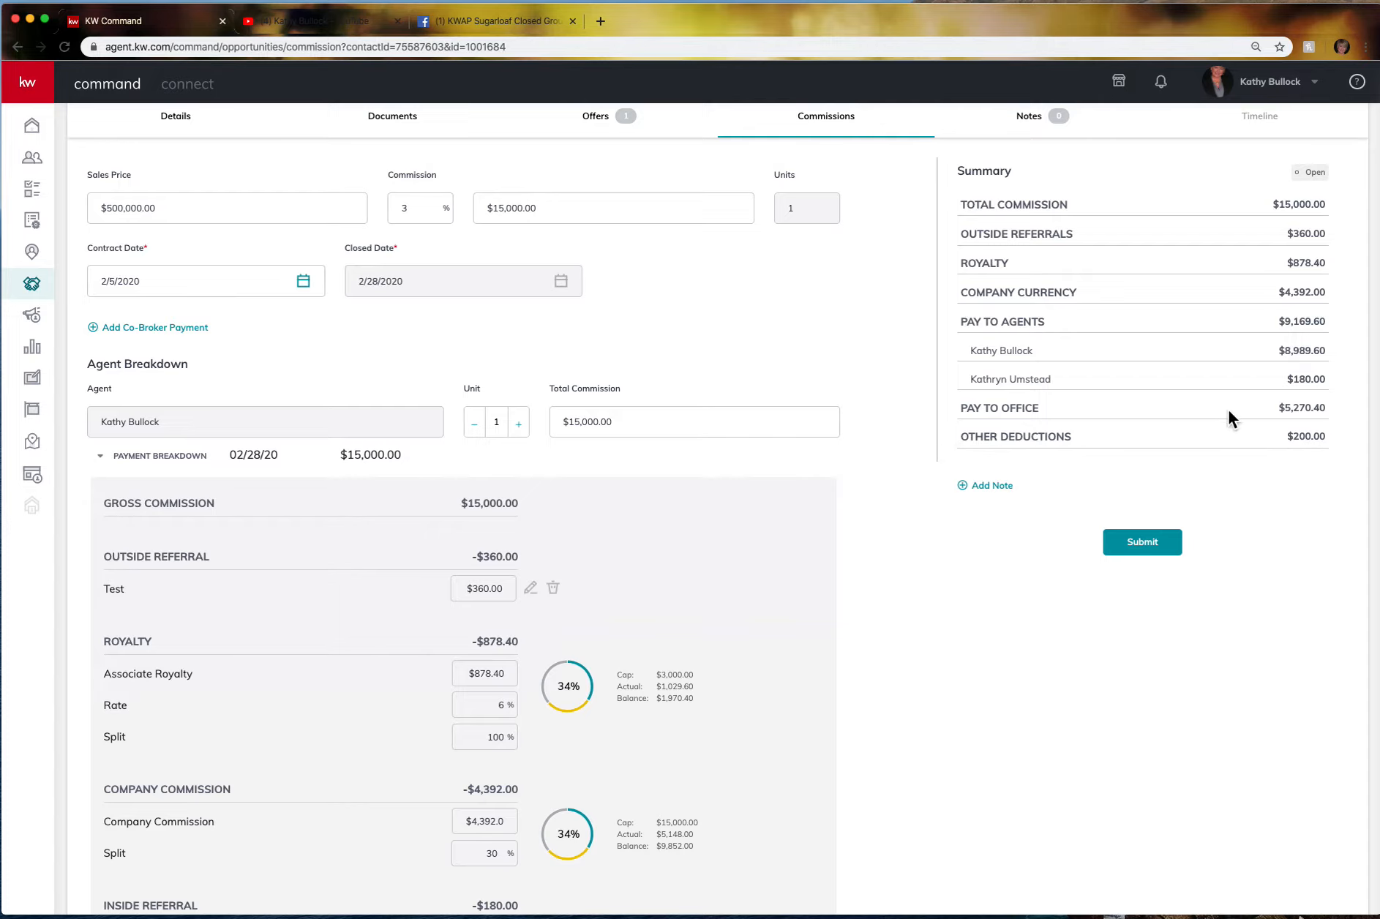
pyautogui.scroll(-7, 941, 602)
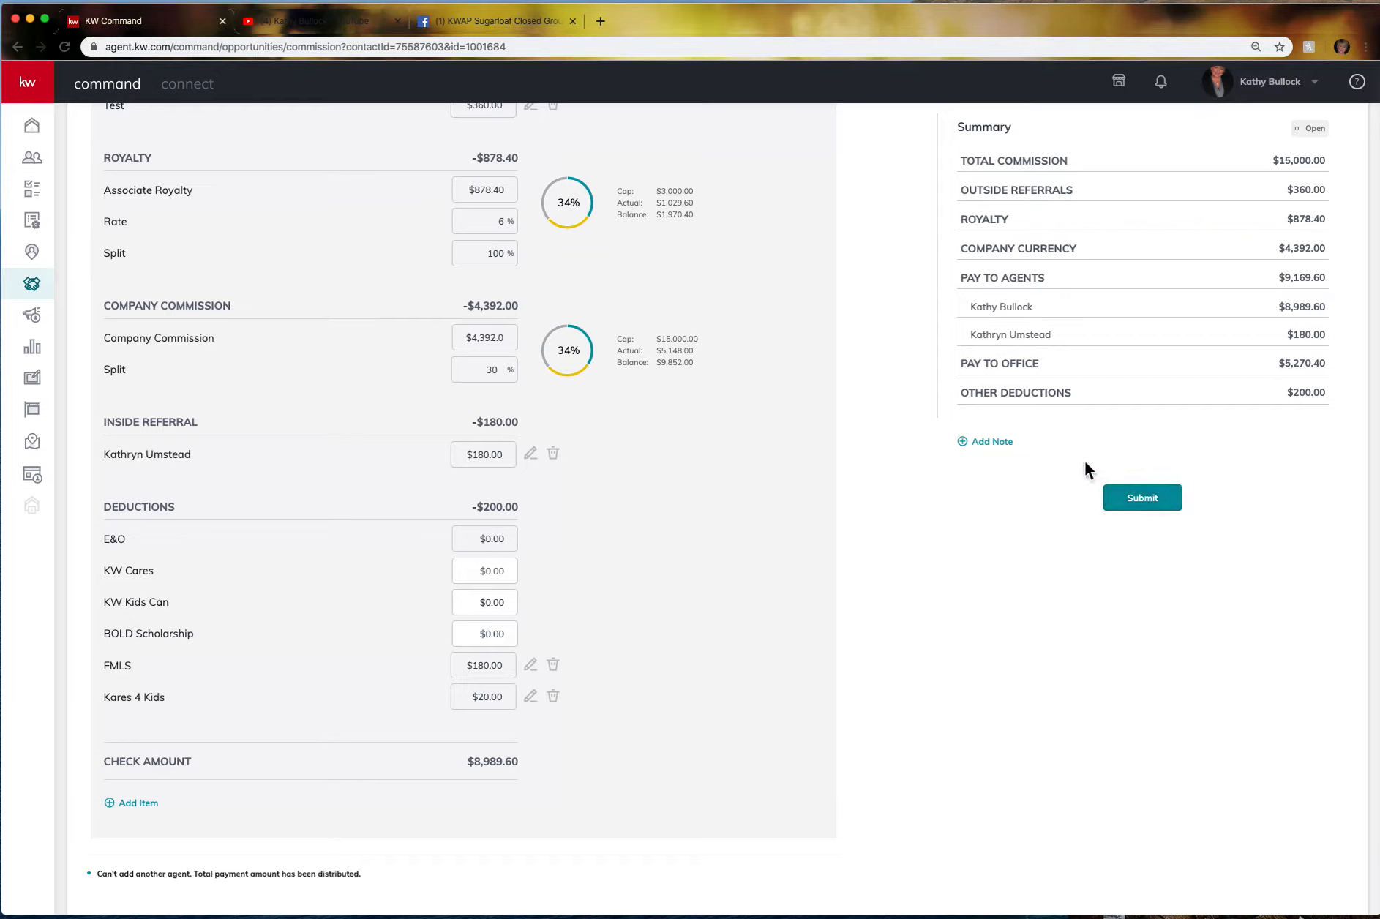
# Write and save a short referral note under the commission totals, then scroll back up.
pyautogui.click(991, 441)
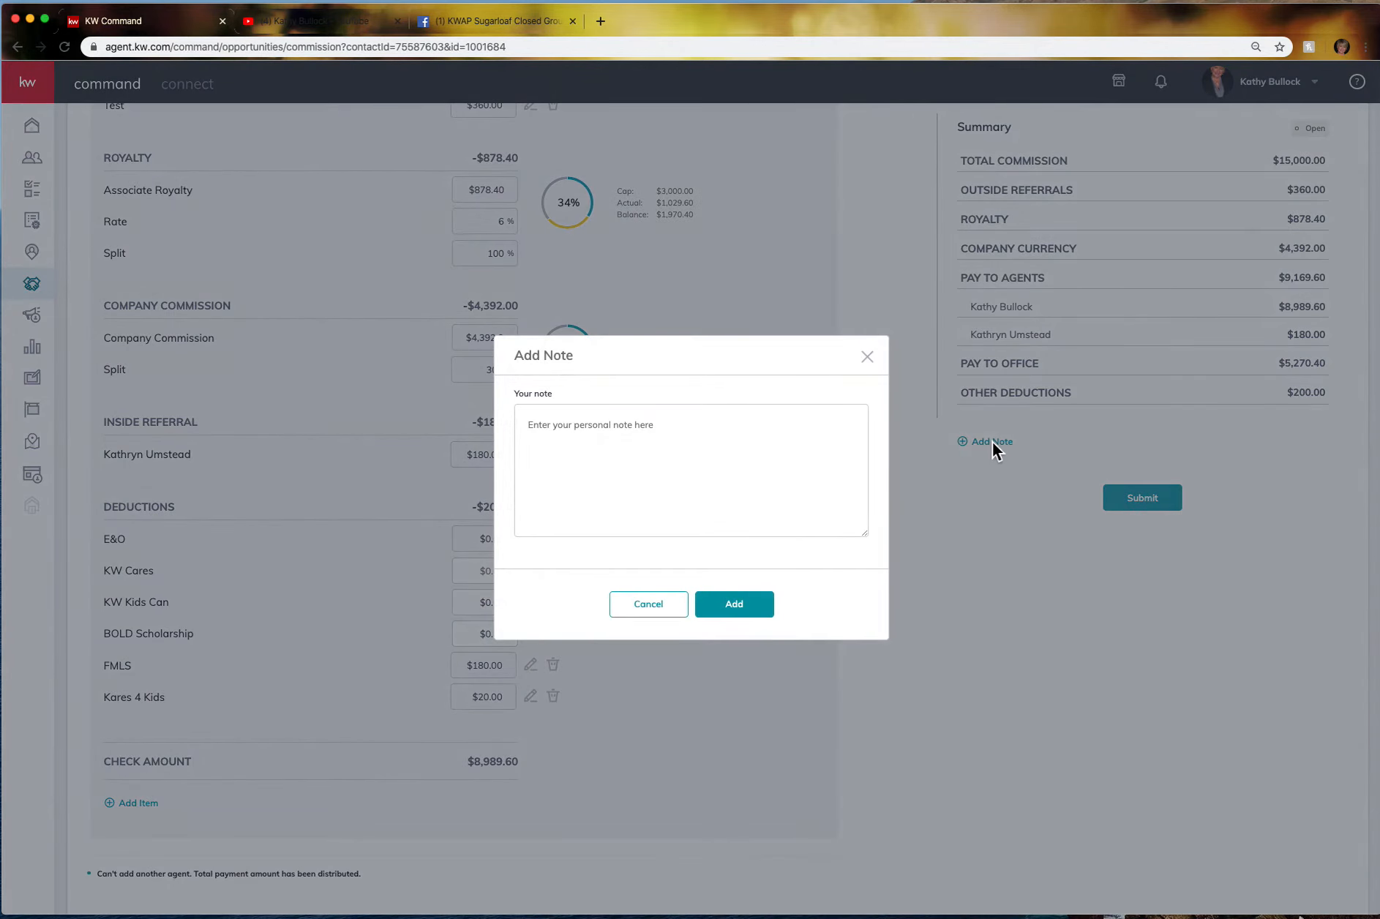
pyautogui.click(546, 432)
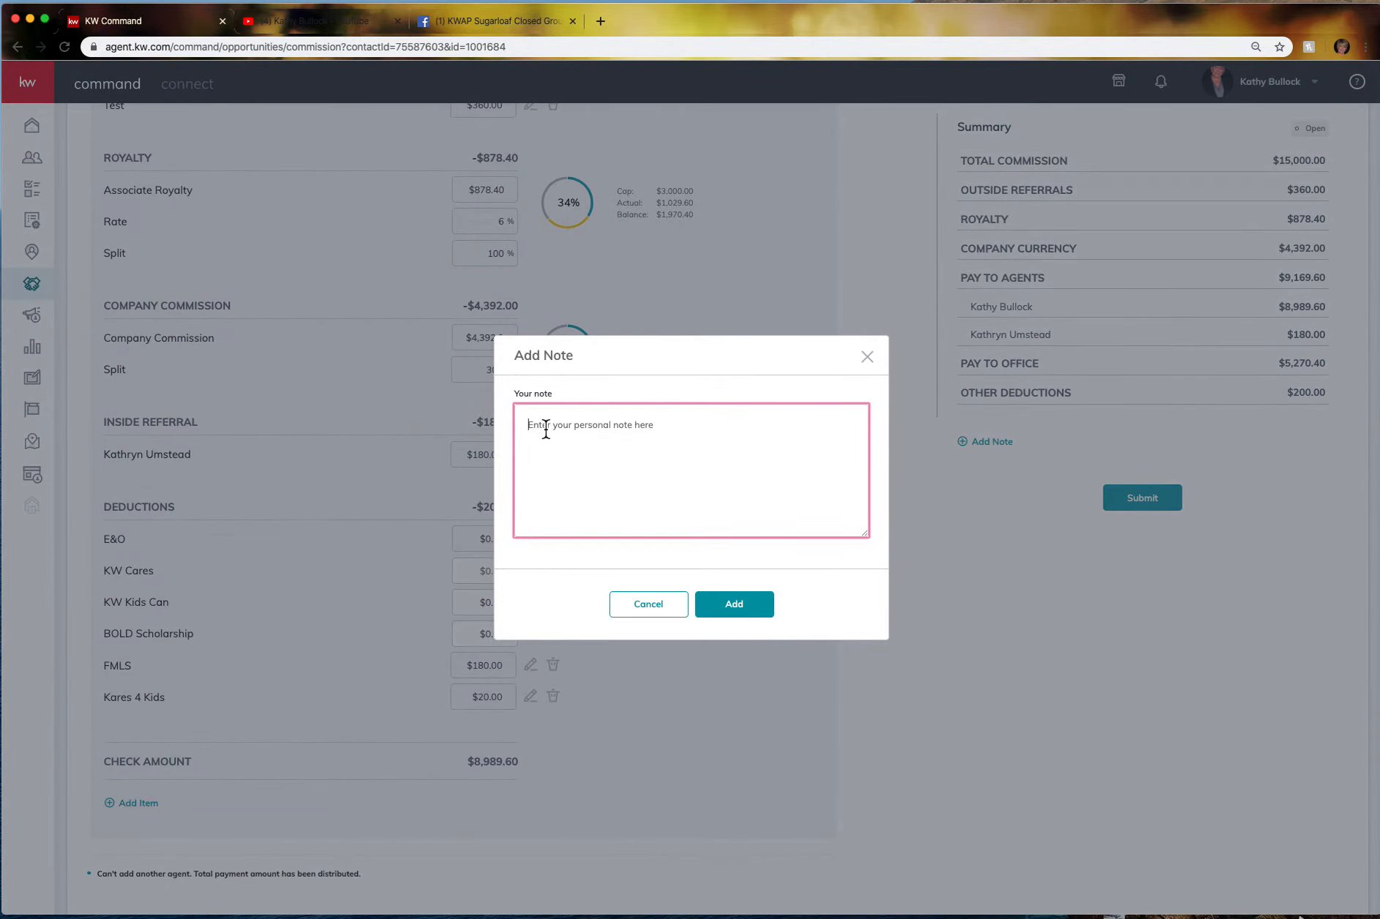
pyautogui.write('@')
pyautogui.press('BackSpace')
pyautogui.write('Referral for Bobby')
pyautogui.click(734, 604)
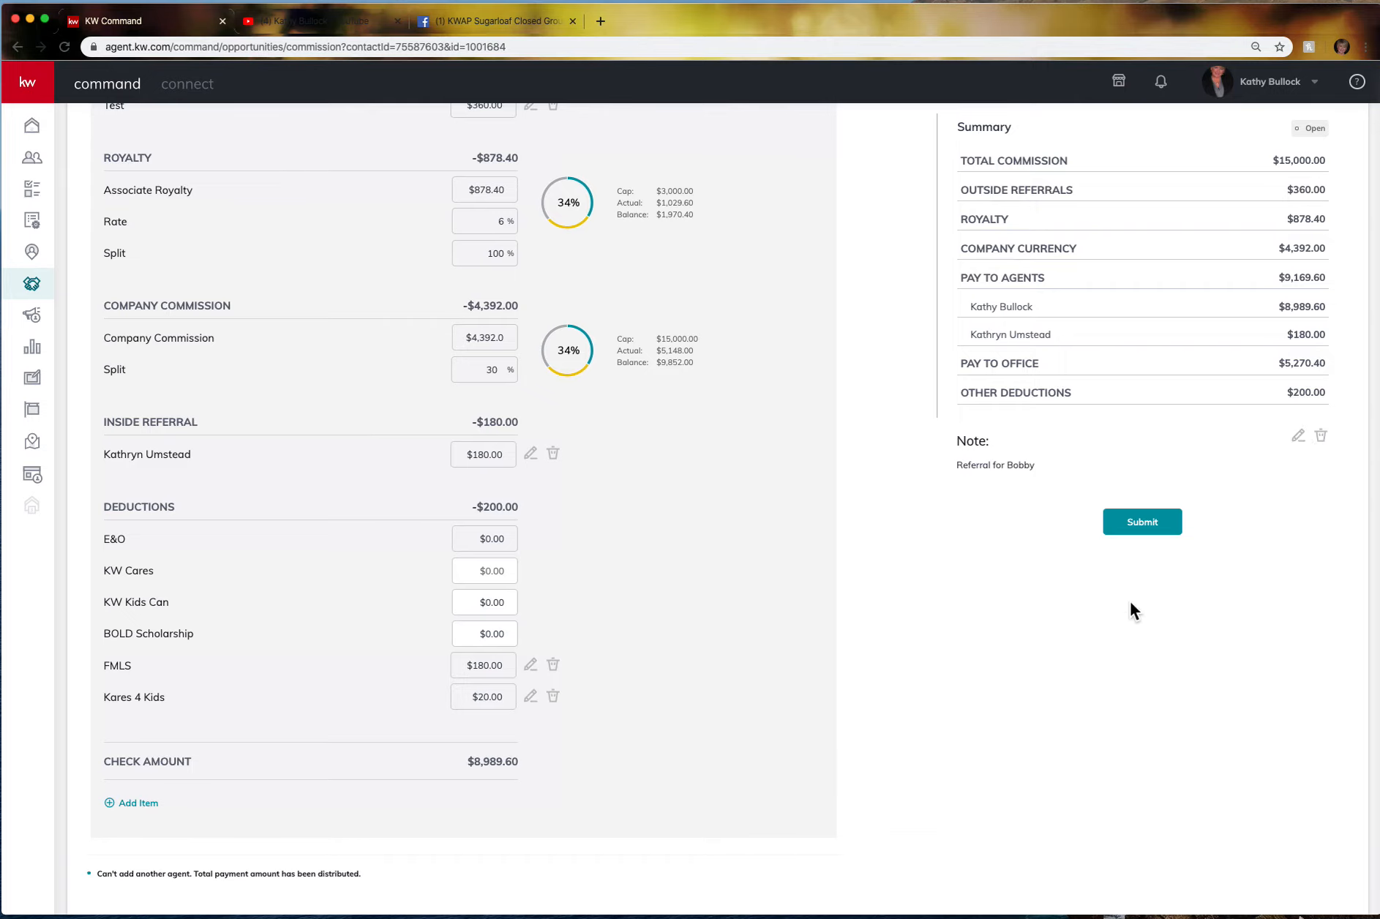
pyautogui.scroll(8, 789, 257)
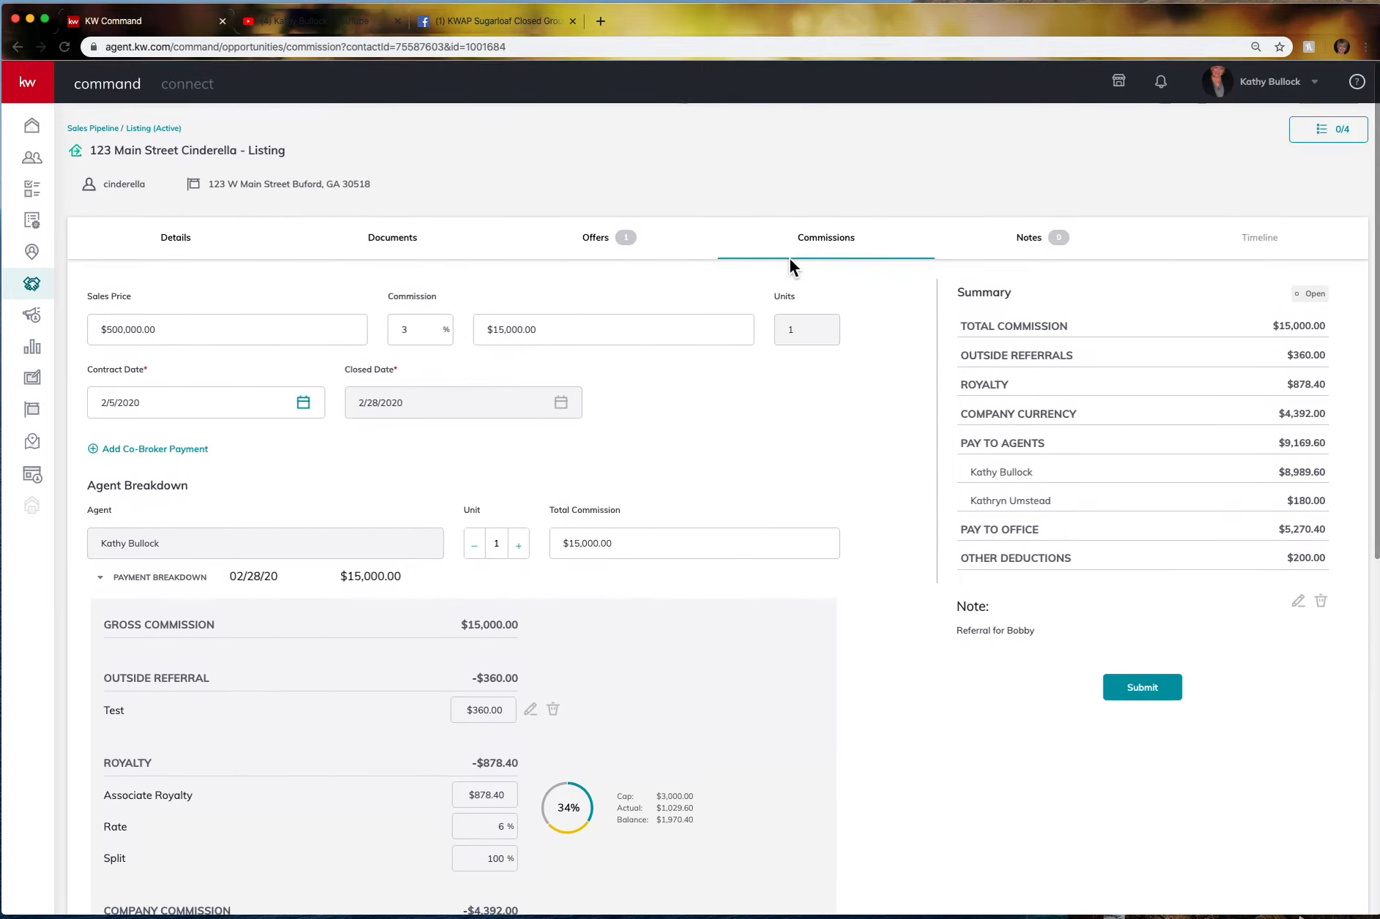
# Switch to the listing's Notes tab, start a new note, and cancel it.
pyautogui.click(1042, 251)
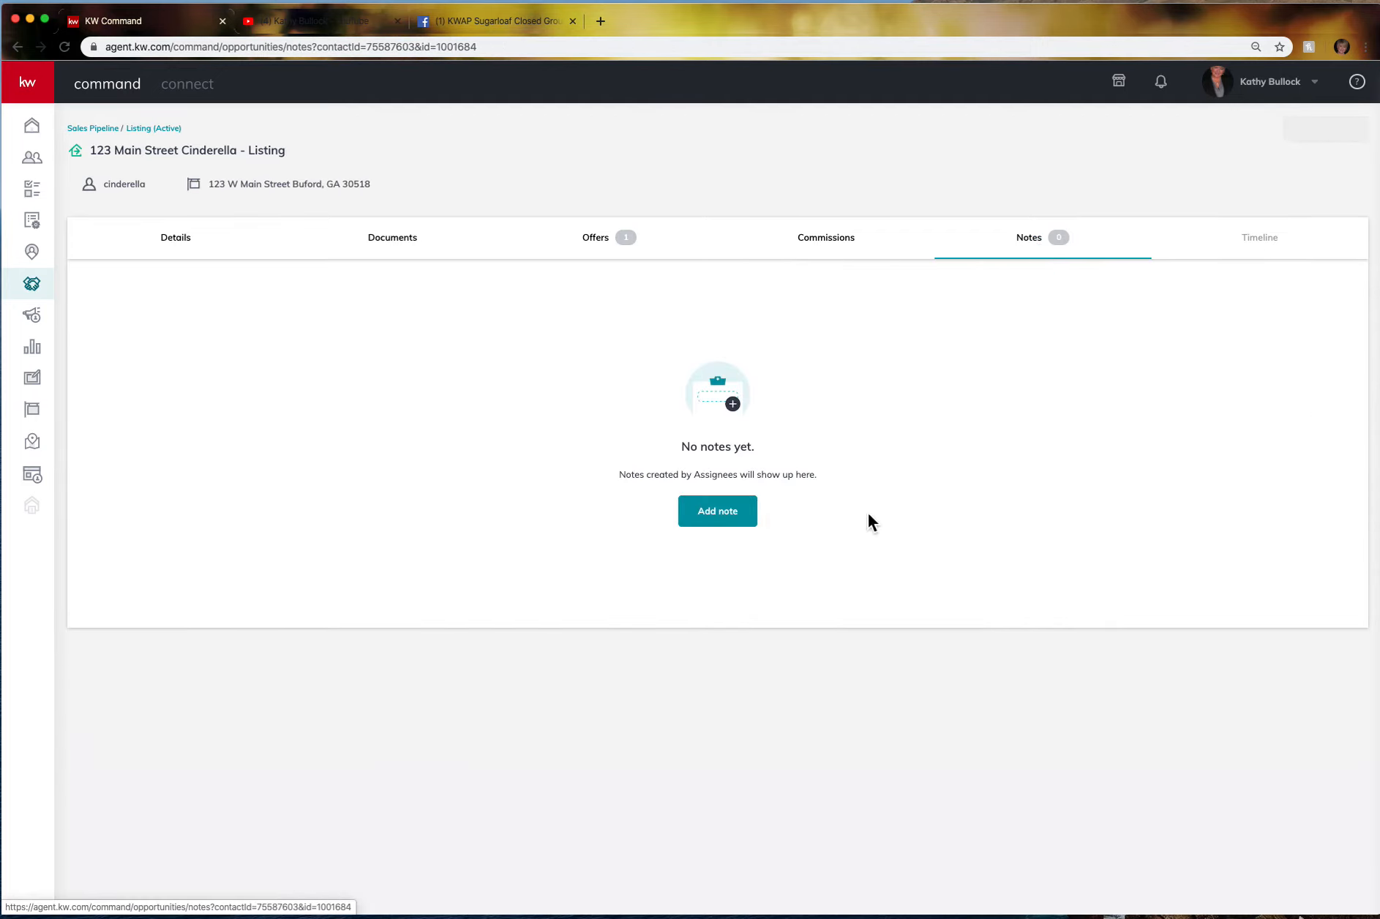
pyautogui.click(732, 520)
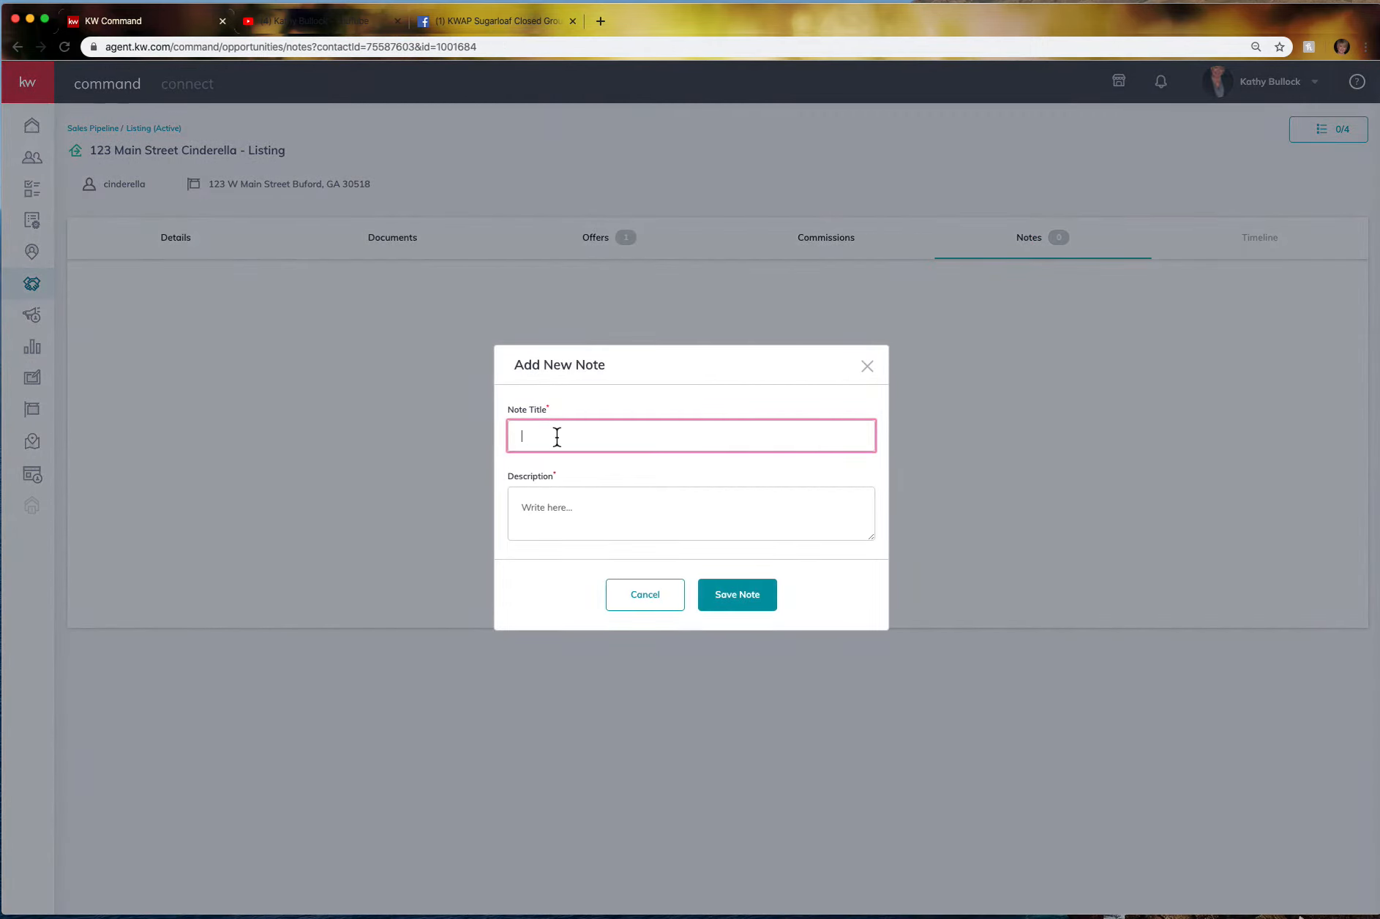
pyautogui.click(667, 603)
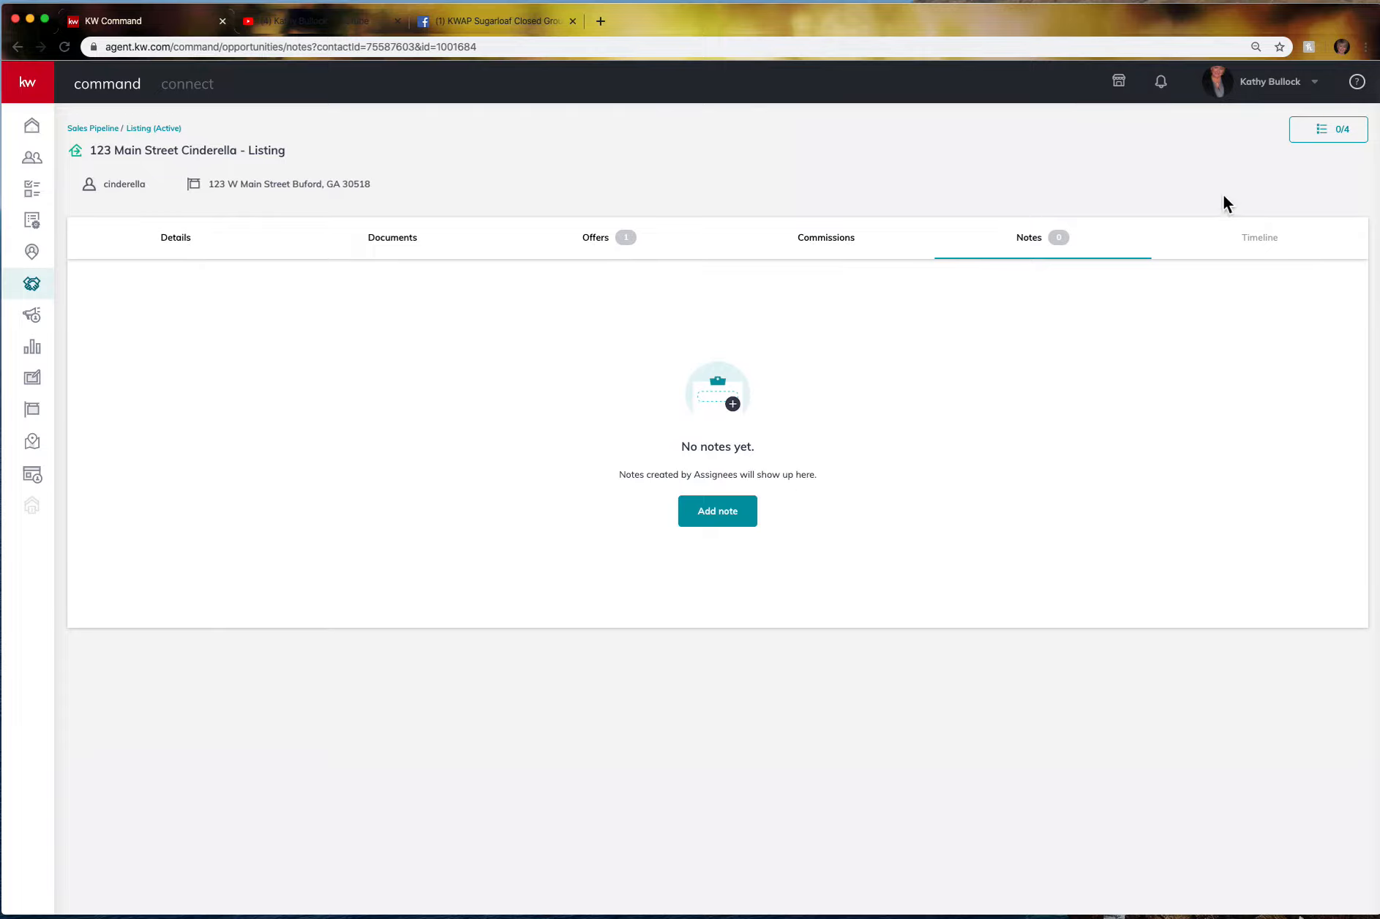
pyautogui.click(1352, 132)
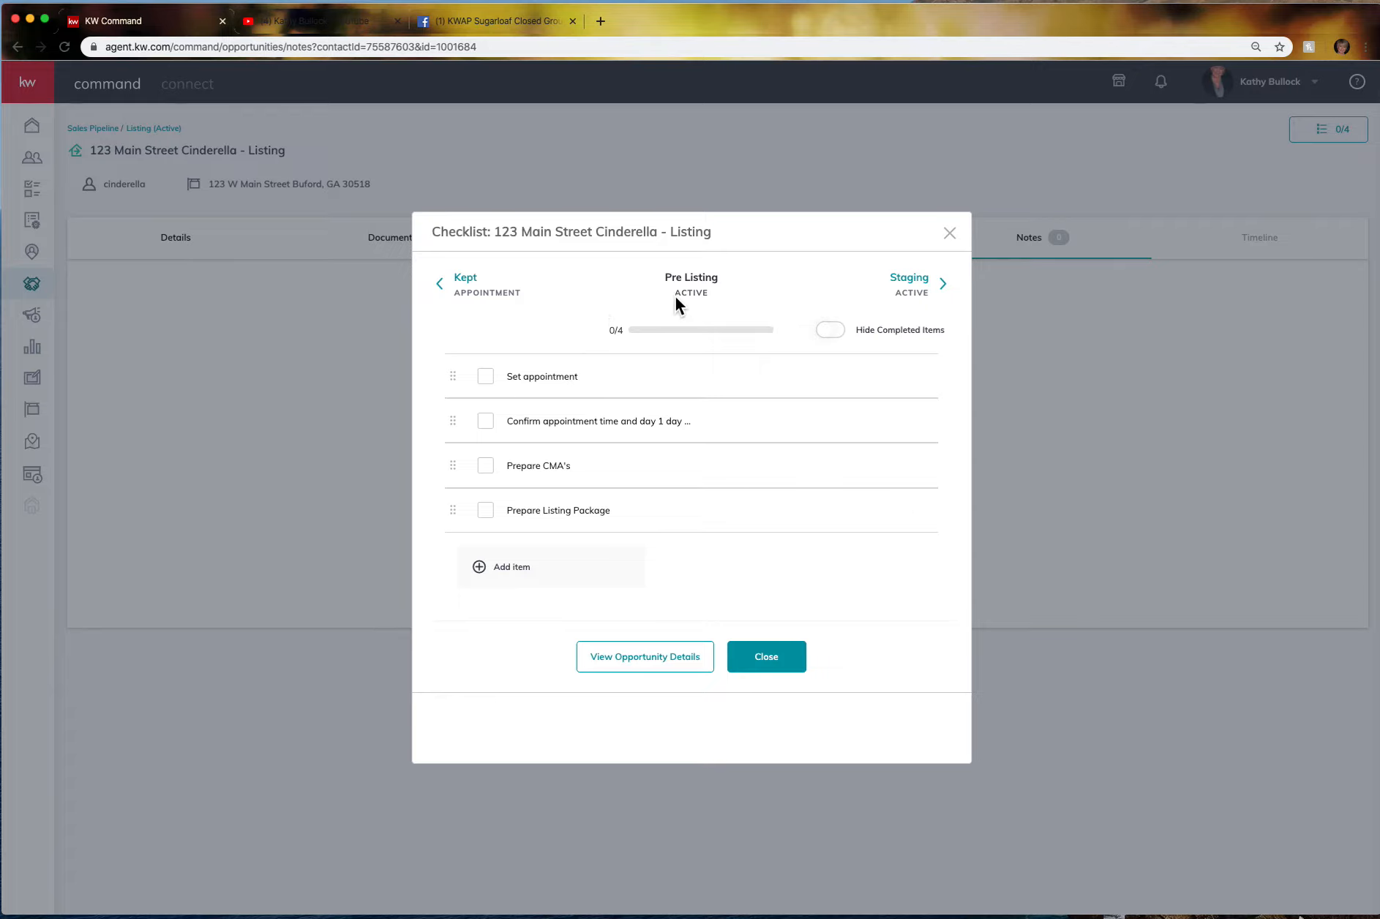
pyautogui.click(909, 287)
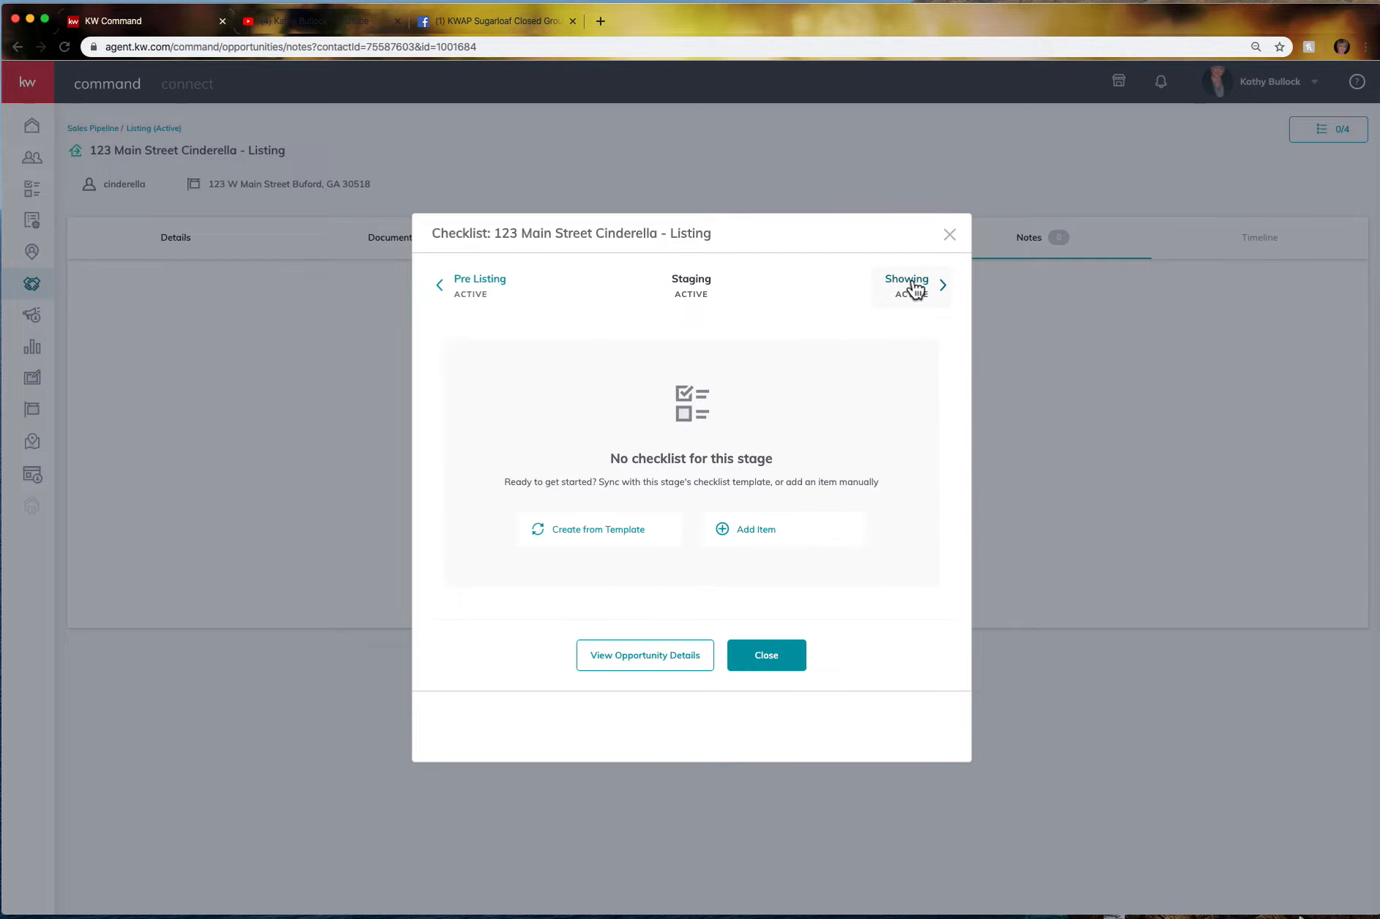
pyautogui.click(494, 289)
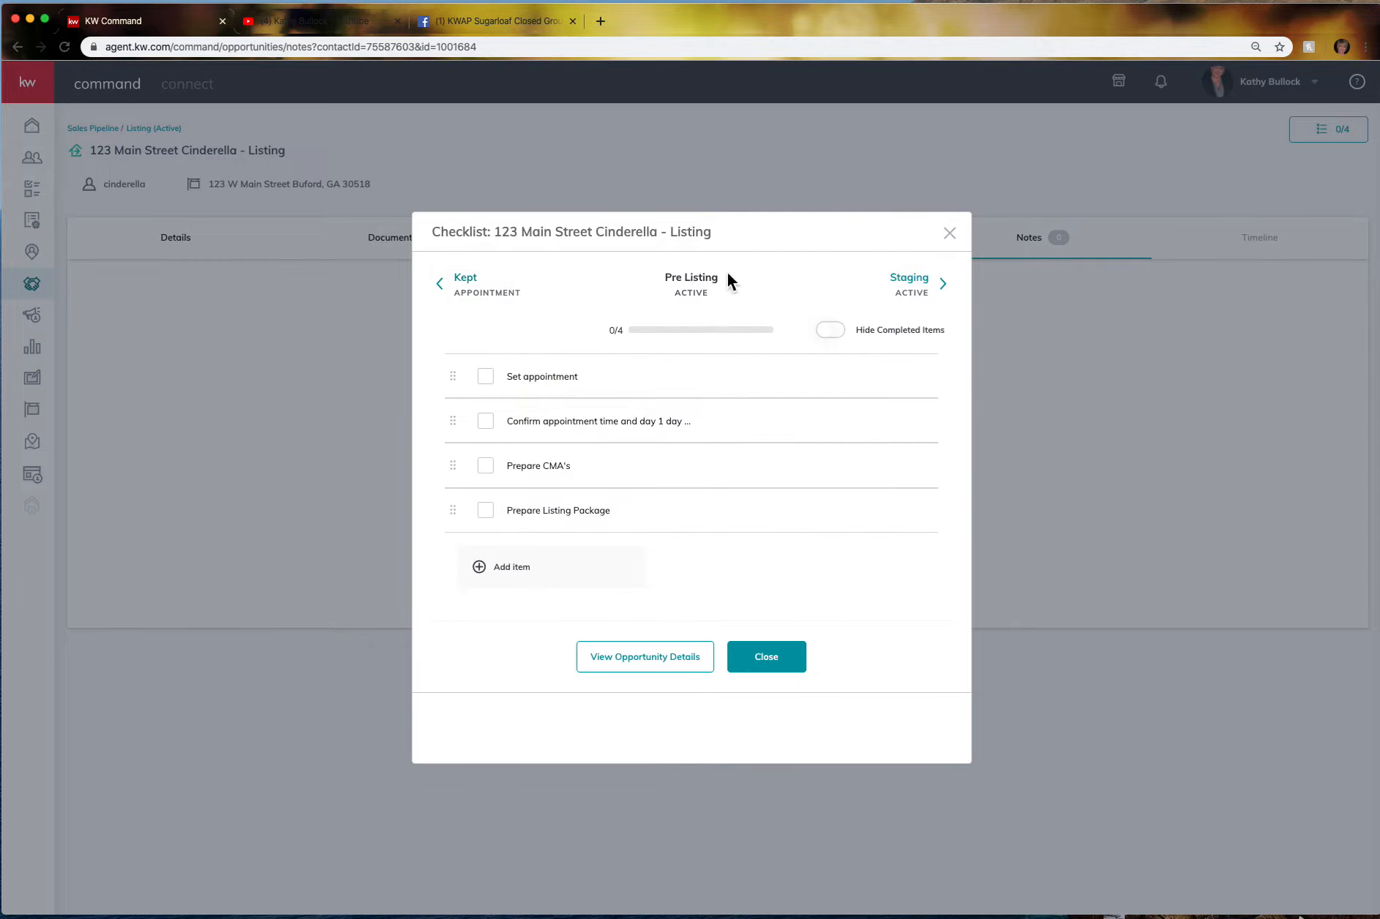
pyautogui.click(476, 292)
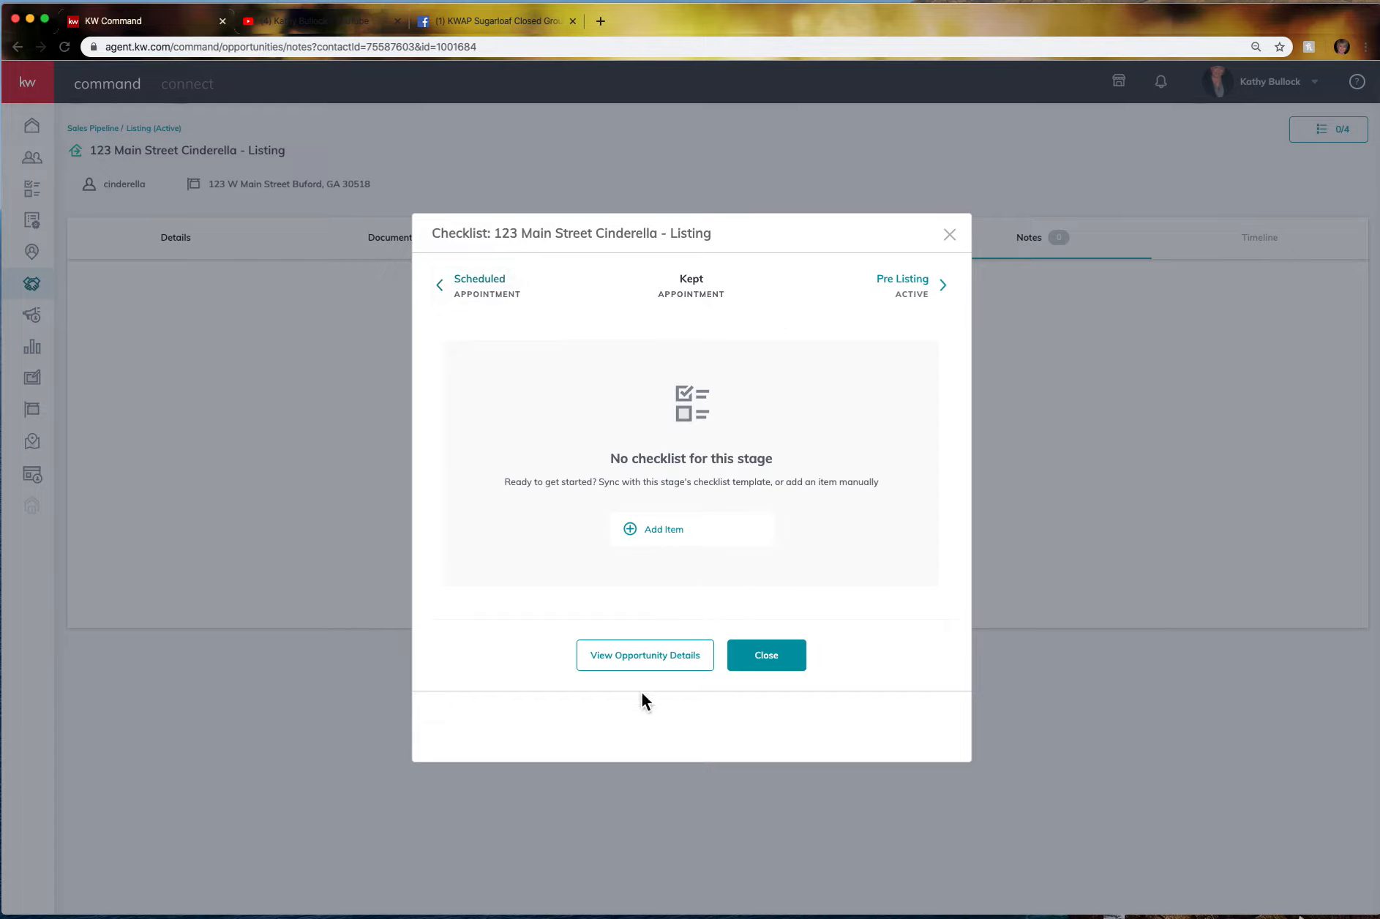
pyautogui.click(963, 236)
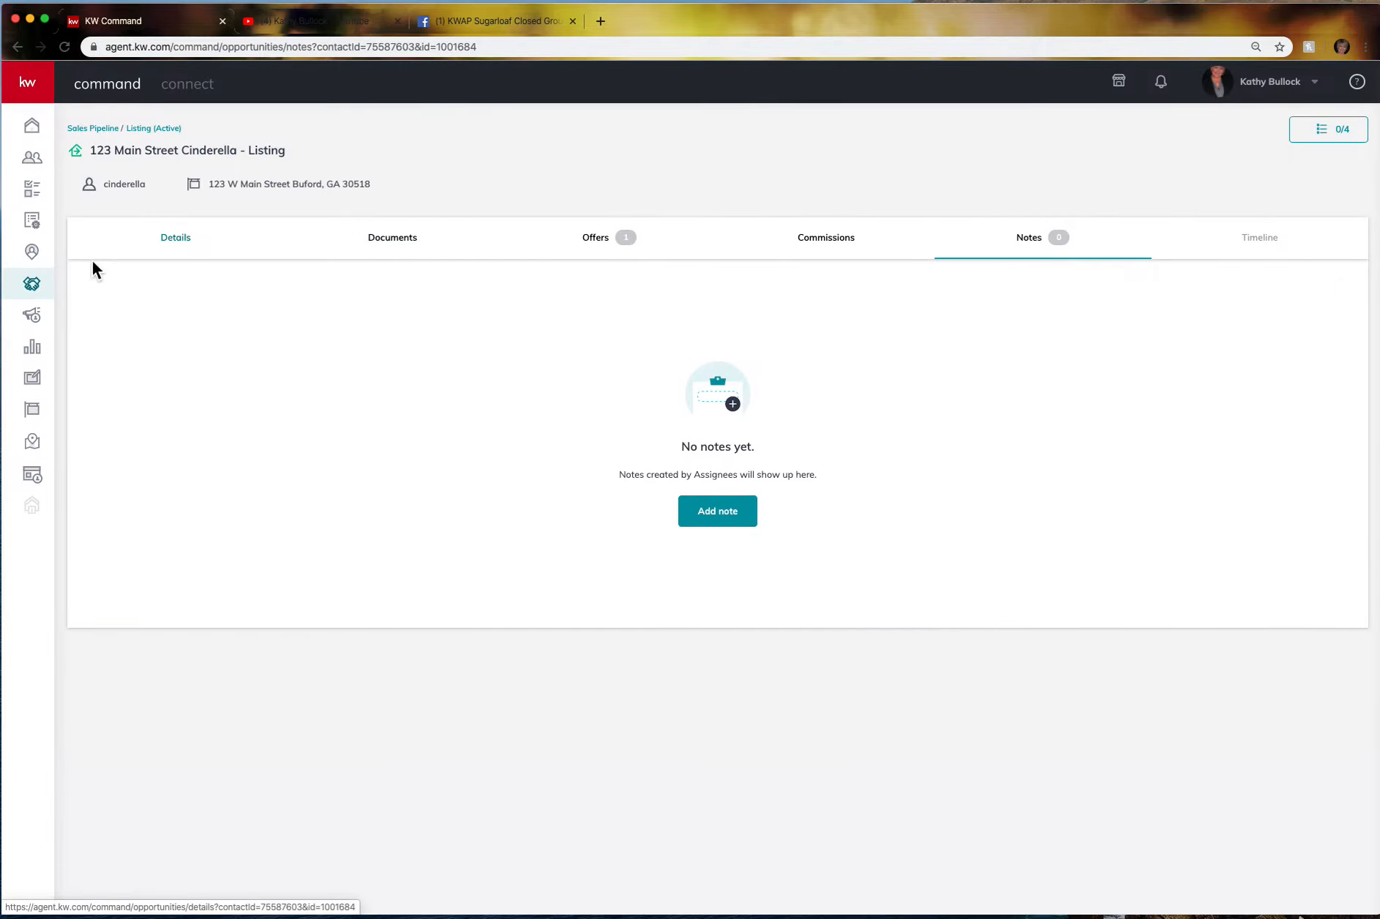
# Review a buyer's Appointment checklist, then bring up the Buyers appointment stages (Scheduling, Scheduled, Kept) for editing.
pyautogui.click(35, 289)
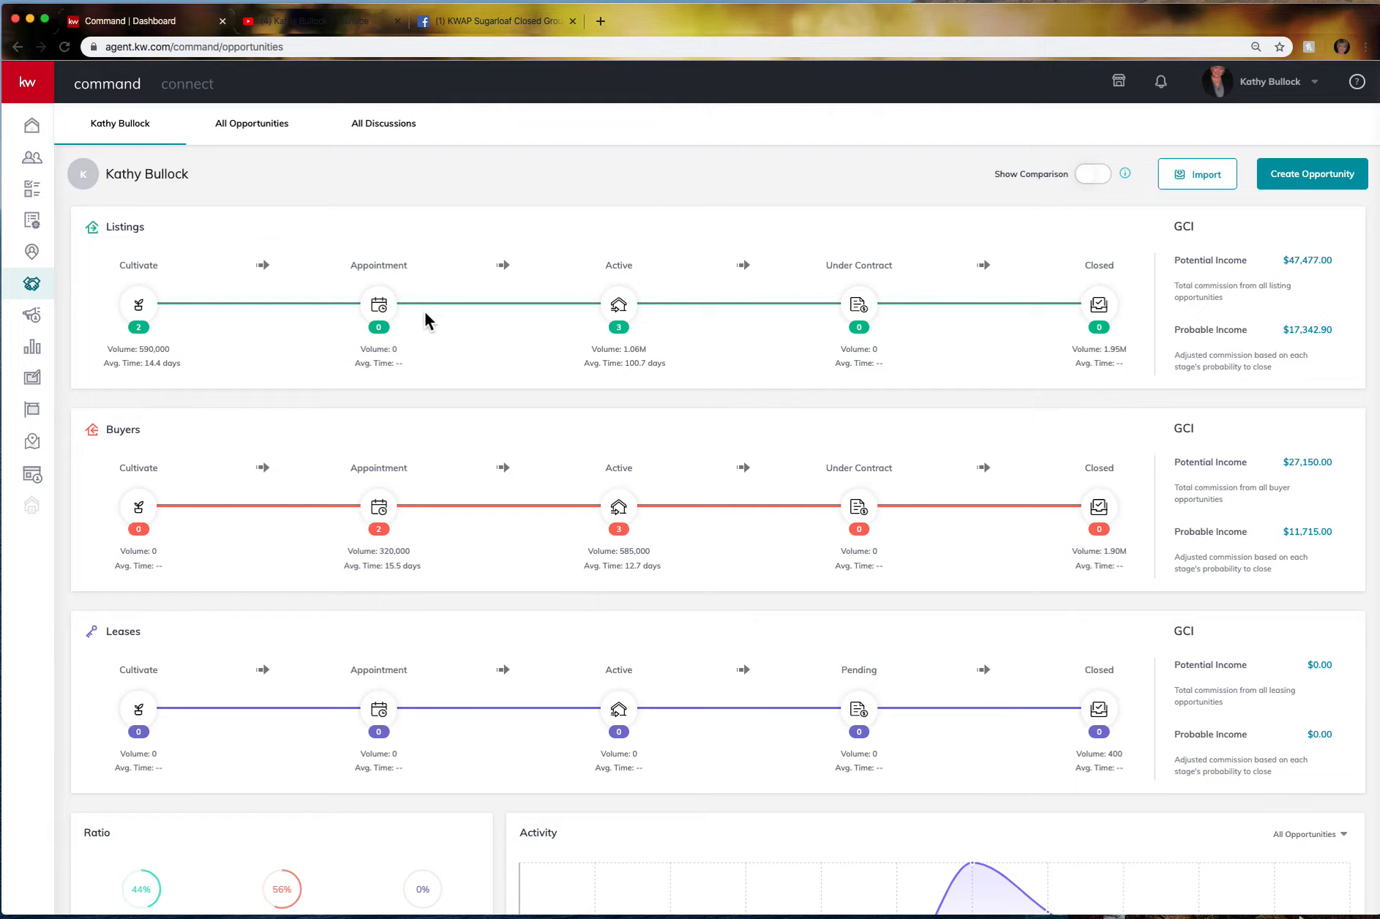
pyautogui.click(380, 507)
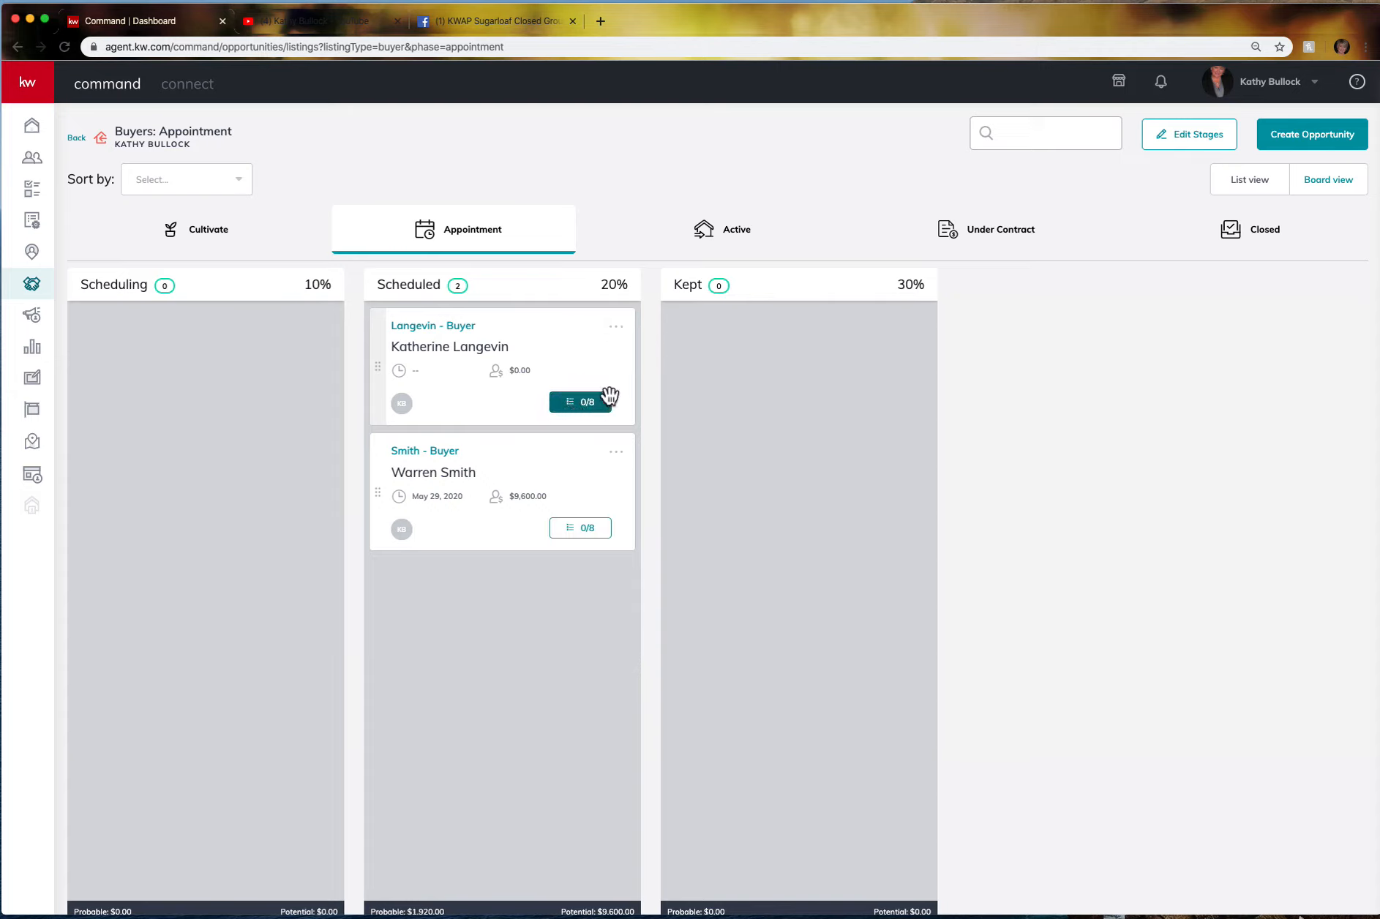
pyautogui.click(578, 403)
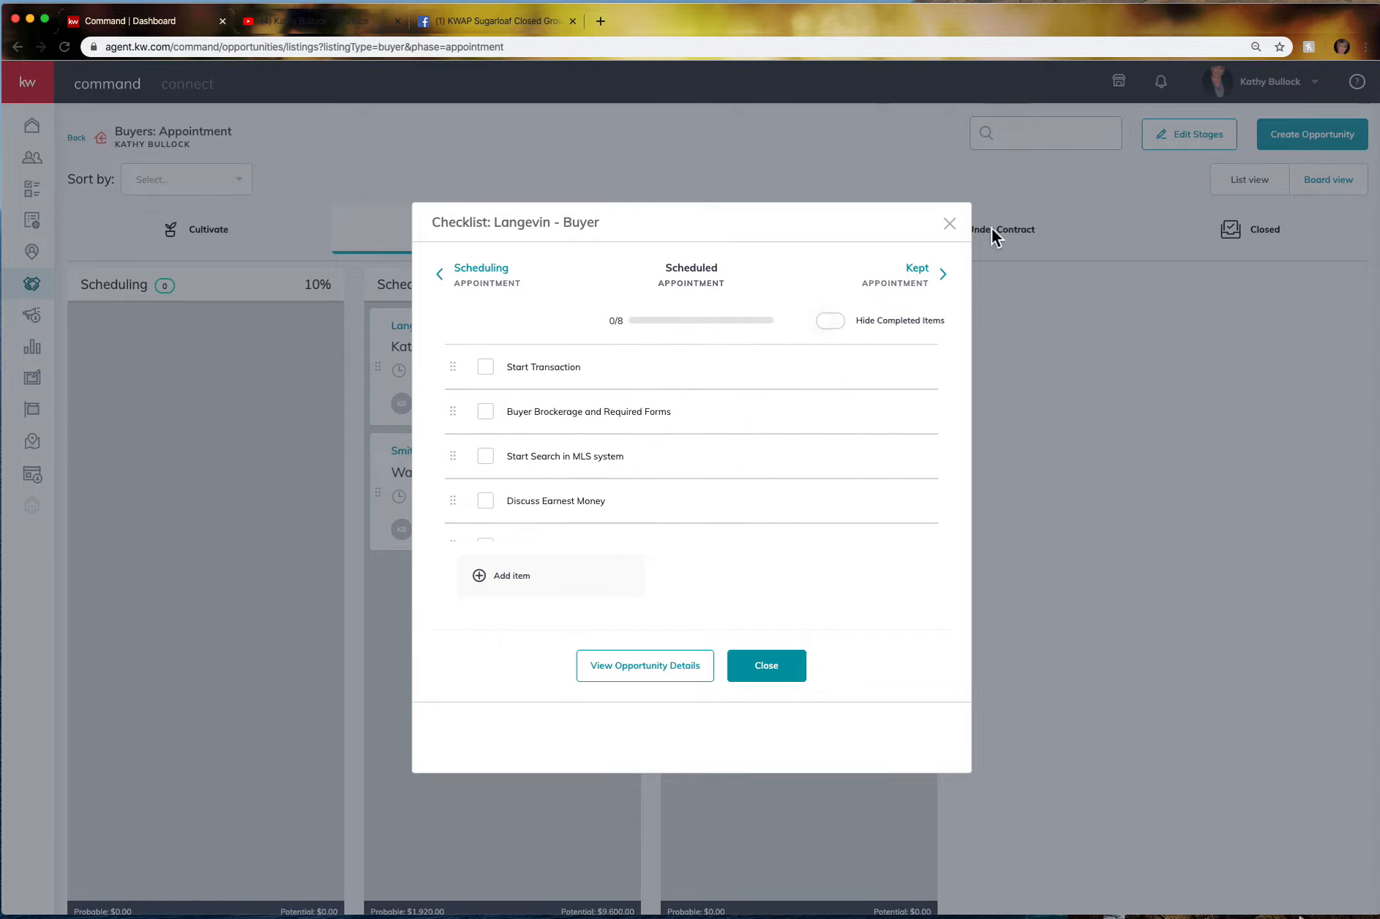
pyautogui.click(949, 223)
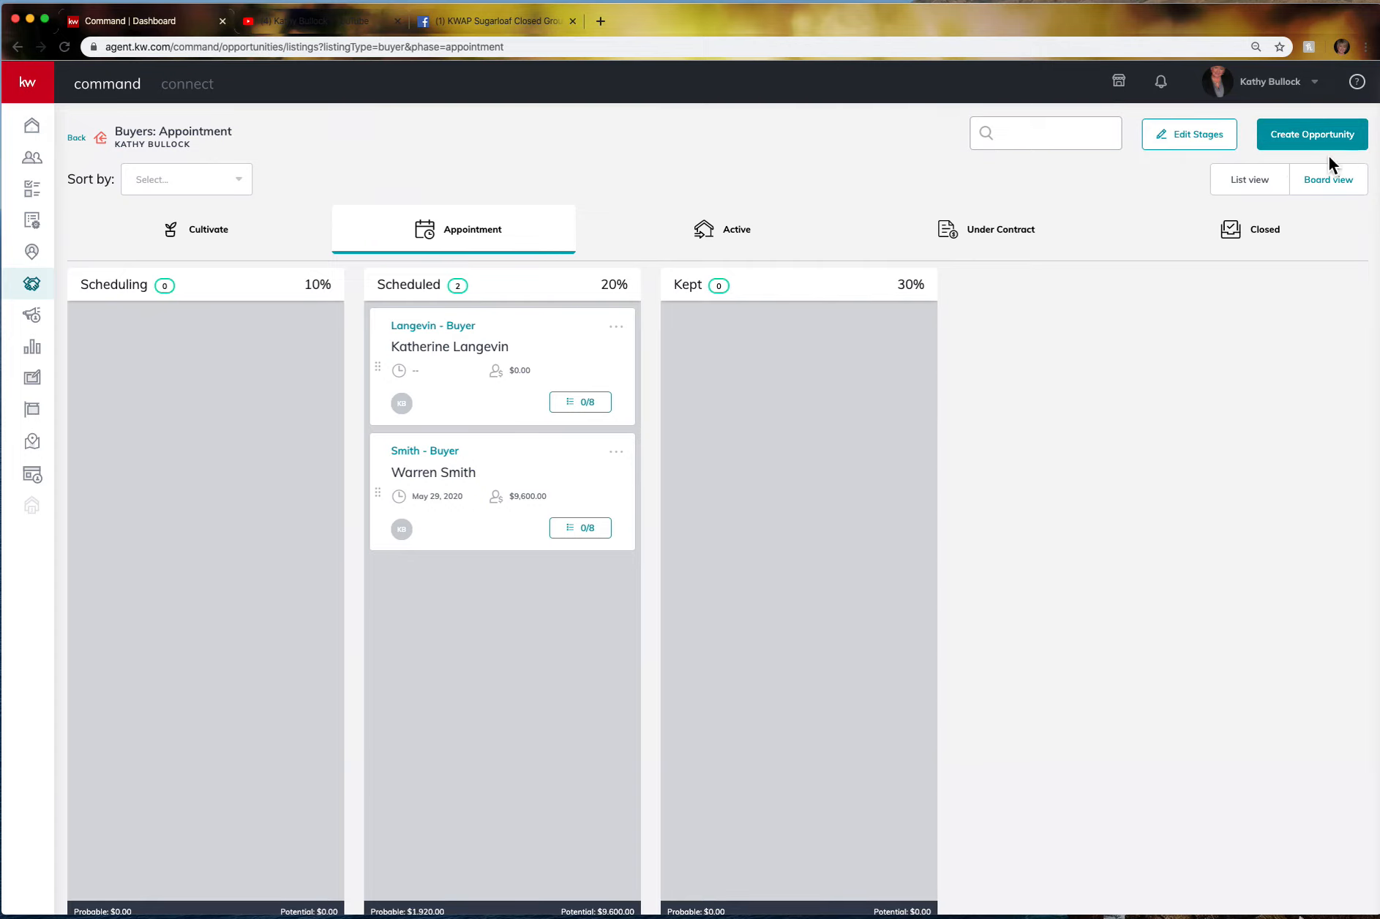
pyautogui.click(1216, 146)
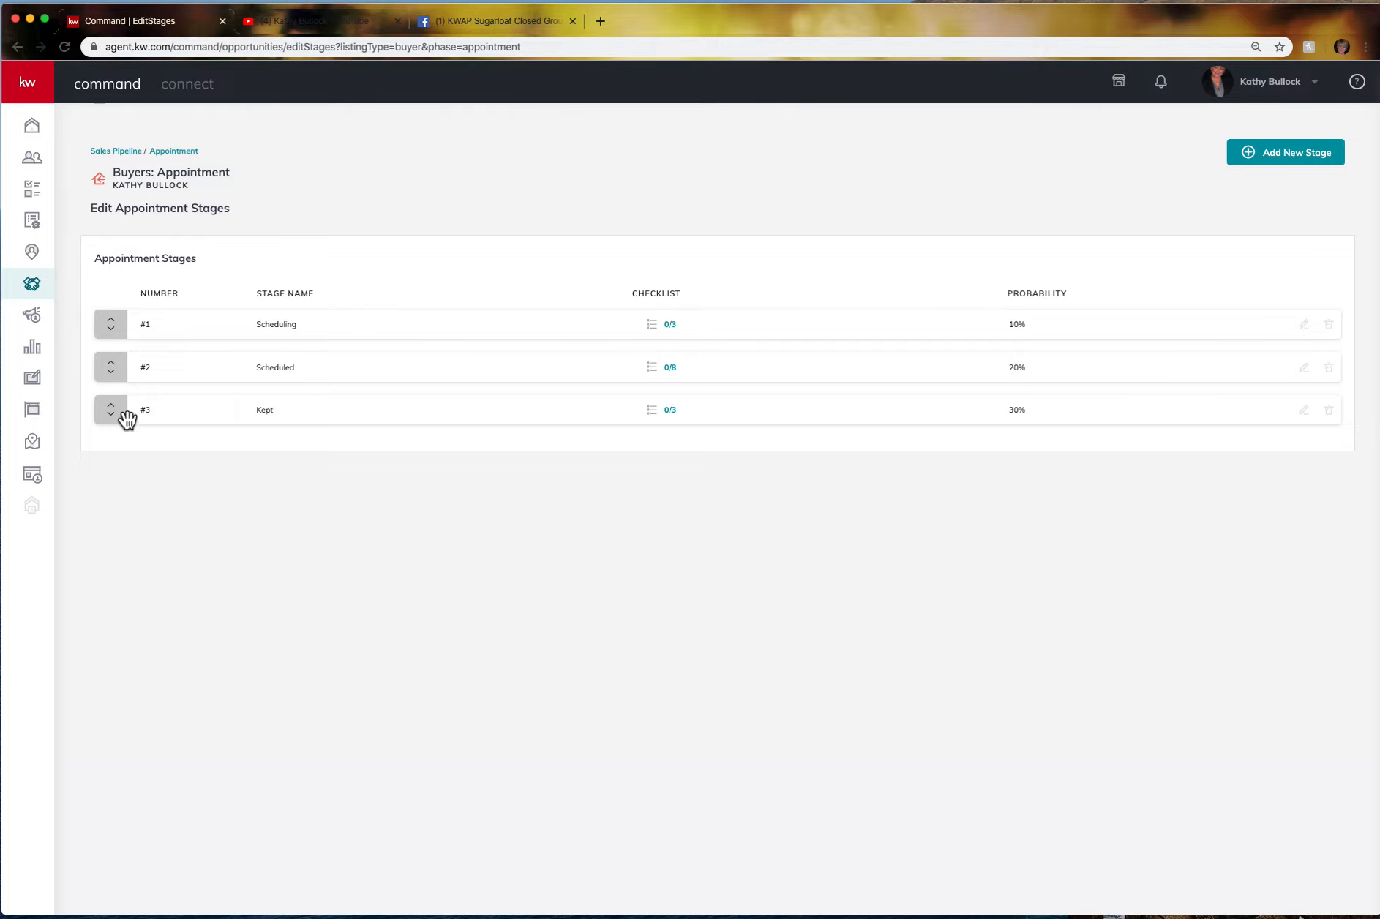
# Add a new appointment stage named Call Photo Guy at 4% probability with no checklist items.
pyautogui.click(1316, 166)
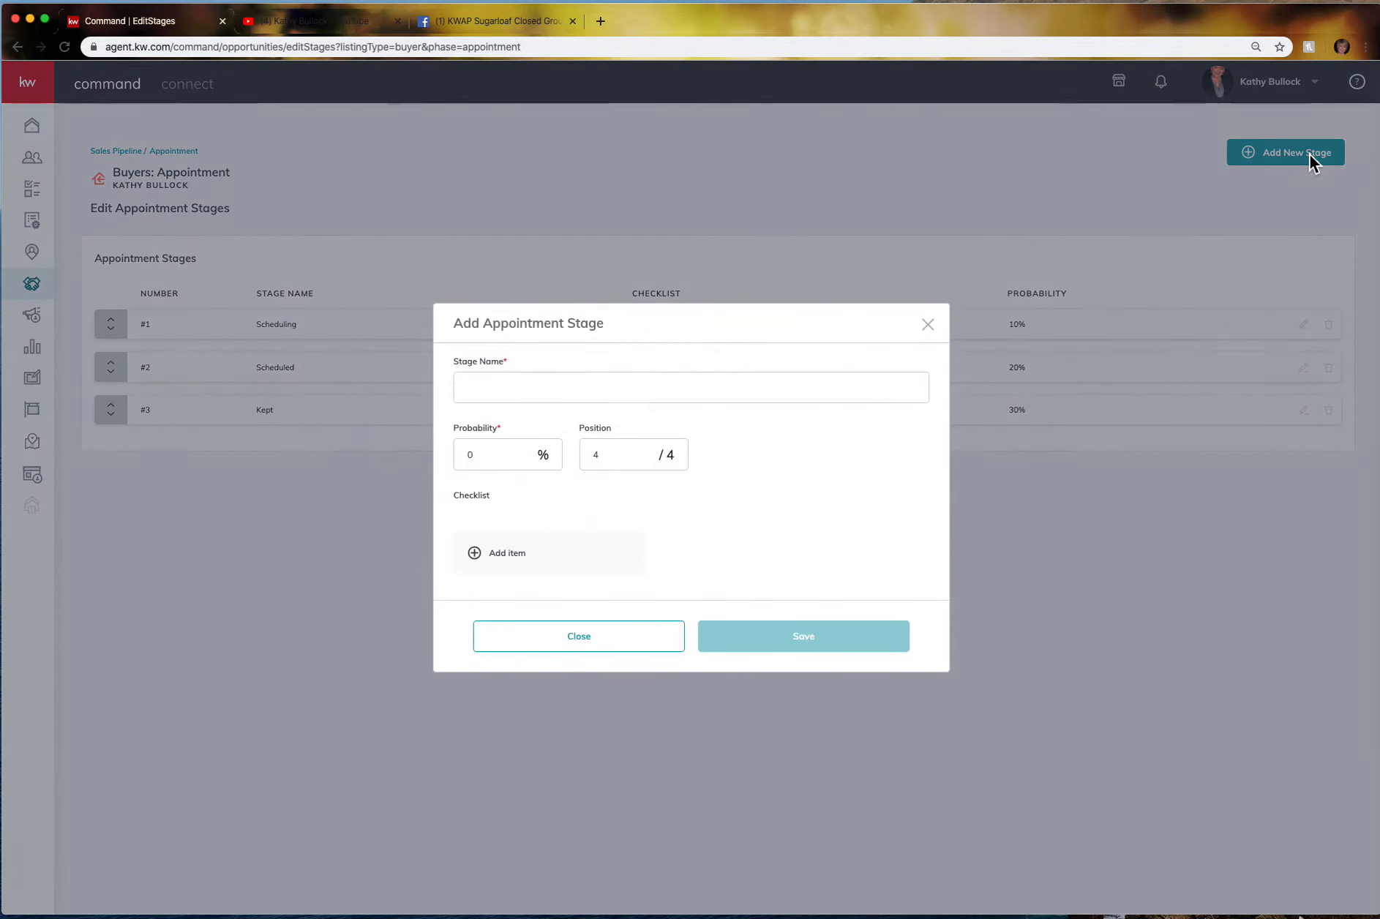
pyautogui.click(473, 389)
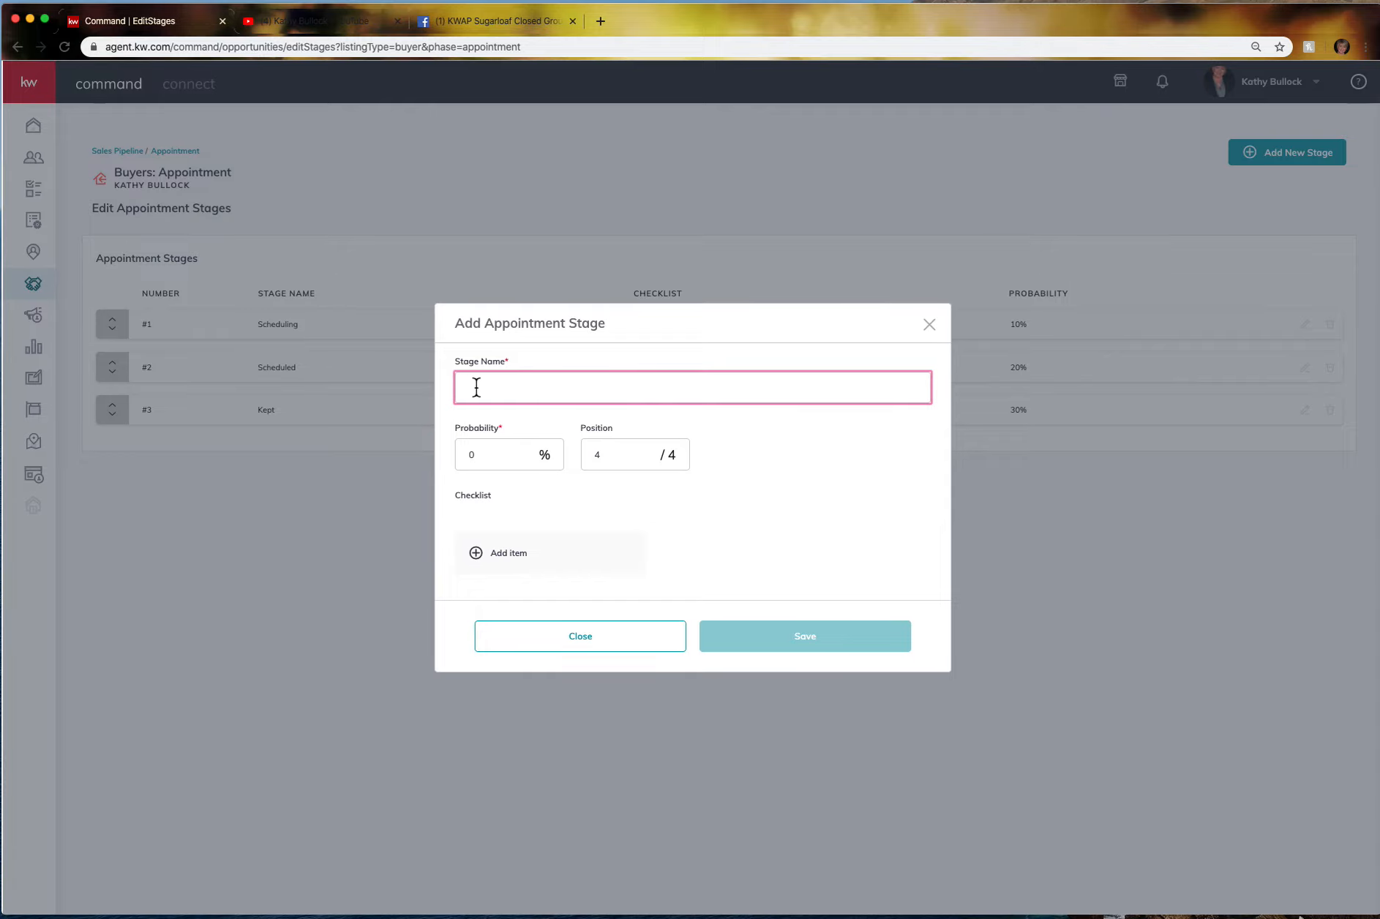
pyautogui.write('Call Photo Guy')
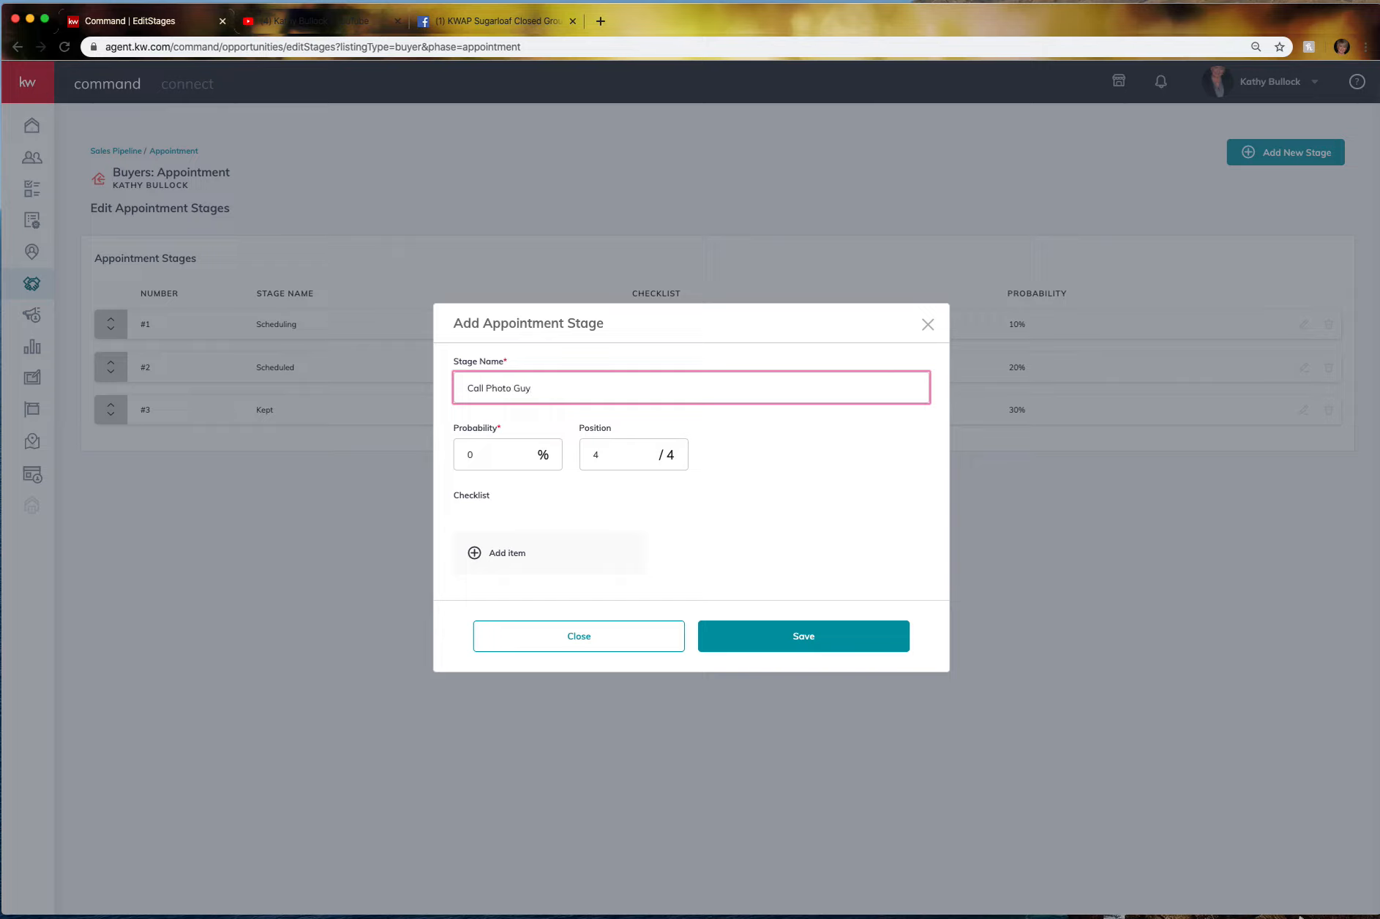
pyautogui.click(474, 463)
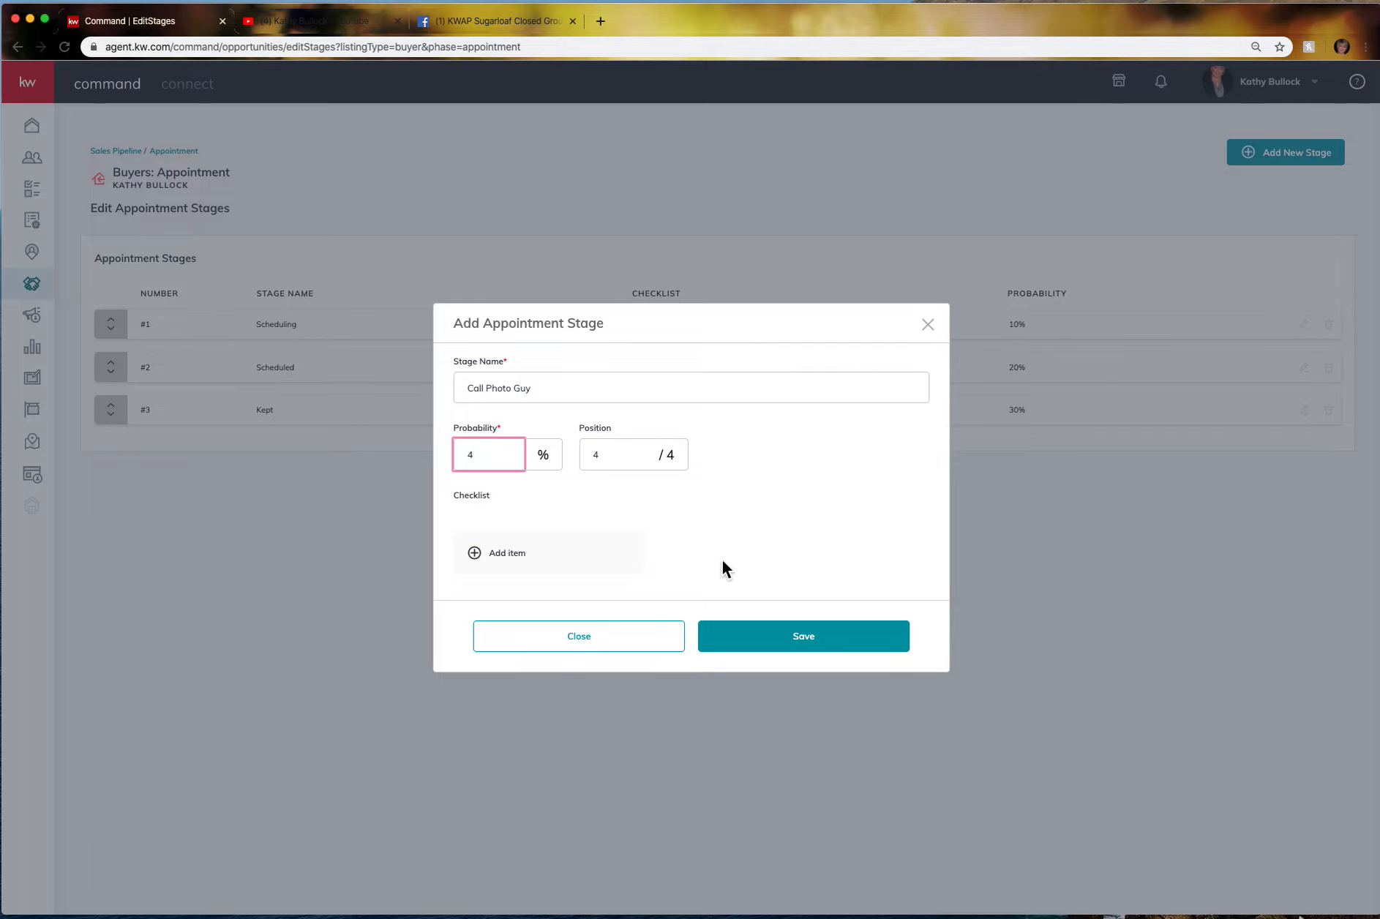
pyautogui.click(521, 559)
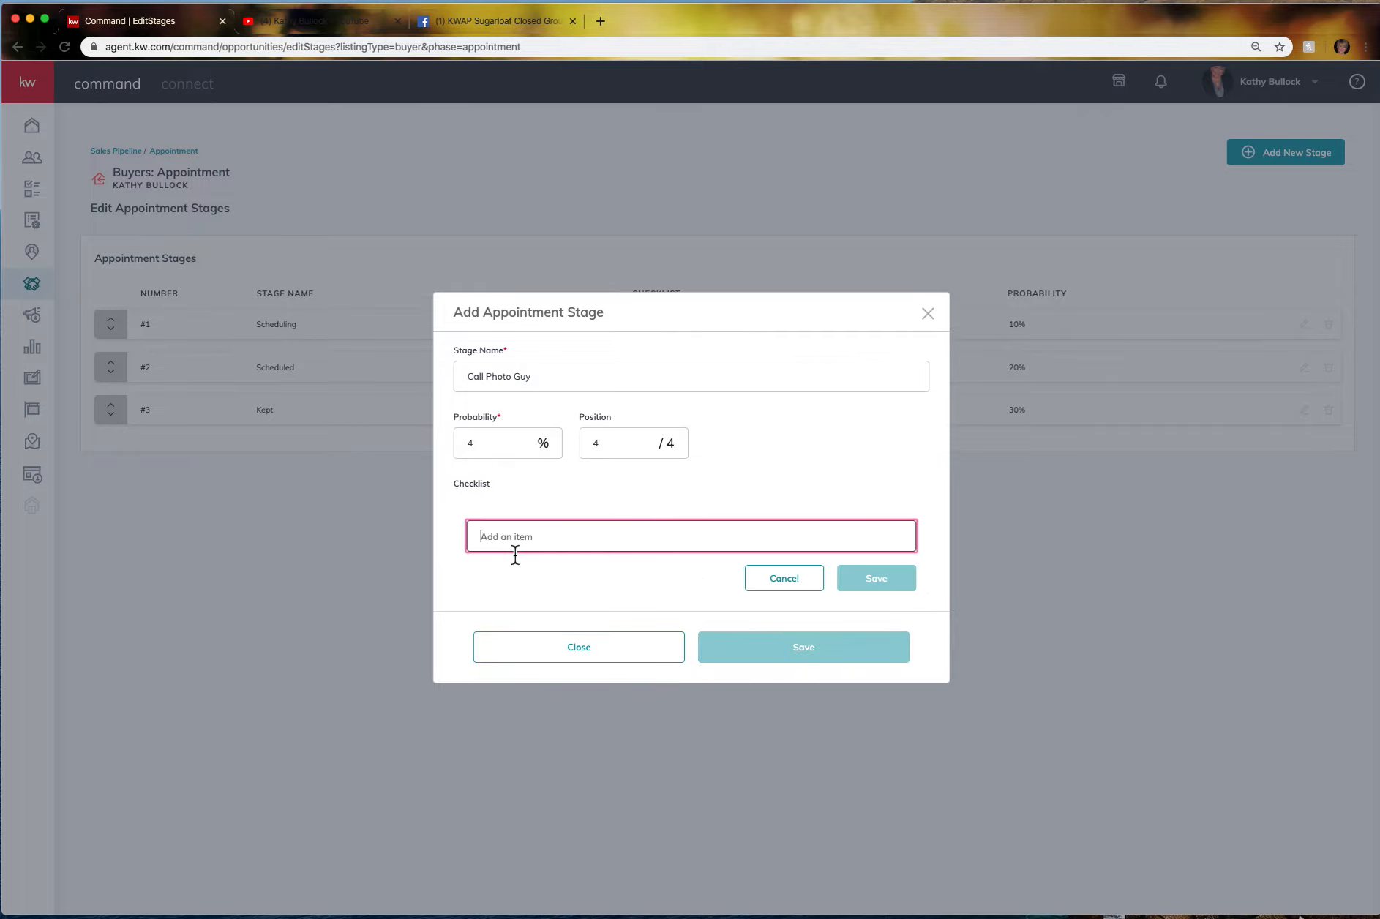
pyautogui.click(802, 586)
pyautogui.click(818, 642)
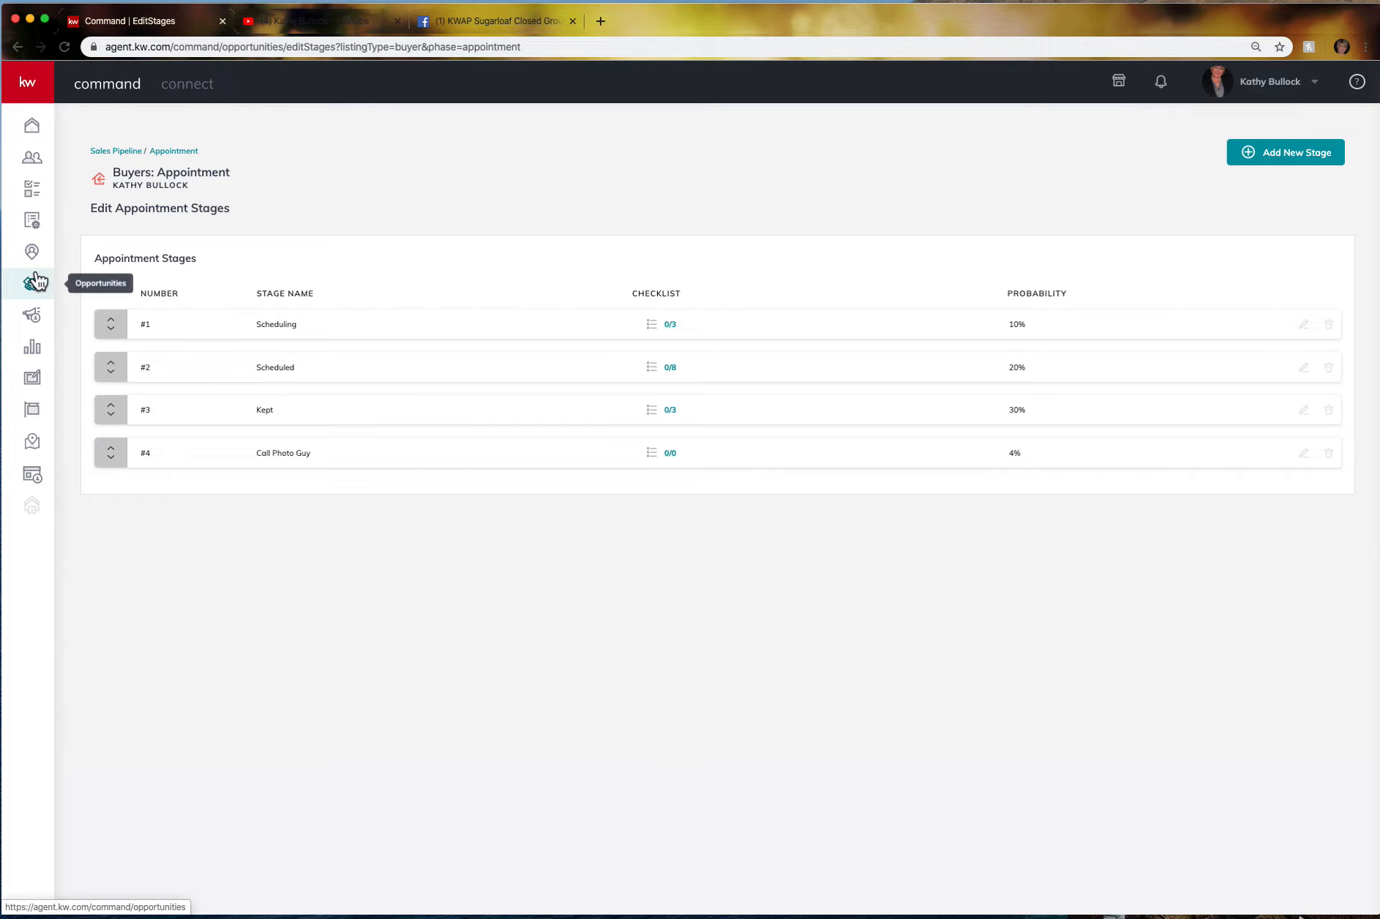
pyautogui.click(140, 214)
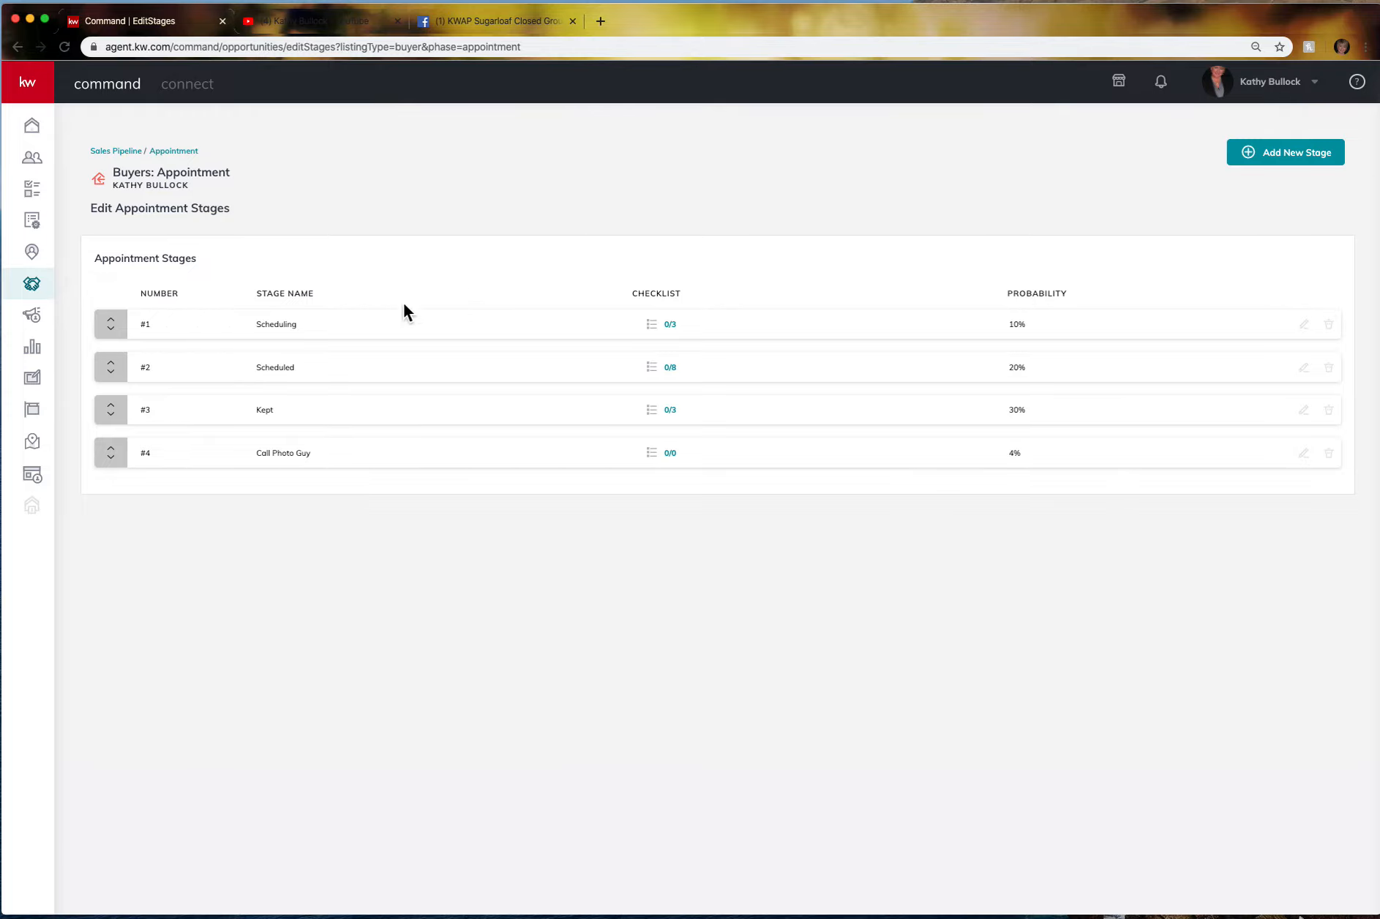
# Add 'Check 2 days prior' as a fourth item in the Scheduling stage's checklist.
pyautogui.click(667, 325)
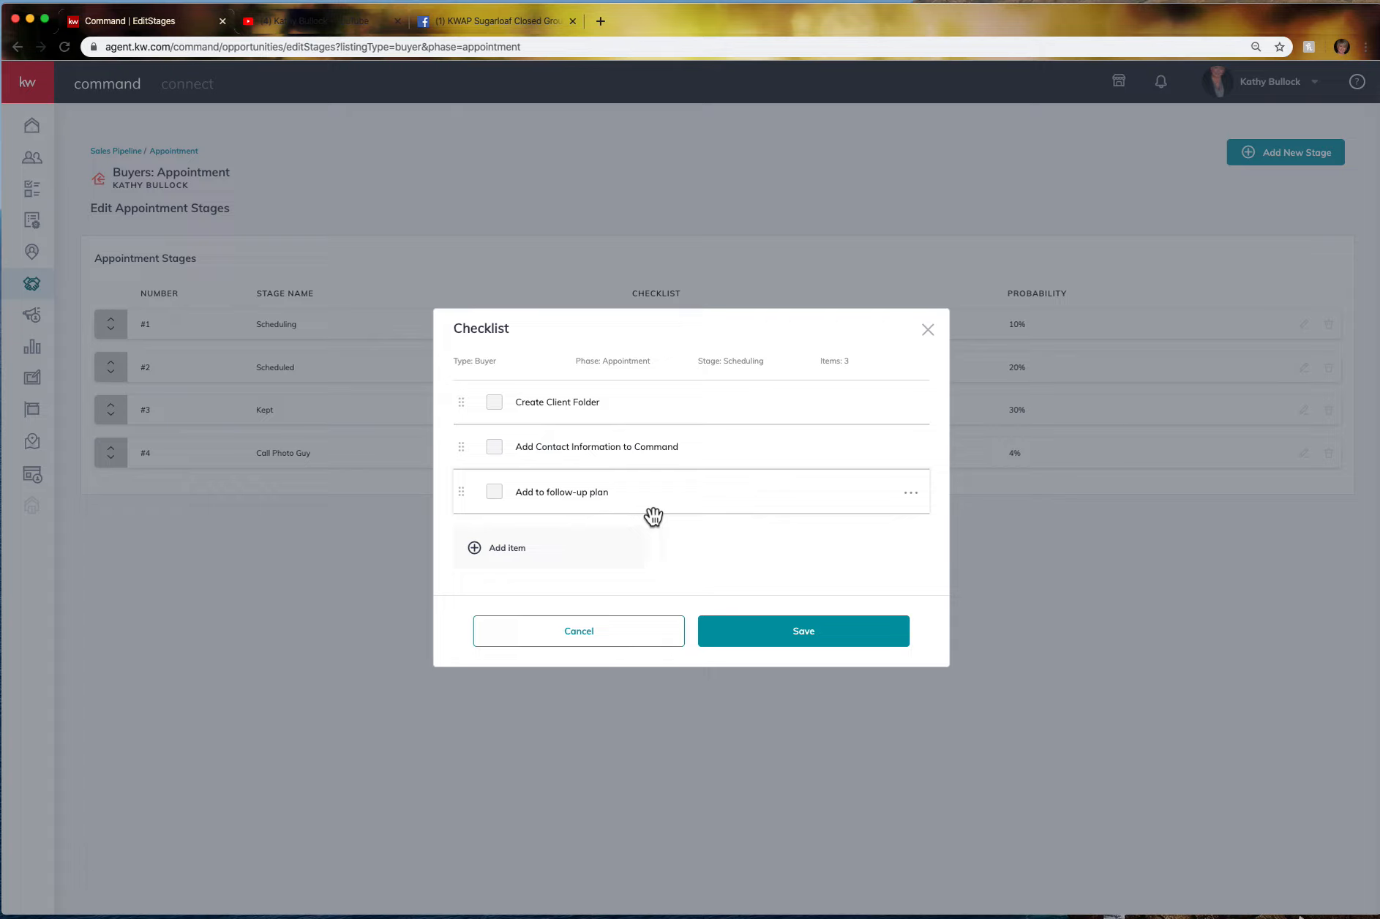
pyautogui.click(514, 559)
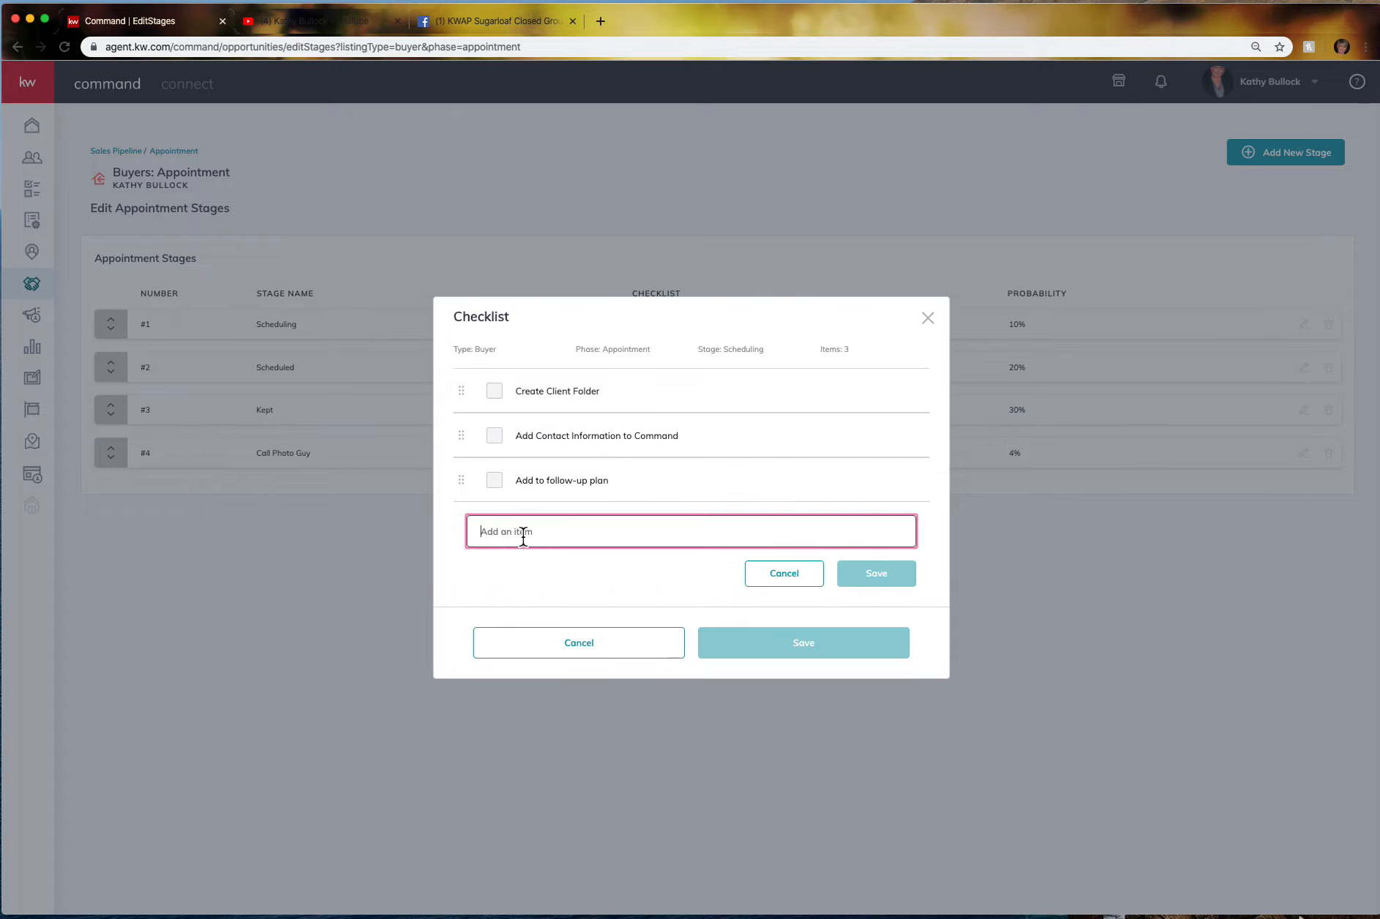
pyautogui.write('Check 2 days prior')
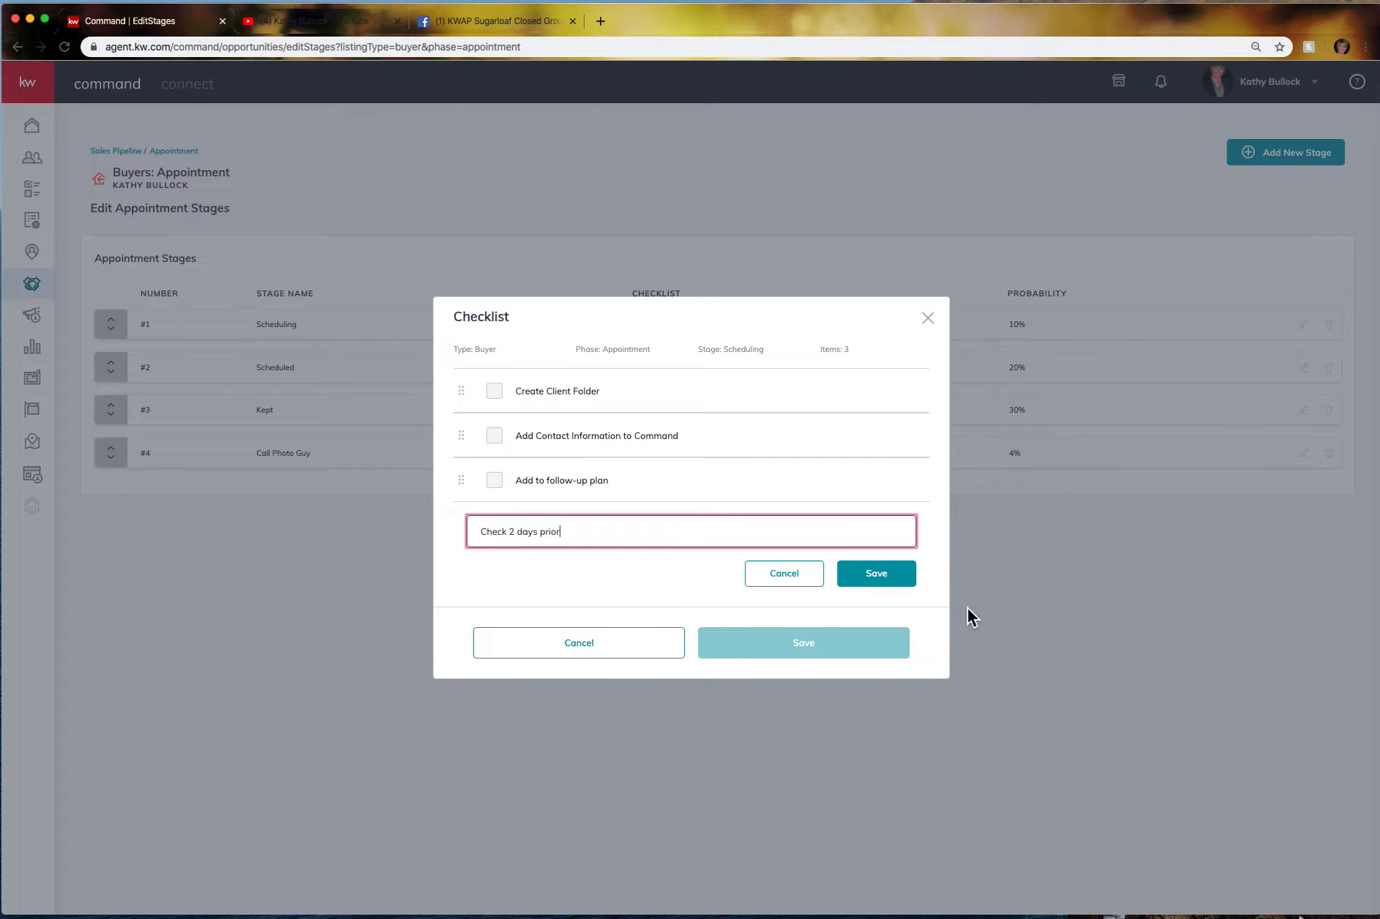
pyautogui.click(904, 573)
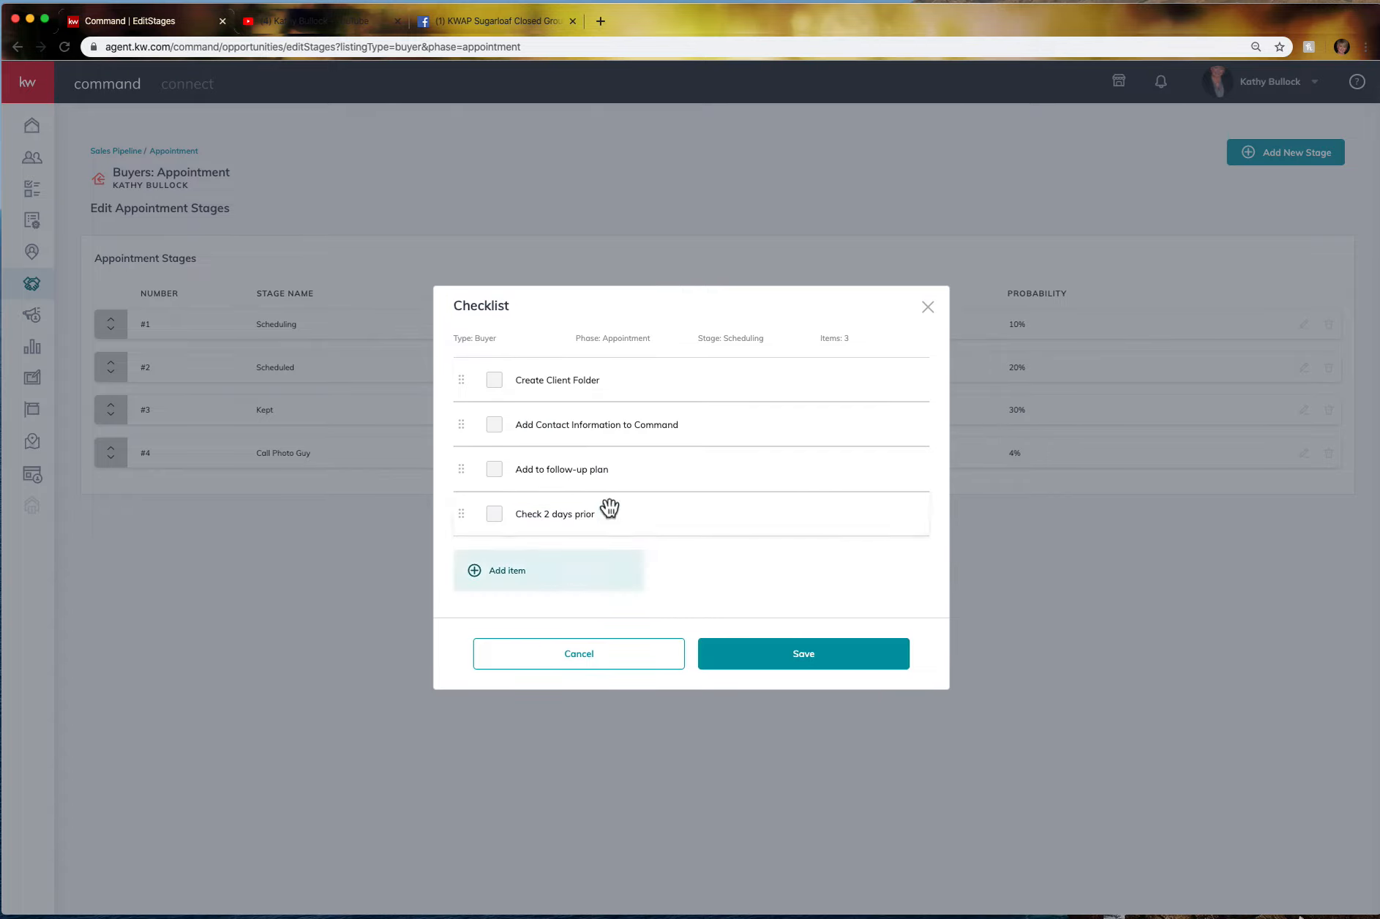